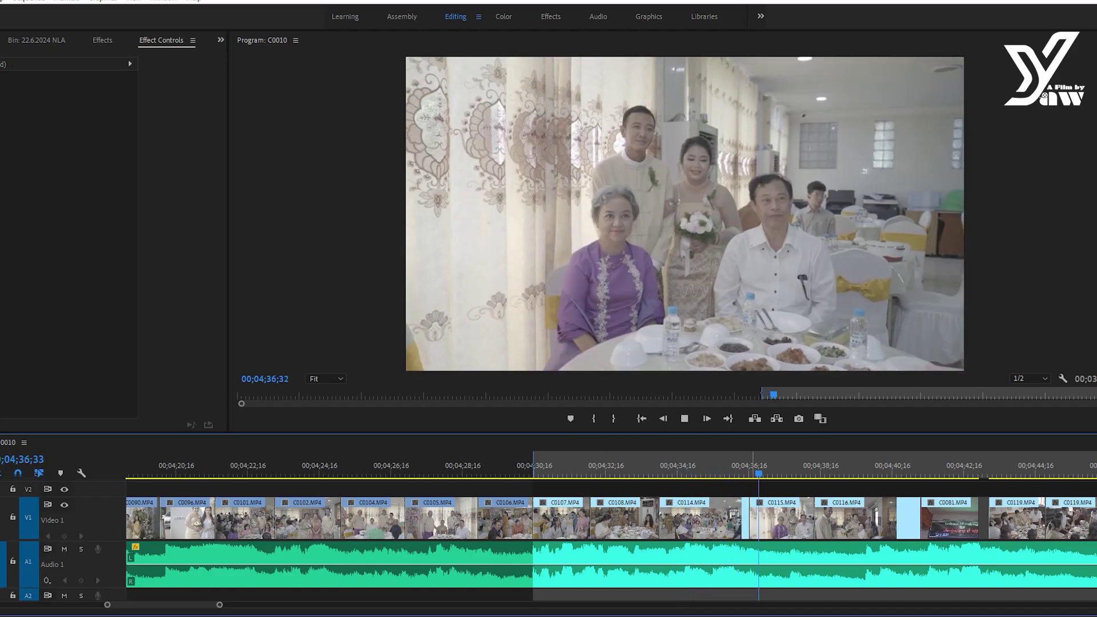
- Trim C0107's tail to the playhead and ripple-remove the short clip after C0108
key(space)
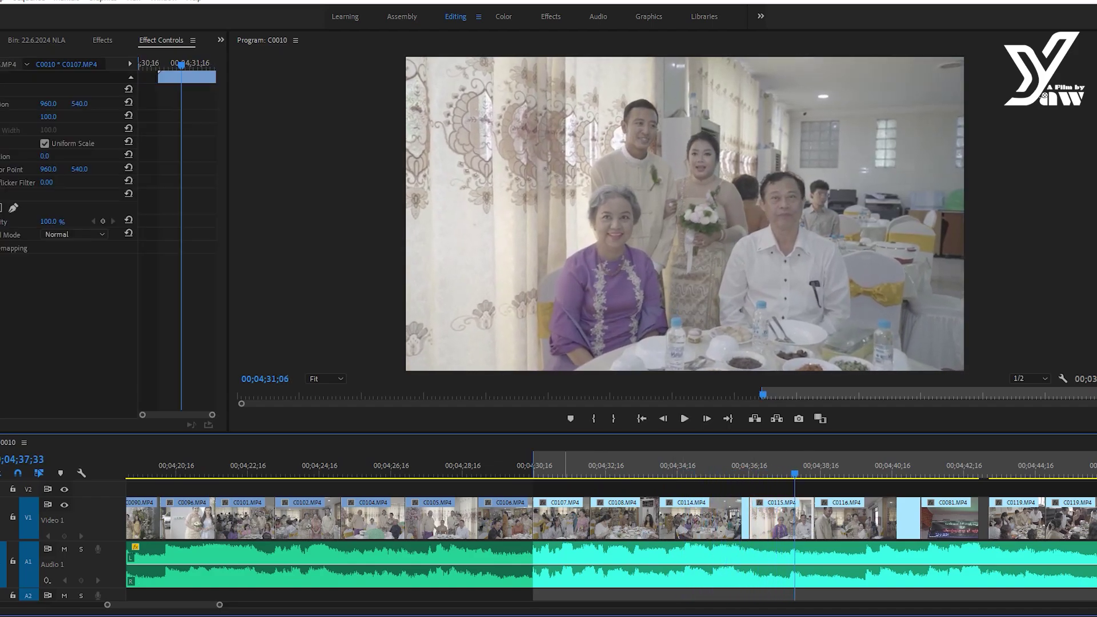
key(space)
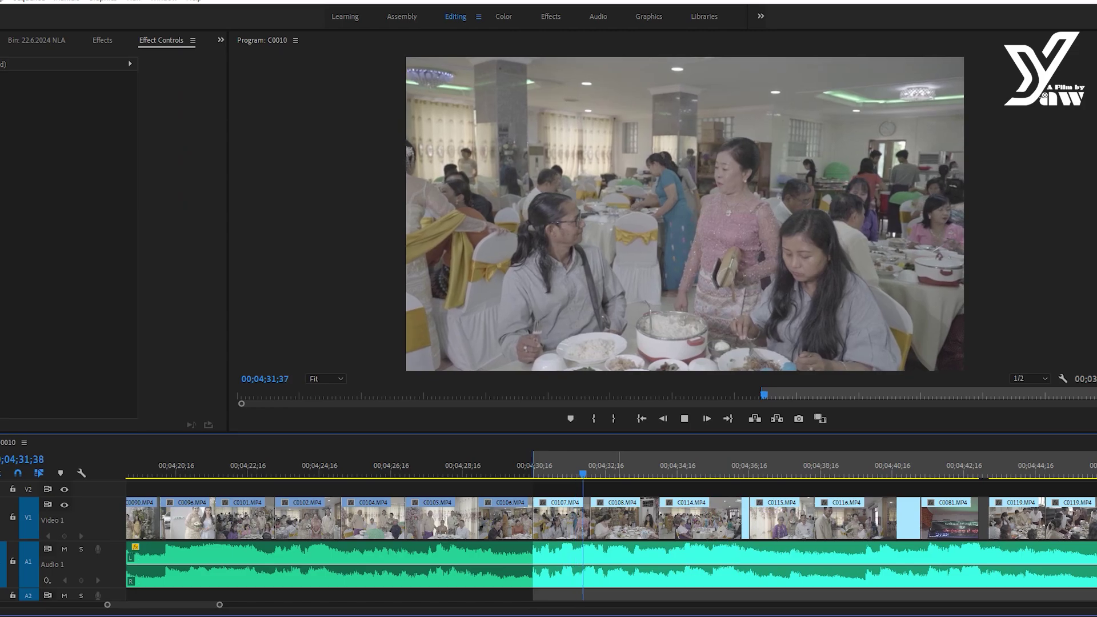
key(space)
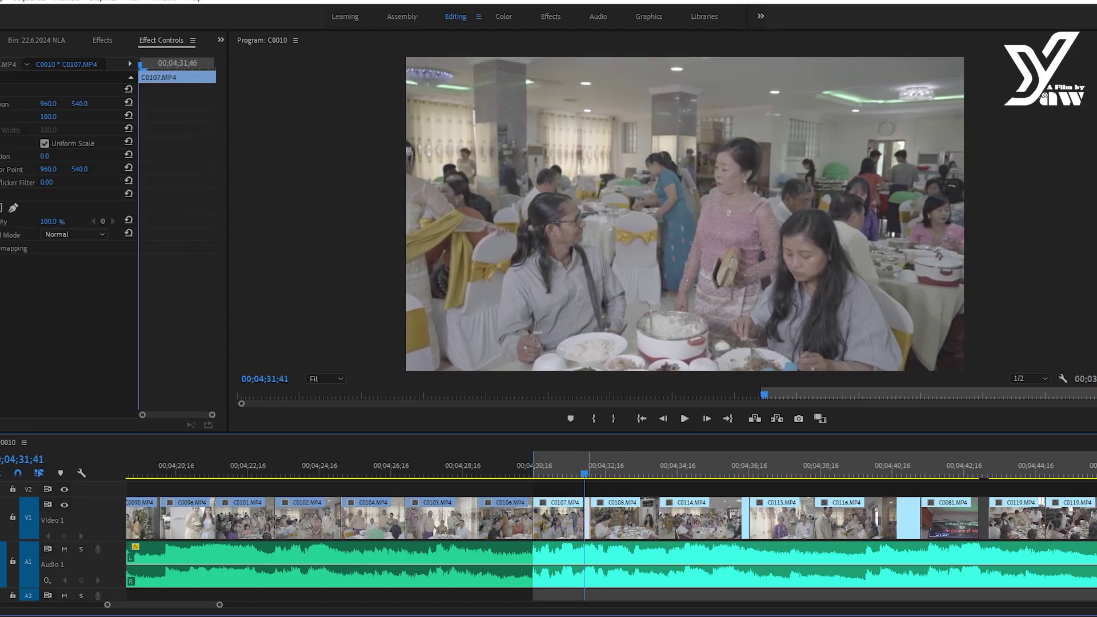
key(space)
key(space)
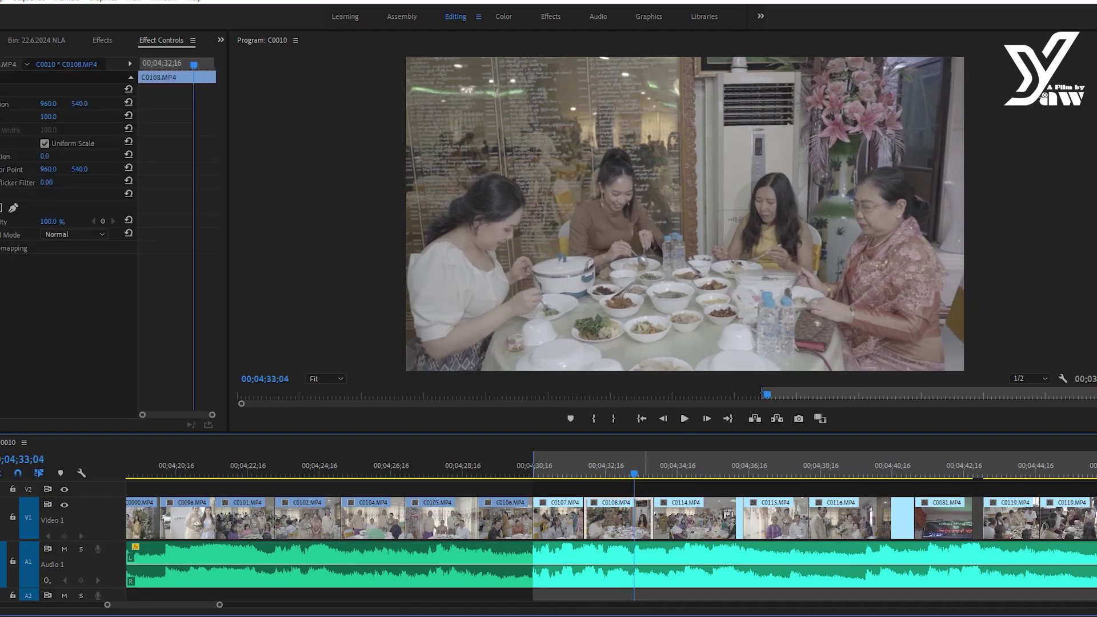
key(shift+Delete)
key(space)
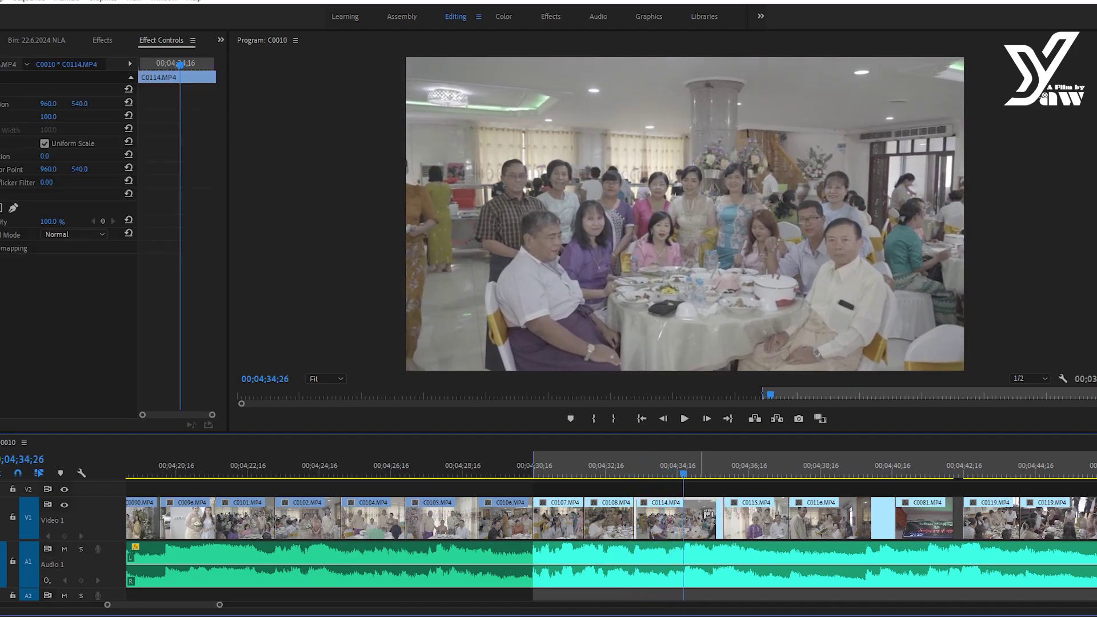
- Ripple-trim the tails of C0114 and C0116 and adjust the C0119 clips
key(w)
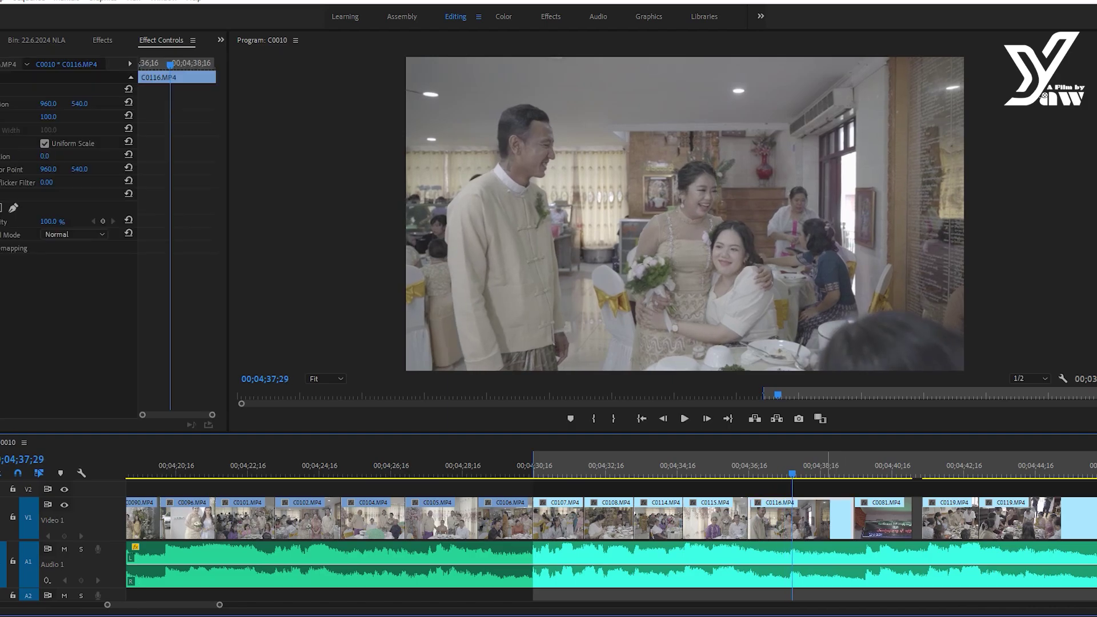
key(w)
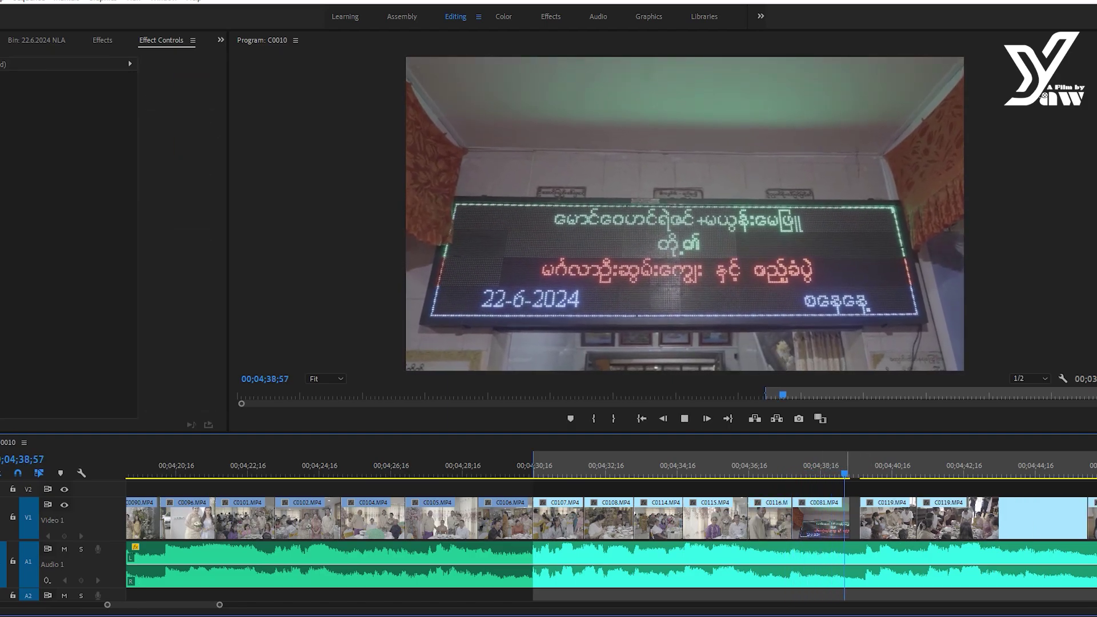
key(space)
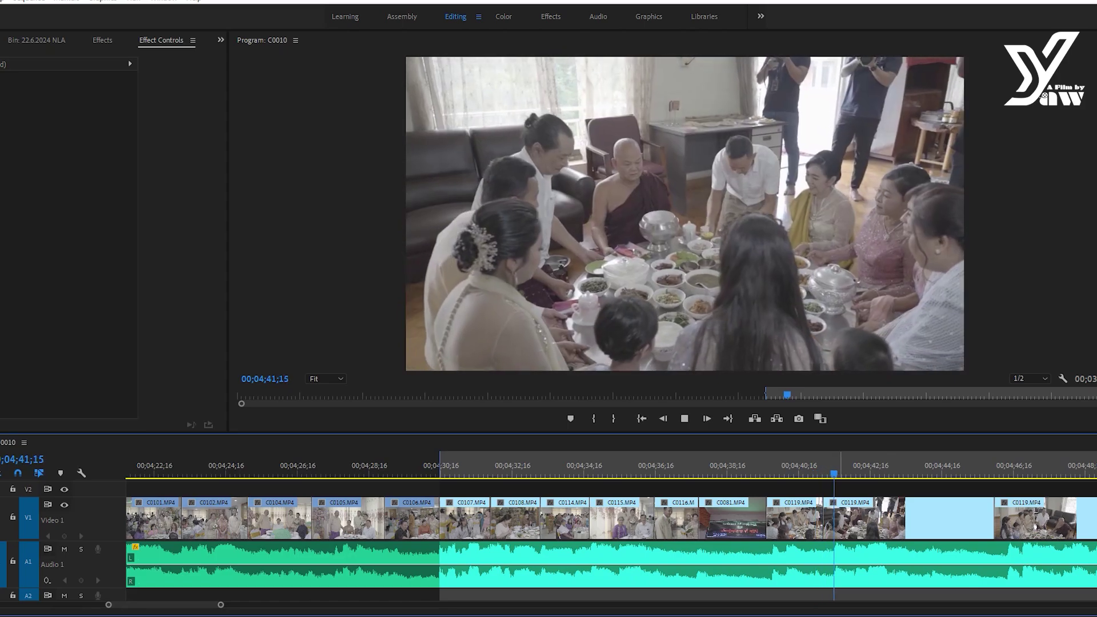
key(space)
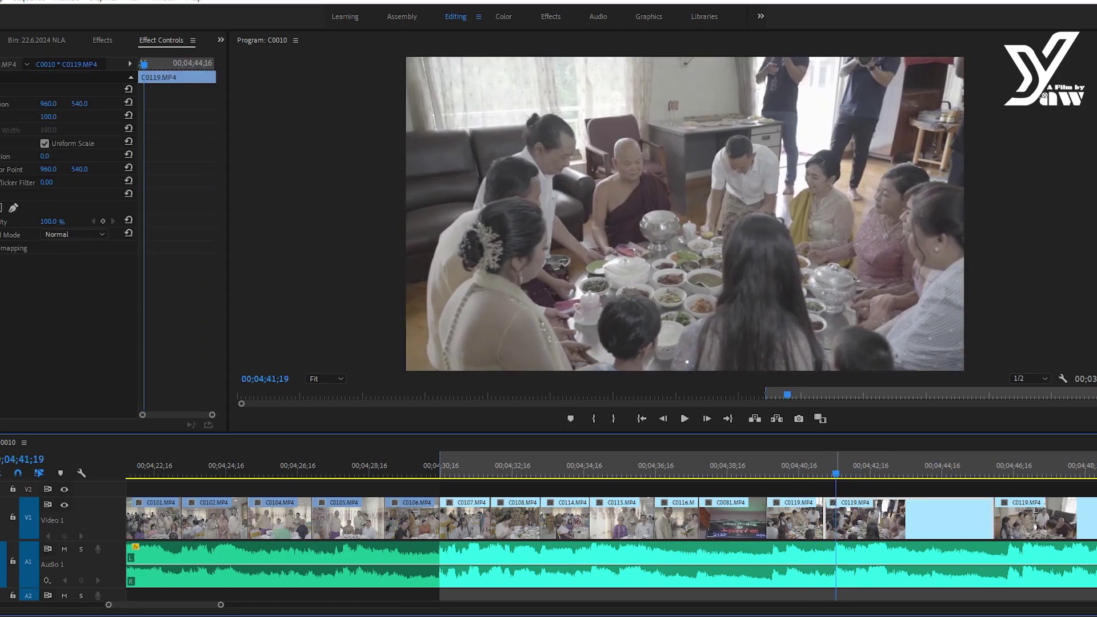
key(ctrl+z)
key(space)
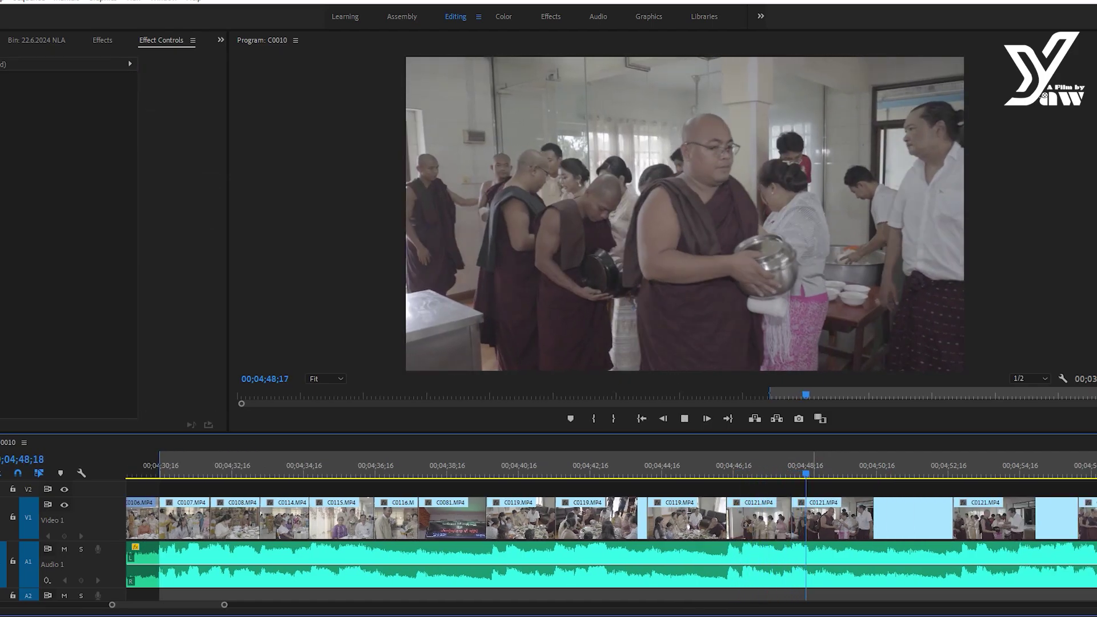
- Ripple-trim C0121's tail and remove the extra C0121 shot, closing the gap
key(space)
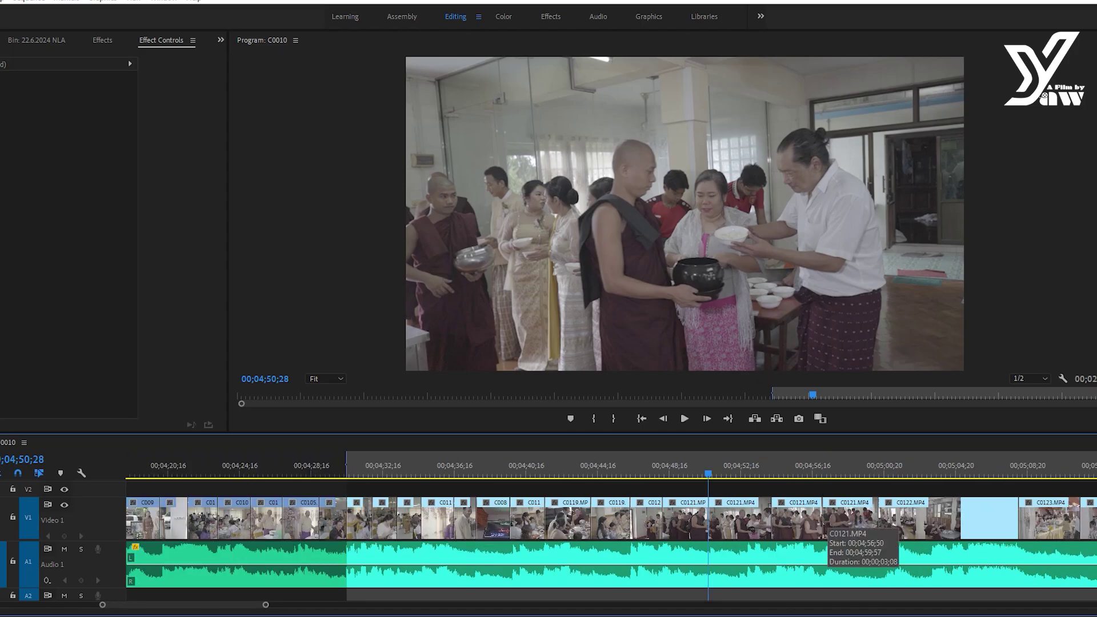
key(minus)
key(minus)
key(space)
key(equal)
key(equal)
key(equal)
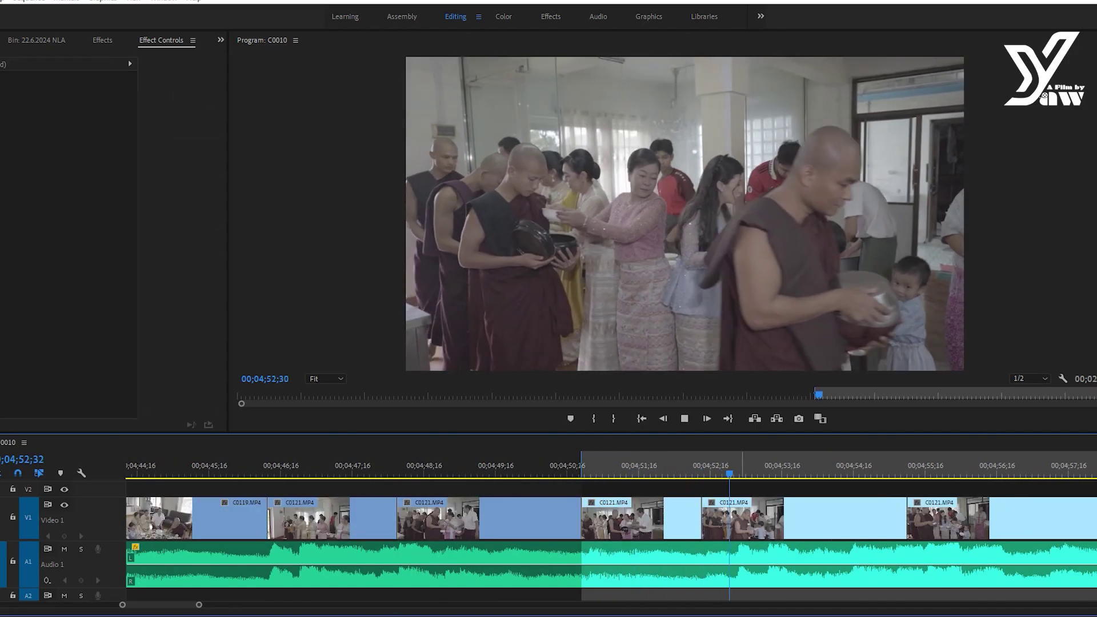
key(d)
key(w)
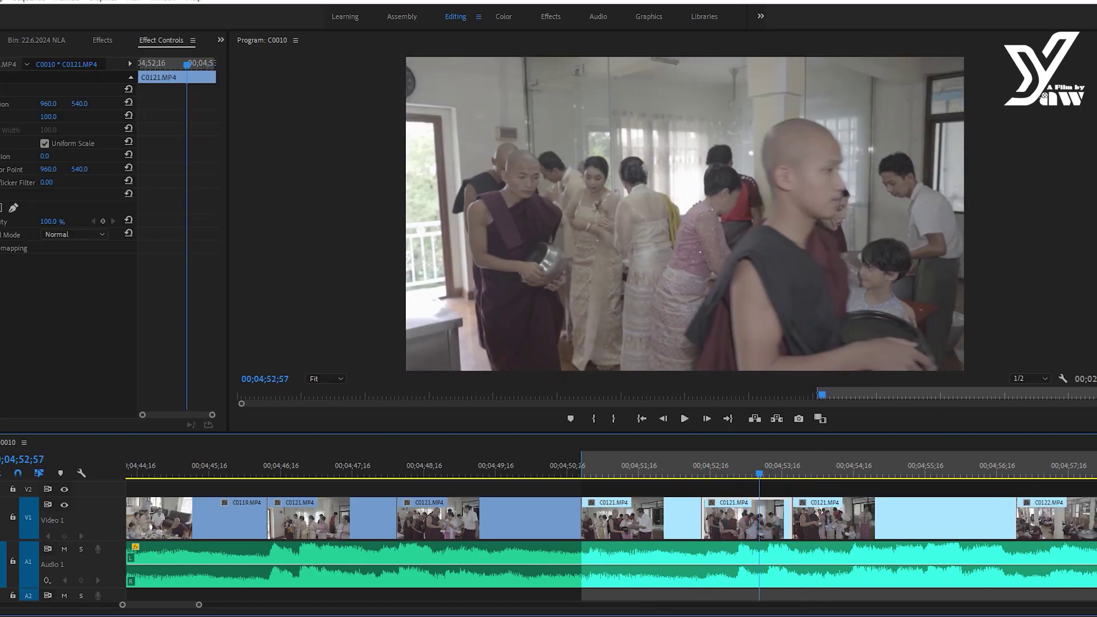
key(w)
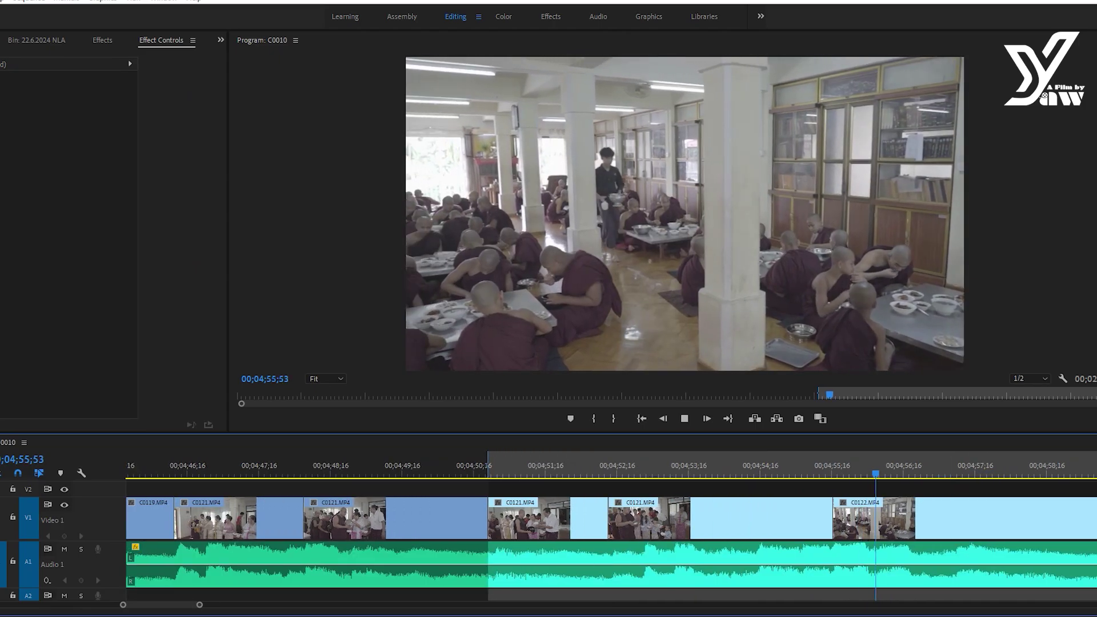
- Trim C0122's tail to the playhead and set C0122 to 50% speed
key(d)
key(w)
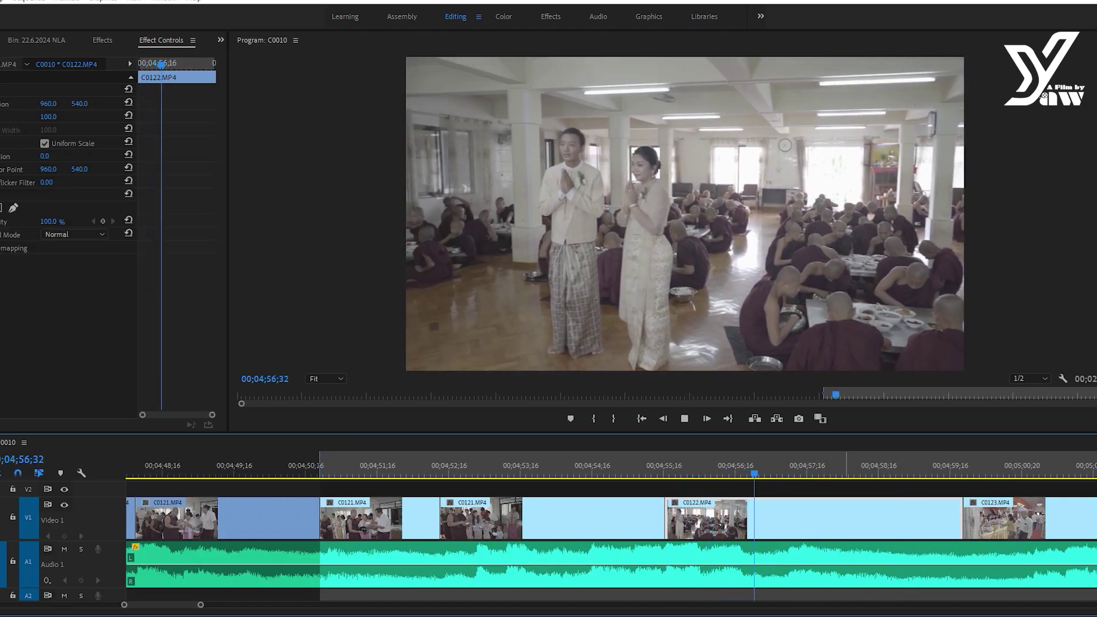
key(ctrl+alt+w)
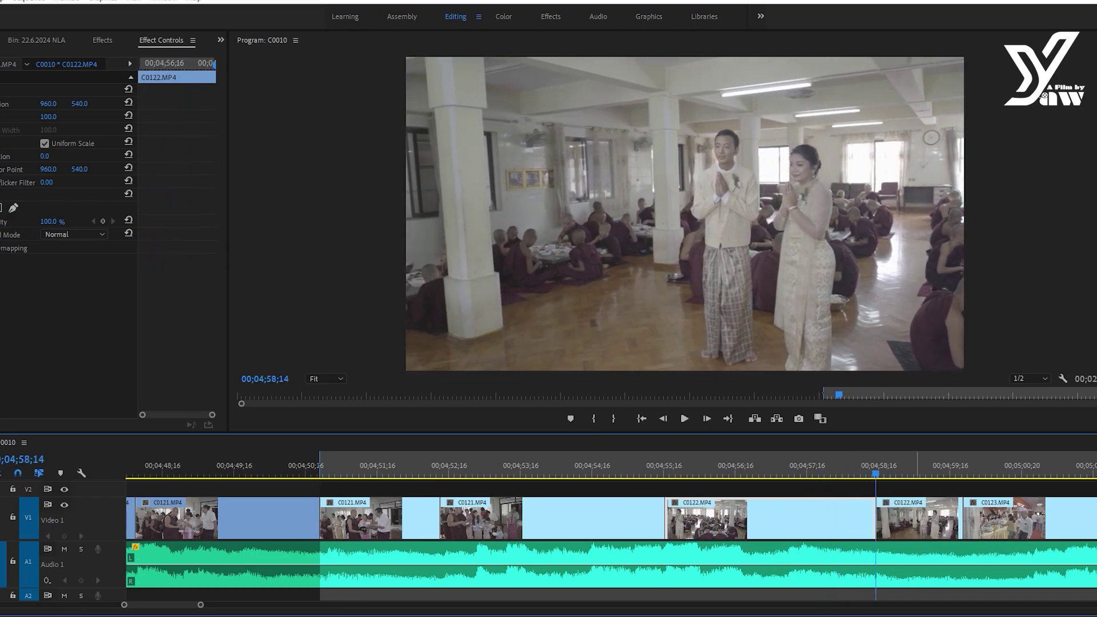
key(ctrl+r)
key(Return)
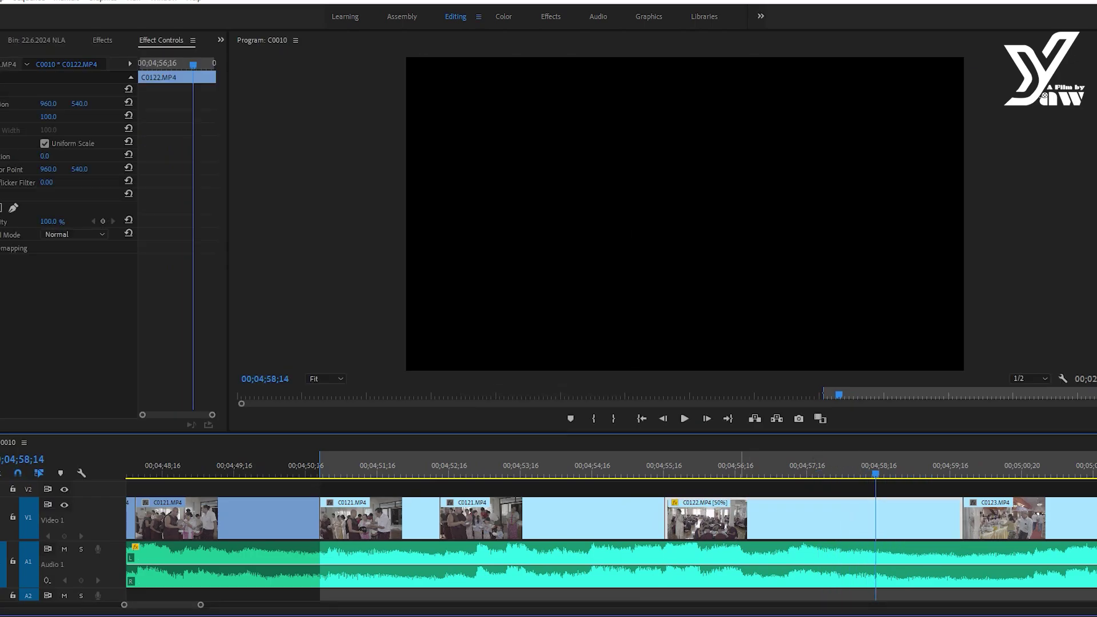
- Ripple-trim C0125 and C0129 so the following clips, up to C0130, play without gaps
key(Up)
key(space)
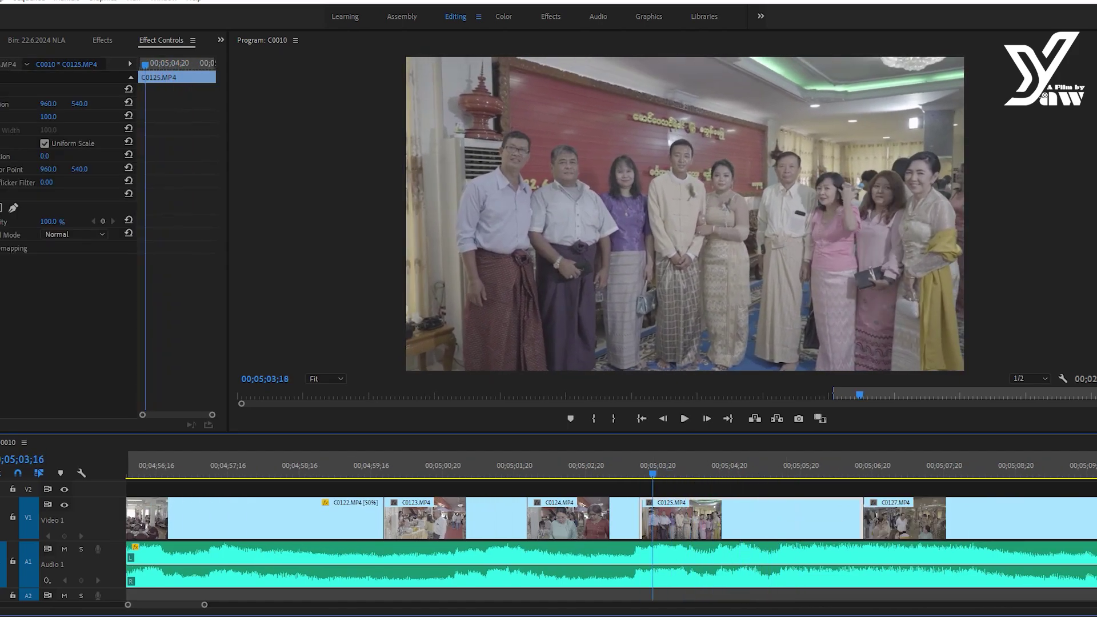
key(w)
key(space)
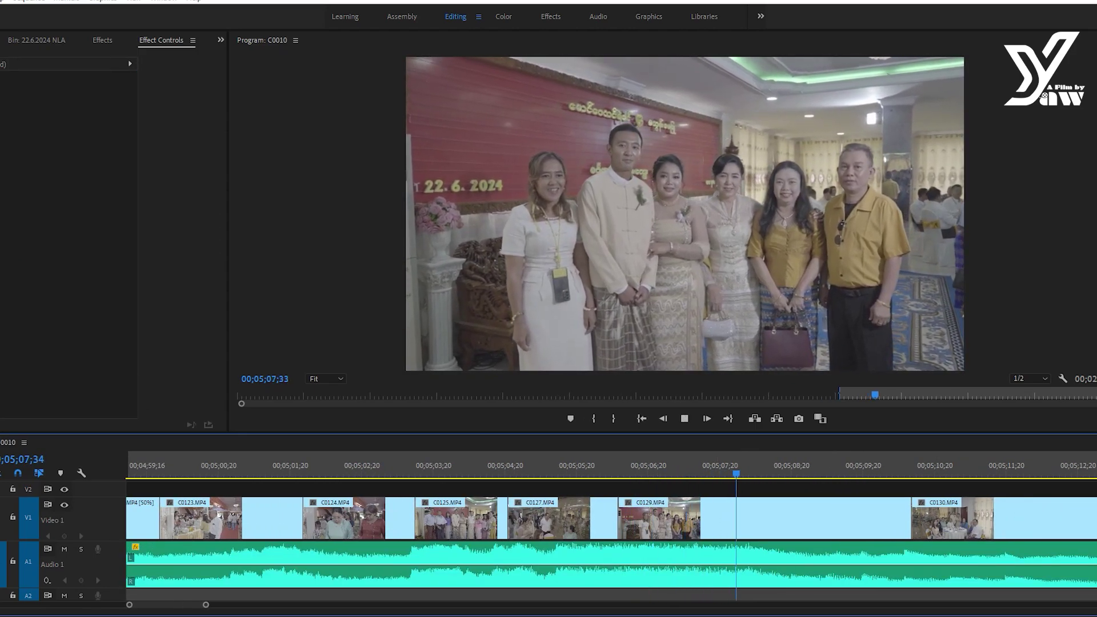
key(space)
key(w)
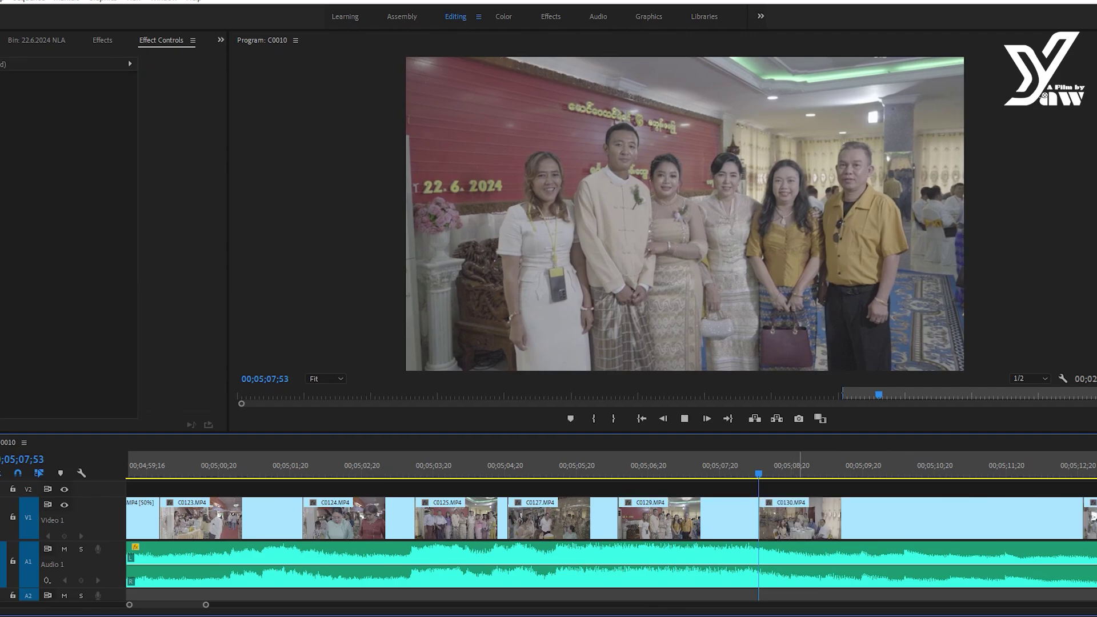
key(space)
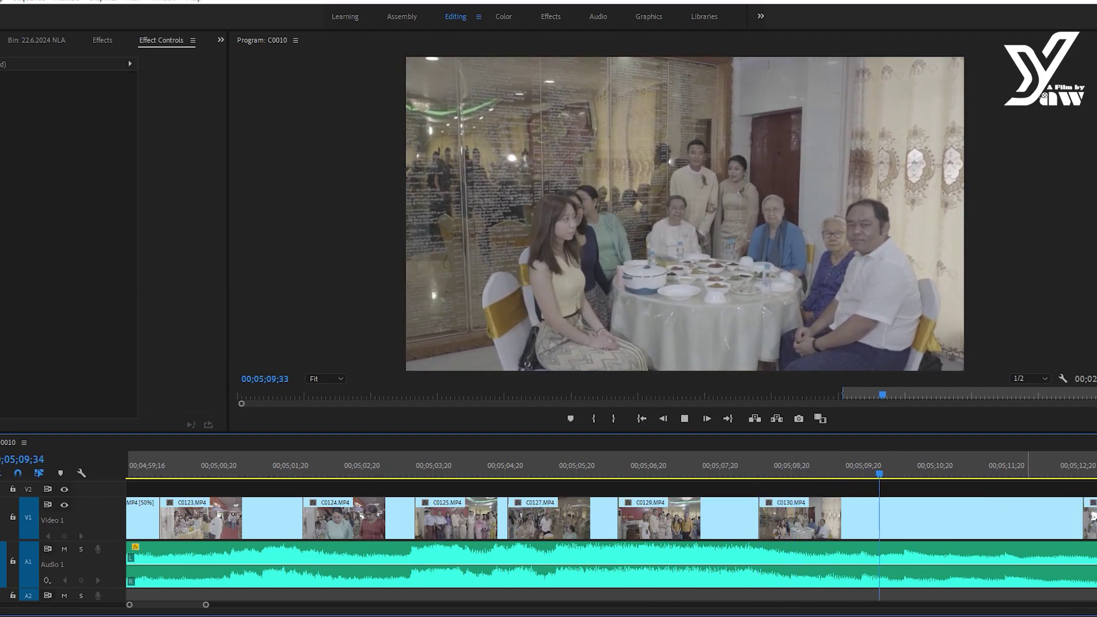
- Close the gap so C0142 follows C0130, and trim C0142's end at 5:12;01
key(Up)
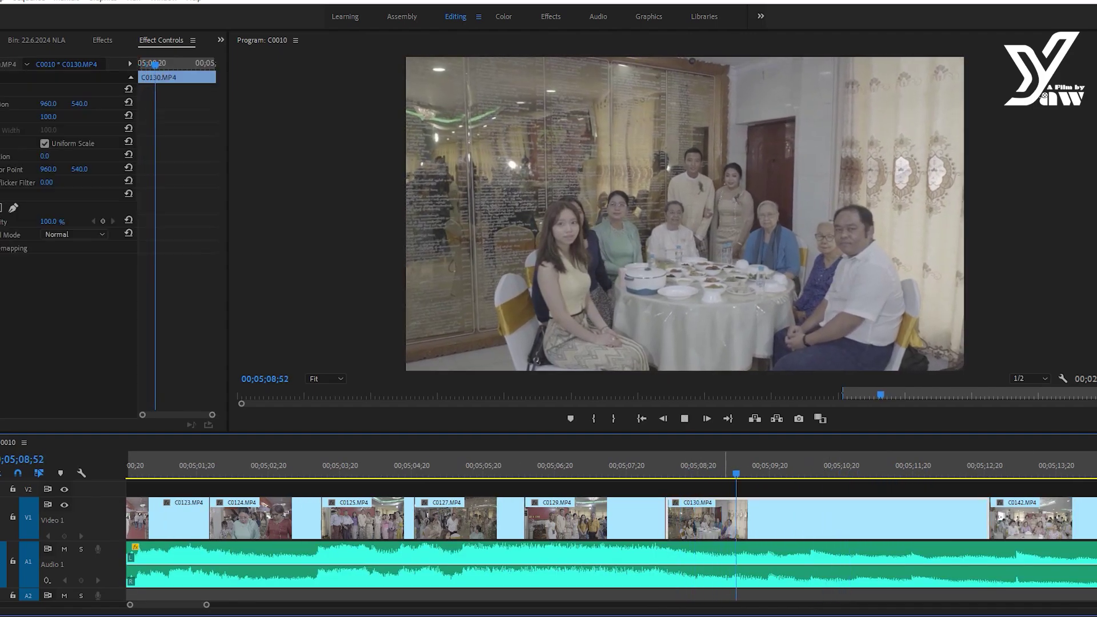
key(w)
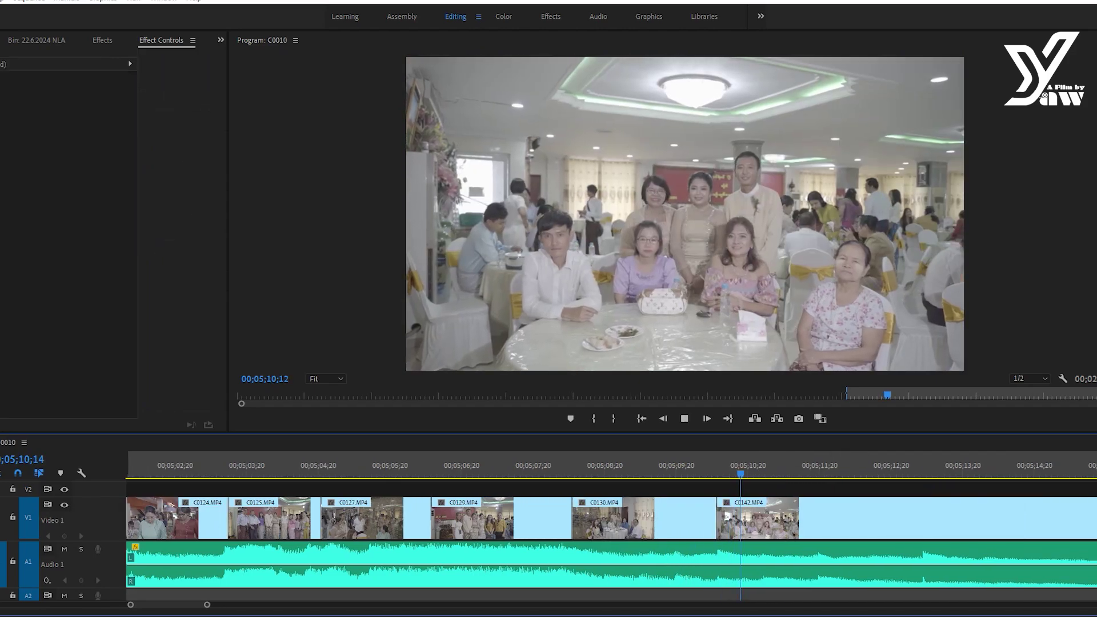
key(space)
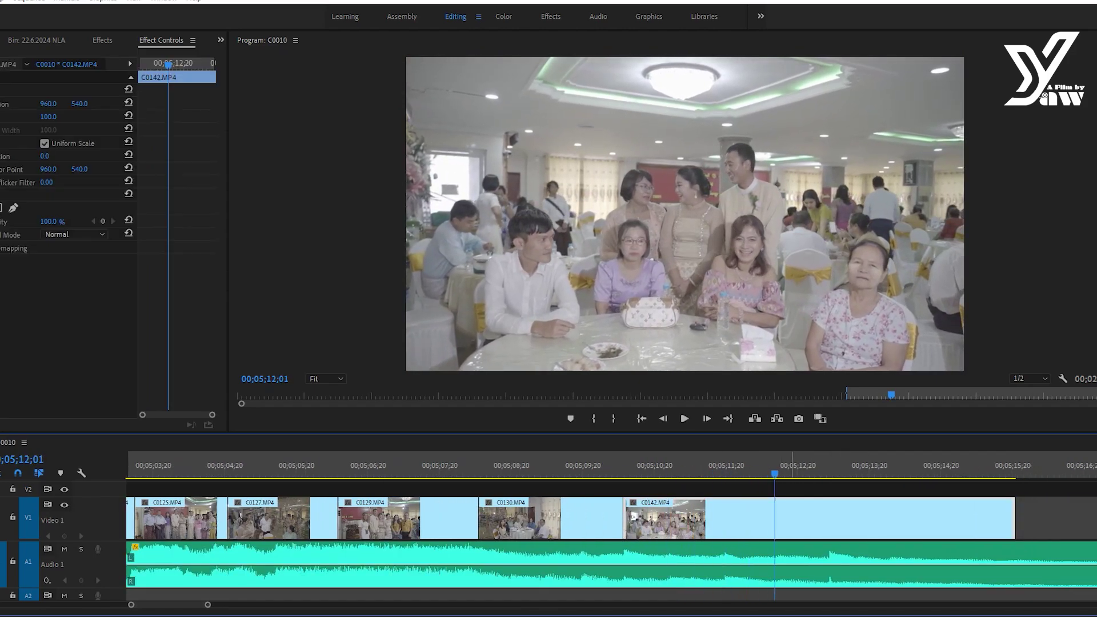
key(w)
key(minus)
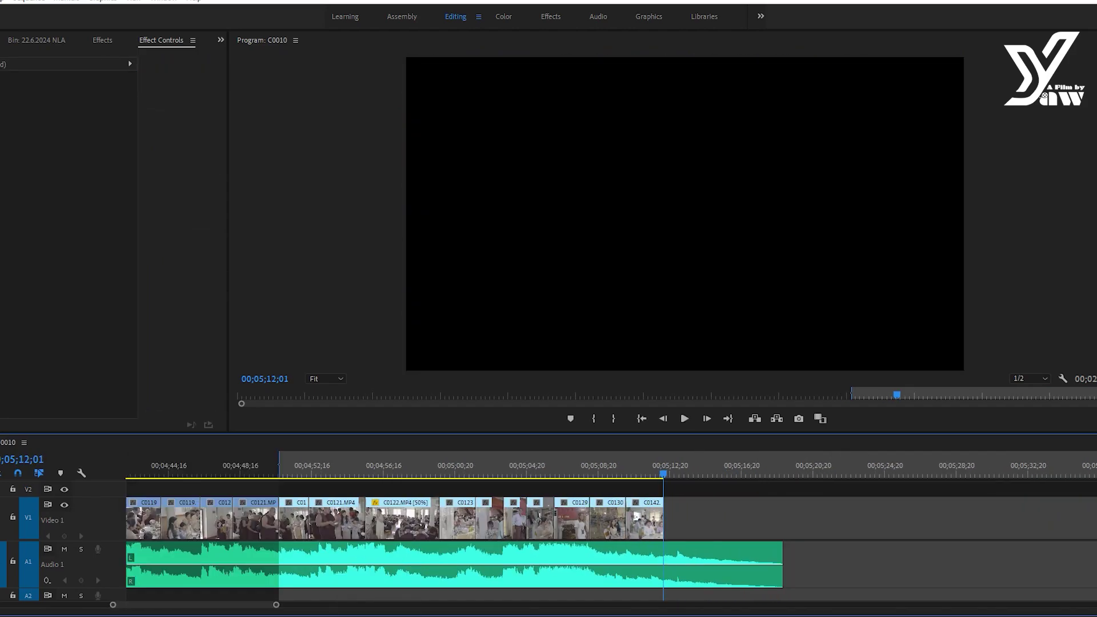
- Add C0091 after C0142, then split it and trim its start and end at the playhead
key(period)
key(space)
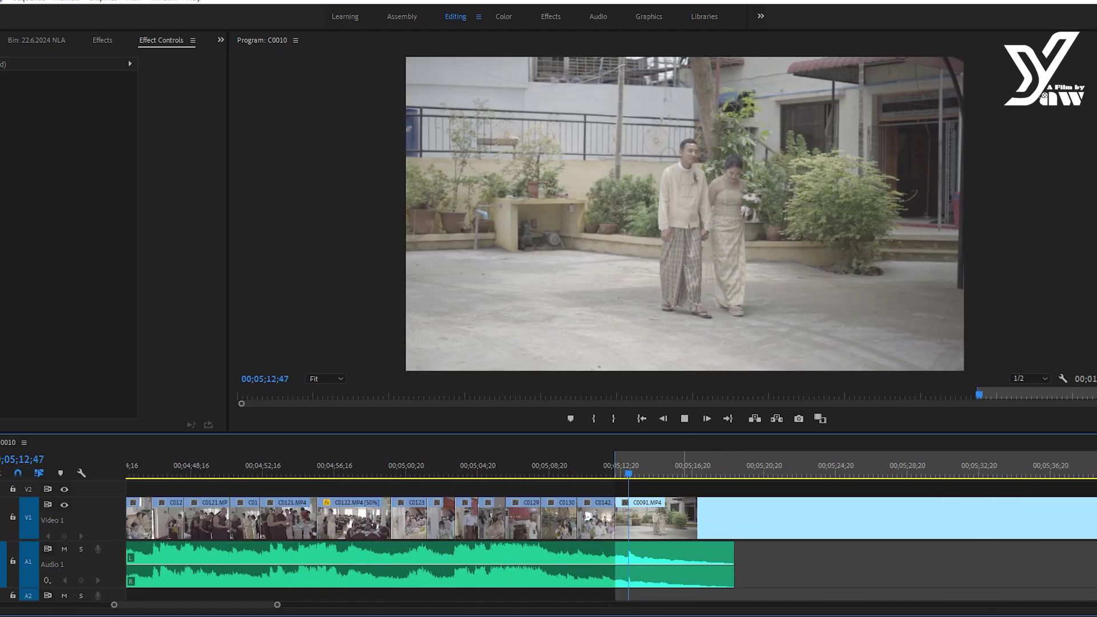
key(space)
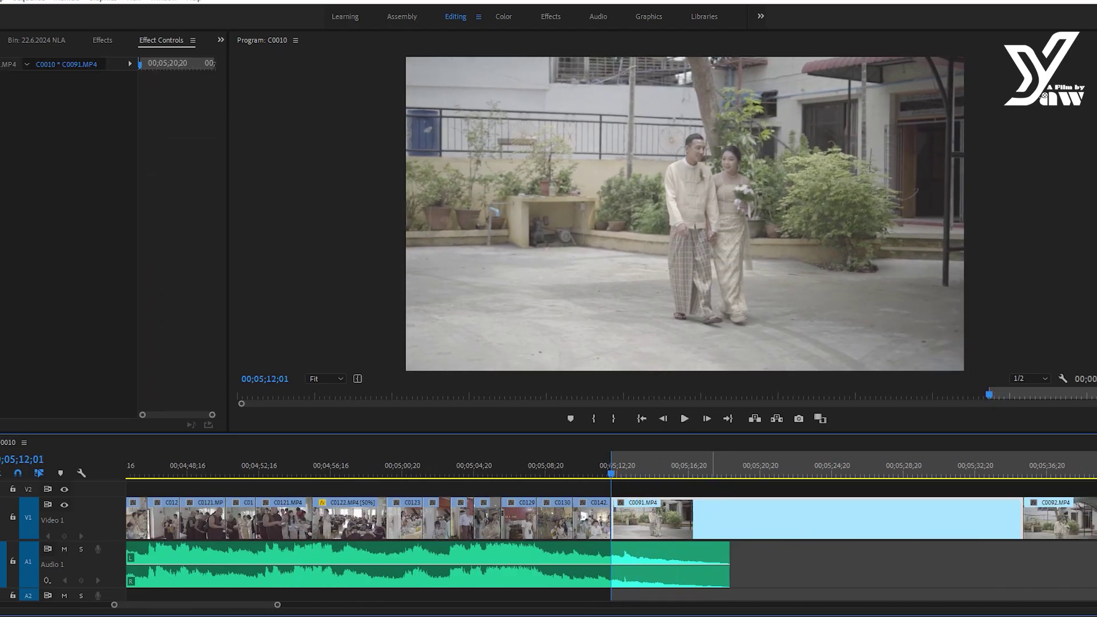
key(space)
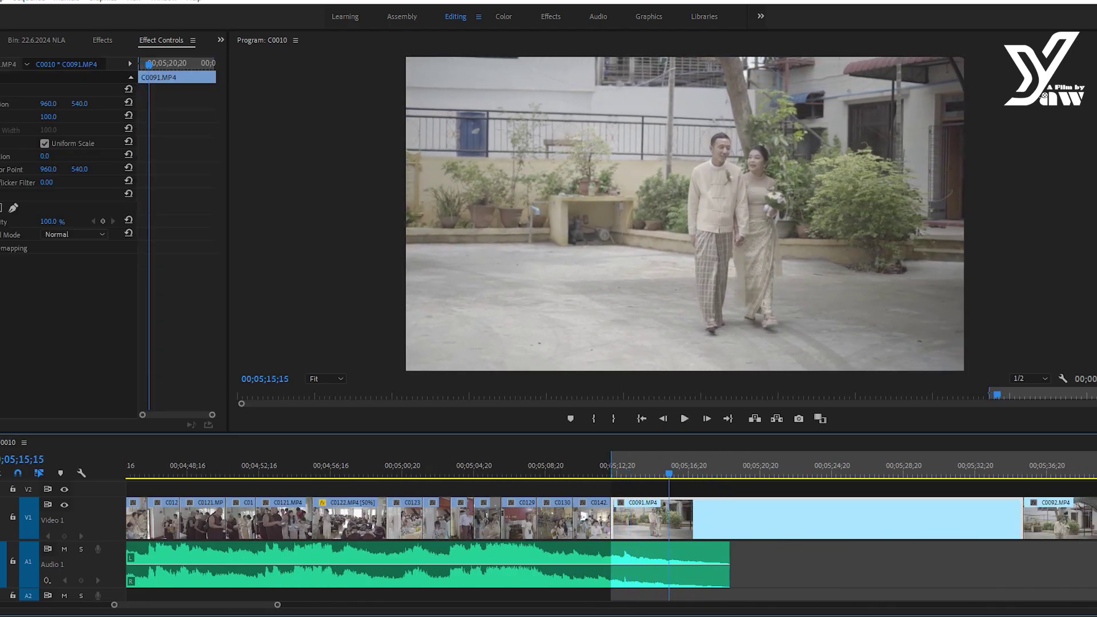
key(ctrl+k)
key(q)
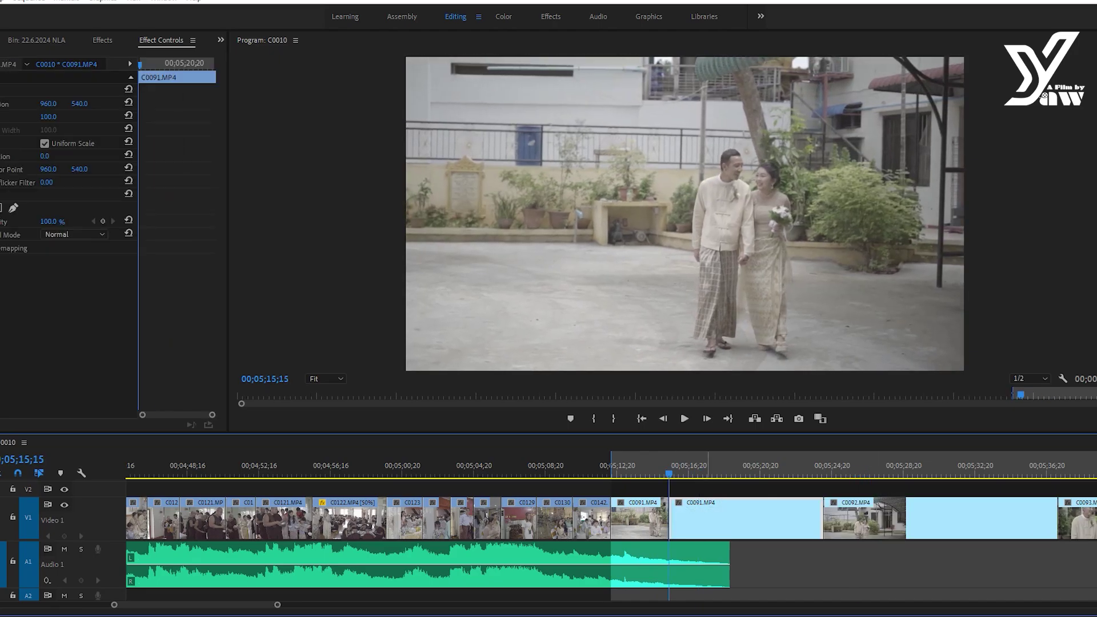
key(space)
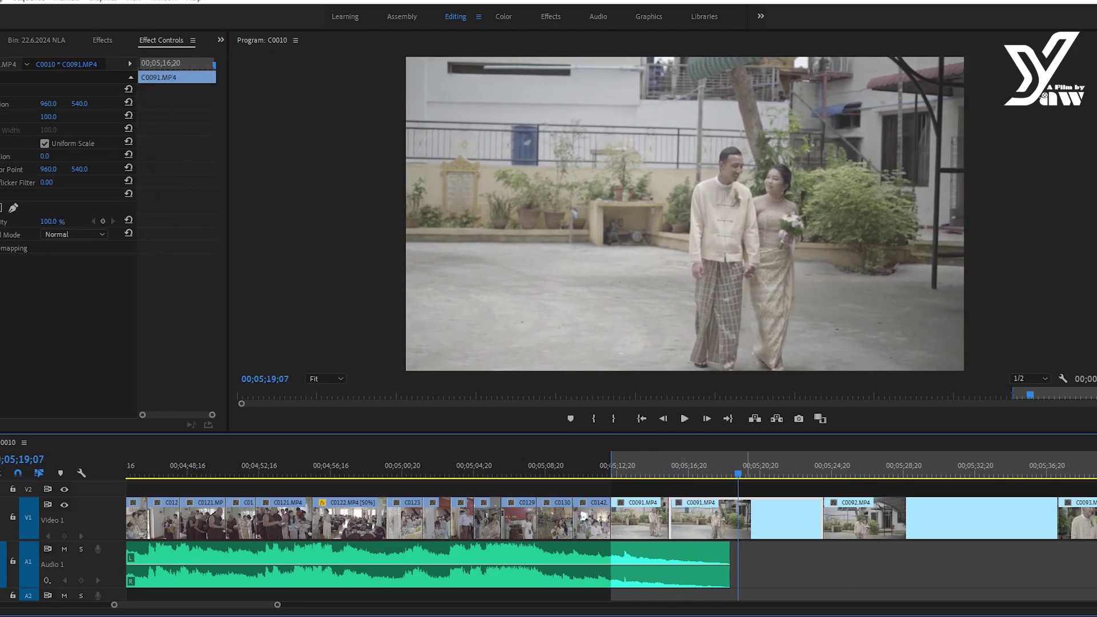
key(w)
key(space)
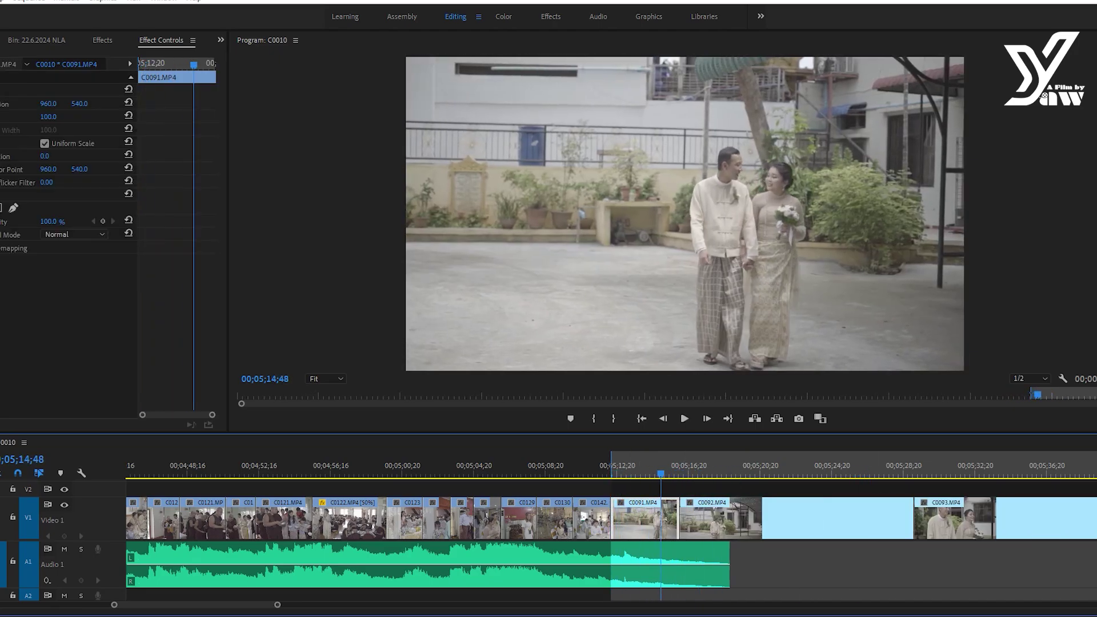
key(w)
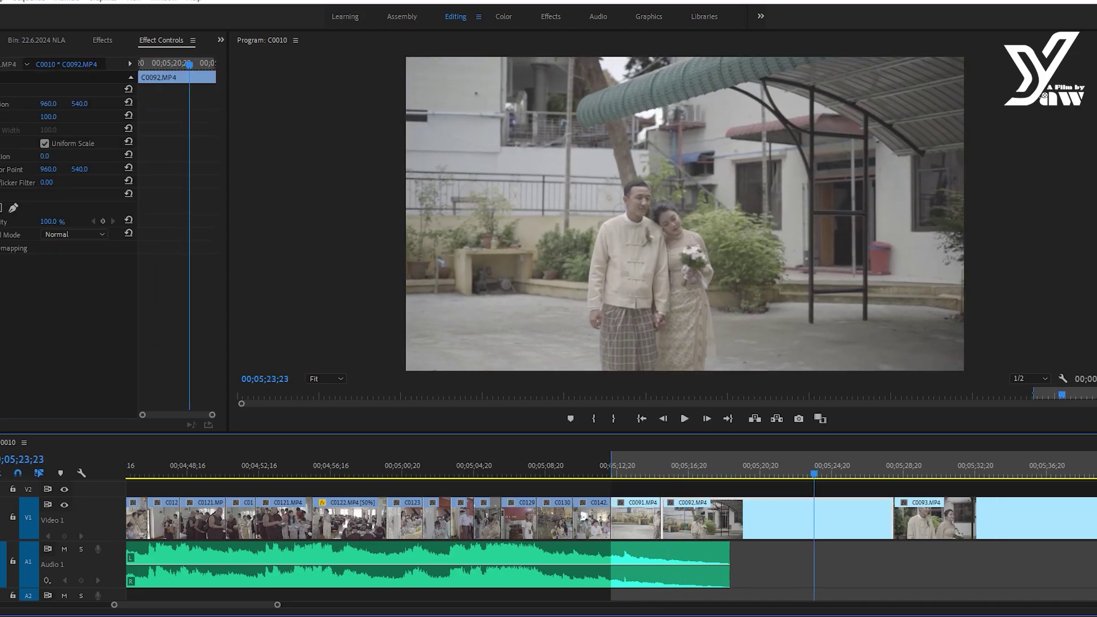
- Ripple-delete C0092, trim C0093's end, and trim C0094's start and tail
key(q)
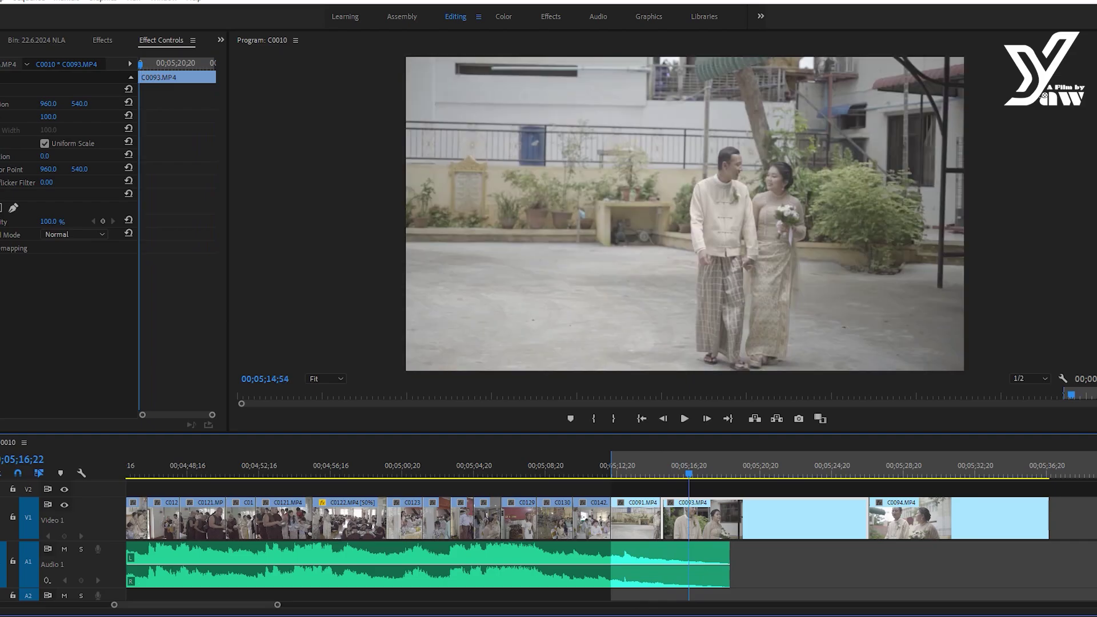
key(ctrl+z)
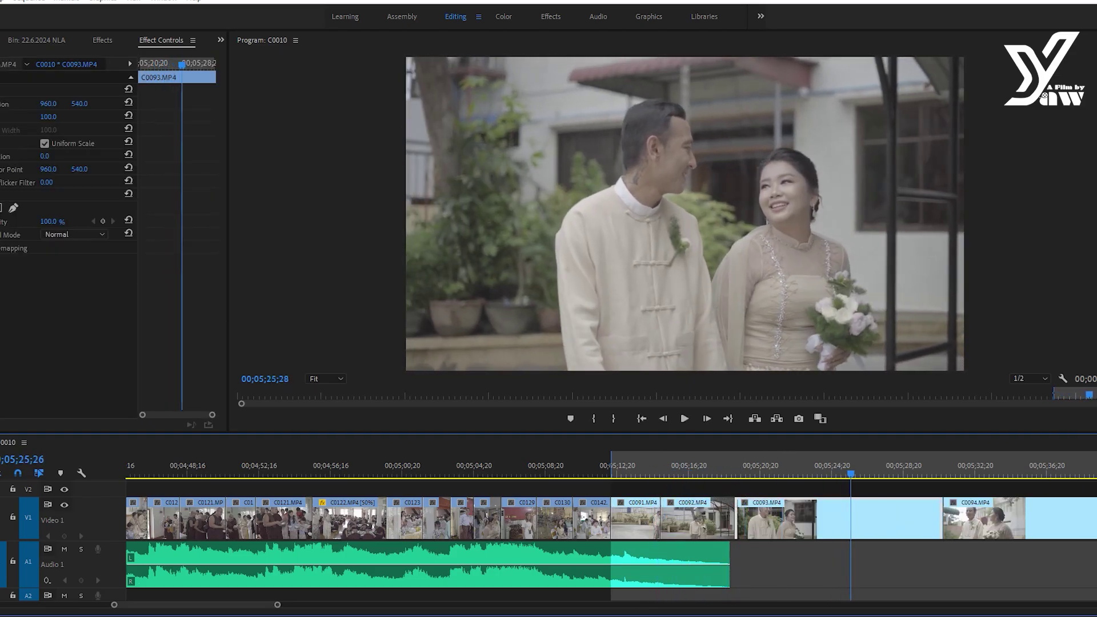
key(ctrl+z)
key(ctrl+z)
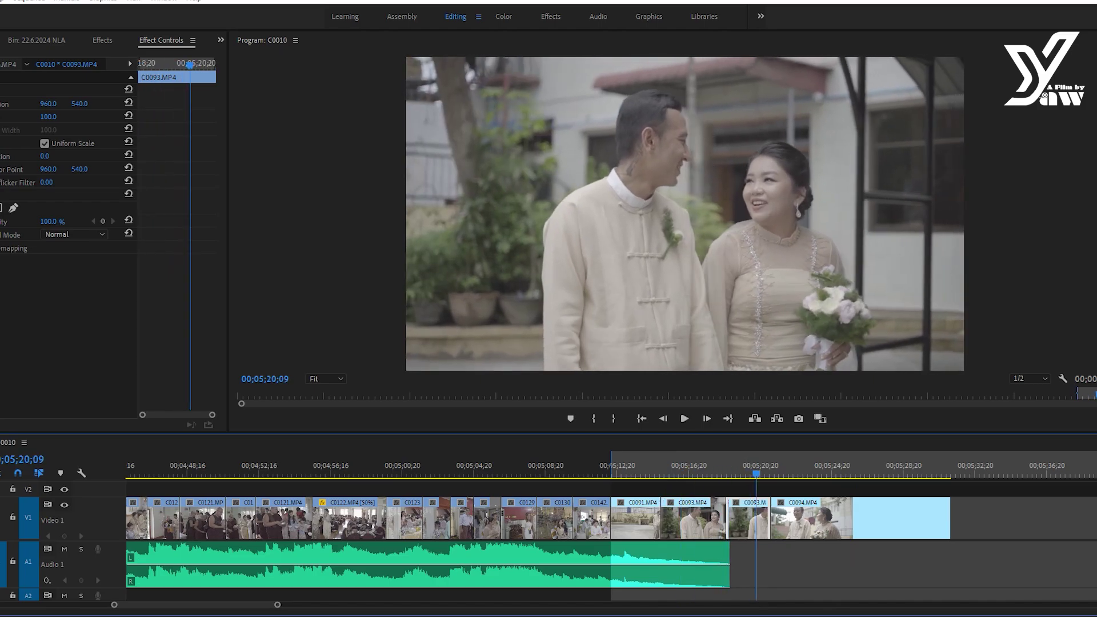
key(w)
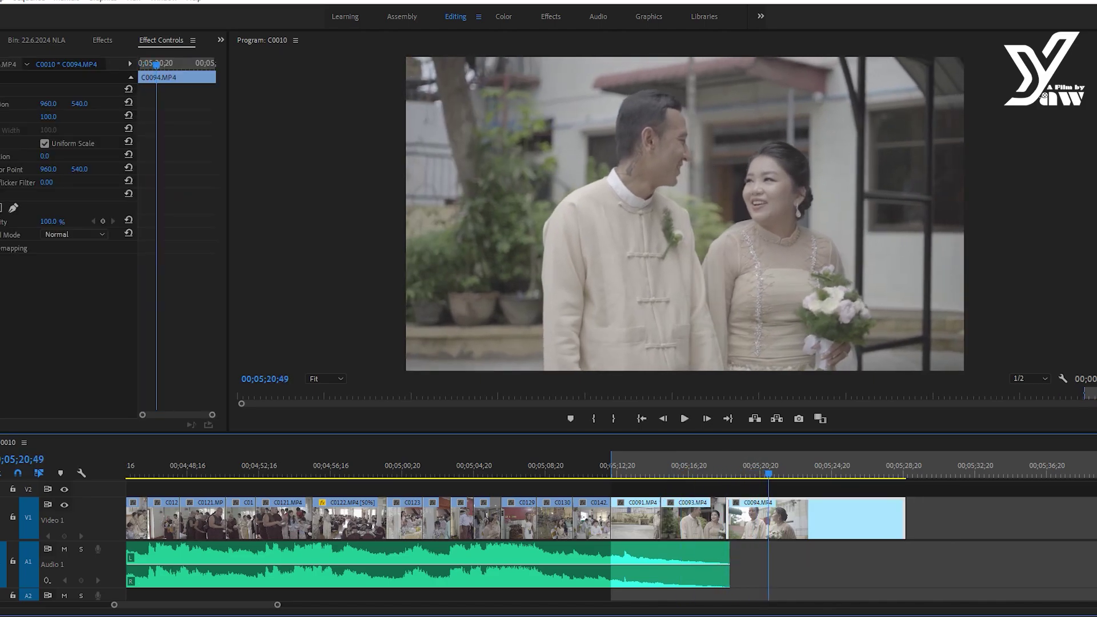
key(q)
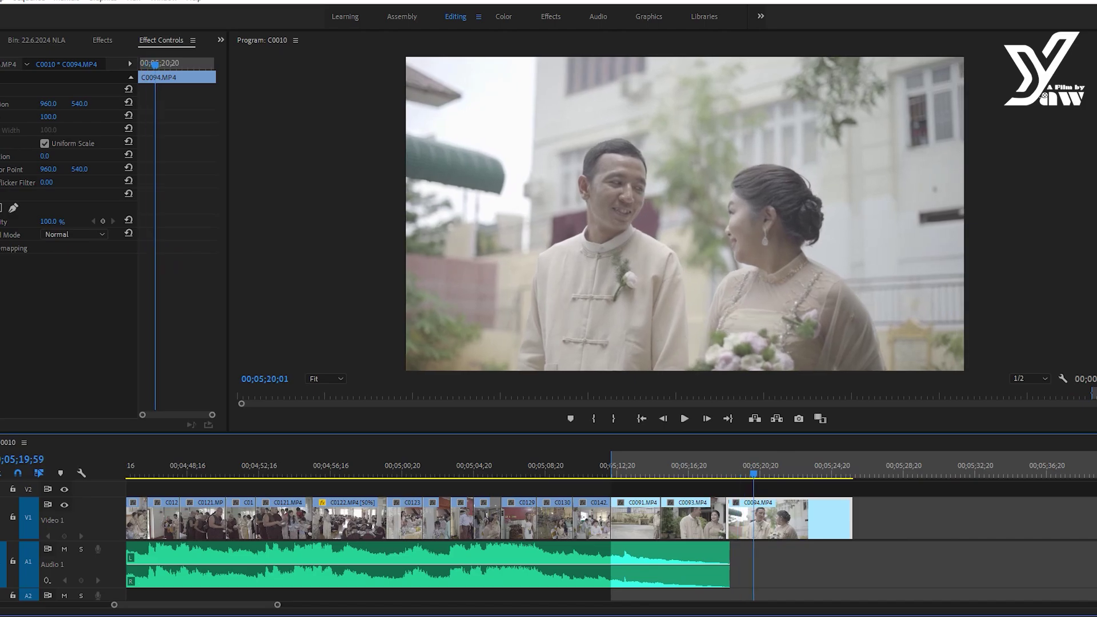
key(w)
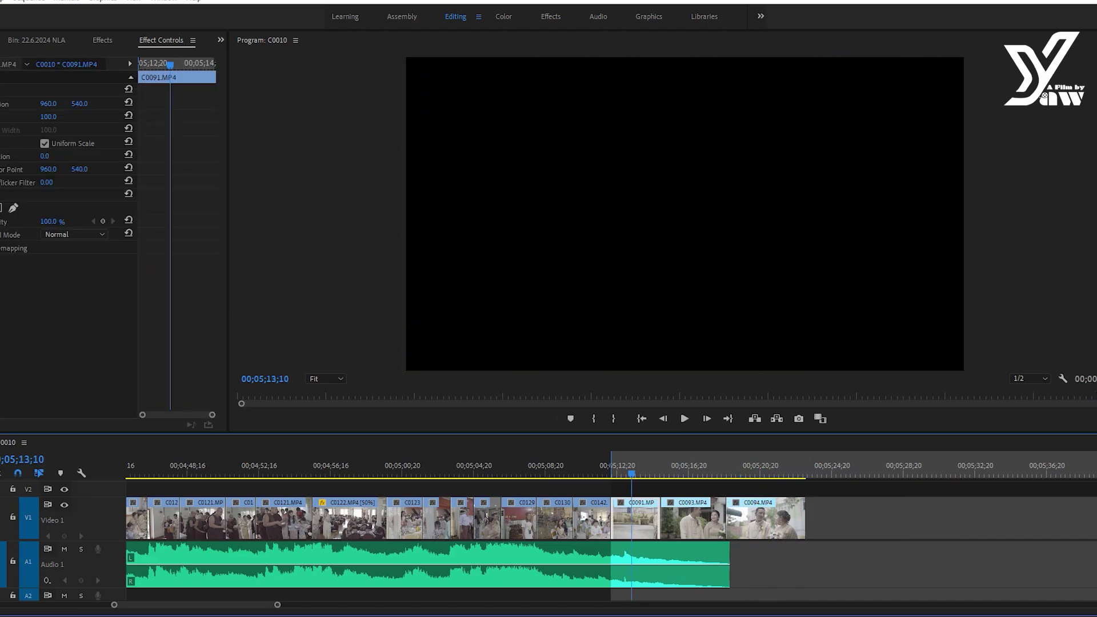
- Paste a C0091 copy onto V2 near the end, lengthen it, and split it at the playhead
key(ctrl+v)
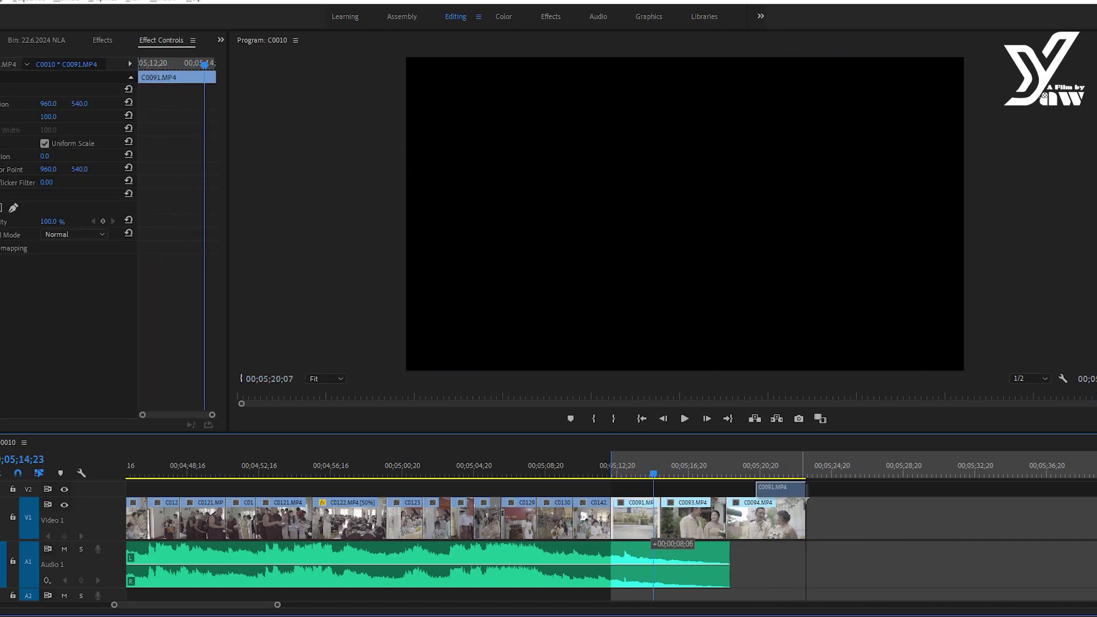
key(l)
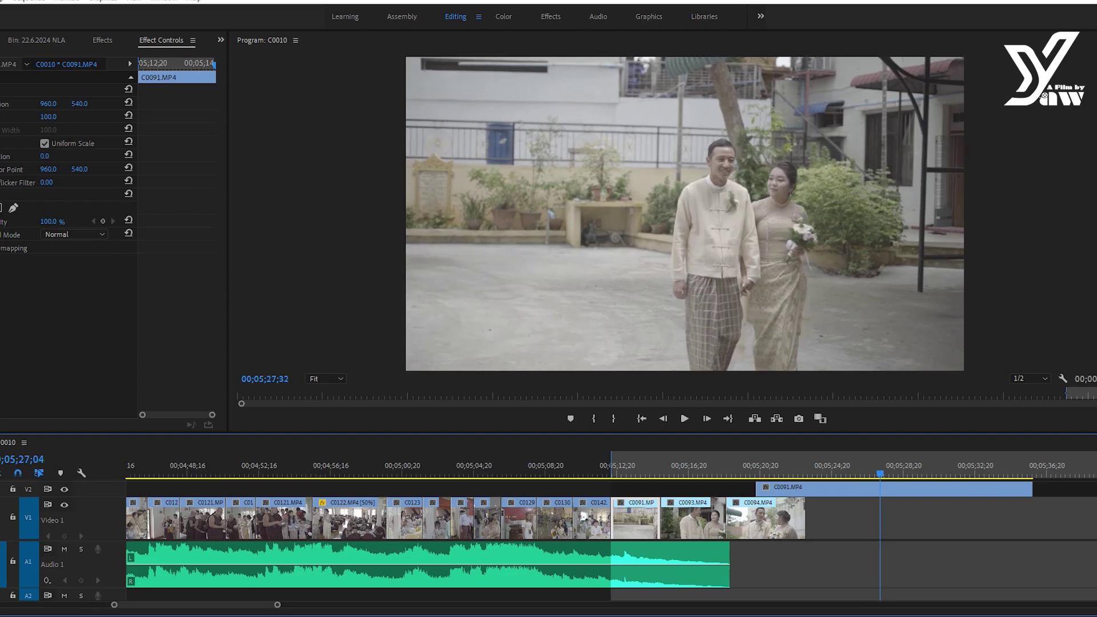
key(space)
key(shift+Delete)
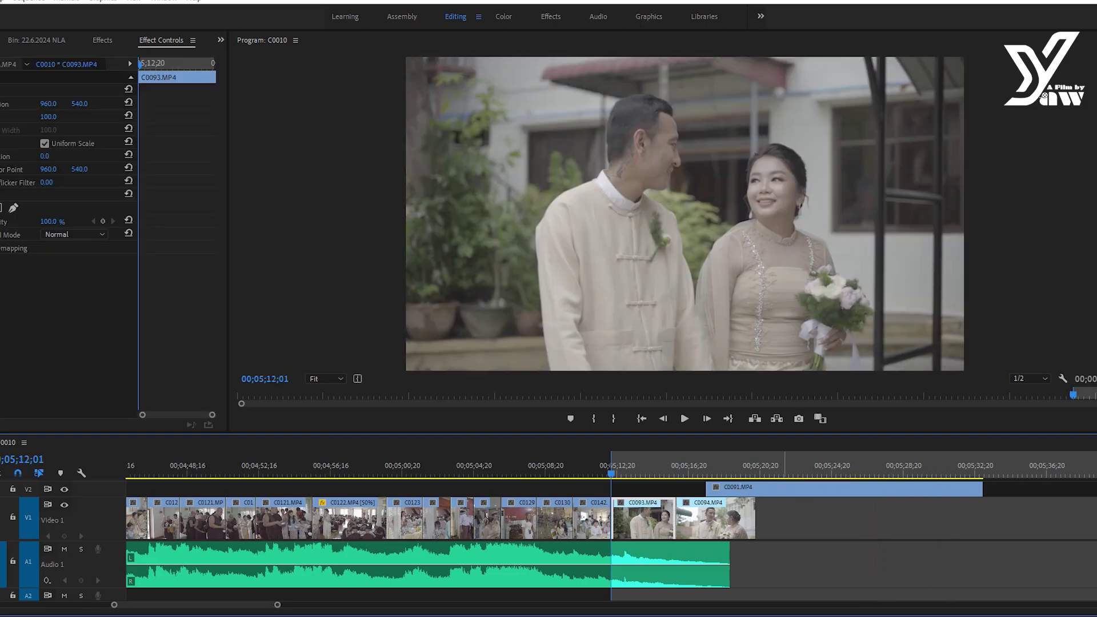
key(ctrl+z)
key(l)
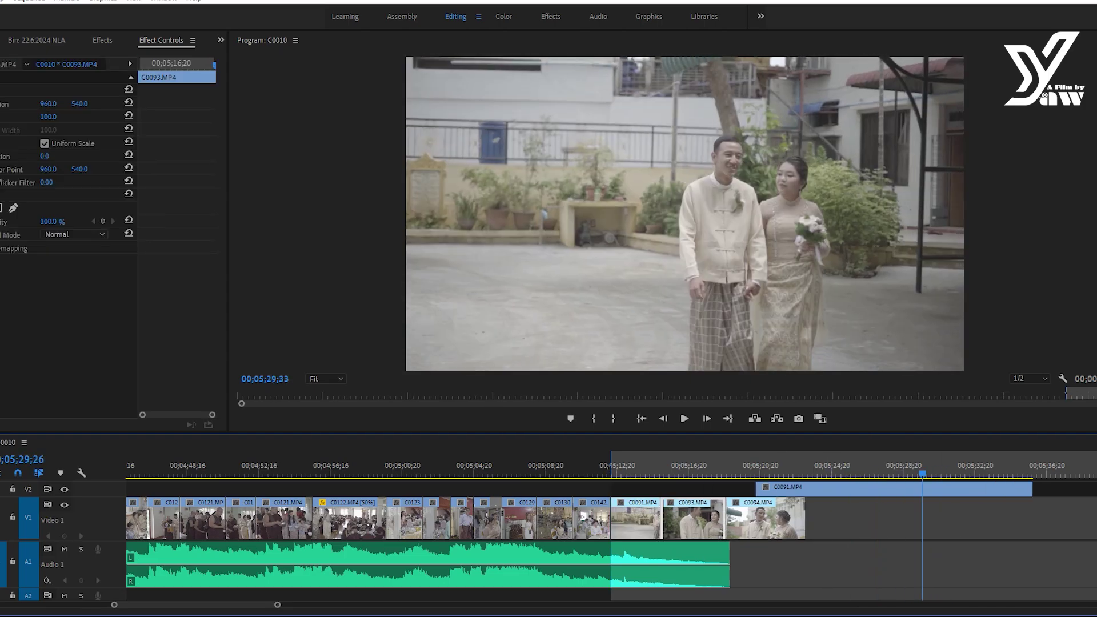
key(ctrl+k)
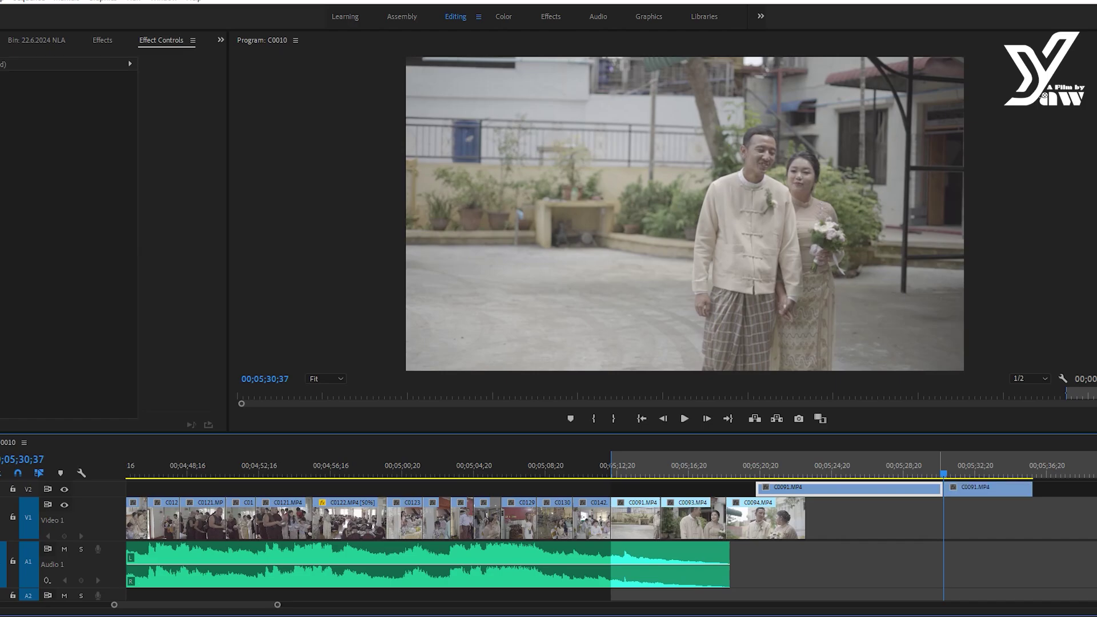
key(Delete)
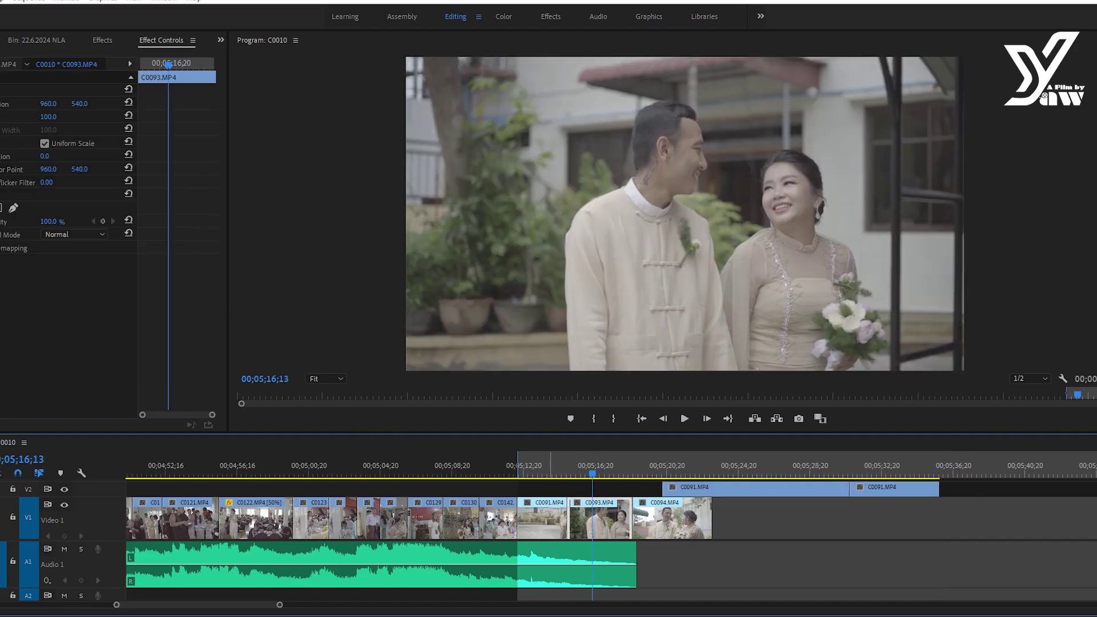
key(space)
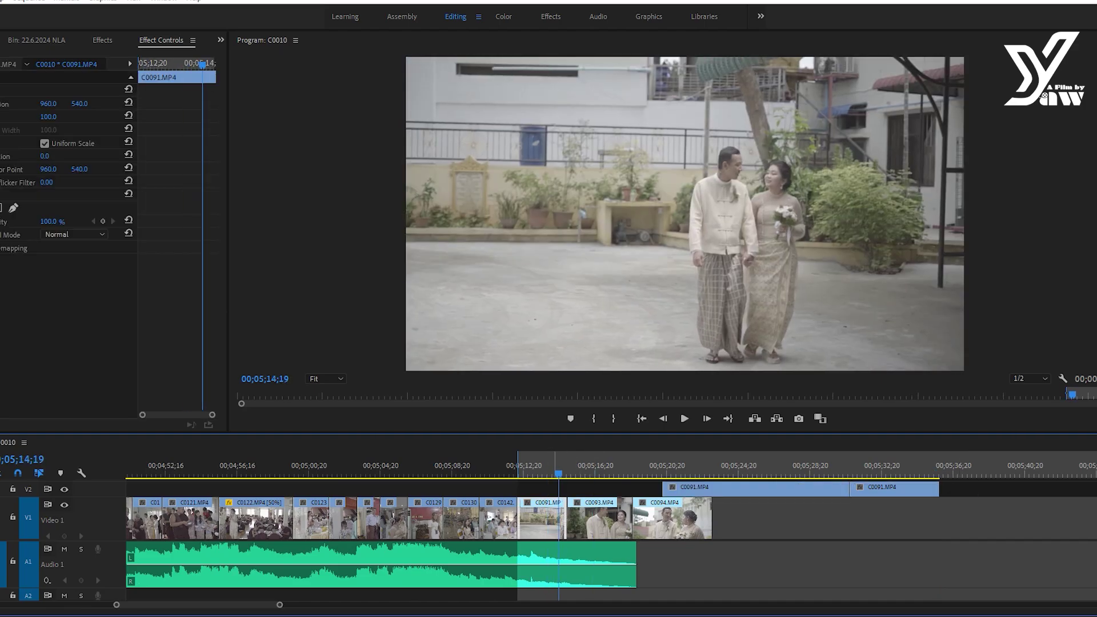
- Undo the V2 C0091 copy and move C0092 to the end of the sequence
key(ctrl+z)
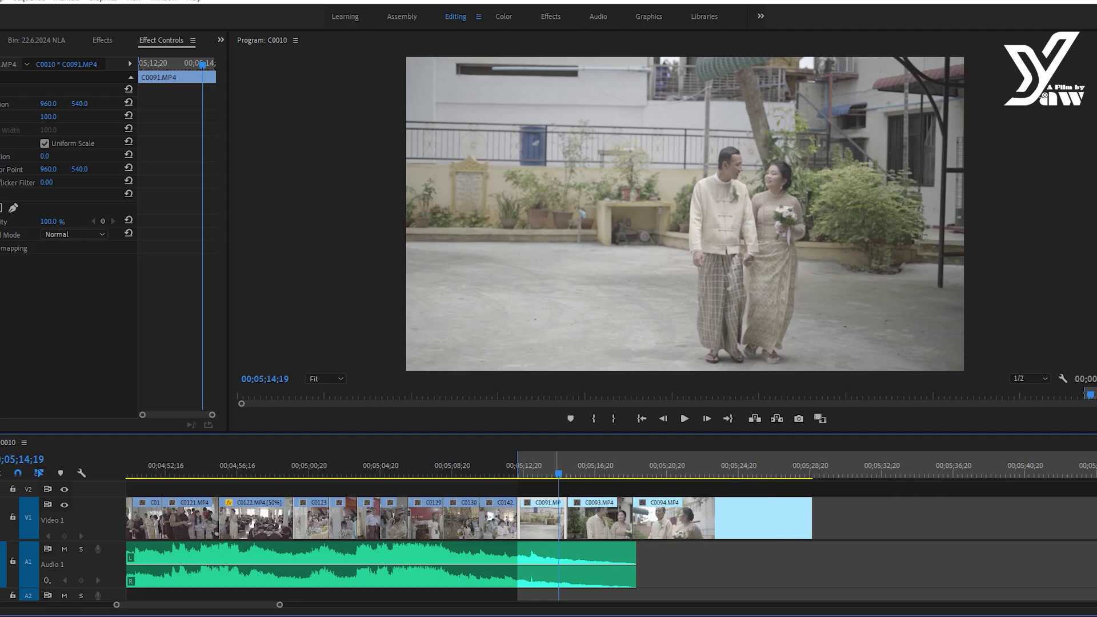
key(ctrl+z)
key(ctrl+z)
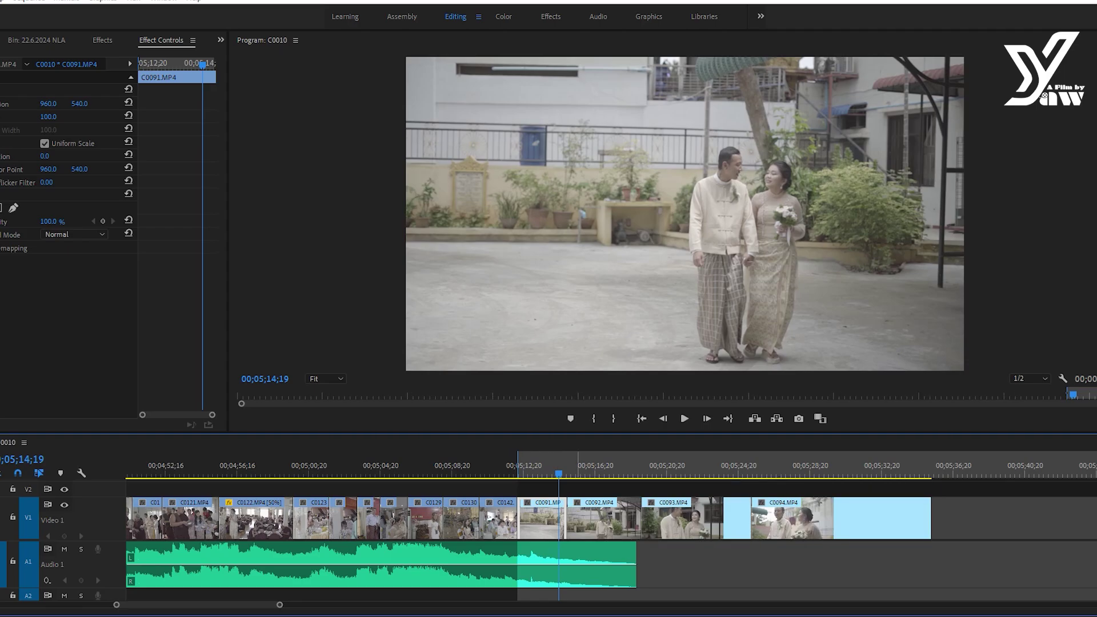
key(ctrl+z)
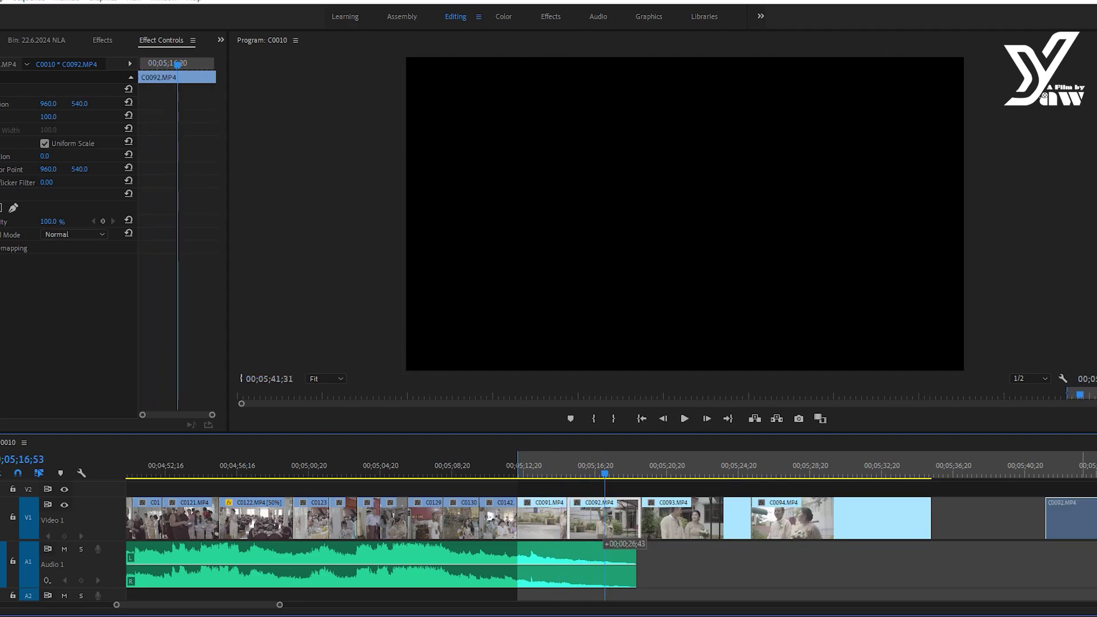
click(533, 473)
key(ctrl+z)
key(space)
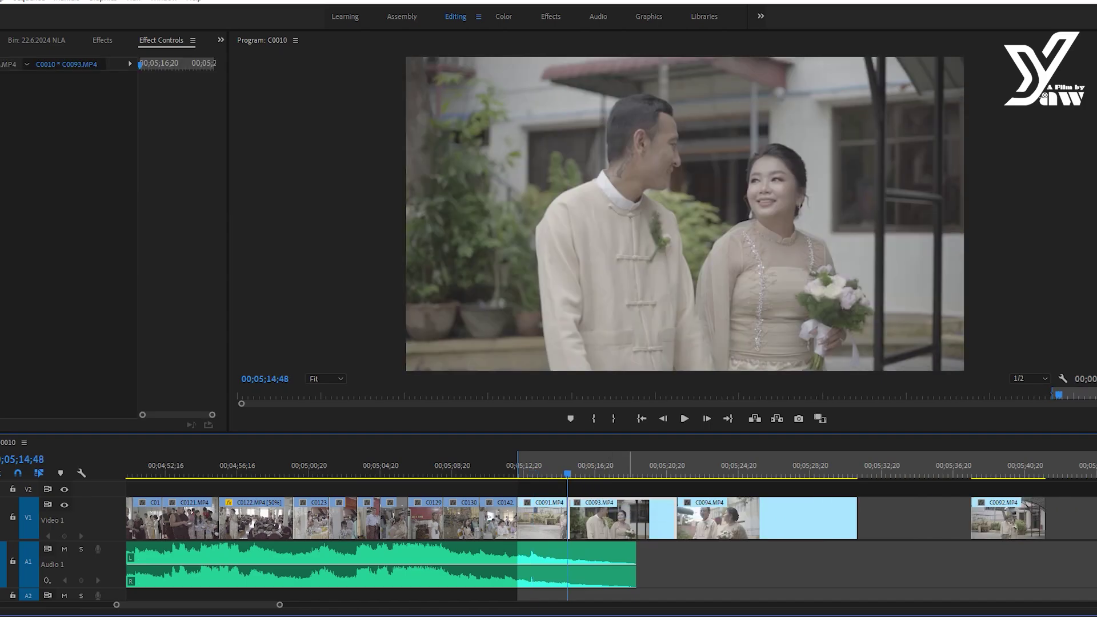
- Ripple-trim the tails of C0093 and C0094, then discard an extra pasted C0092 copy
key(w)
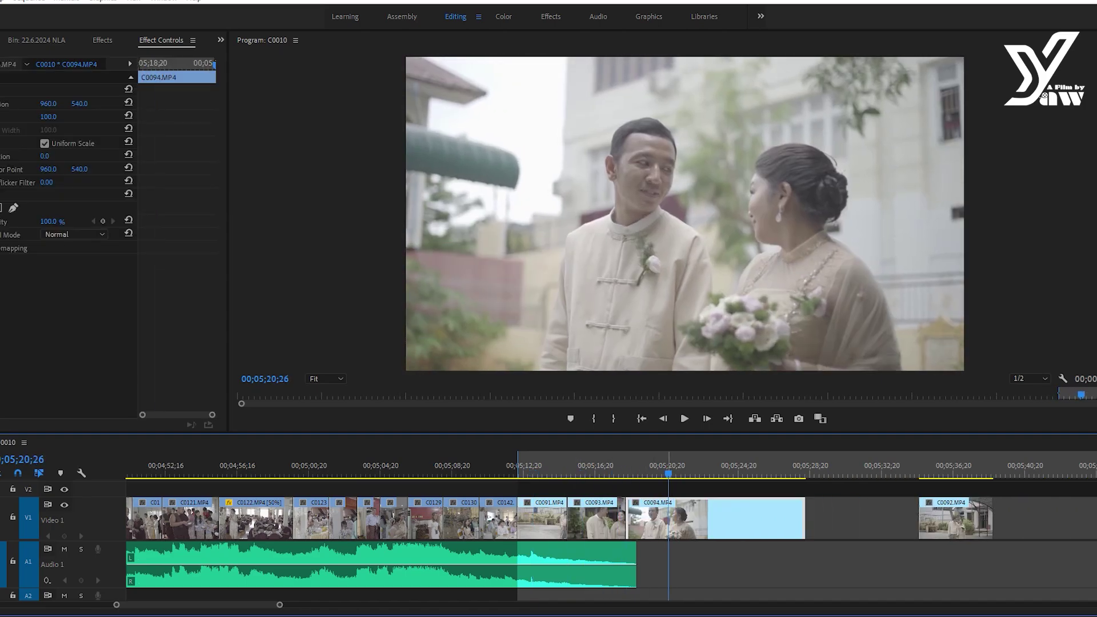
key(w)
key(space)
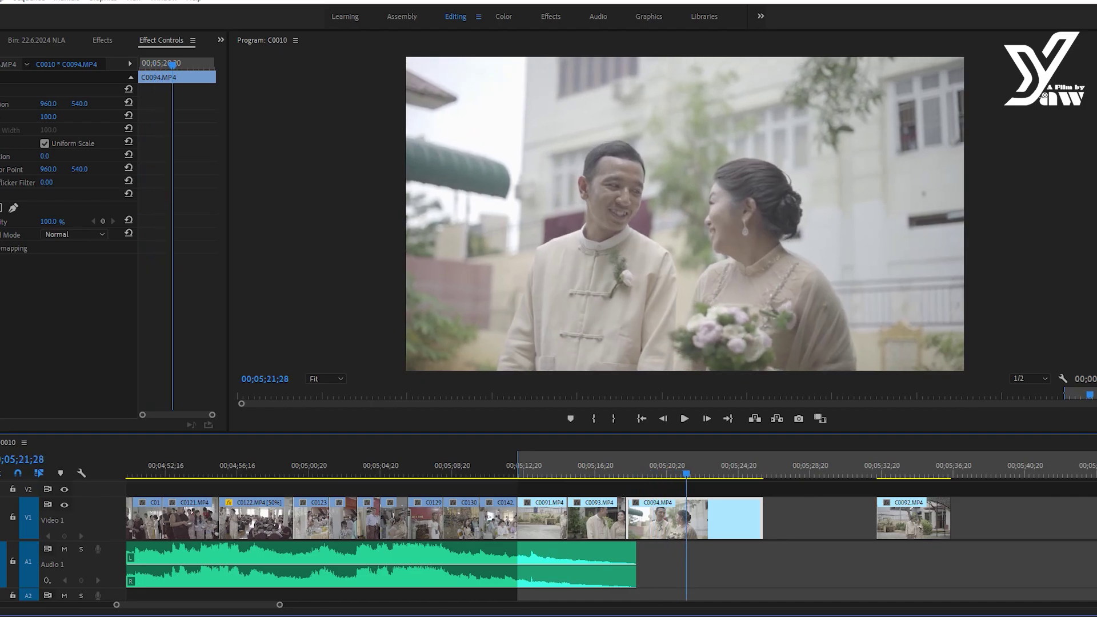
key(w)
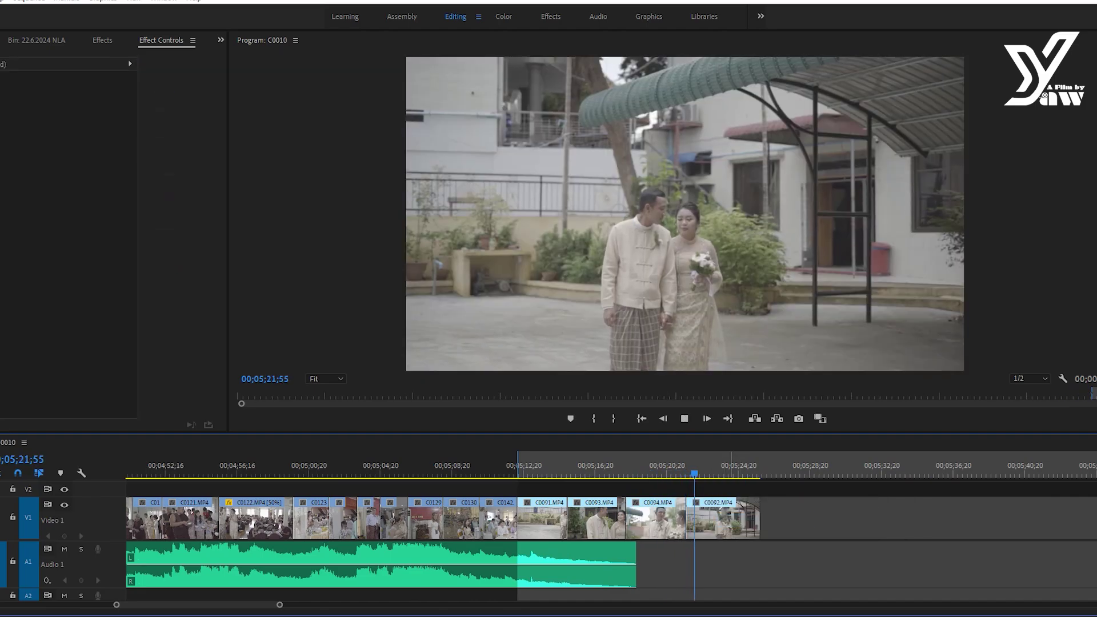
key(ctrl+v)
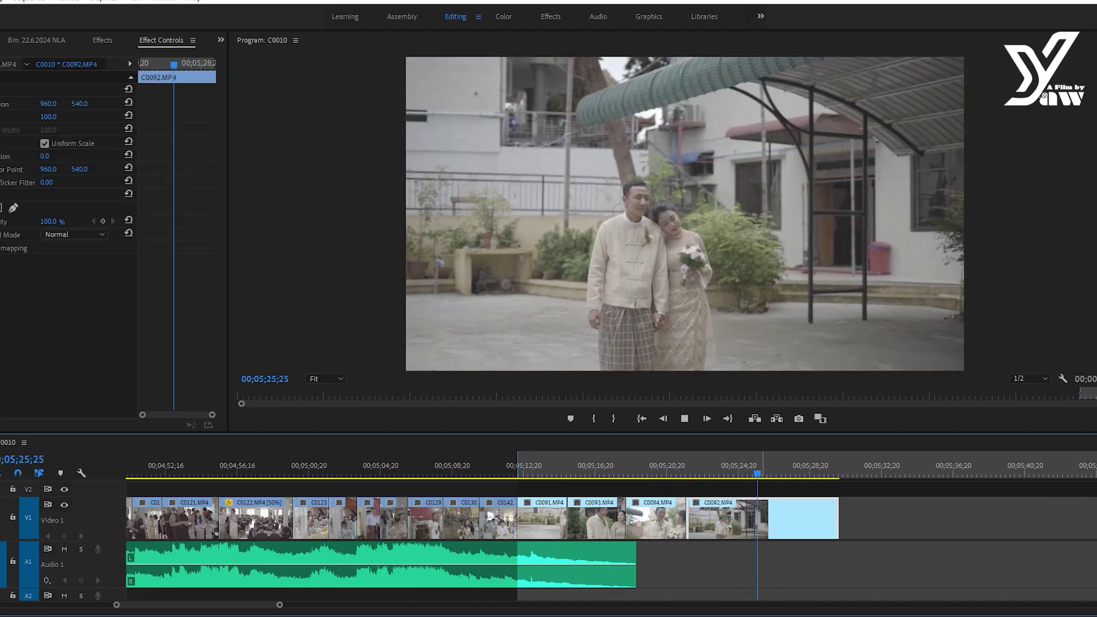
key(space)
key(ctrl+z)
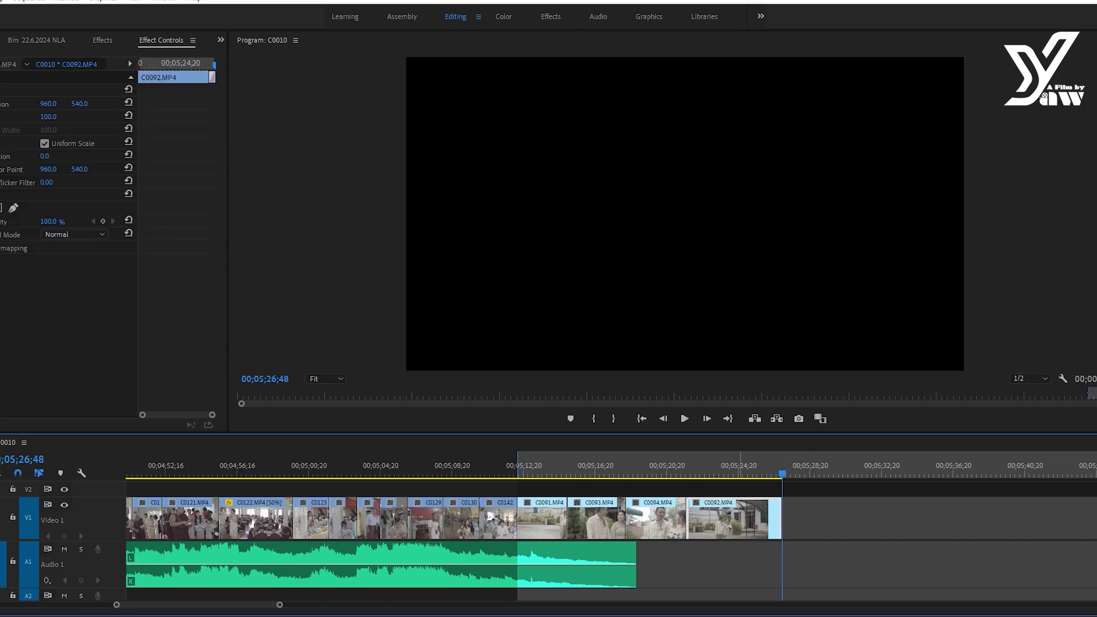
- Select the 00;00;01;49 Cross Dissolve at the sequence end and fit the whole sequence in view
key(=)
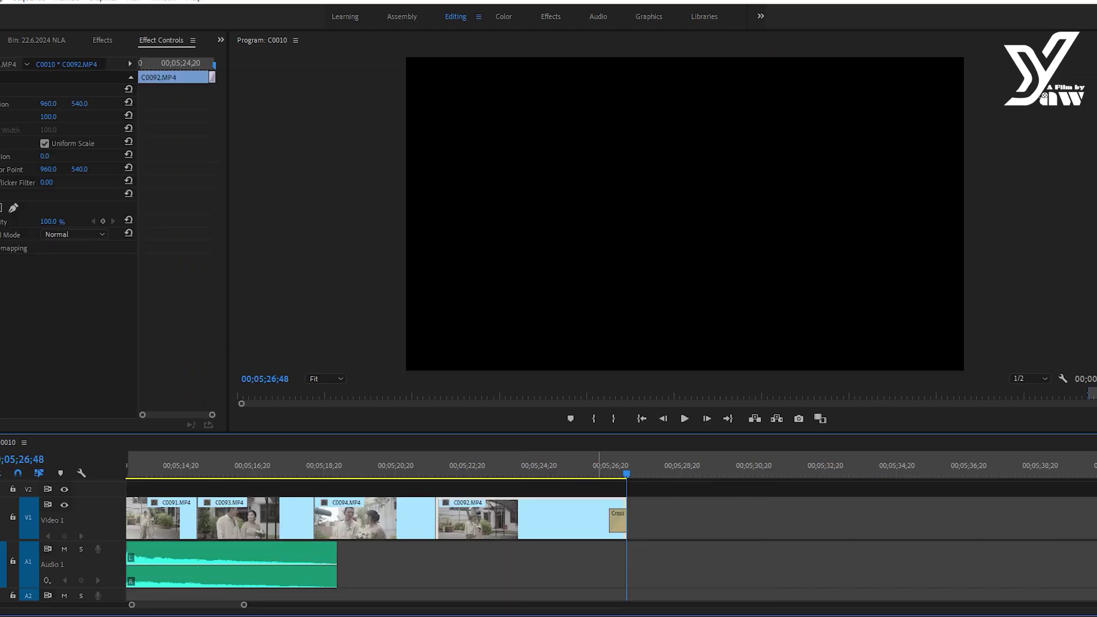
click(617, 521)
key(backslash)
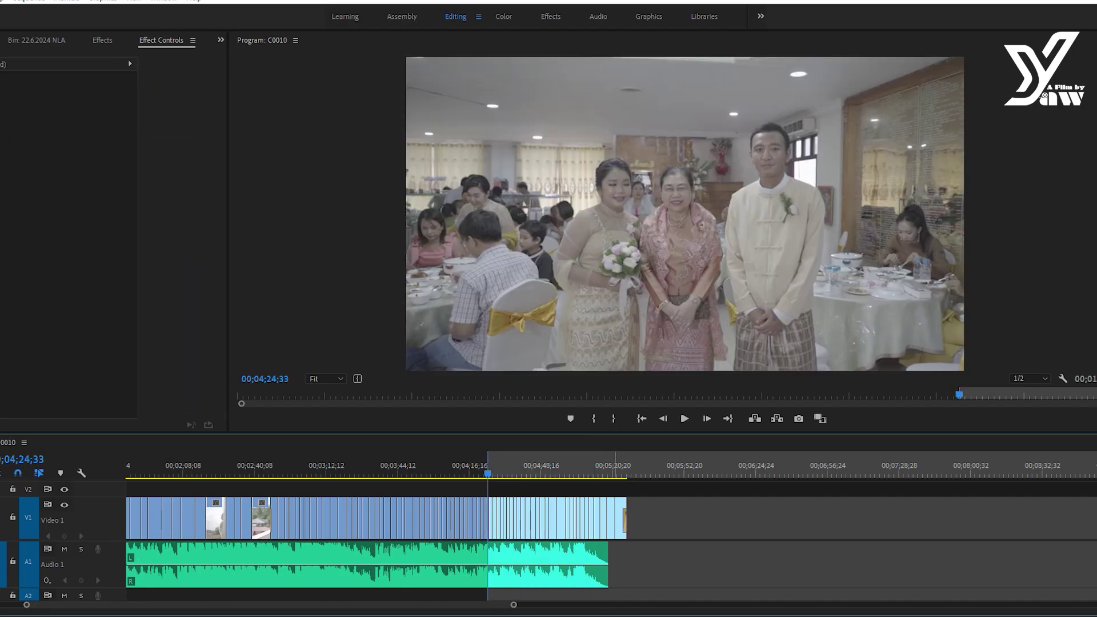
- Ripple-trim C0107's tail, remove C0108, and trim C0114 at the playhead
key(backslash)
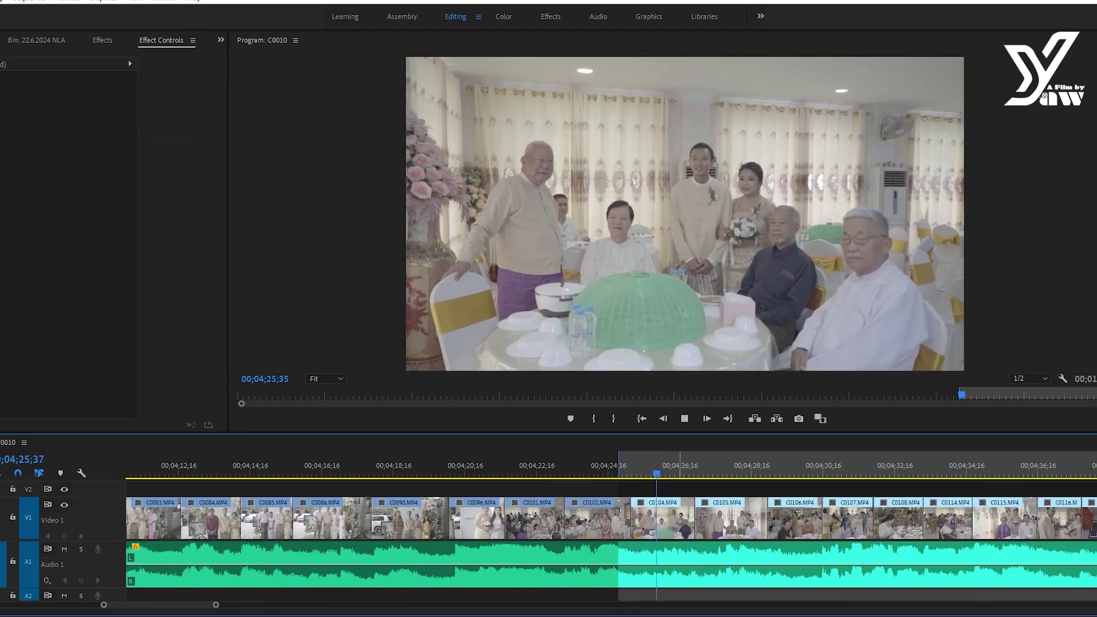
key(ctrl+a)
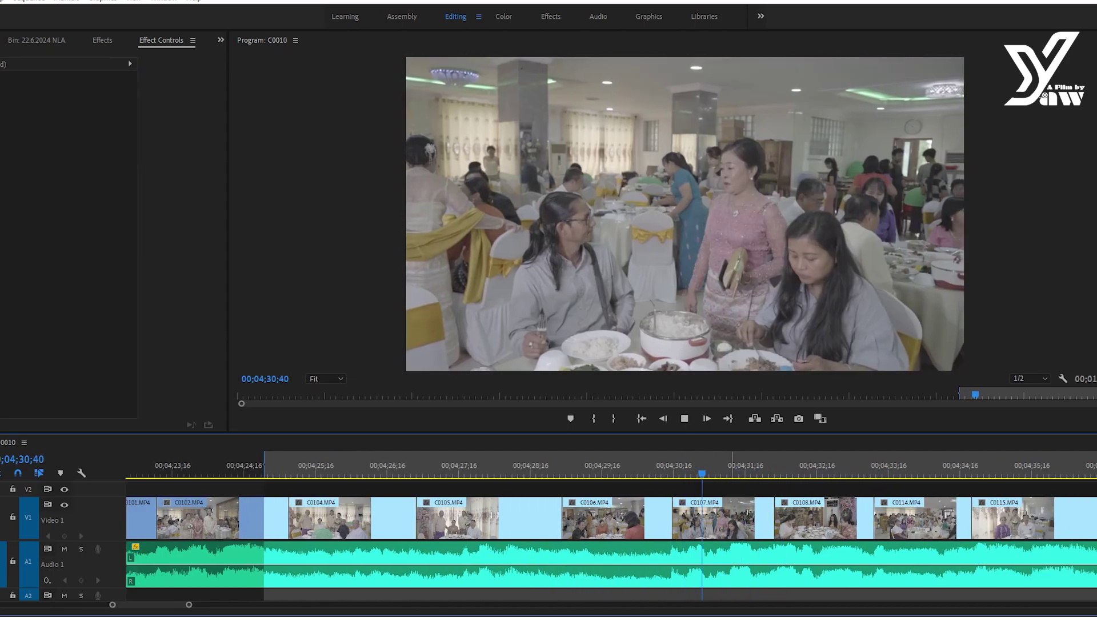
key(w)
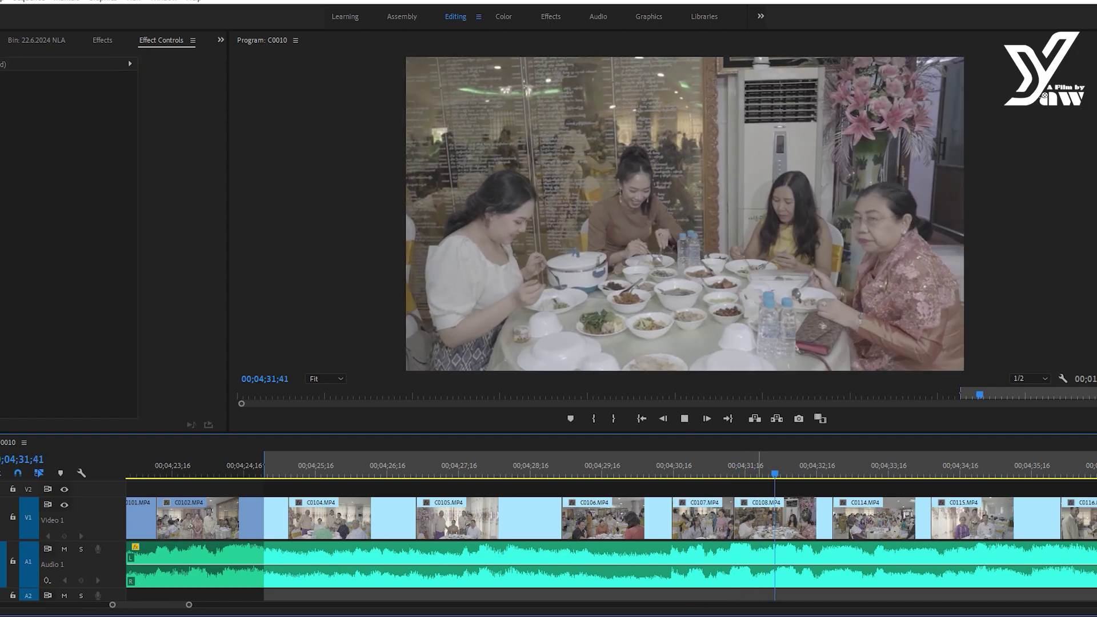
key(w)
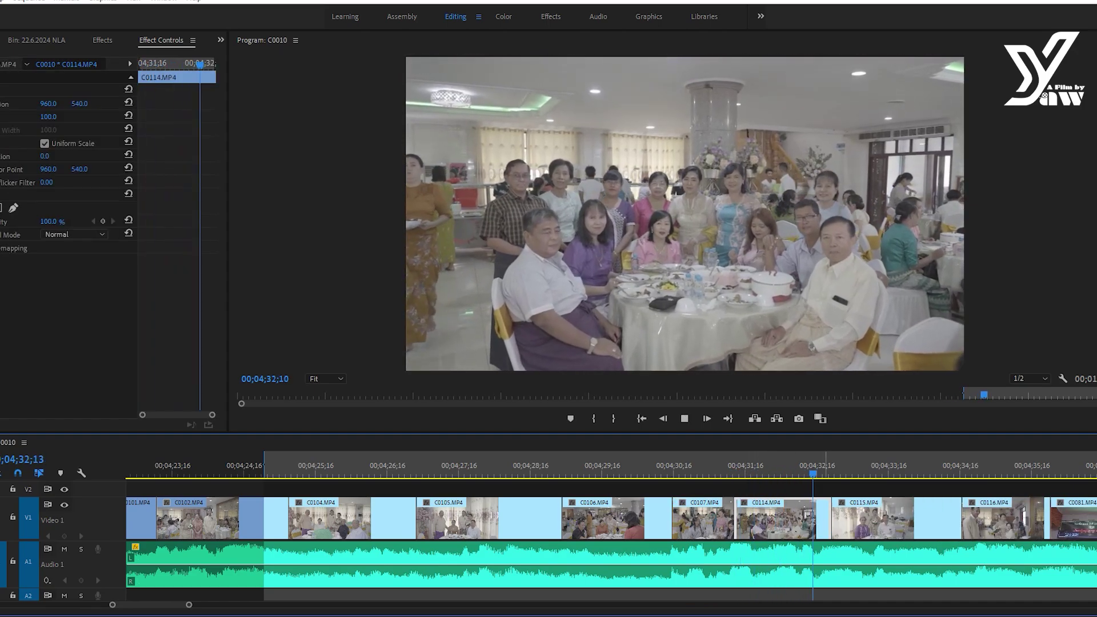
key(w)
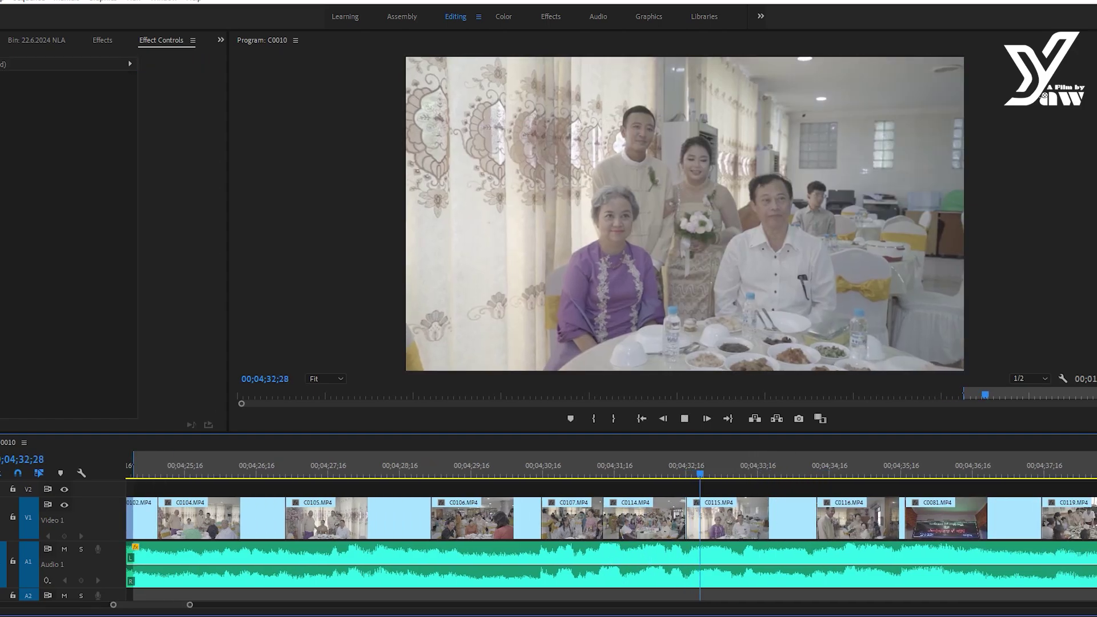
- Trim C0115 at the playhead and remove the short piece after C0081
key(space)
key(w)
key(space)
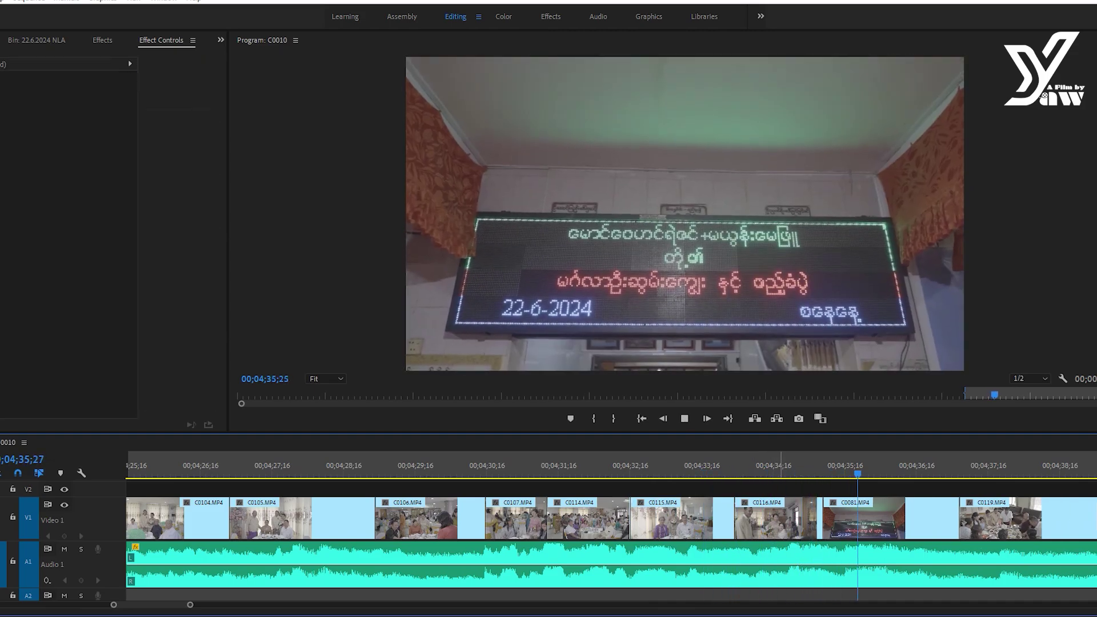
key(space)
key(w)
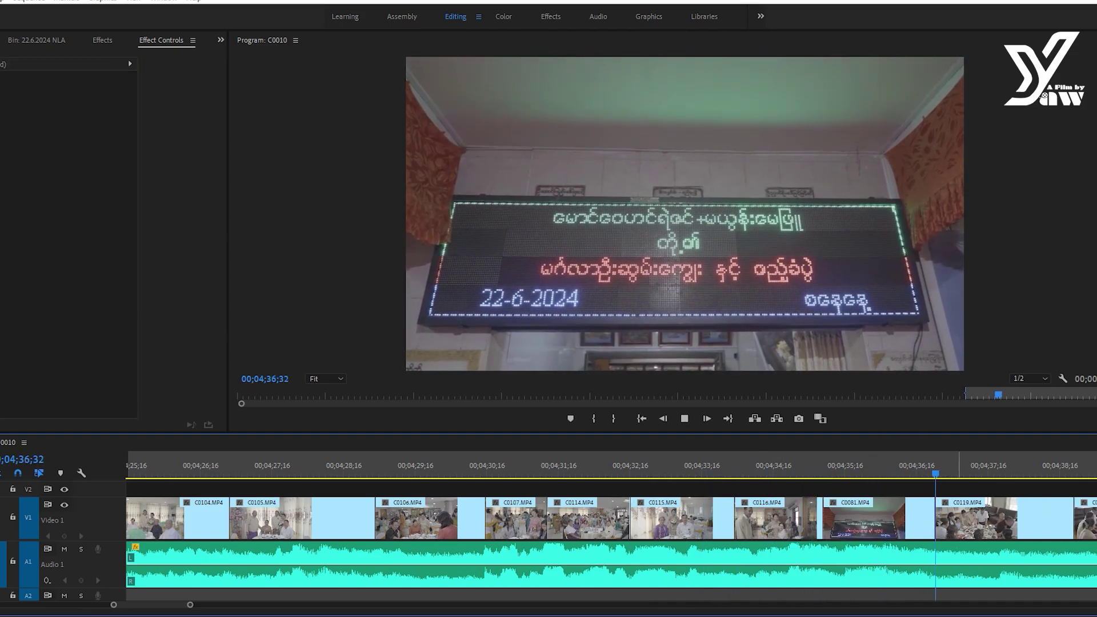
key(space)
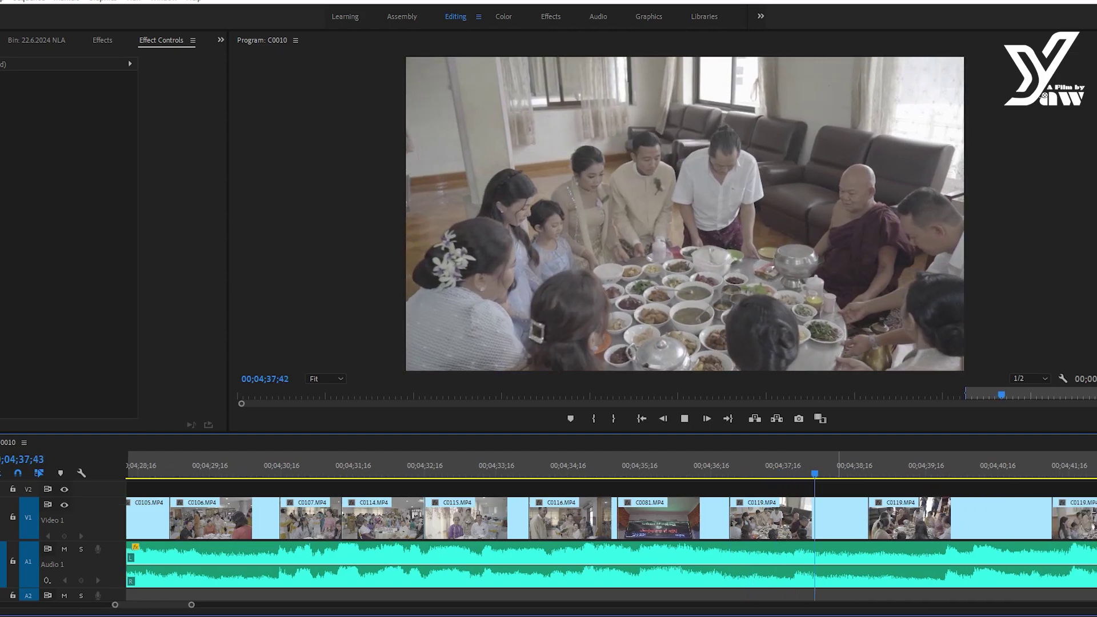
- Ripple-trim C0119 at the playhead and set the first C0119 clip to 50% speed
key(space)
key(w)
key(d)
key(ctrl+r)
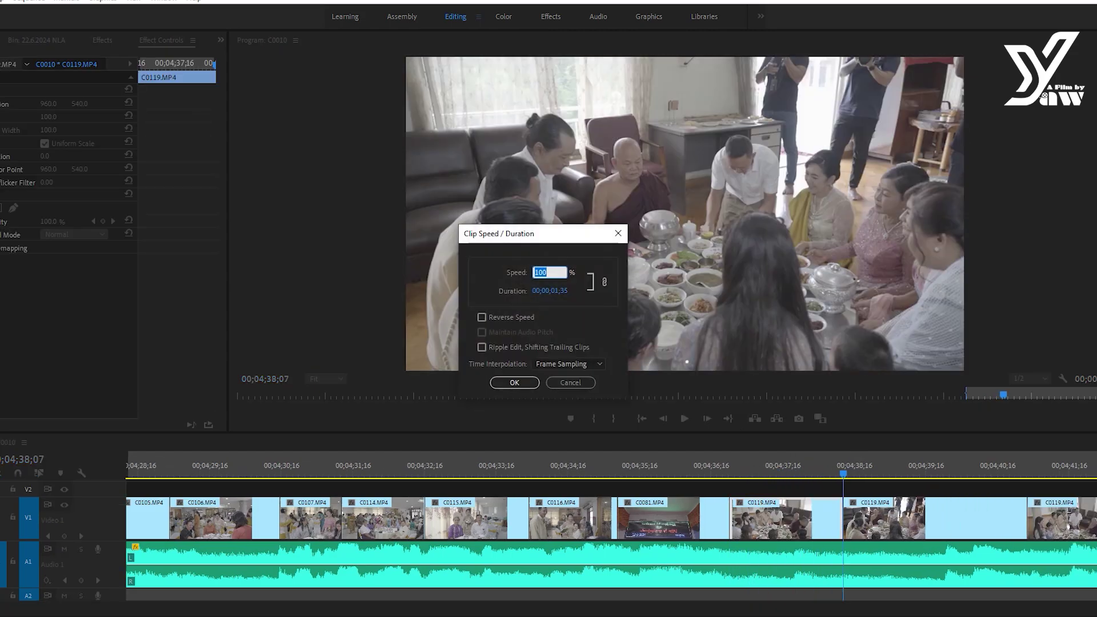
key(space)
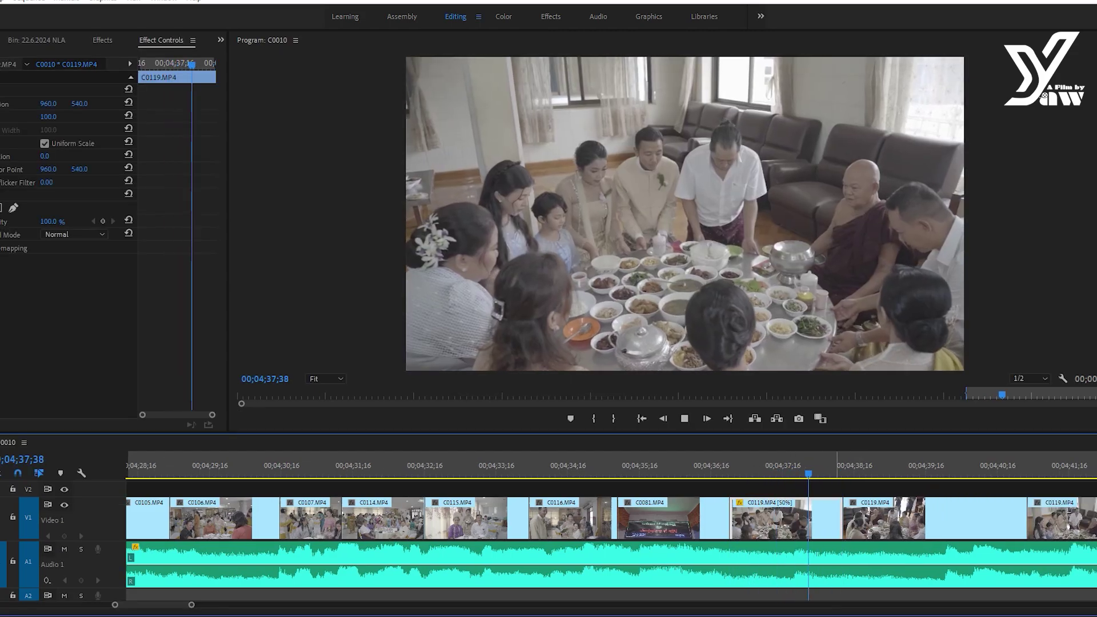
- Set the second C0119 clip to 50% speed with Ctrl+R
key(d)
key(ctrl+r)
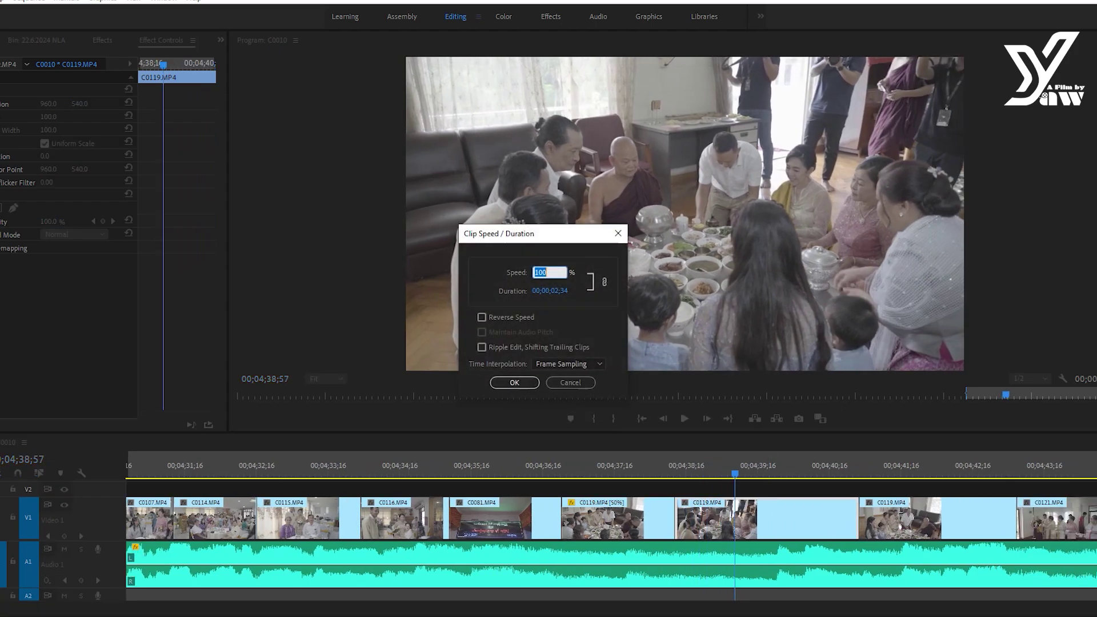
key(Return)
key(space)
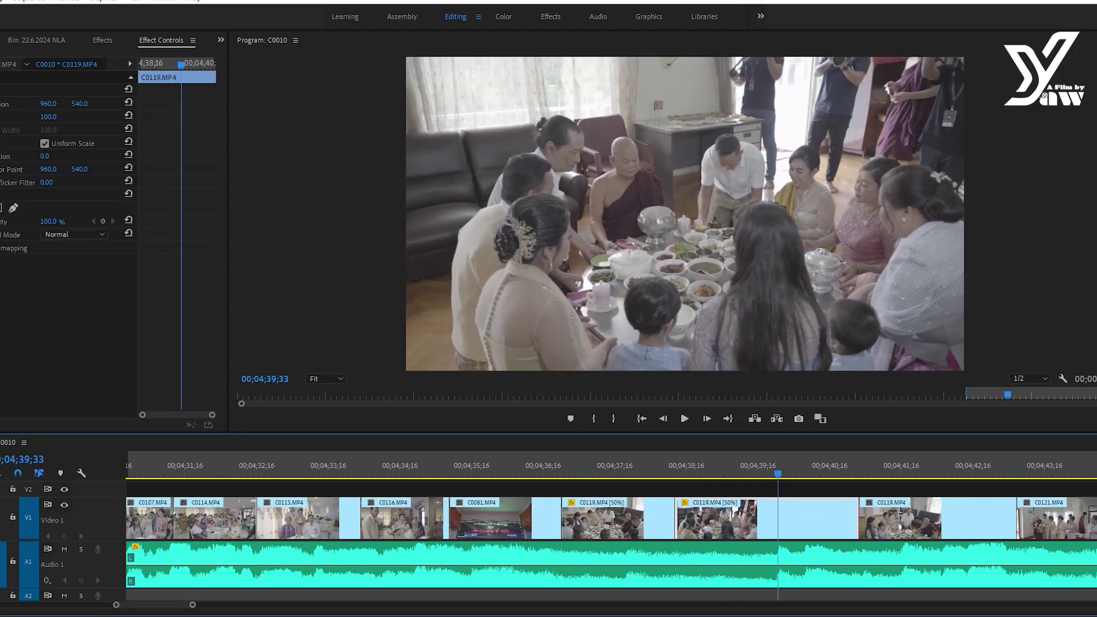
- Try trimming the head of the second C0119 clip twice, undoing both attempts
key(q)
key(space)
key(ctrl+z)
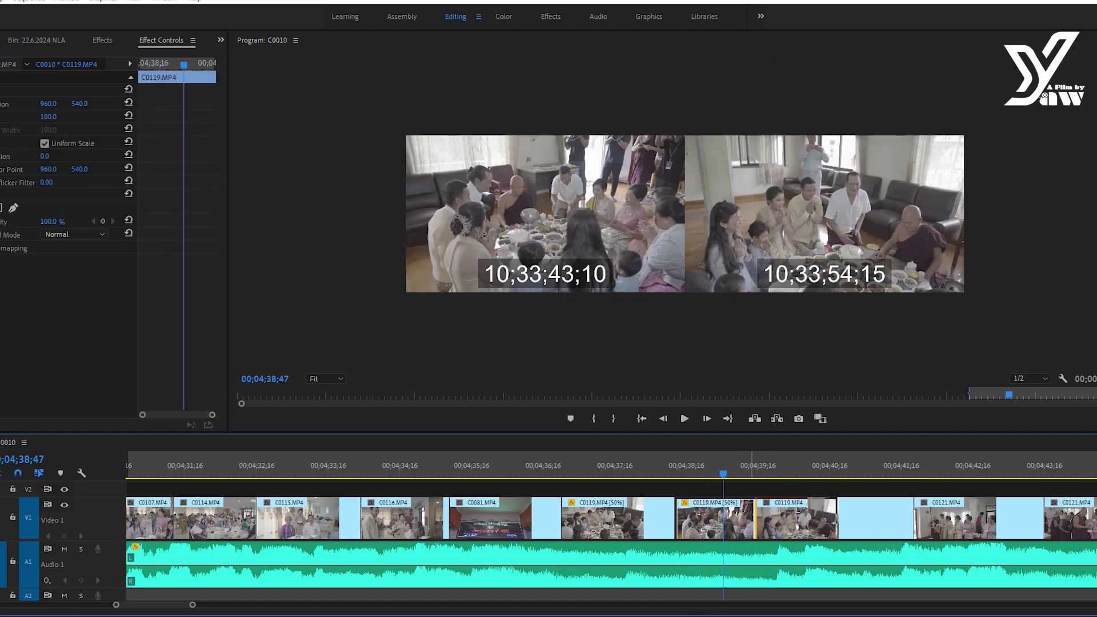
key(space)
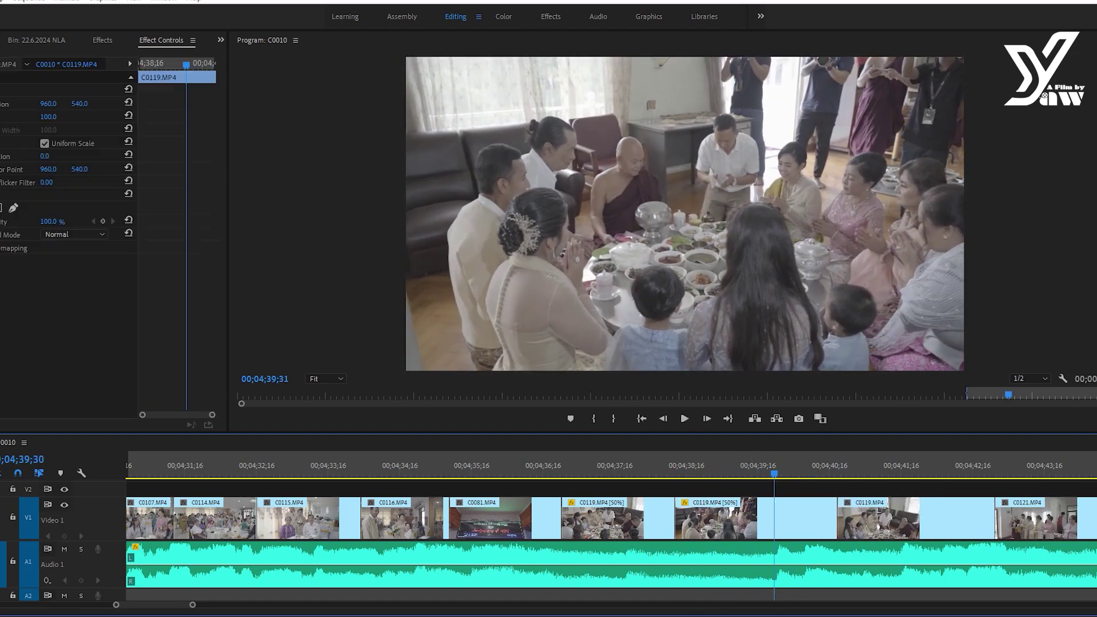
key(q)
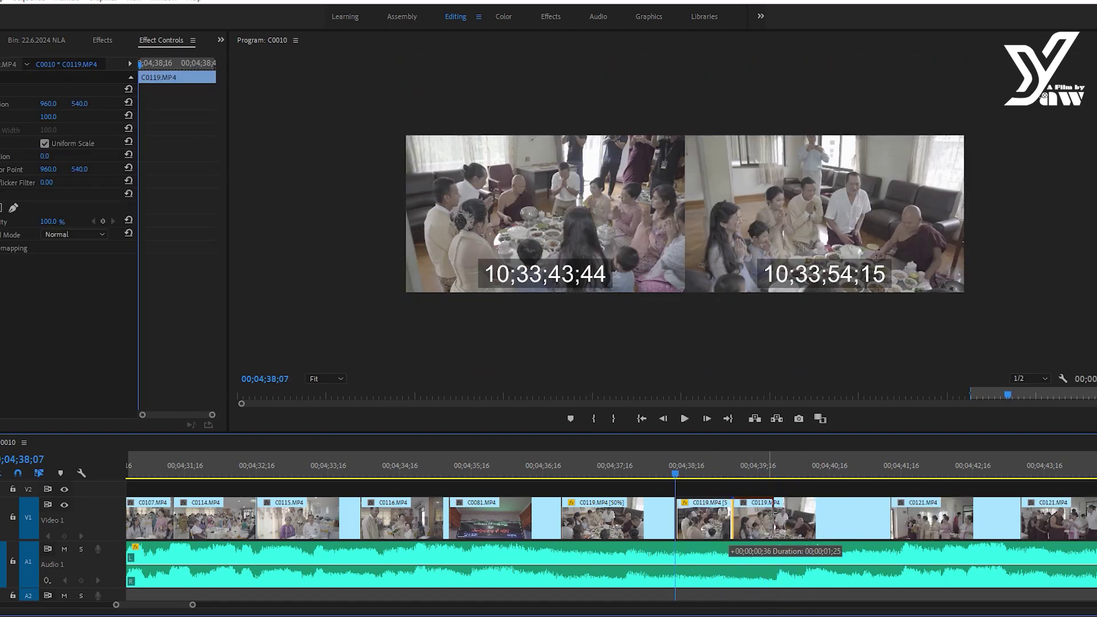
key(space)
key(ctrl+z)
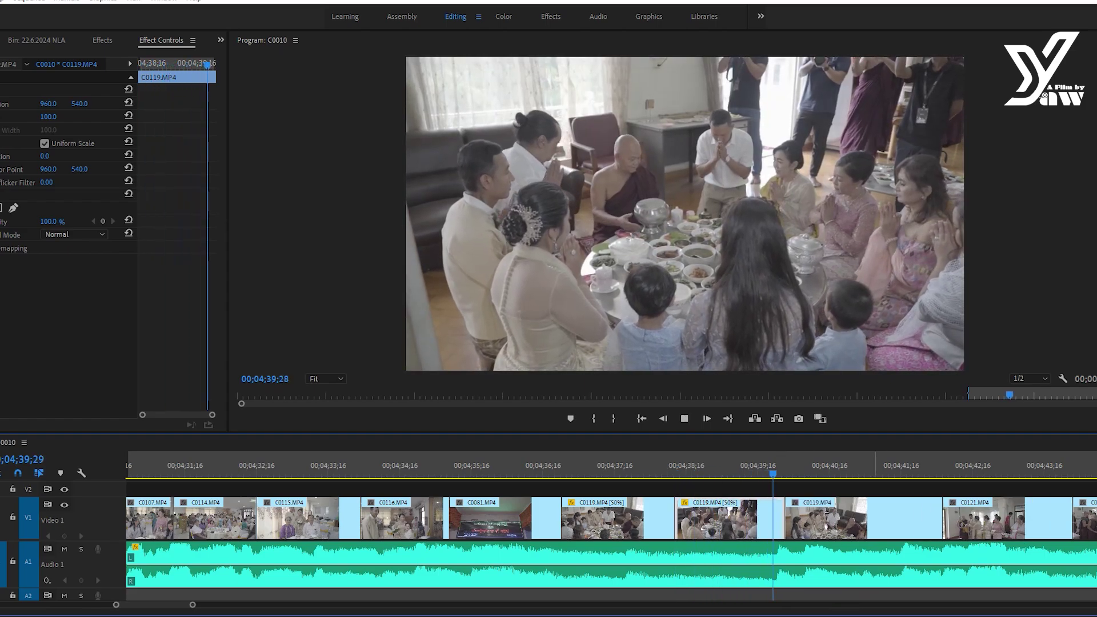
key(space)
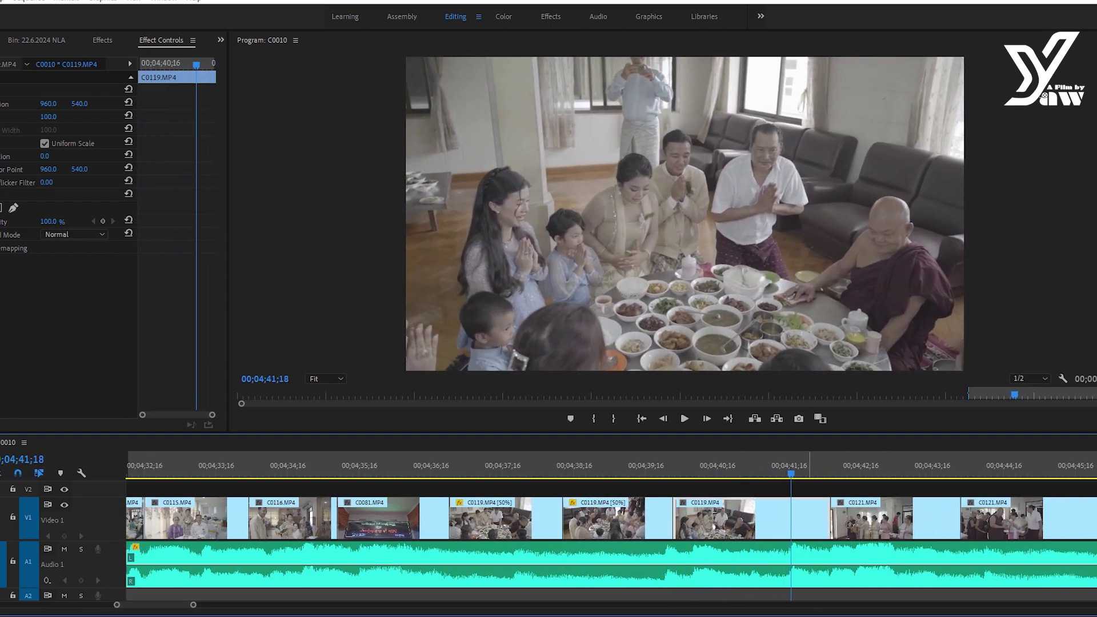
- Ripple-trim the end of the second C0121 clip at the playhead
key(space)
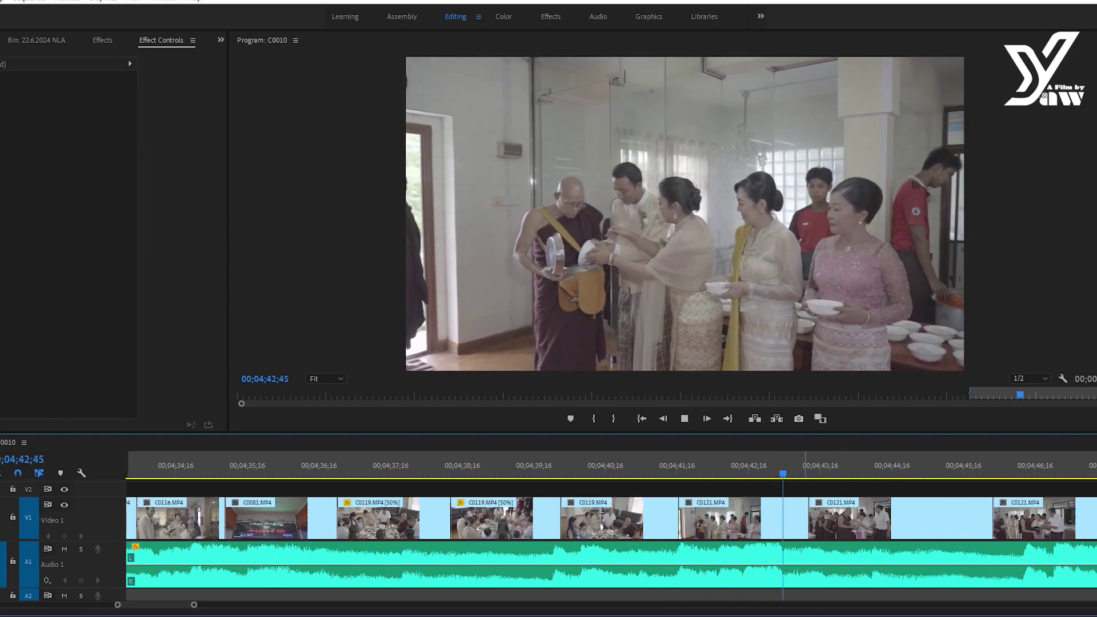
key(space)
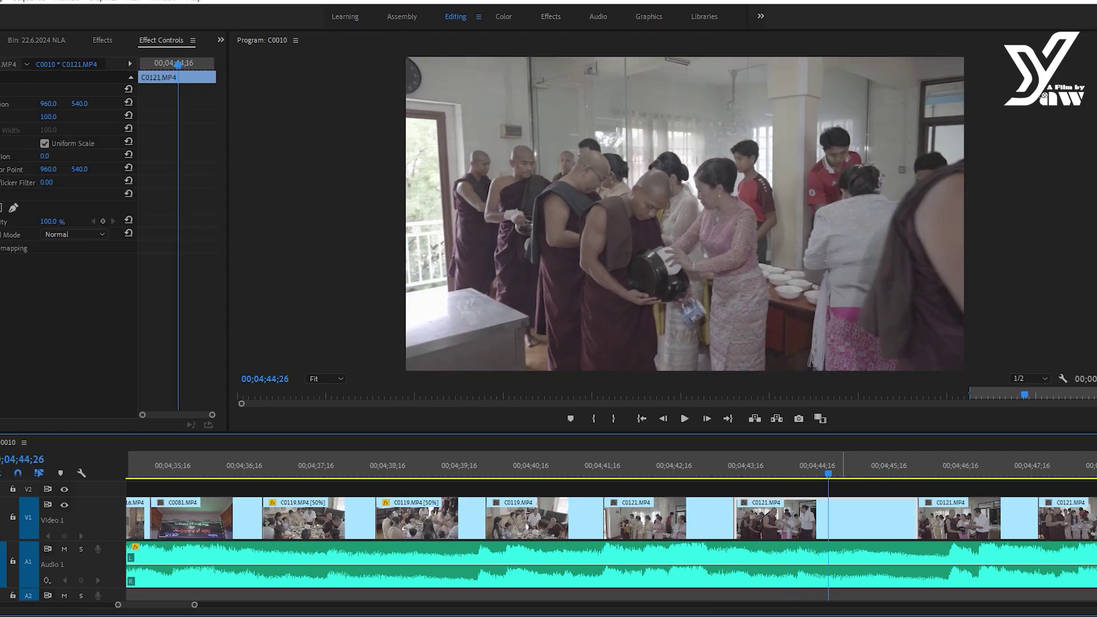
key(space)
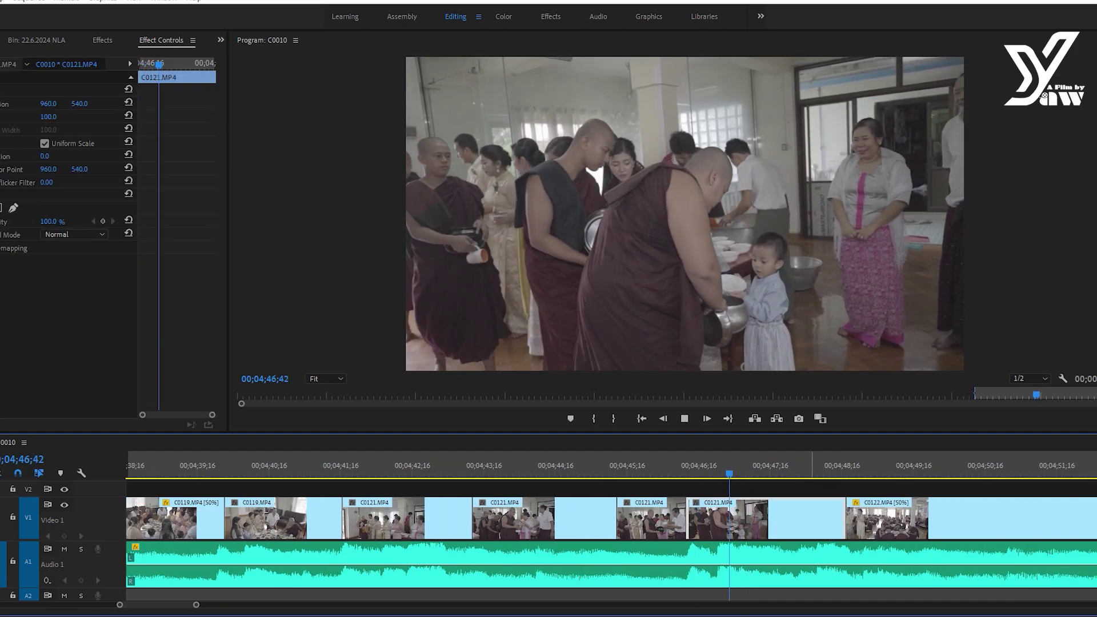
key(w)
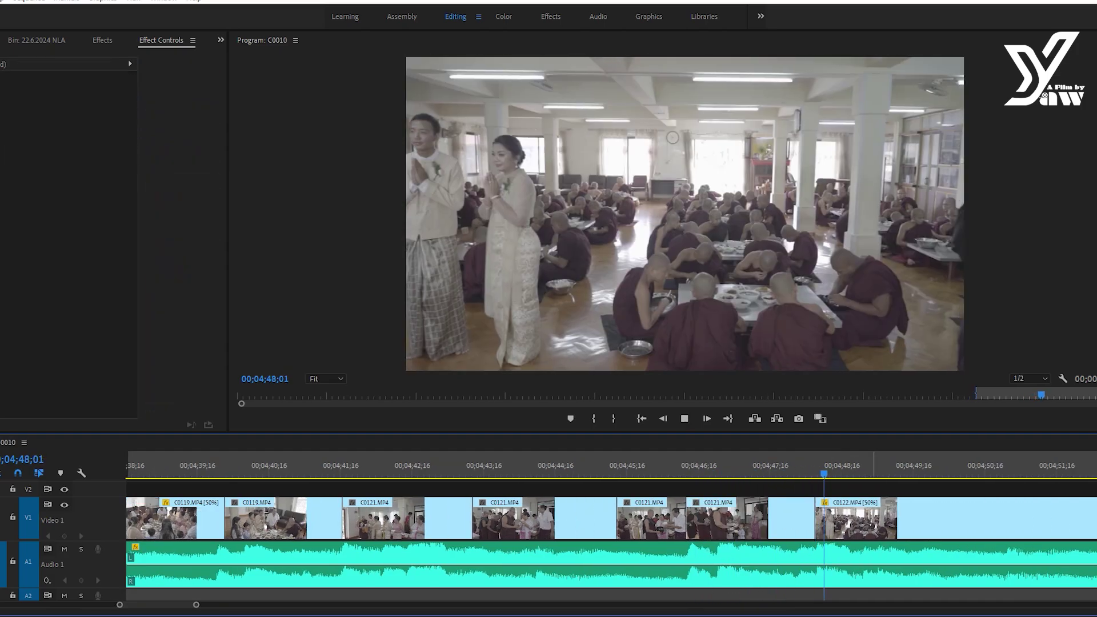
- Trim the 50%-speed C0122's tail in two passes so C0123 follows sooner
key(space)
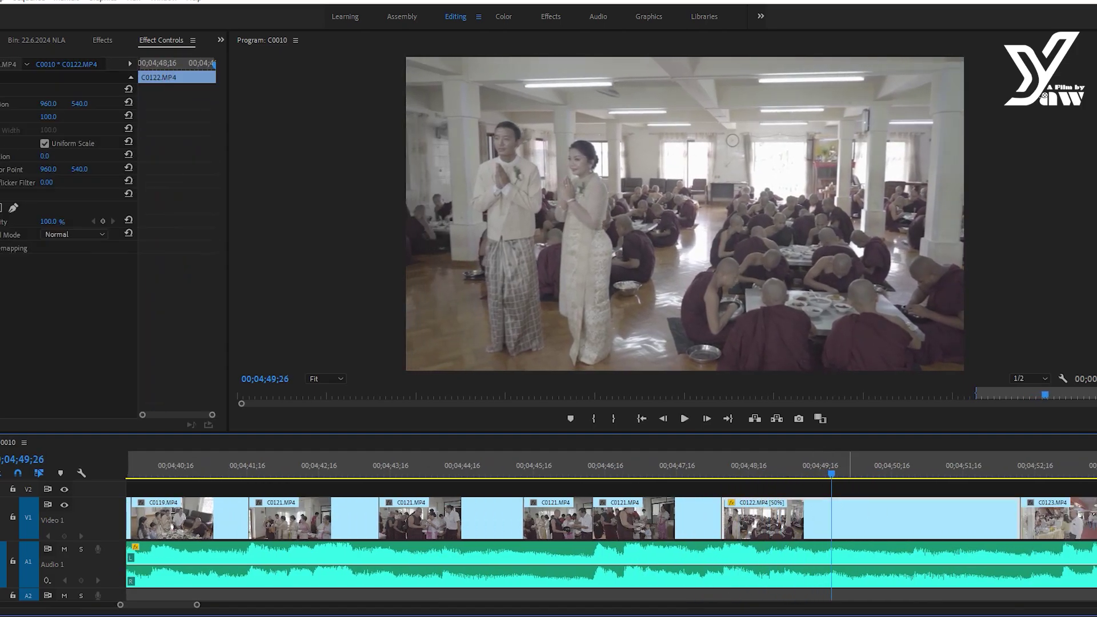
key(w)
key(space)
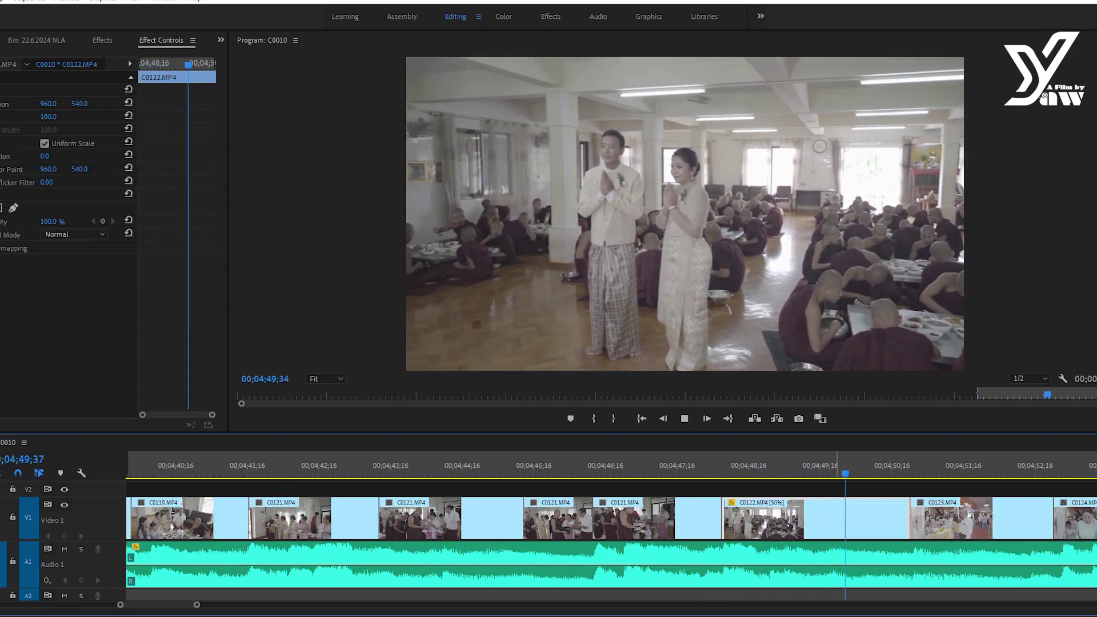
key(space)
key(w)
key(minus)
key(minus)
key(minus)
key(minus)
key(space)
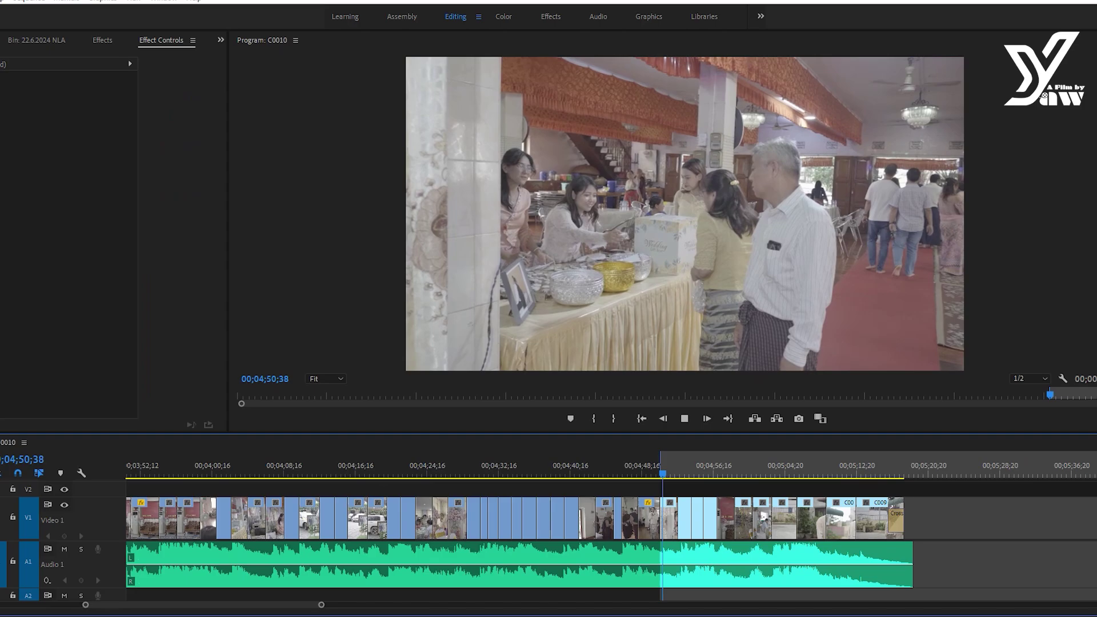
key(equal)
key(equal)
key(equal)
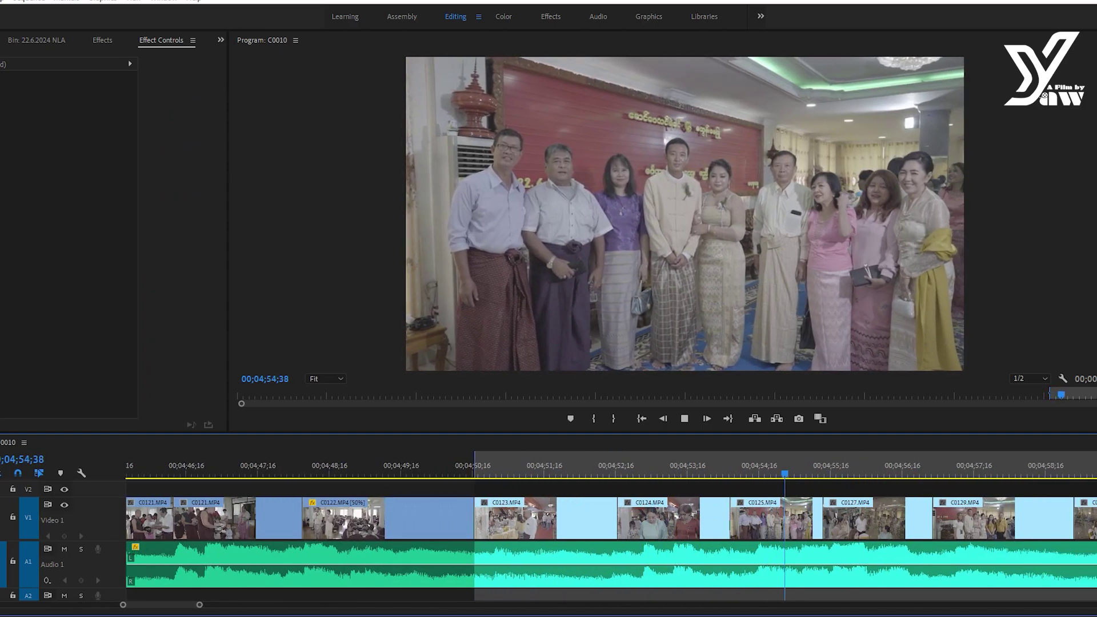
key(space)
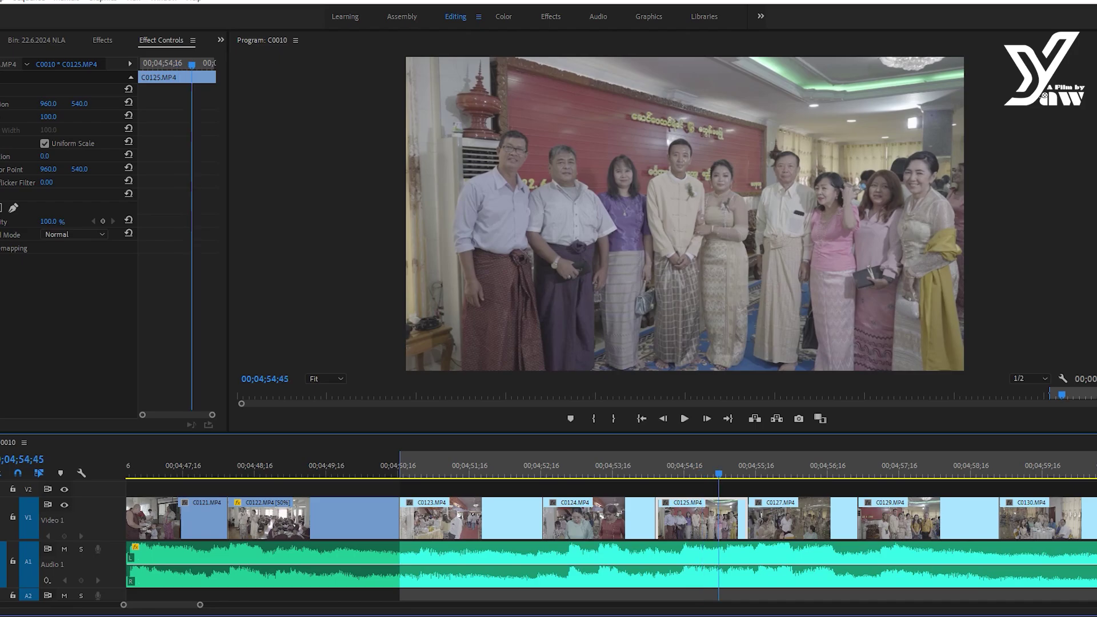
key(Right)
key(Right)
key(Right)
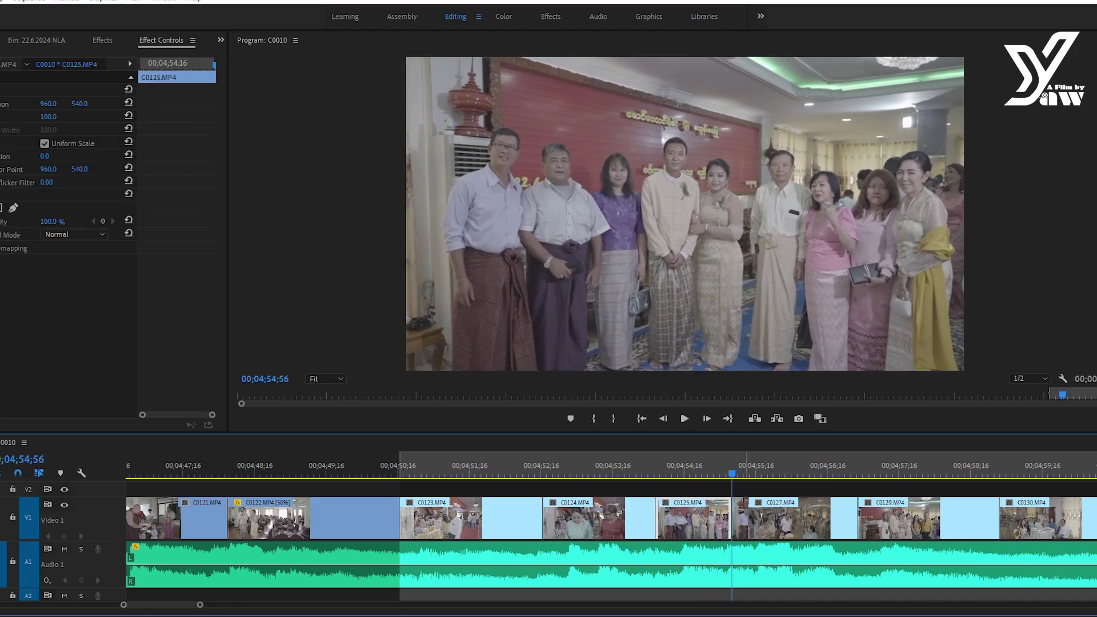
key(alt+Right)
key(alt+Right)
key(alt+Right)
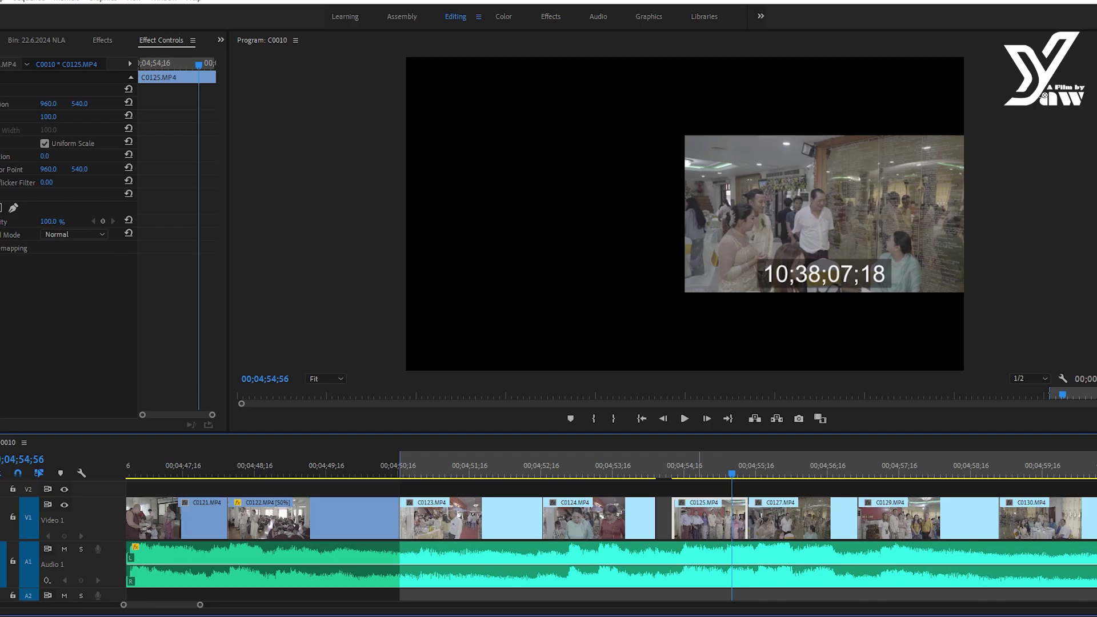
key(ctrl+z)
key(space)
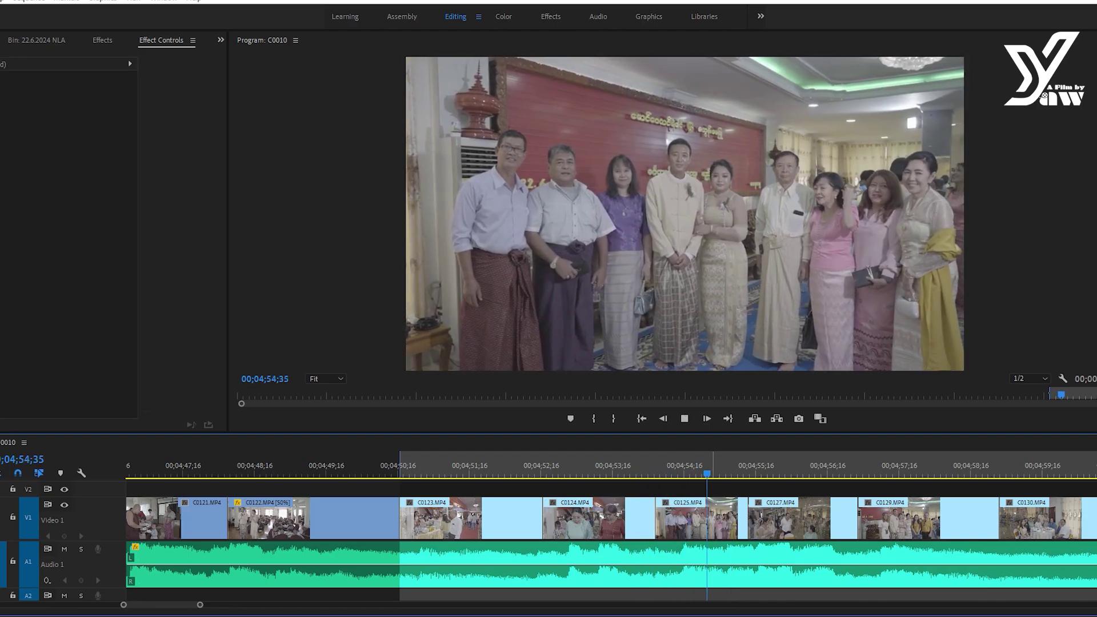
key(space)
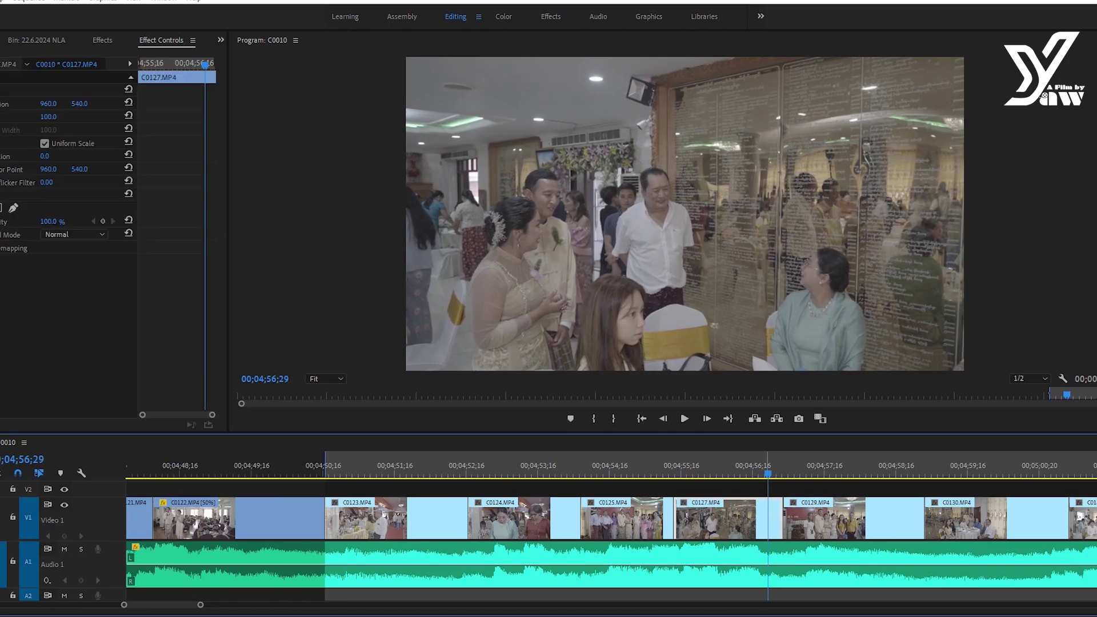
key(space)
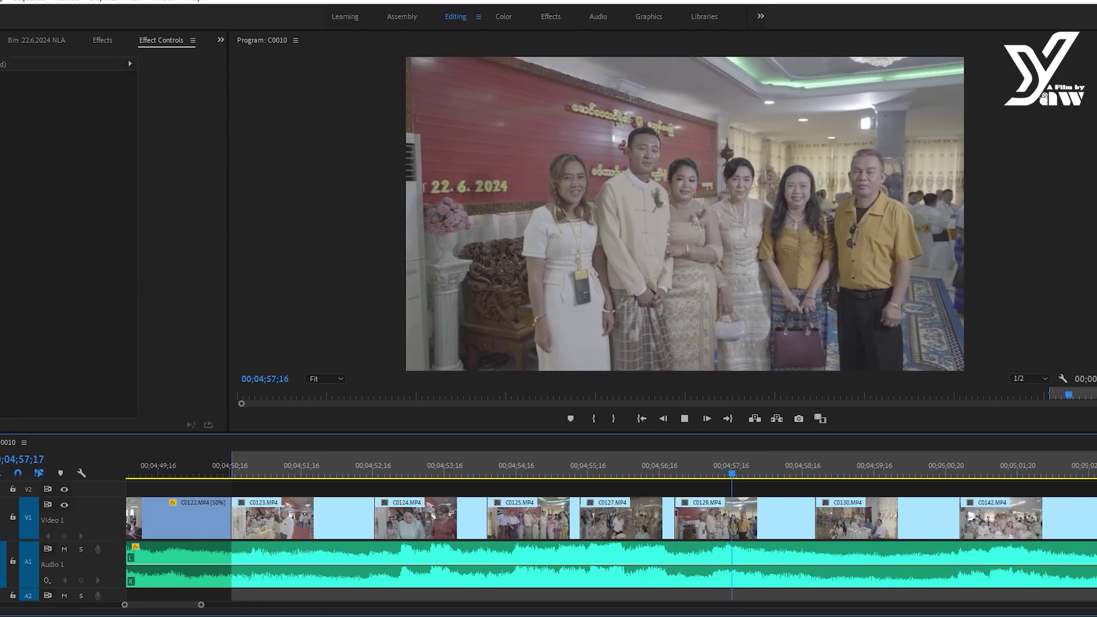
key(space)
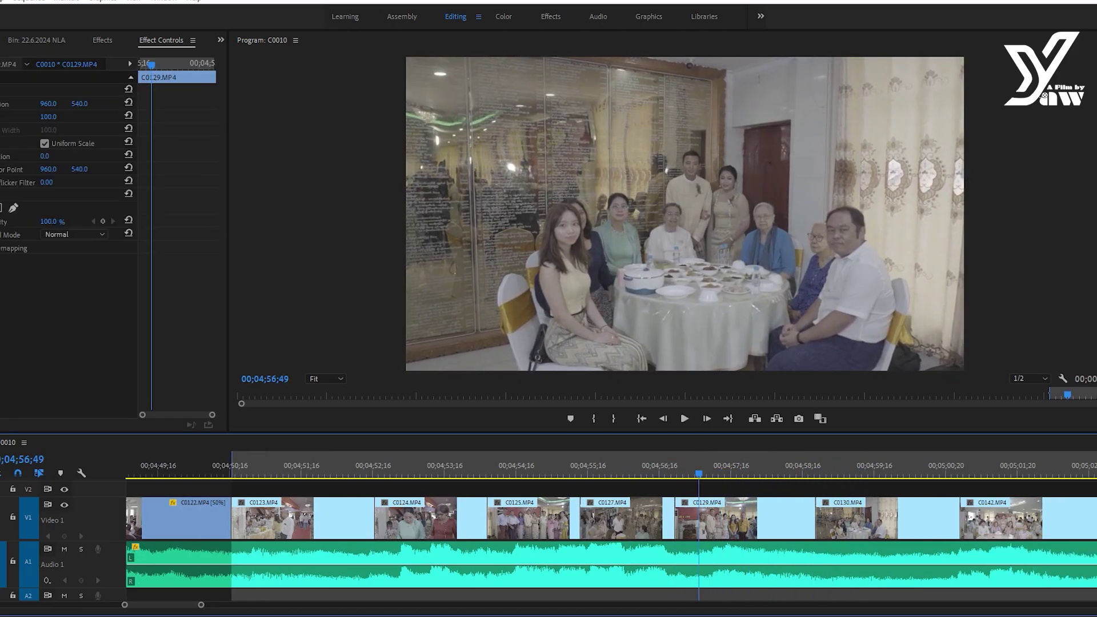
key(space)
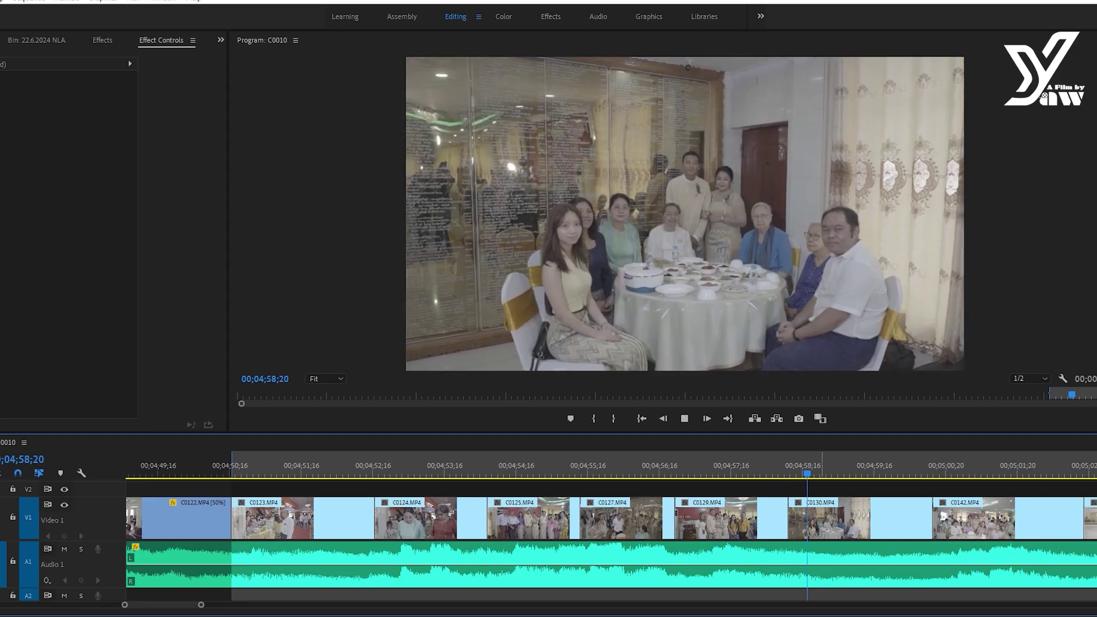
key(space)
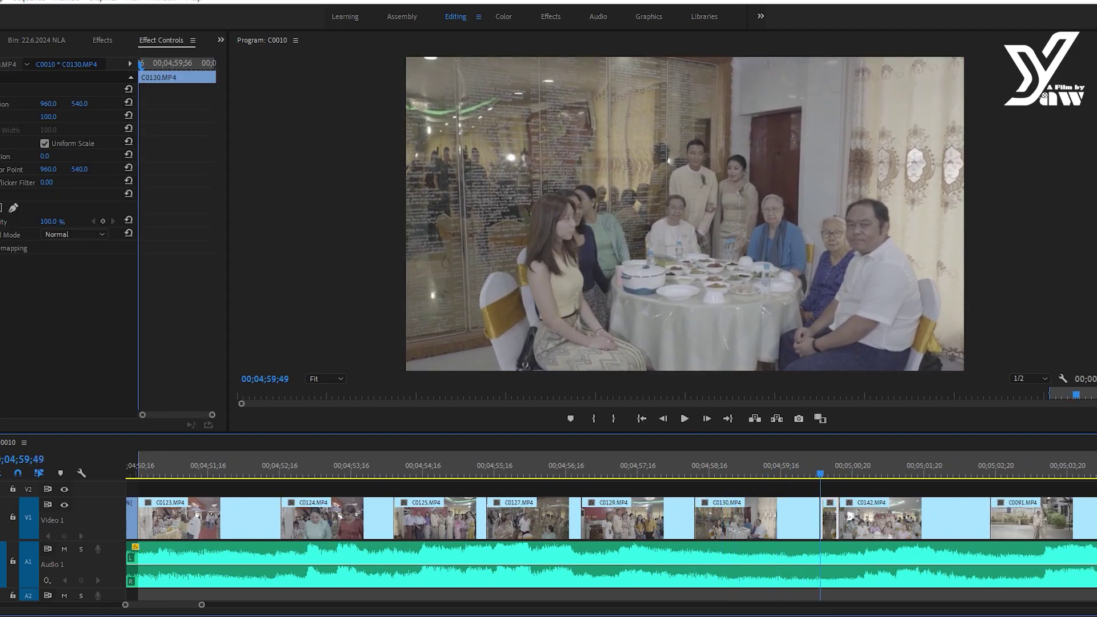
key(space)
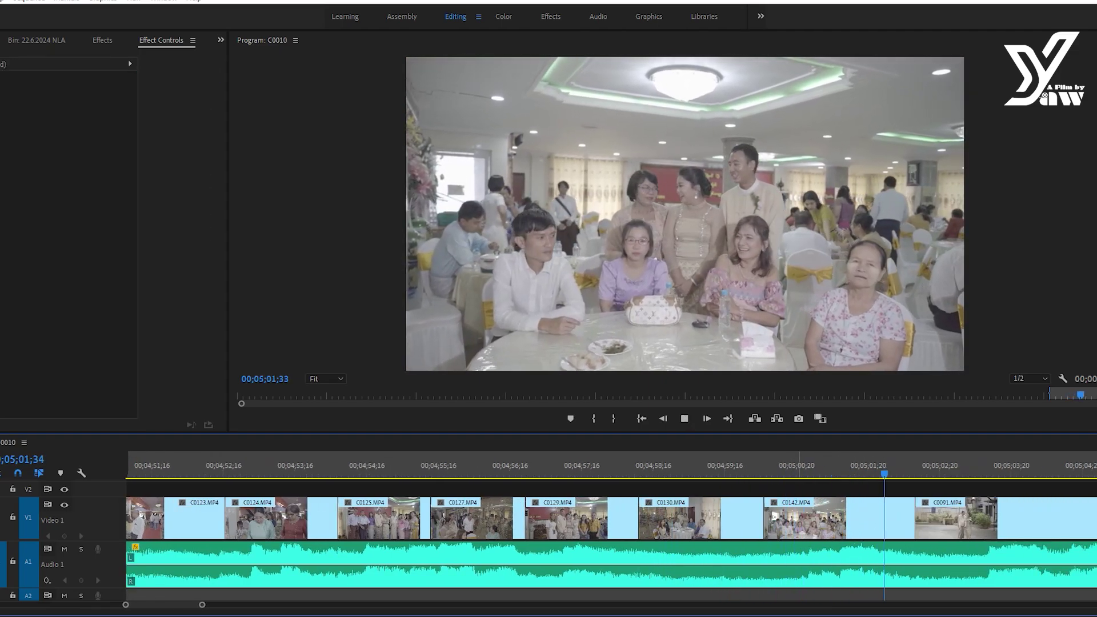
key(space)
key(space)
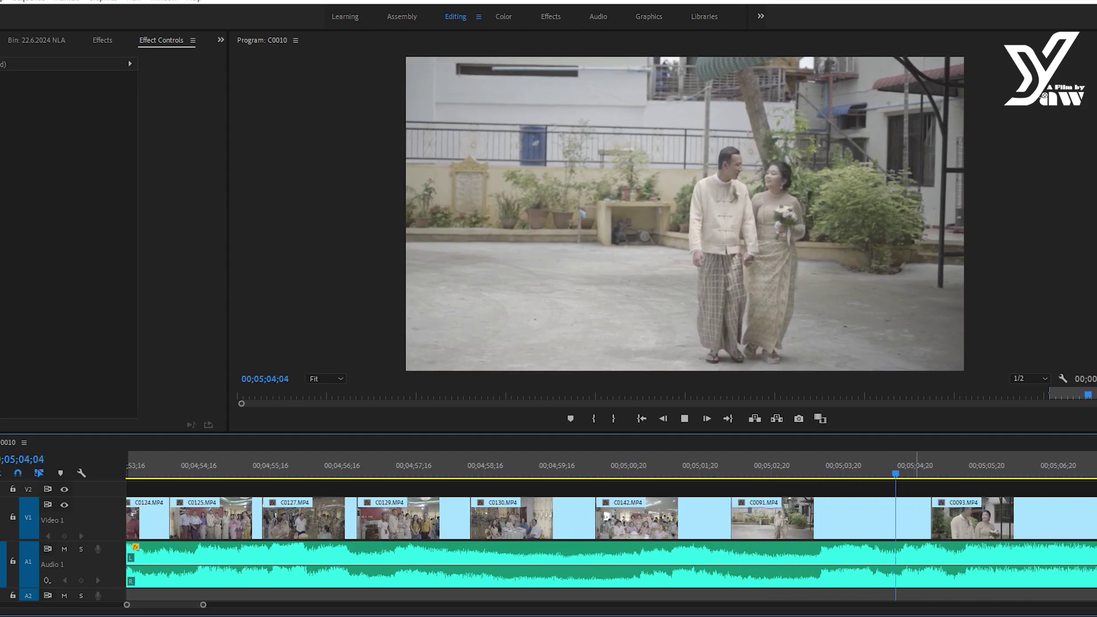
key(minus)
key(minus)
key(minus)
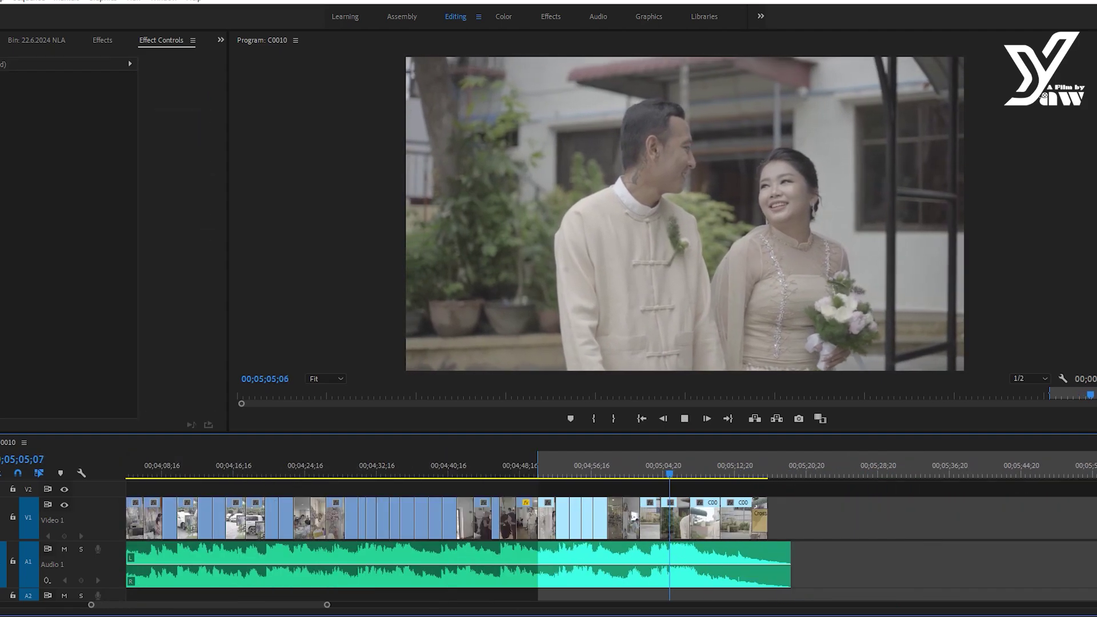
- Drag the BLACK BAR 2.png and Adjustment Layer clips on V5/V4 back toward the sequence start
key(equal)
key(equal)
key(equal)
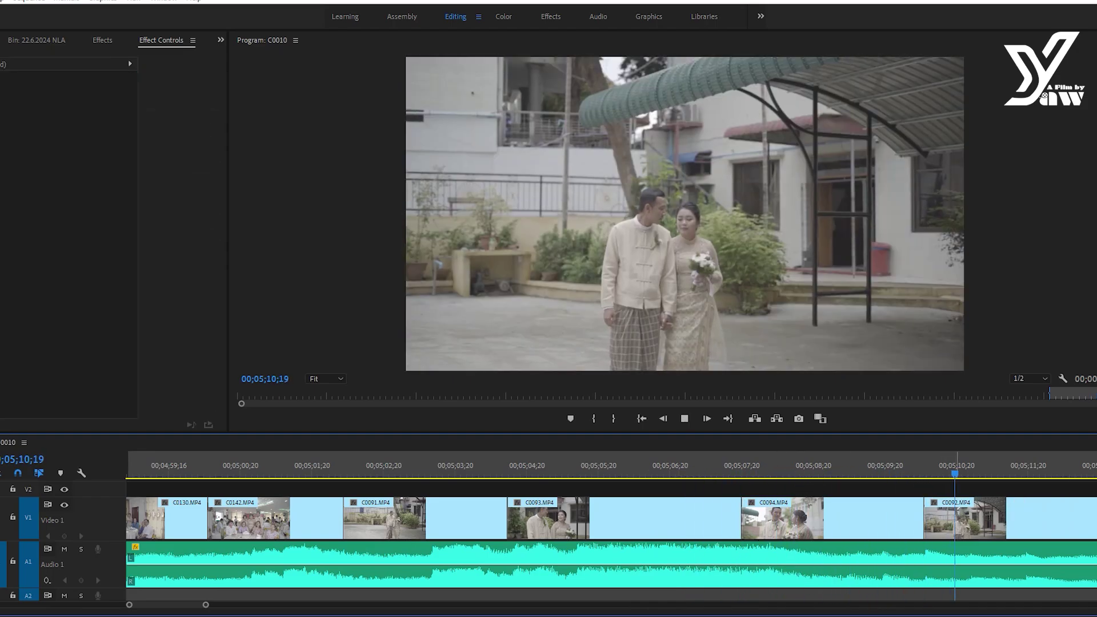
key(minus)
key(space)
key(space)
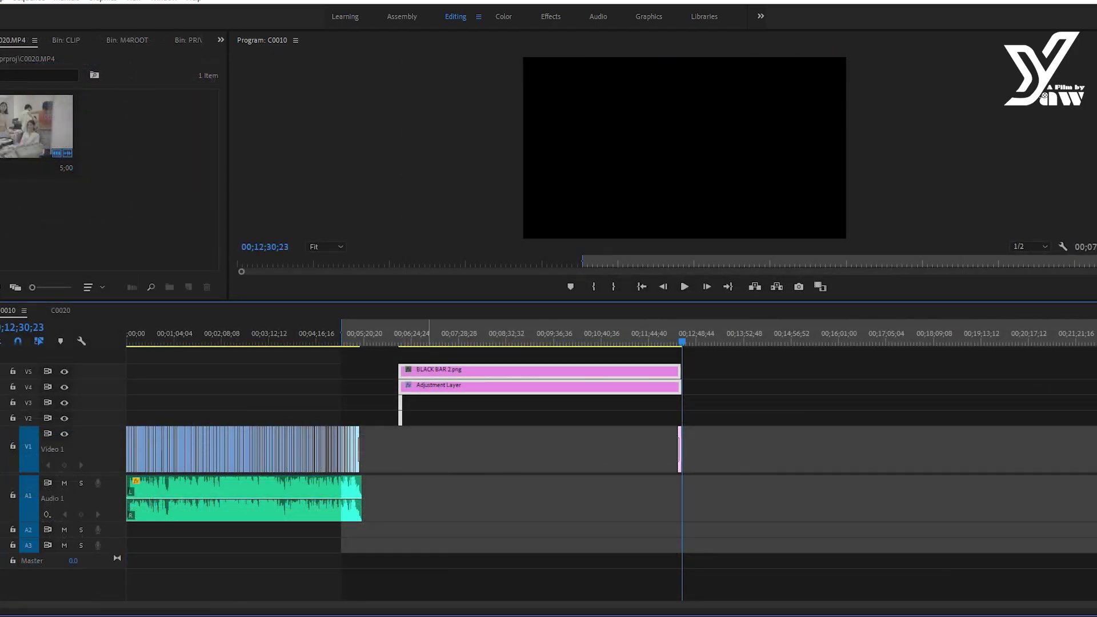
drag(402, 386, 127, 386)
- Return to the sequence start, zoom in and play the letterboxed intro
key(Home)
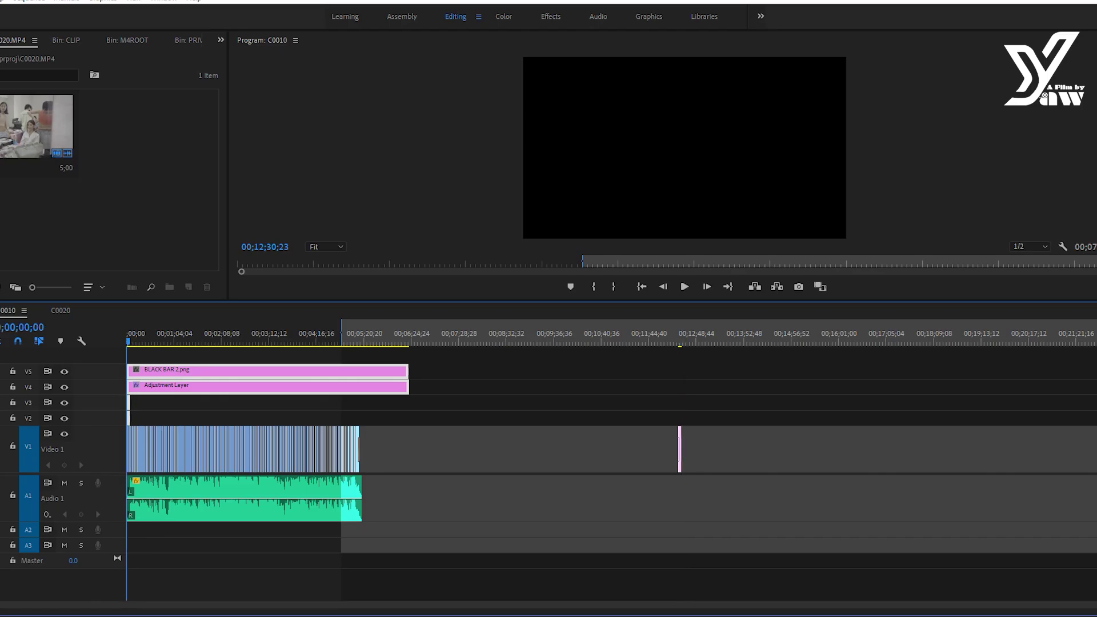
key(equal)
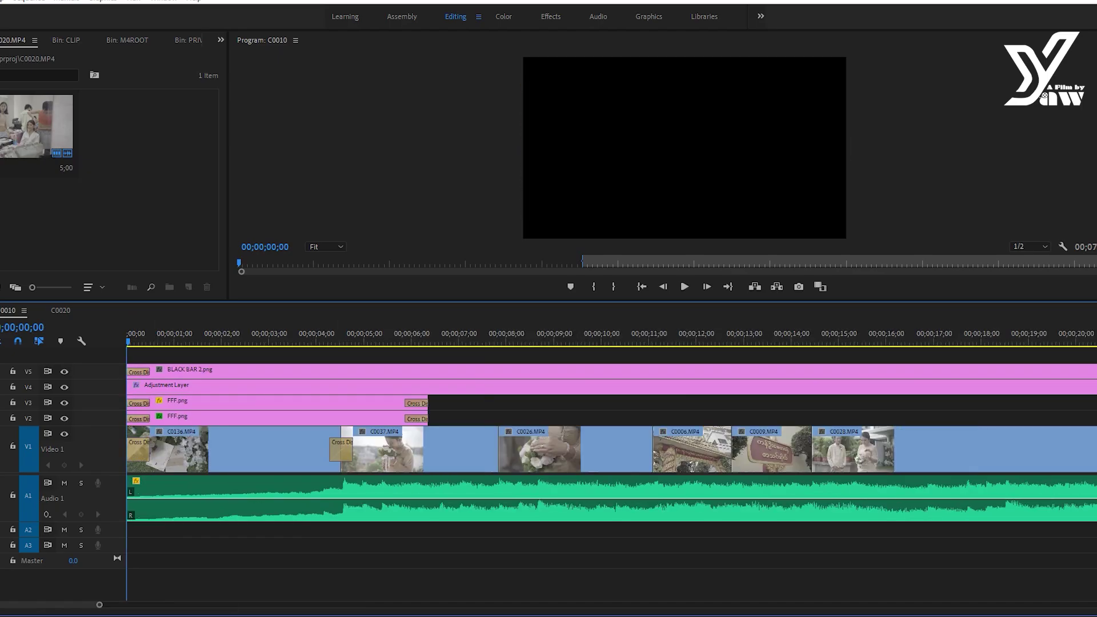
key(space)
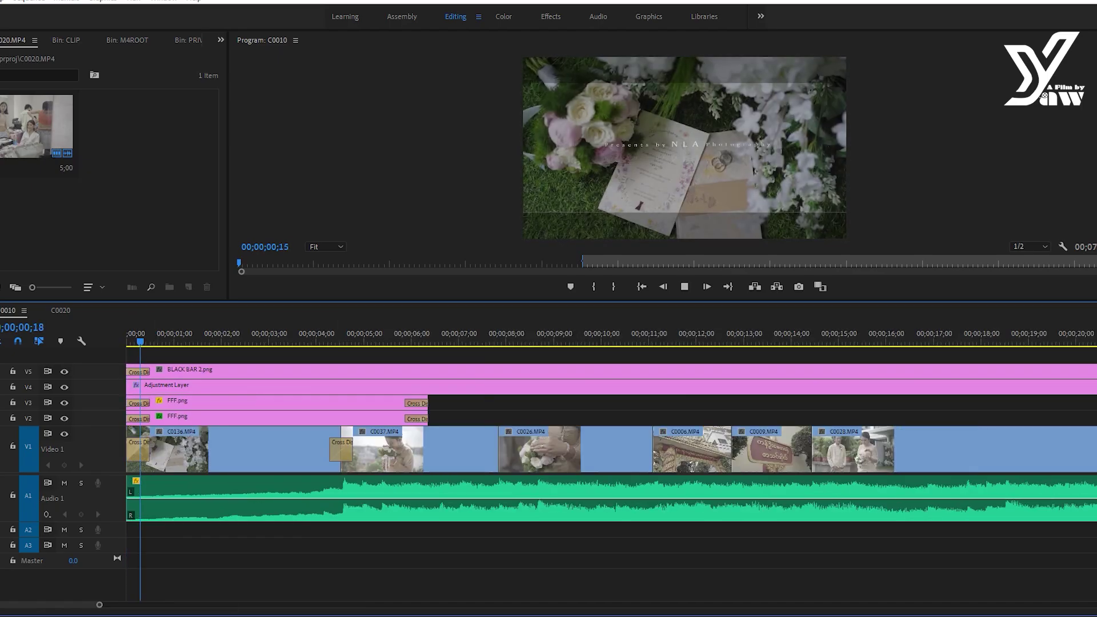
click(275, 451)
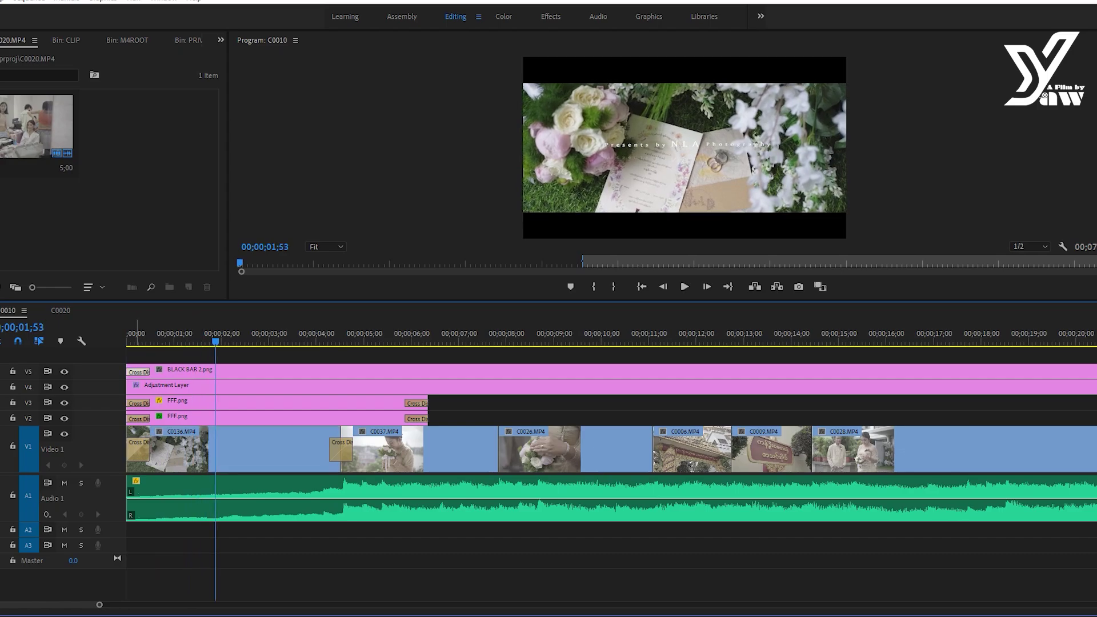
click(139, 337)
key(space)
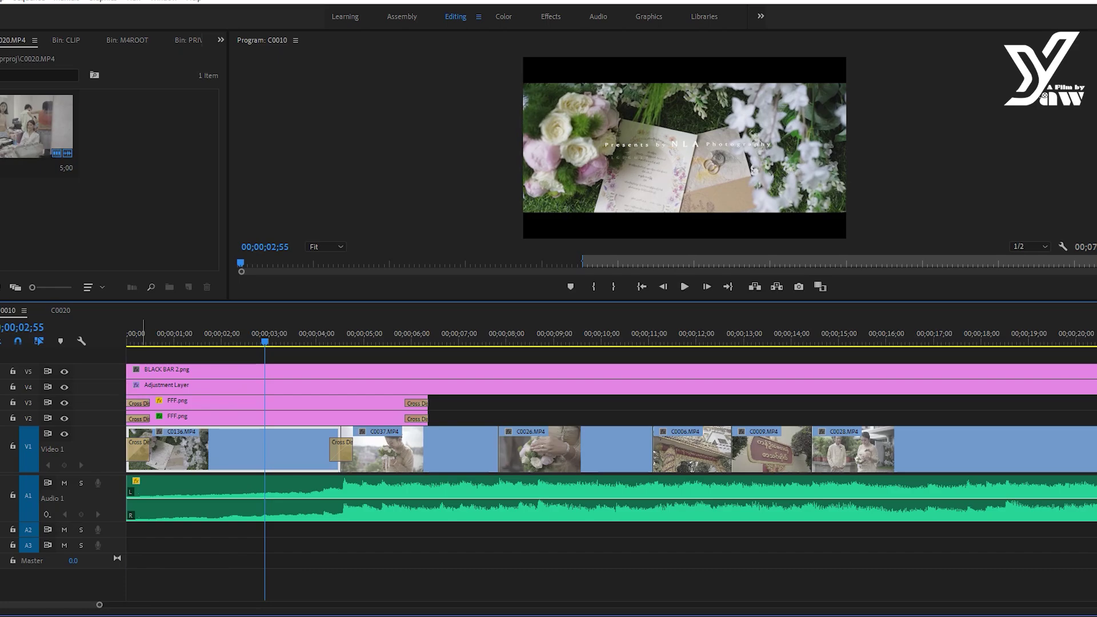
- Compare the intro and bride shots with and without the adjustment-layer grade, enlarging the program monitor
click(64, 371)
click(64, 386)
click(64, 387)
click(64, 387)
click(64, 387)
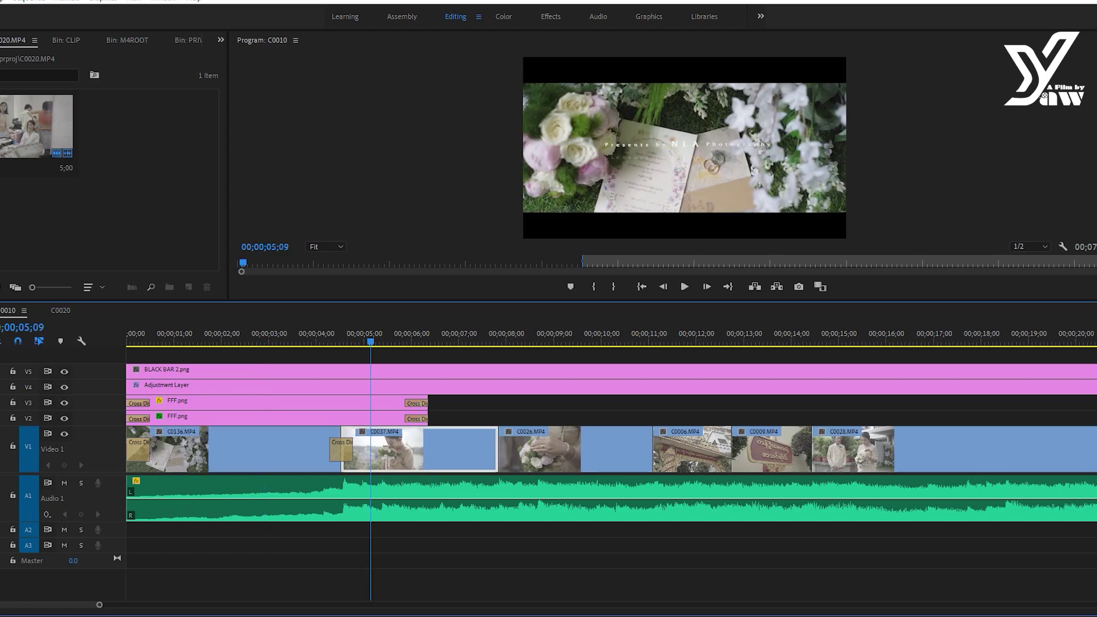
key(space)
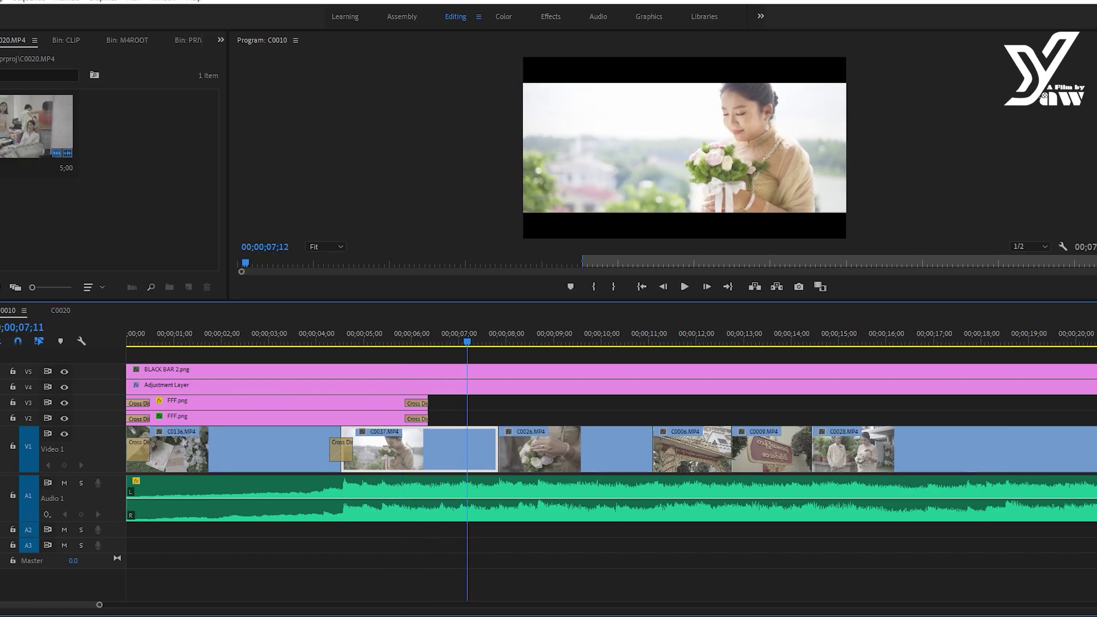
click(64, 387)
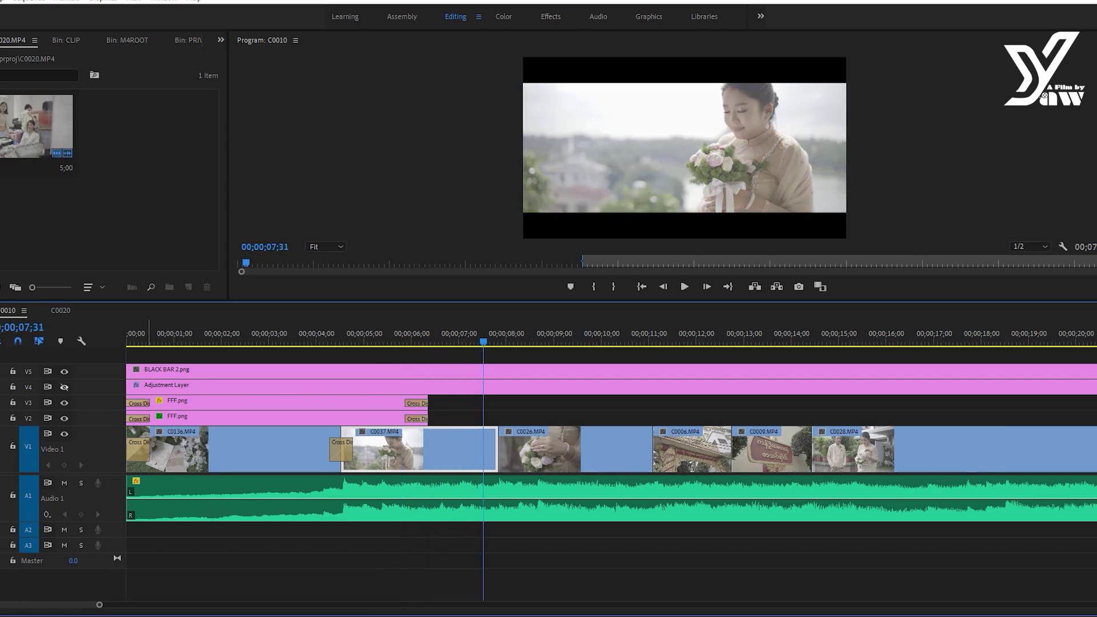
click(64, 387)
click(64, 387)
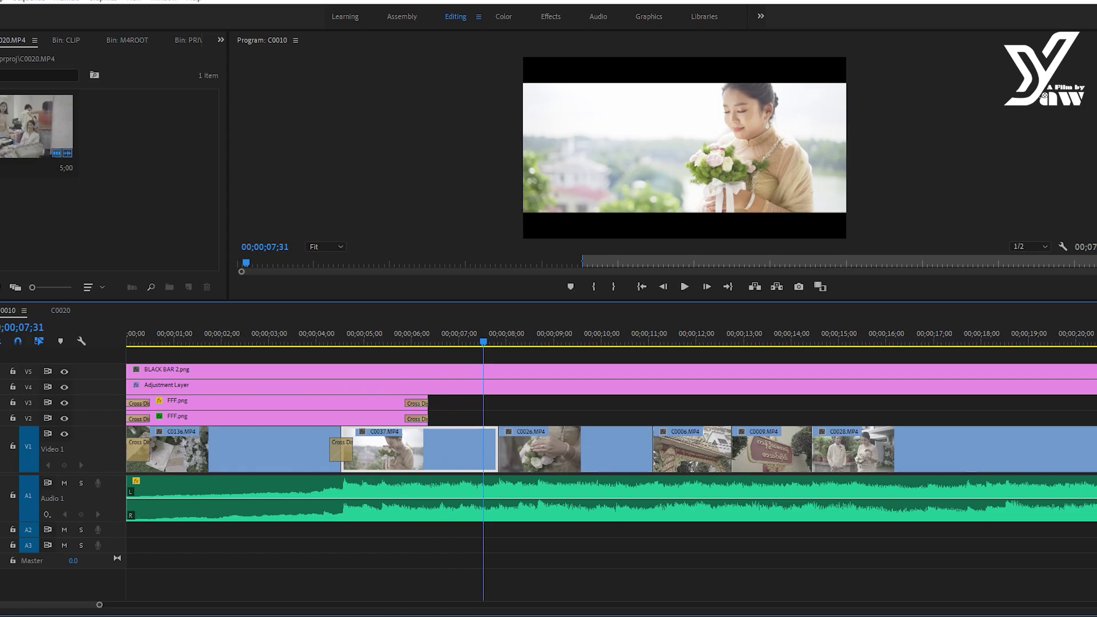
drag(548, 302, 549, 365)
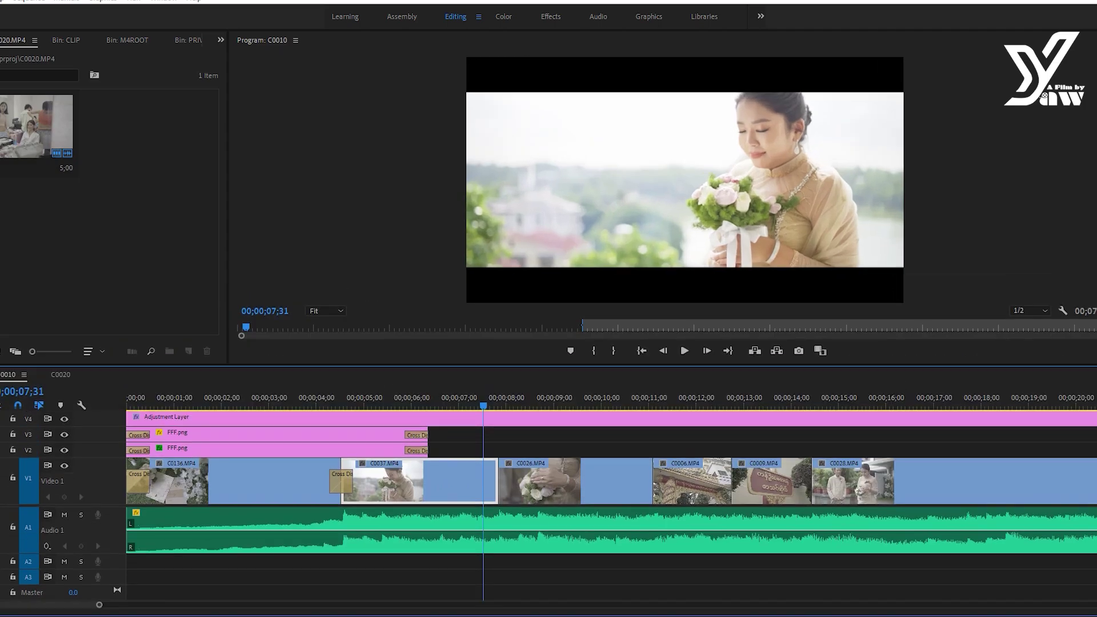
- Compare the grade on and off, then move to the C0026 bouquet and ring clip
click(64, 419)
click(64, 419)
click(608, 400)
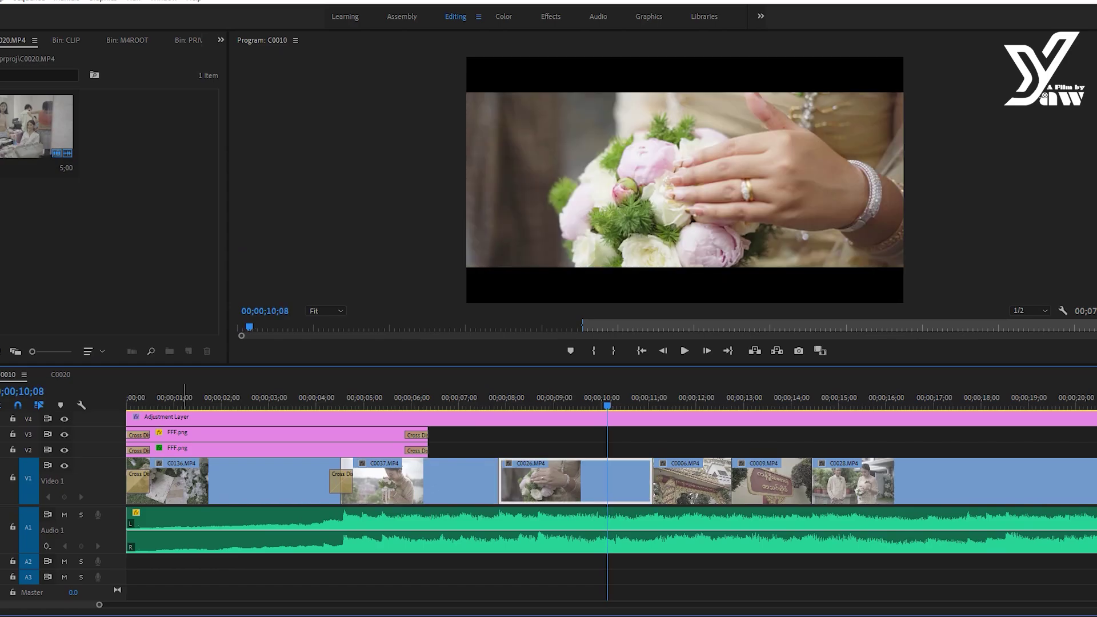
- Re-enable the adjustment layer and show its Lumetri Color panel
click(64, 419)
click(635, 417)
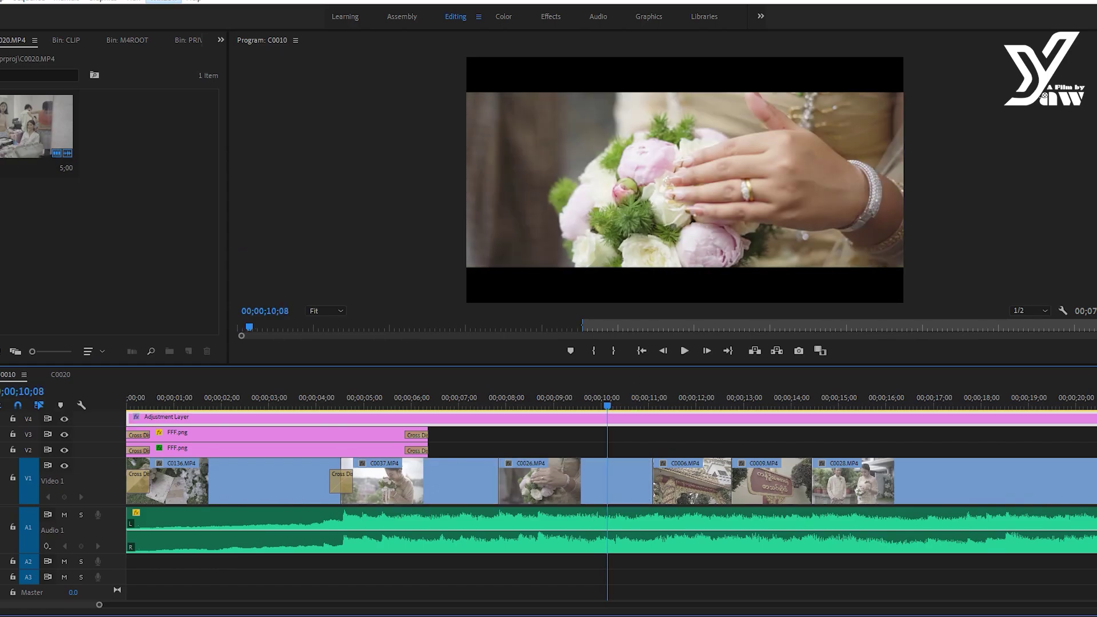
click(164, 2)
click(233, 316)
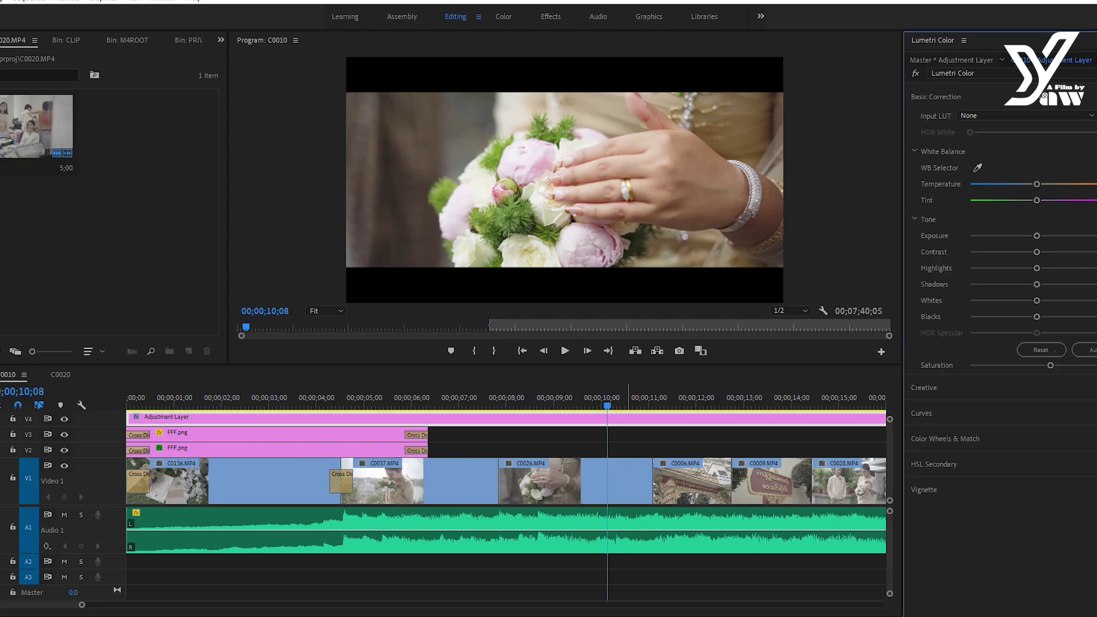
click(743, 571)
click(777, 480)
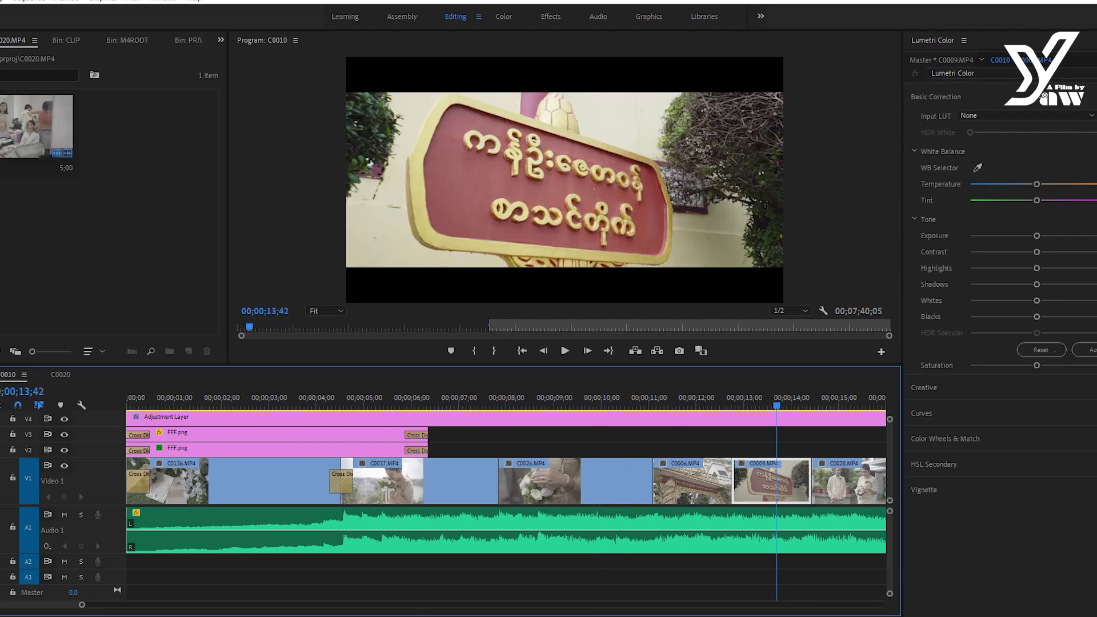
key(minus)
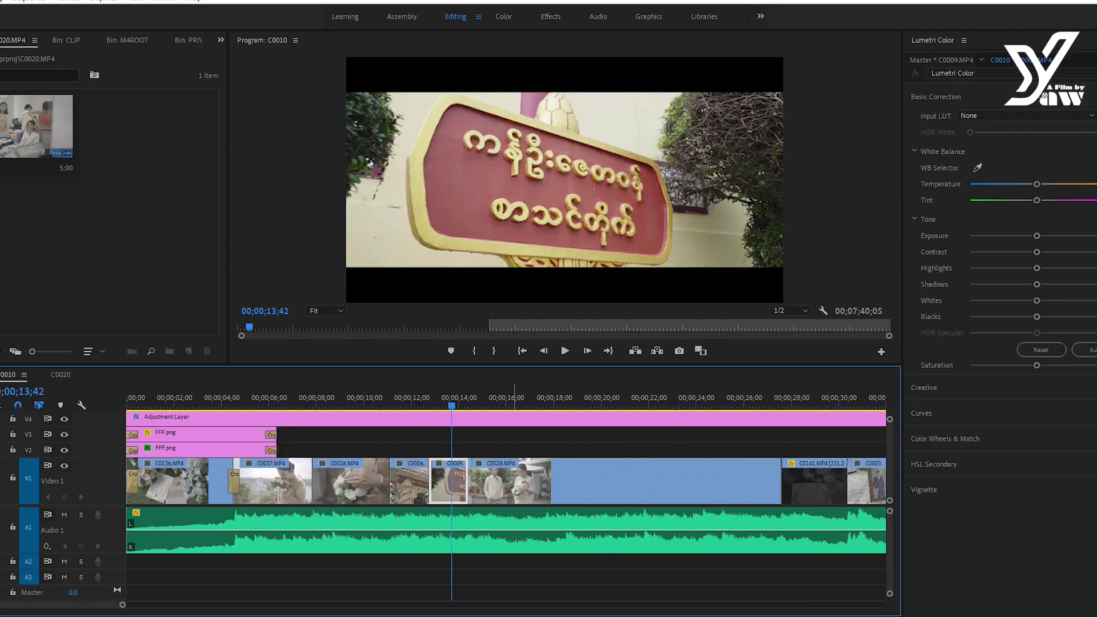
key(ctrl+shift+a)
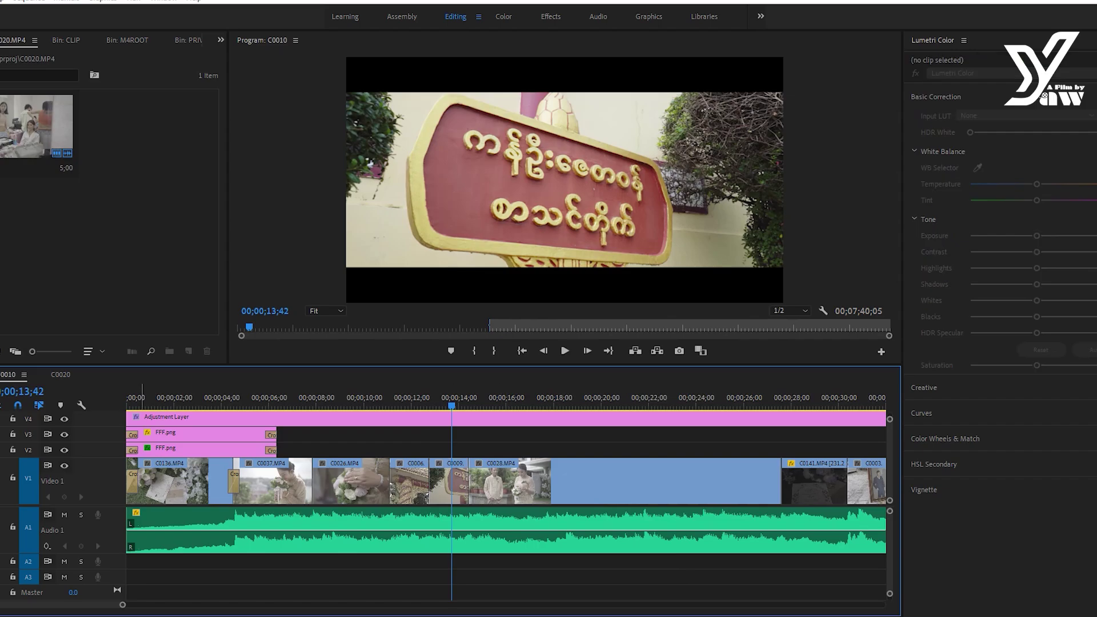
click(64, 419)
click(595, 398)
click(595, 480)
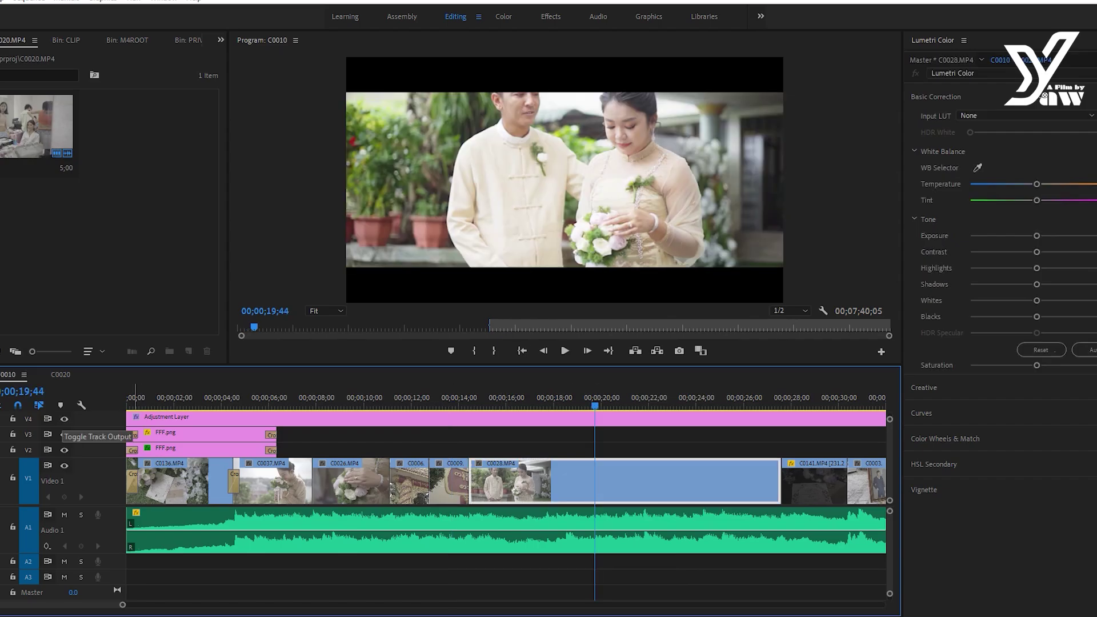
click(64, 418)
click(64, 419)
click(64, 419)
click(64, 418)
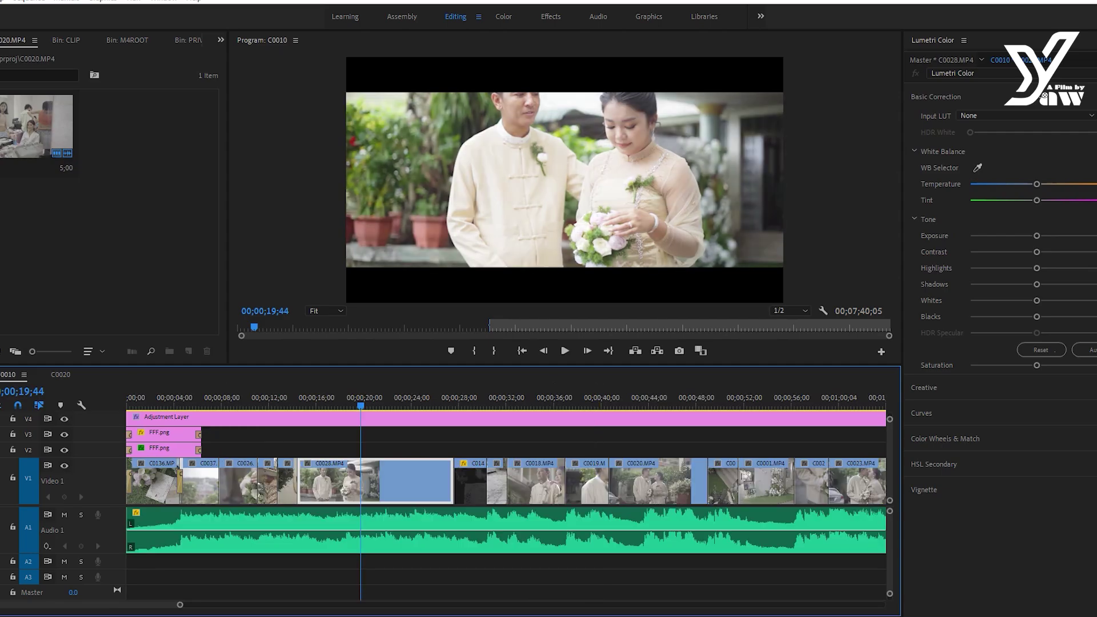
key(backslash)
click(298, 398)
key(equal)
key(equal)
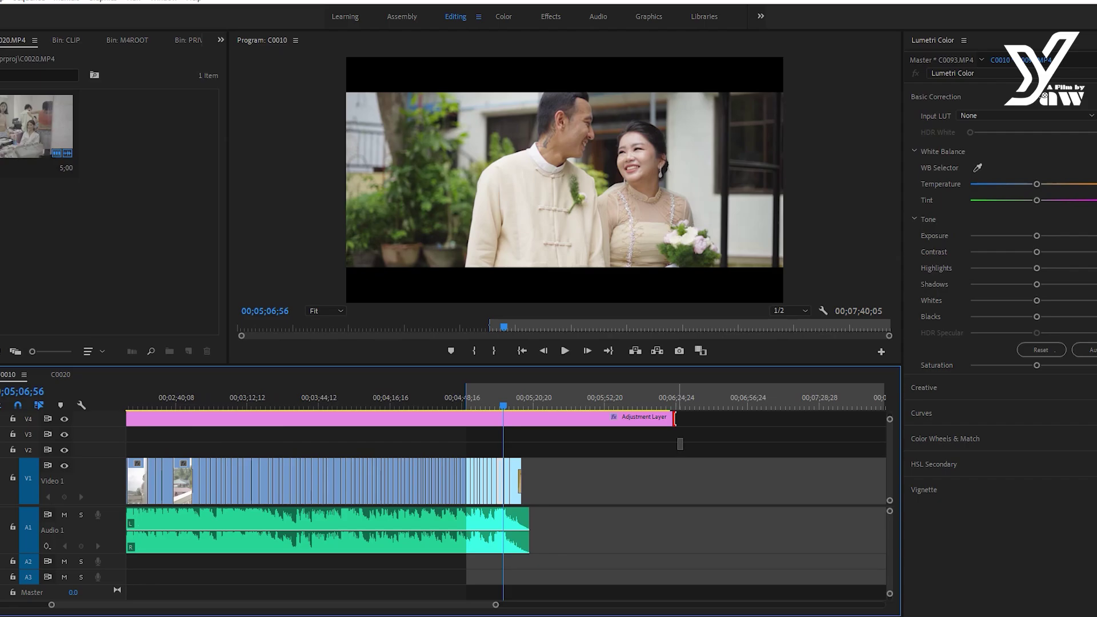
- Trim the Adjustment Layer and BLACK BAR 2.png to end with the video and music
drag(674, 419, 521, 419)
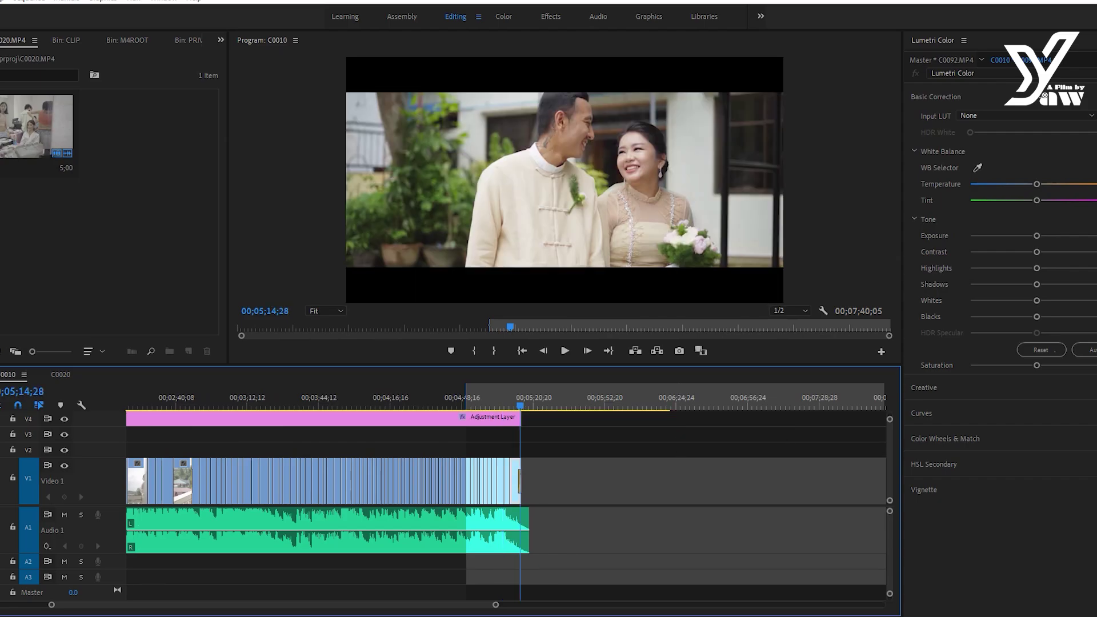
key(equal)
key(equal)
key(equal)
key(equal)
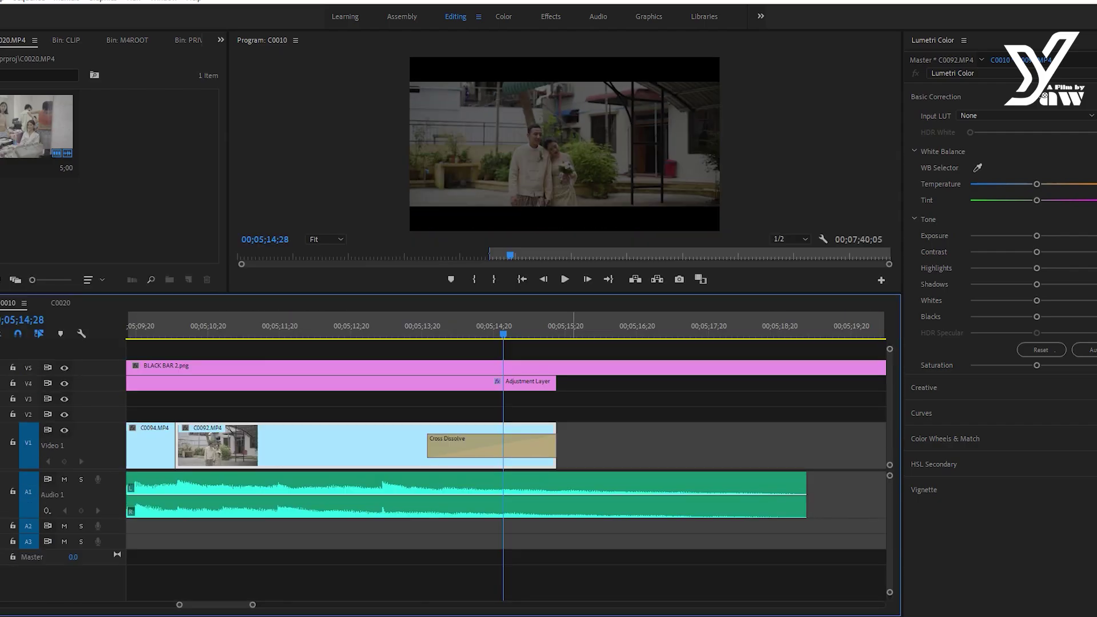
key(minus)
key(minus)
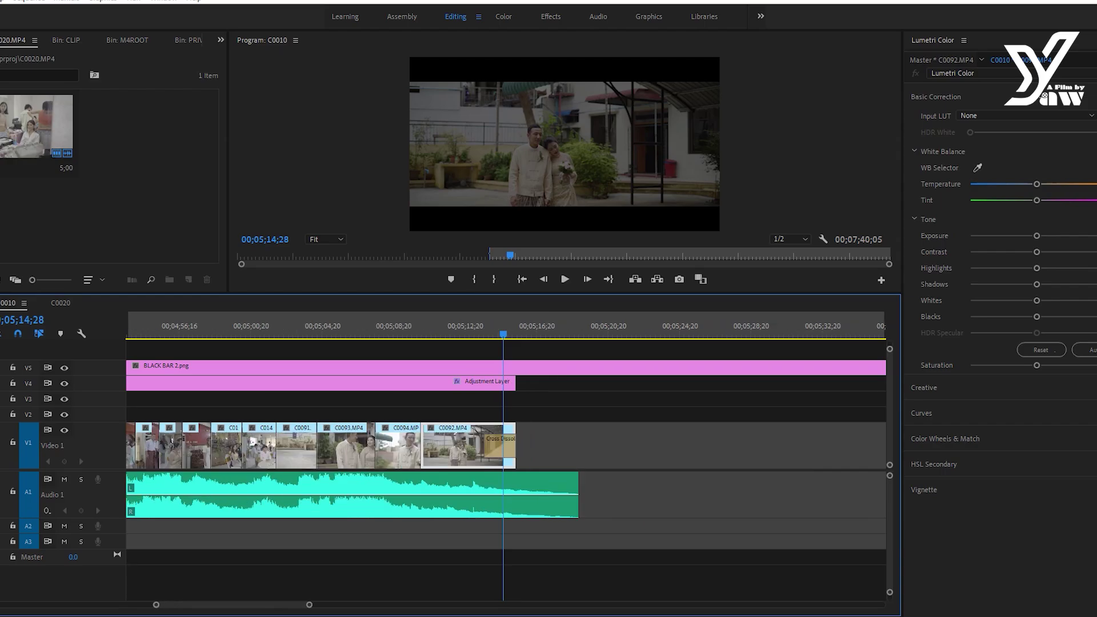
key(minus)
key(minus)
drag(654, 367, 512, 367)
key(equal)
key(equal)
key(equal)
key(equal)
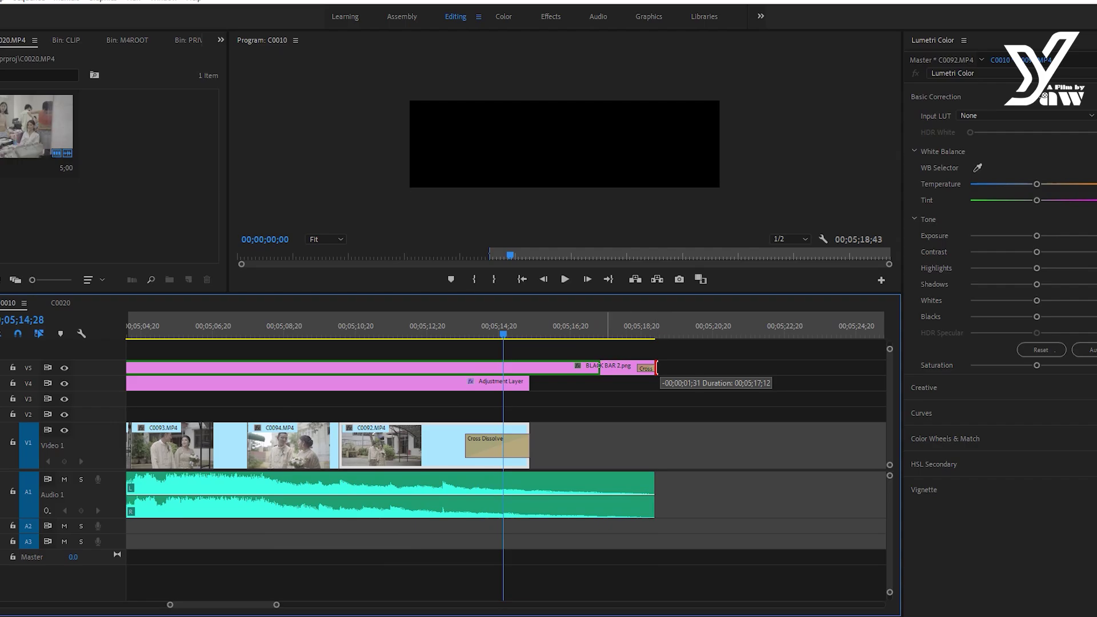
drag(656, 367, 656, 368)
key(minus)
- Place 012.png on V1 right after the final clip
click(343, 383)
key(minus)
key(minus)
key(minus)
key(minus)
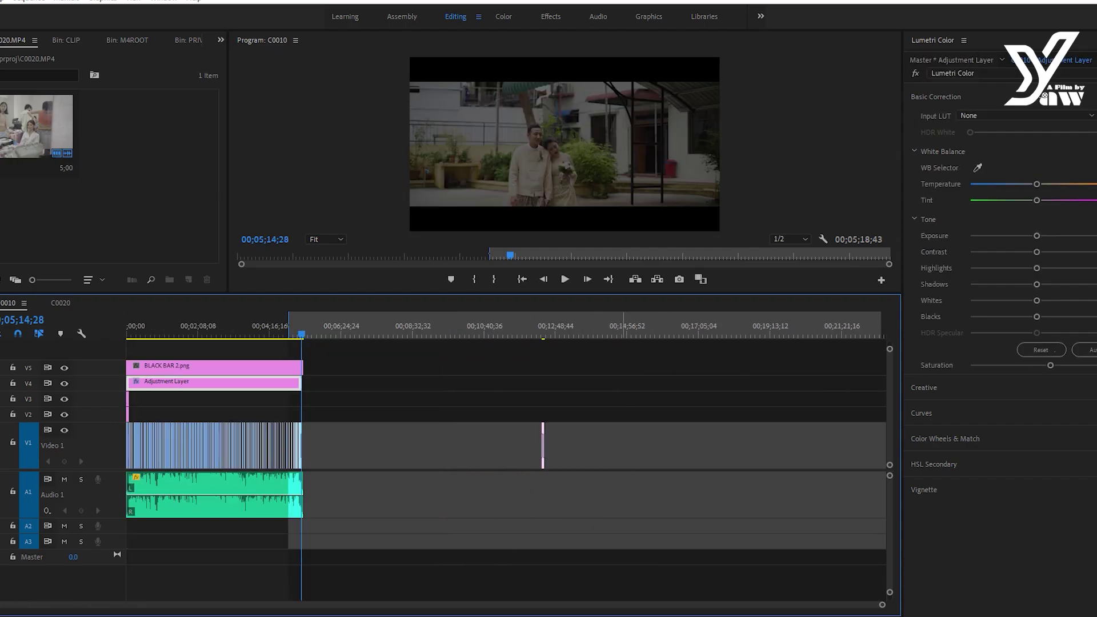
drag(543, 445, 303, 445)
key(equal)
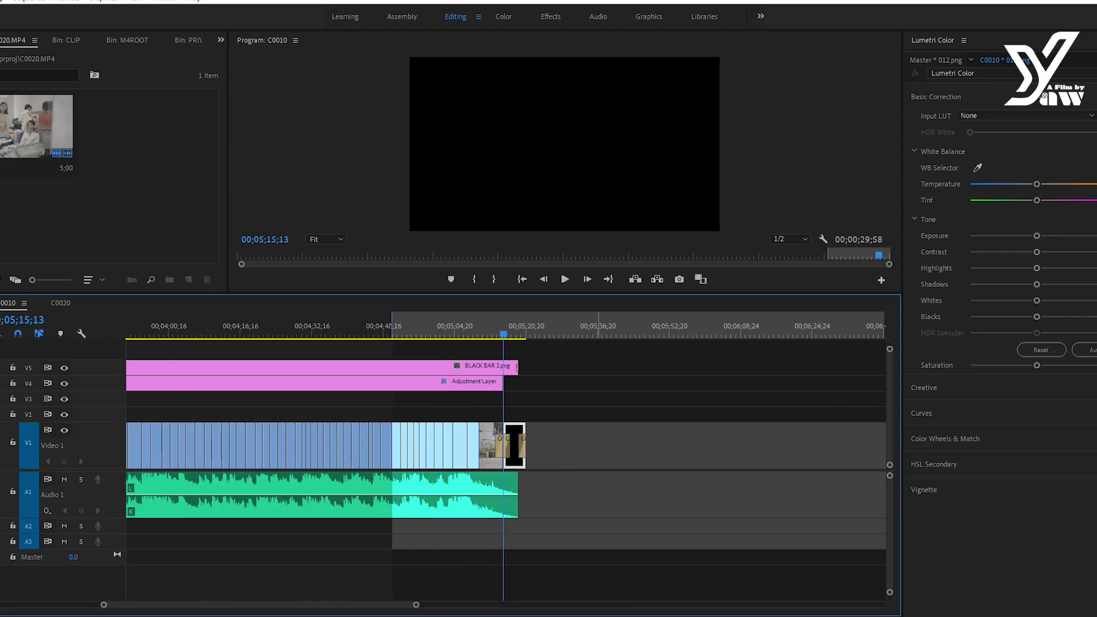
- Extend BLACK BAR 2.png on V5 to cover the 012.png logo at the sequence end
key(equal)
key(equal)
key(equal)
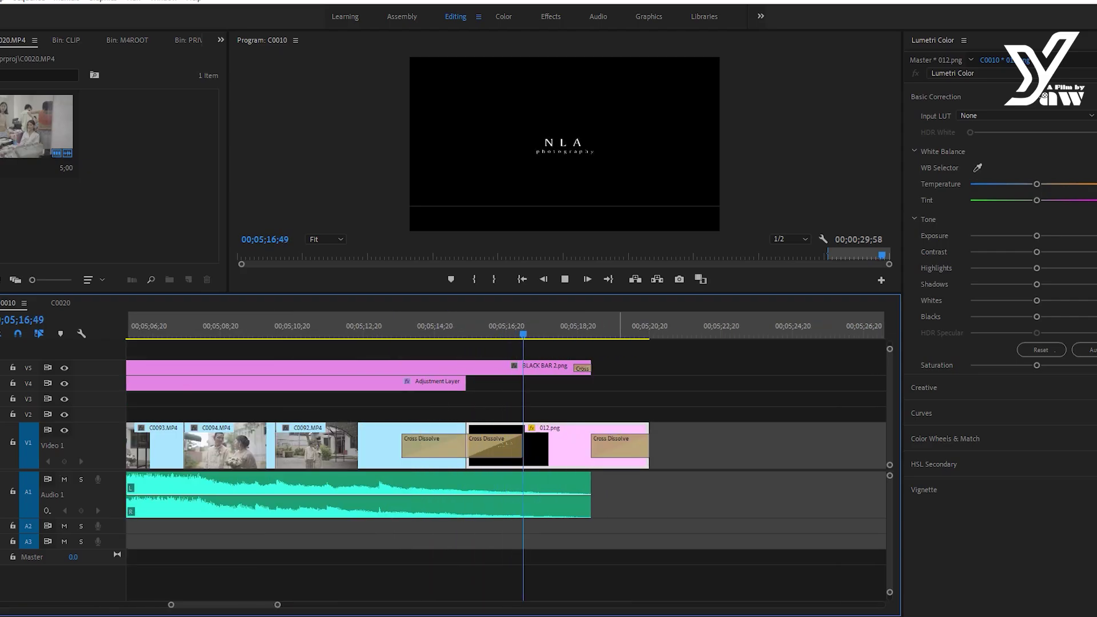
drag(591, 368, 649, 368)
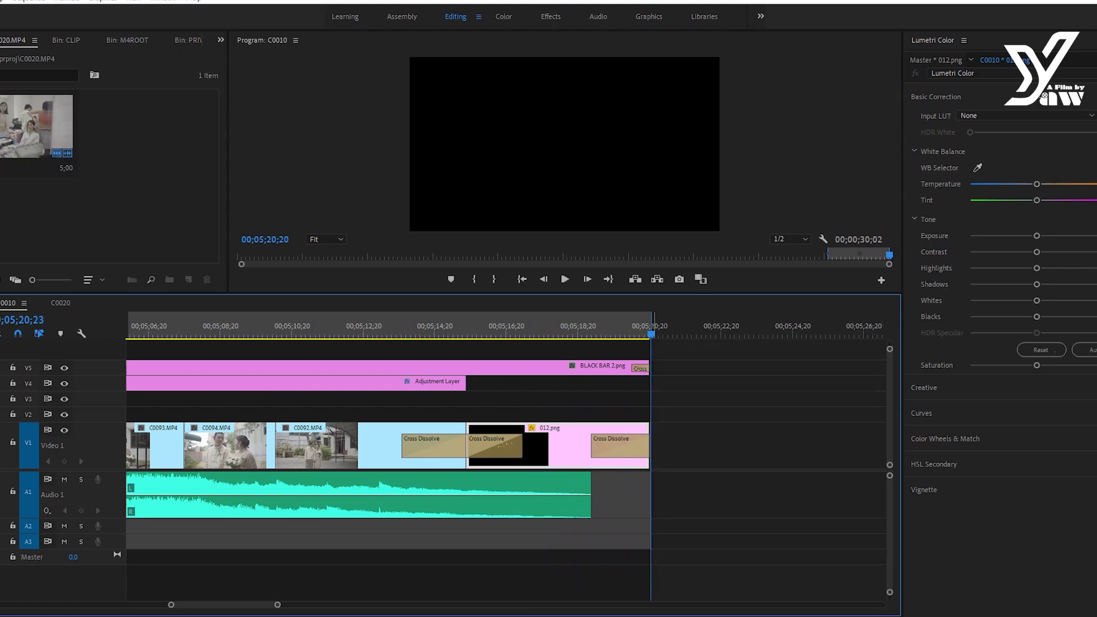
key(=)
key(=)
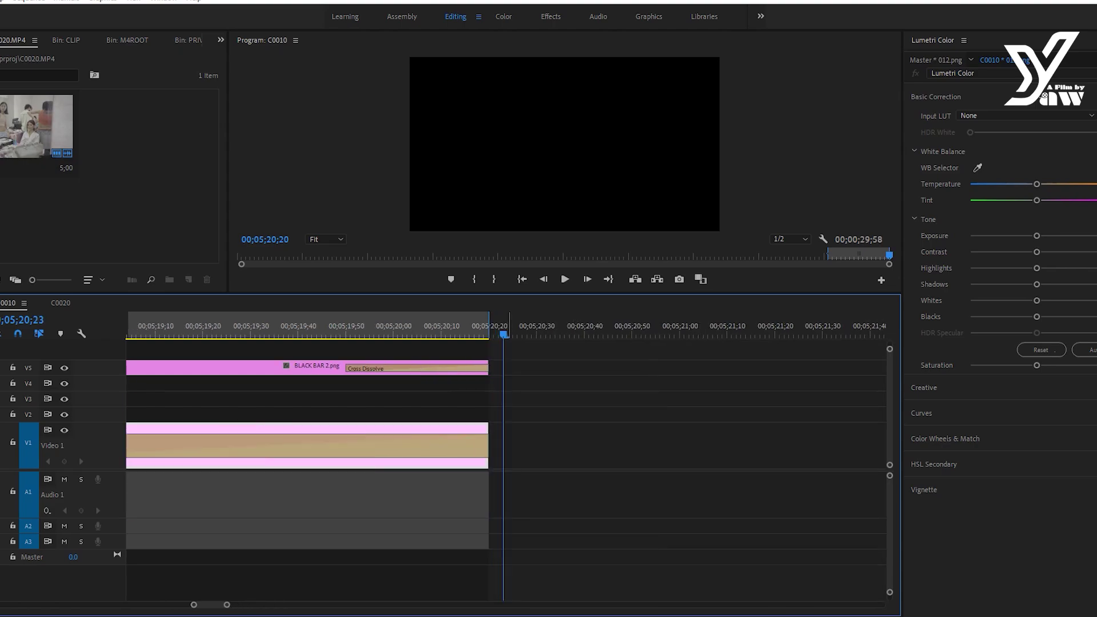
key(=)
key(minus)
key(minus)
key(minus)
key(minus)
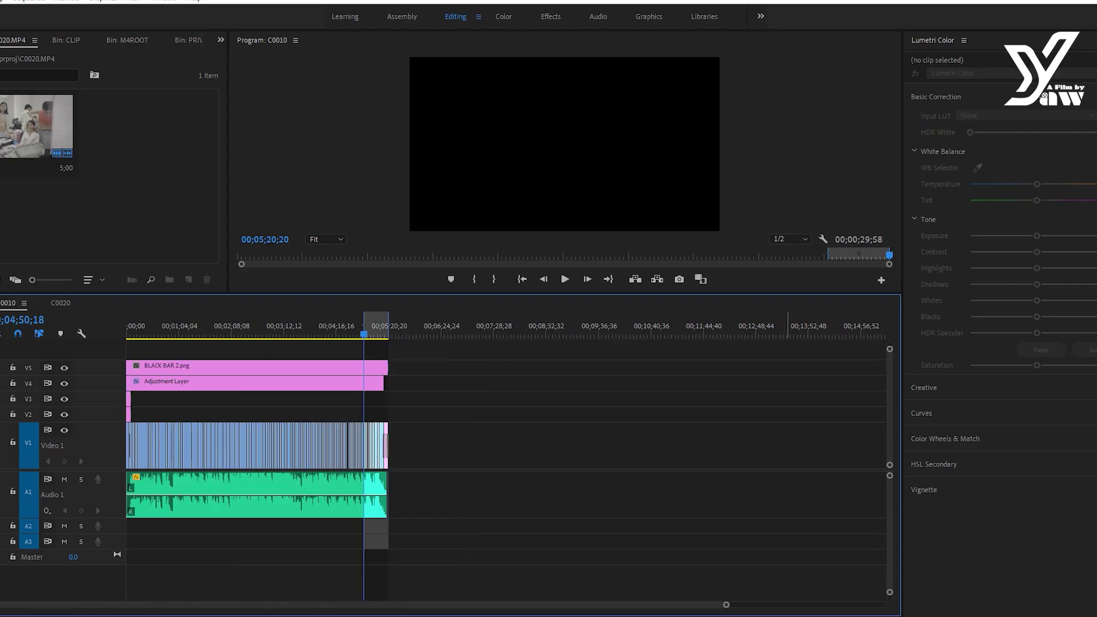
- Return to the sequence start, zoom in and play up to the opening title shot
key(space)
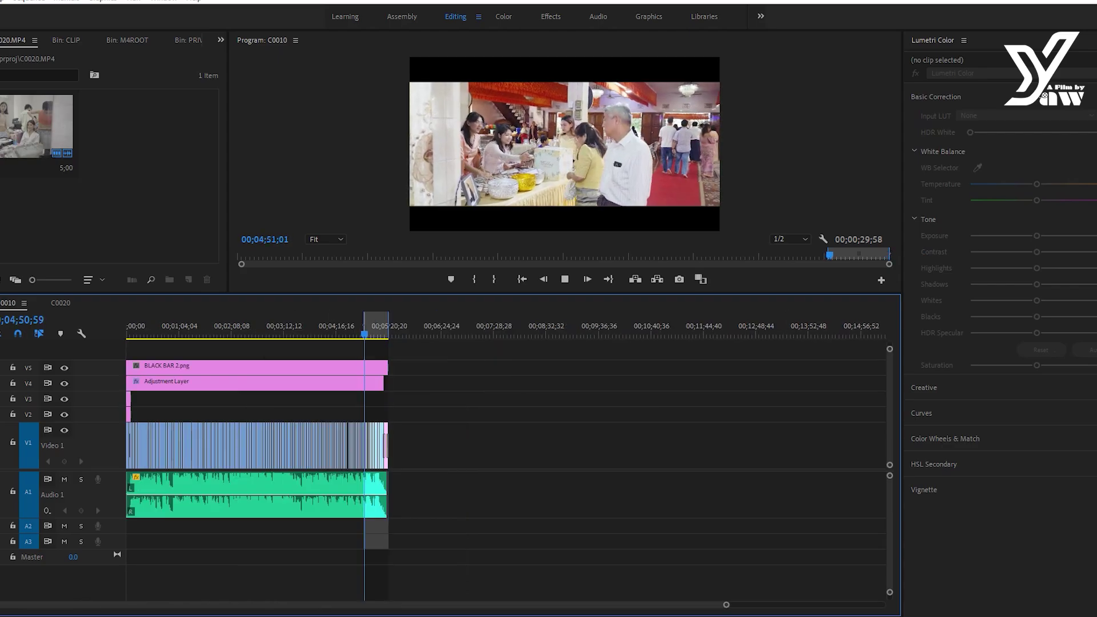
key(x)
key(Home)
key(equal)
key(equal)
key(equal)
key(equal)
key(equal)
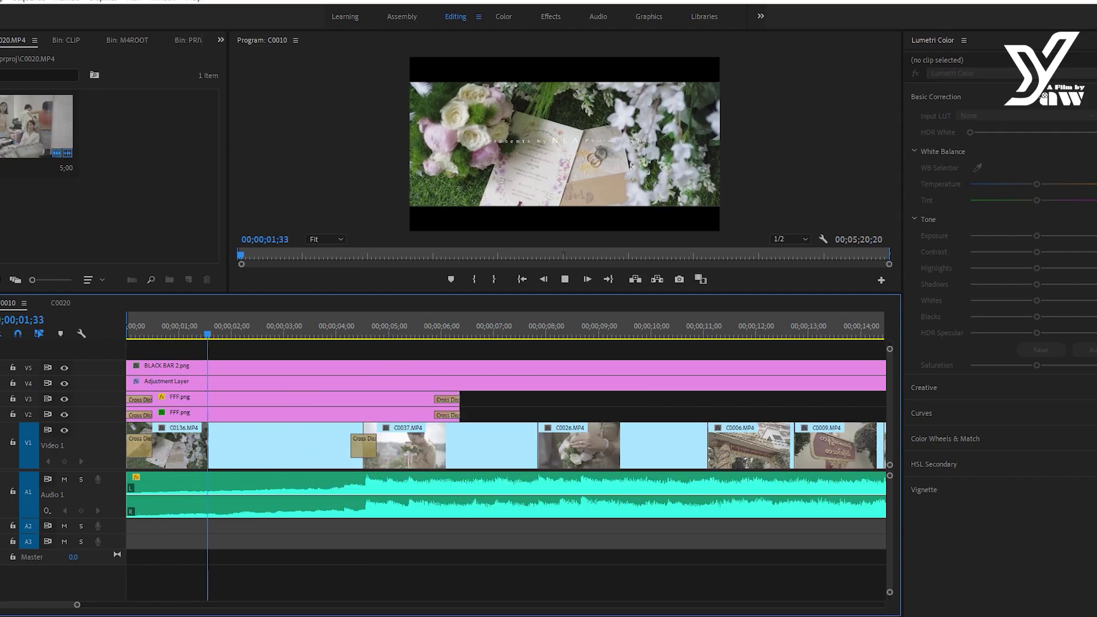
key(equal)
key(space)
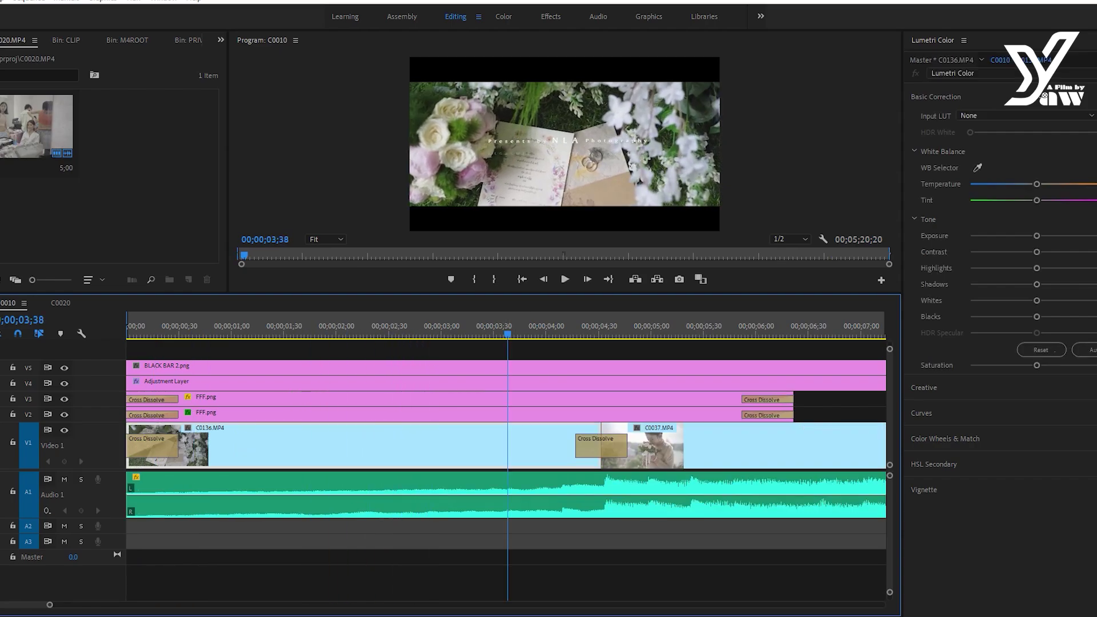
- Replay a moment of the opening invitation shot and open the overflow panel list
mouse_move(376, 614)
click(376, 577)
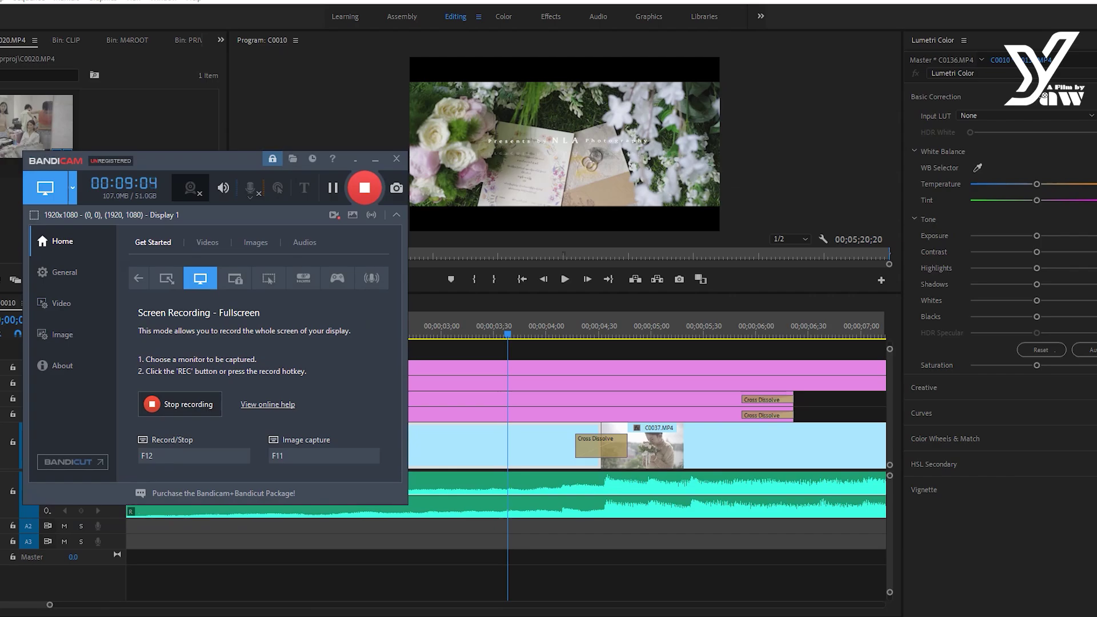
key(alt+Tab)
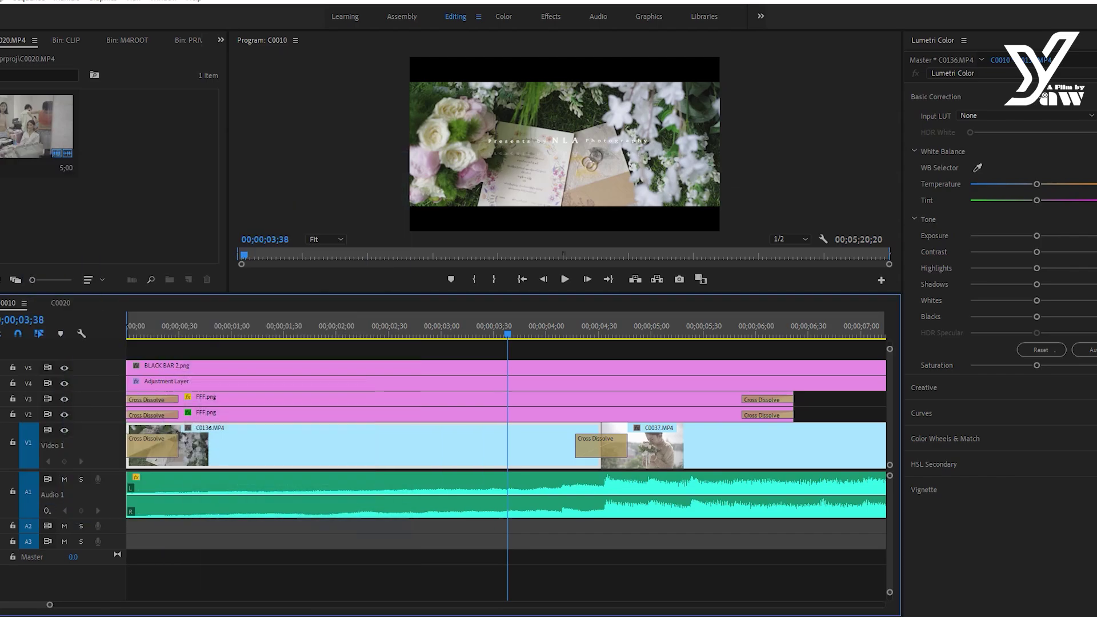
key(space)
key(space)
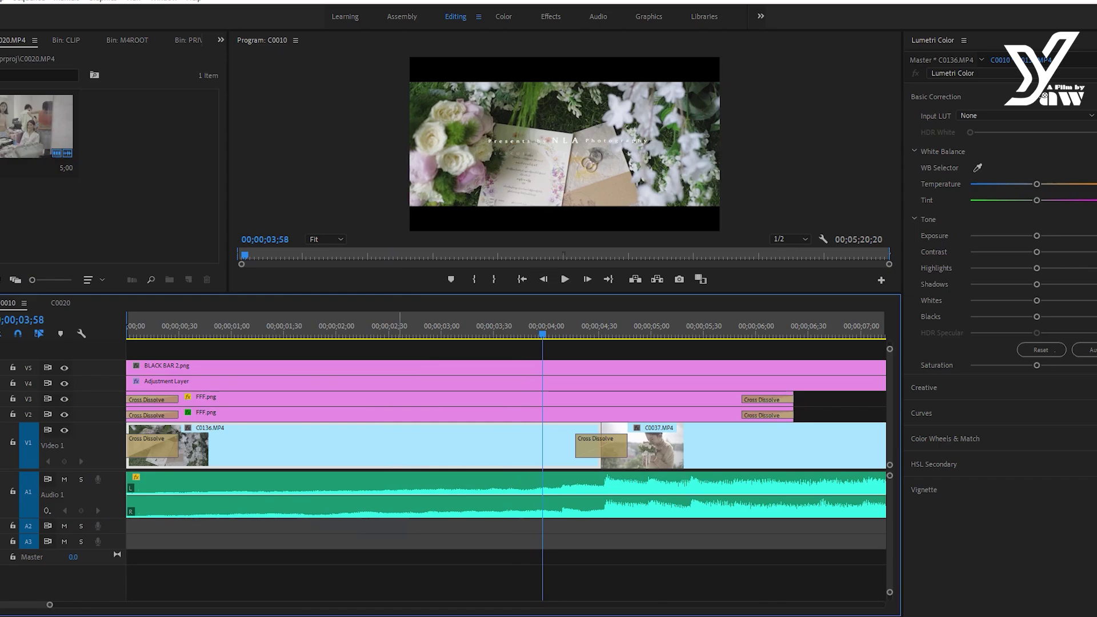
click(221, 40)
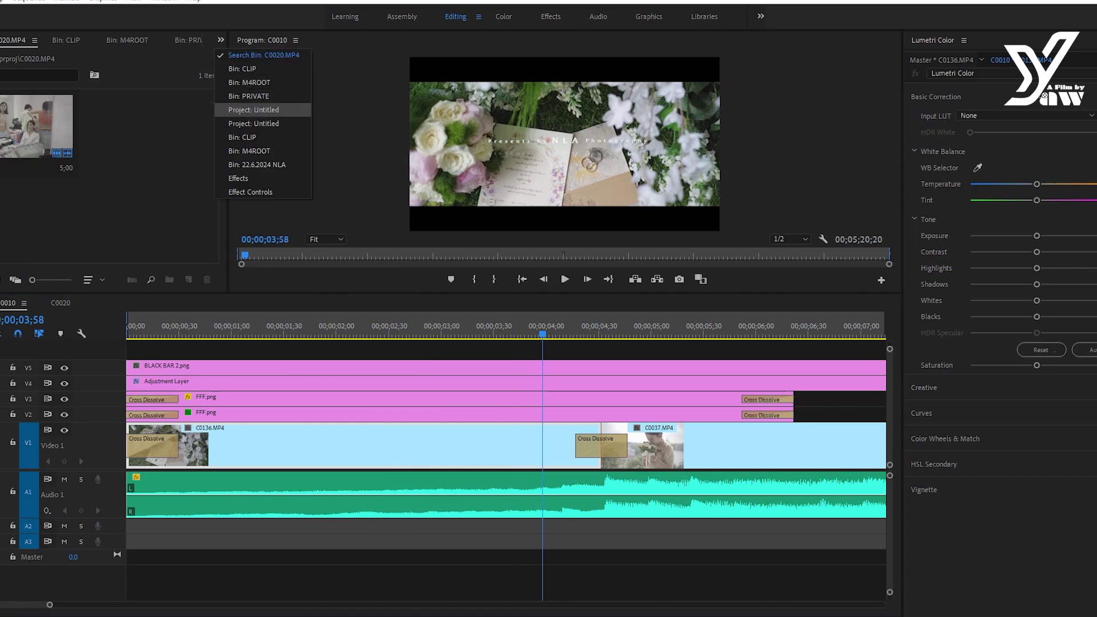
- Lower Motion Position Y in Effect Controls to shift C0136 up, then play to the bride shot
click(263, 192)
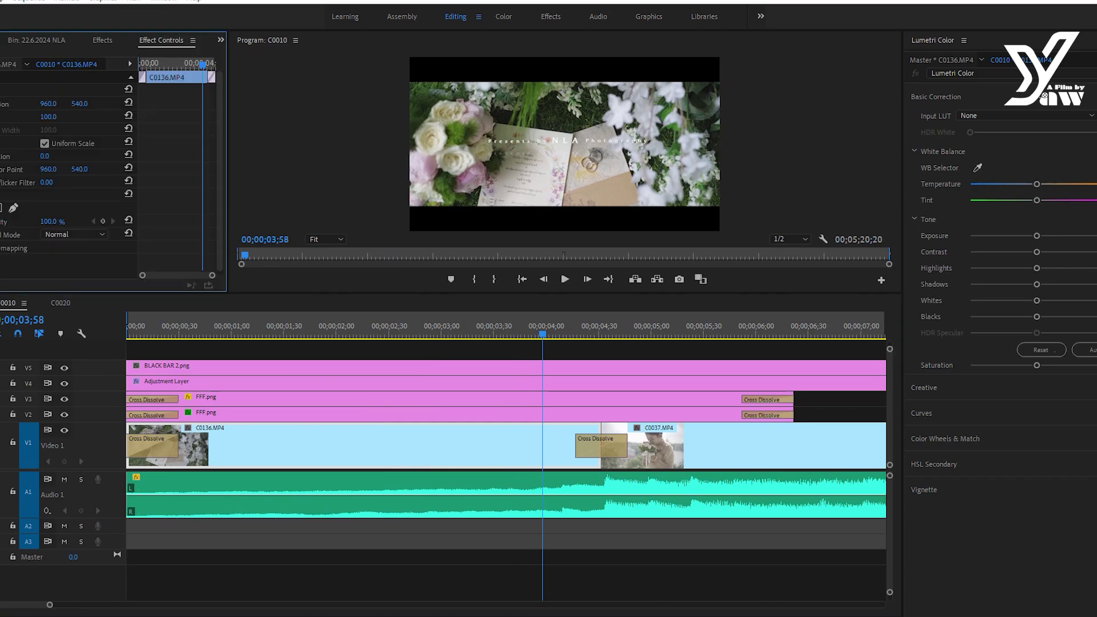
drag(80, 104, 57, 104)
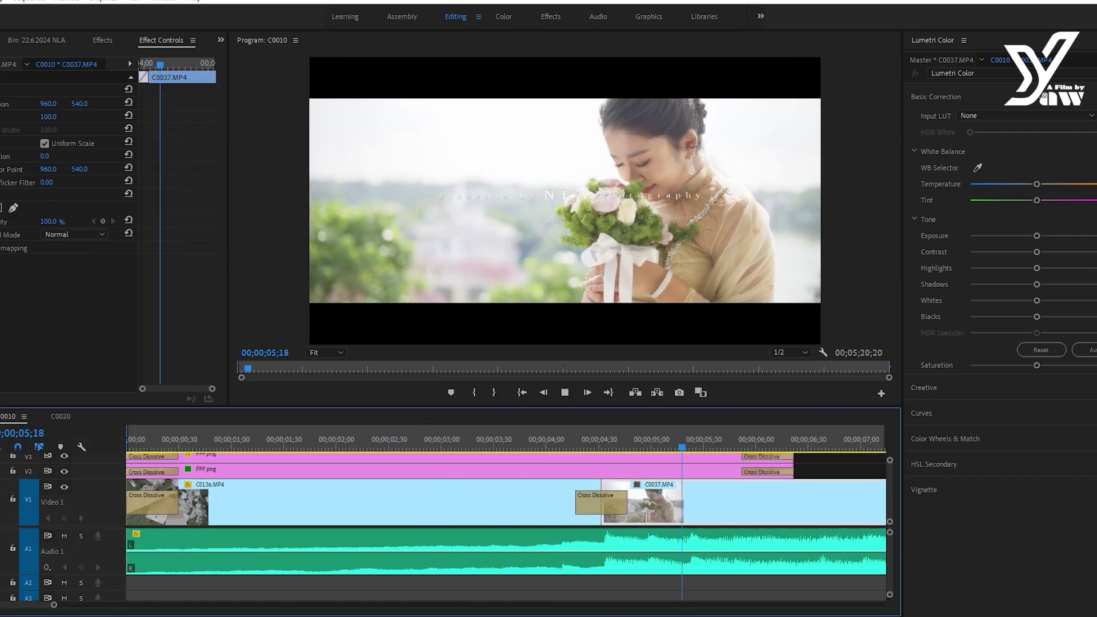
key(minus)
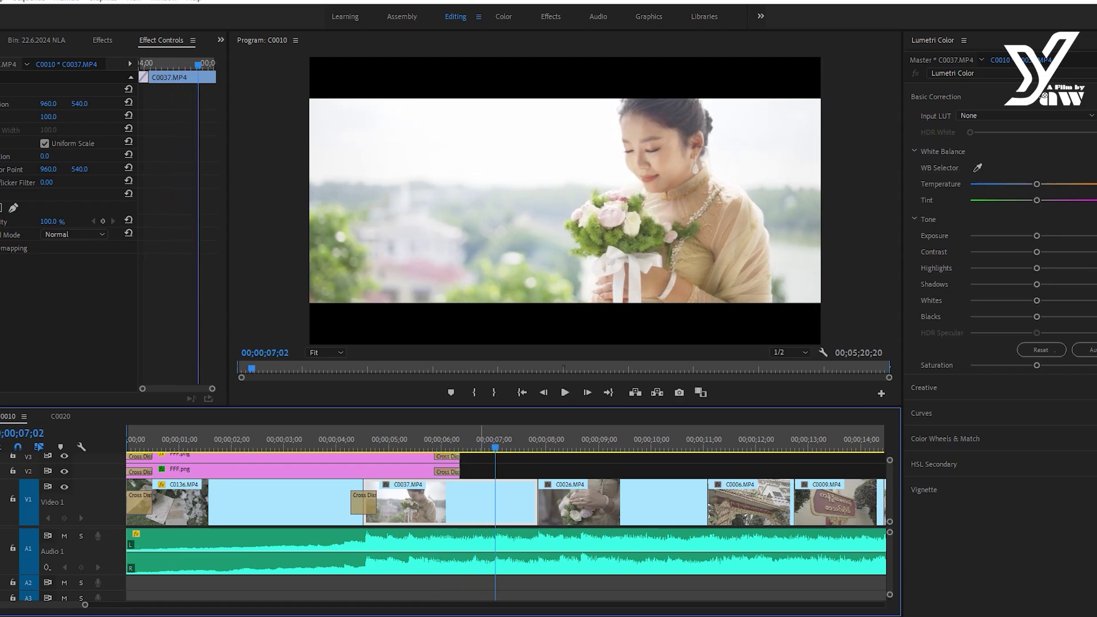
key(space)
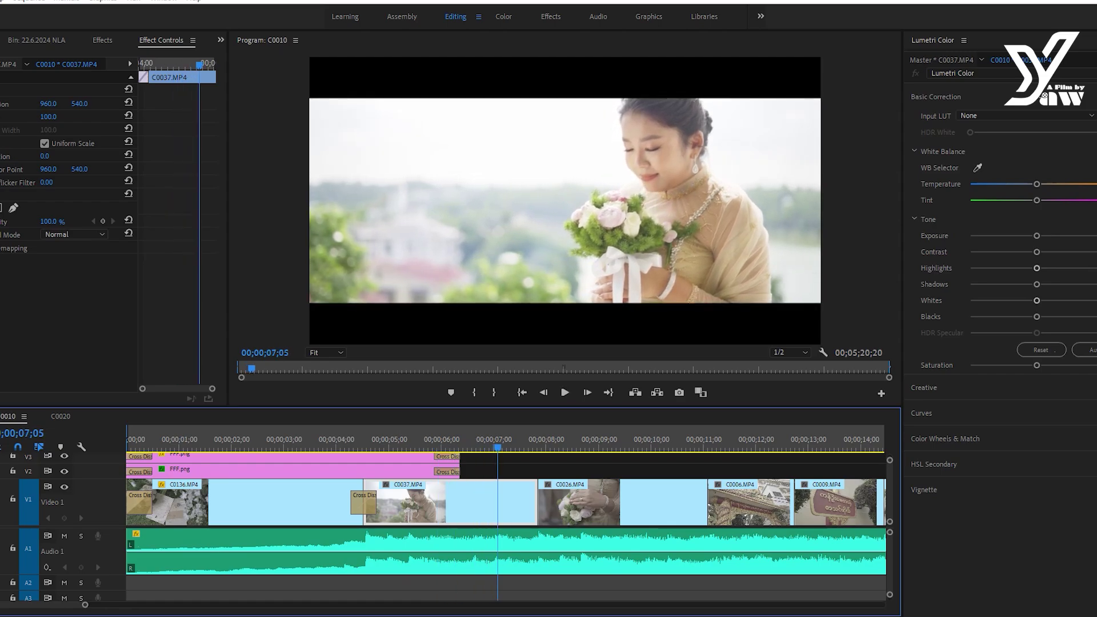
- Lower the Lumetri Whites on the C0037 bride close-up and compare with the grade off
drag(1036, 300, 1014, 300)
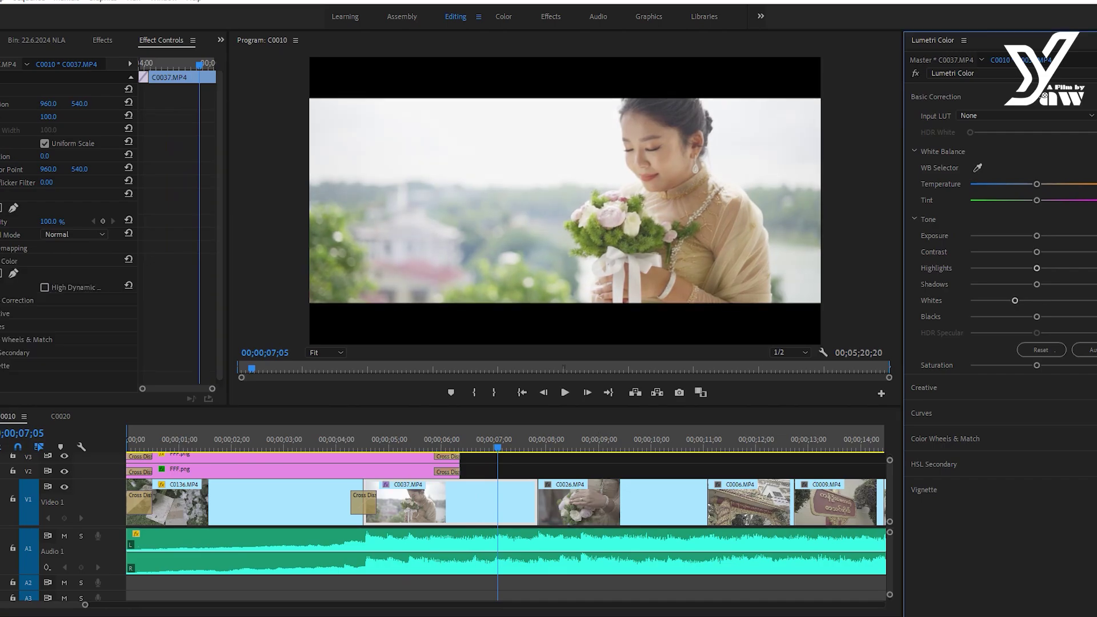
click(916, 73)
click(916, 73)
click(916, 73)
click(915, 73)
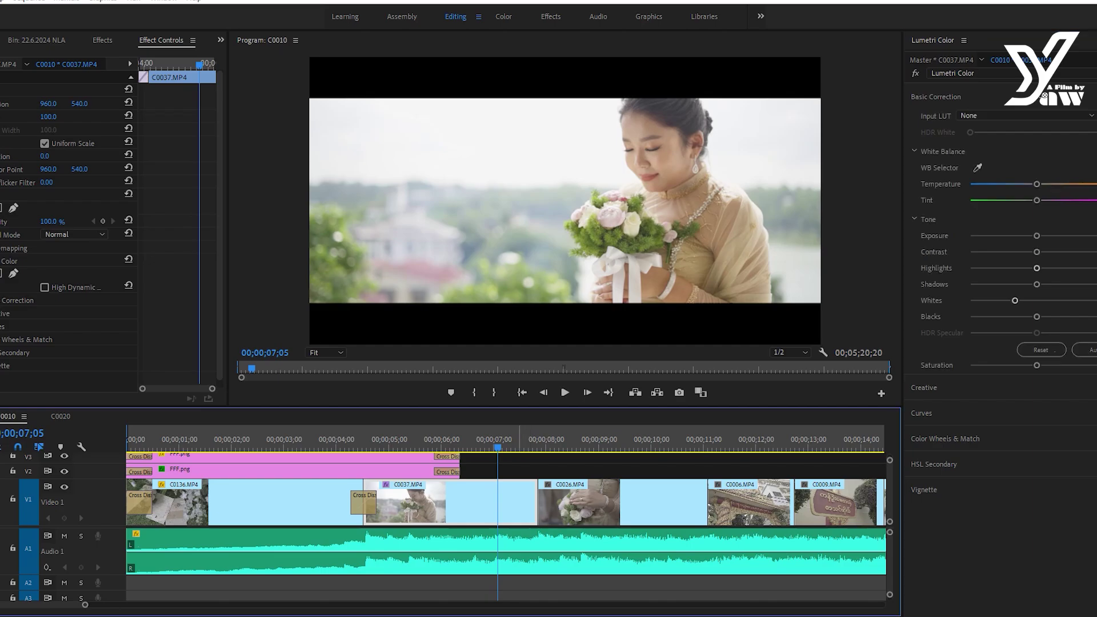
- Paste the Lumetri grade onto C0026, C0006, C0009 and C0028 with Paste Attributes
click(614, 445)
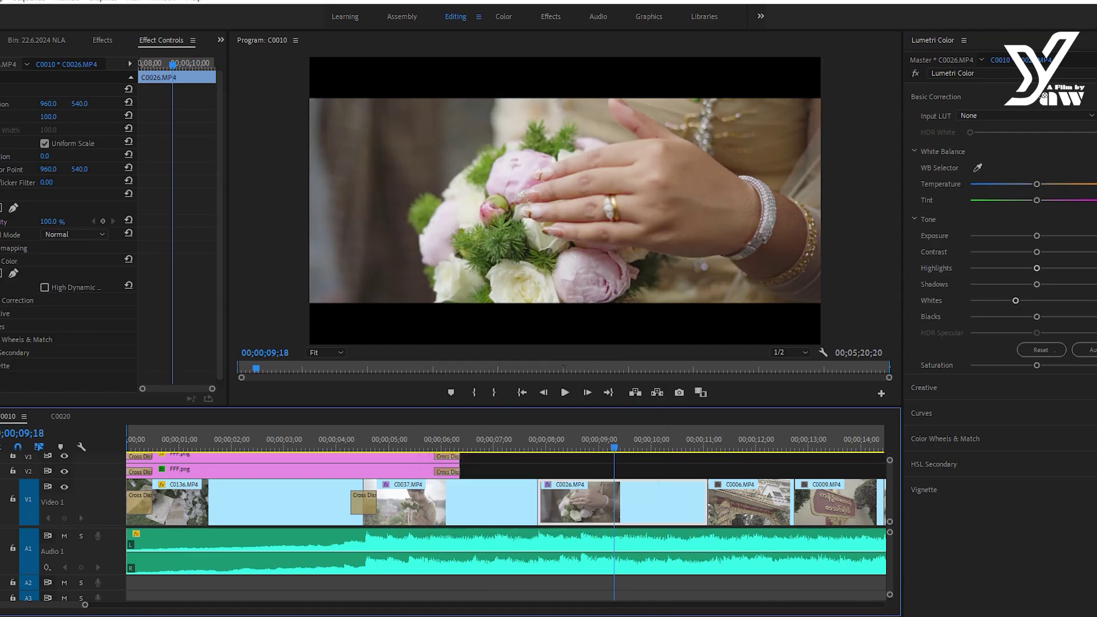
drag(615, 447, 747, 447)
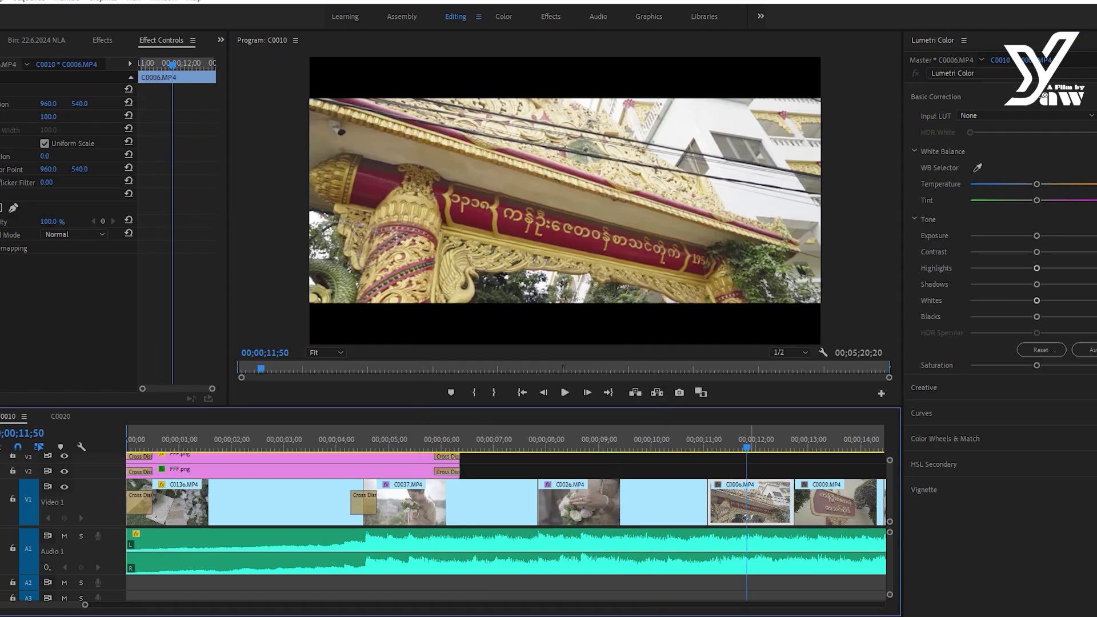
key(ctrl+alt+v)
key(Return)
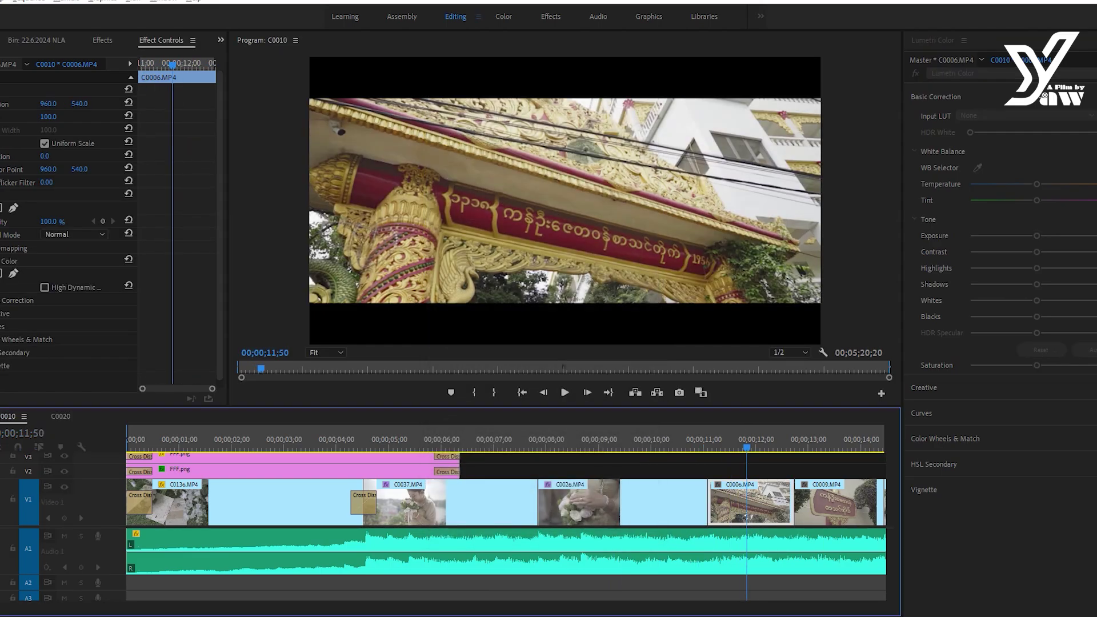
drag(747, 447, 826, 448)
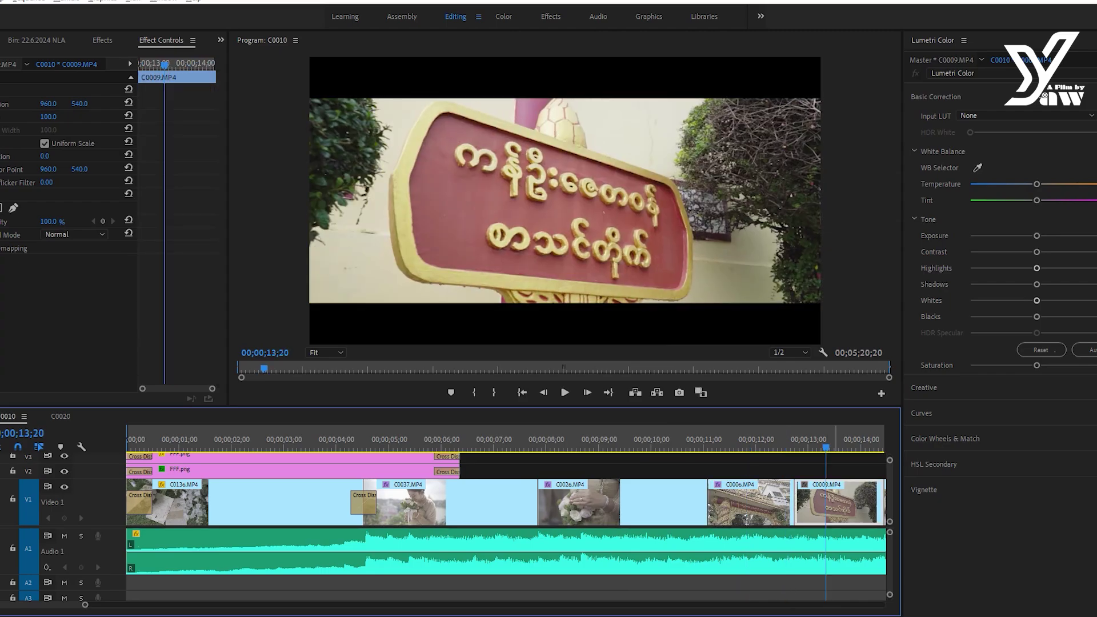
key(ctrl+alt+v)
key(Return)
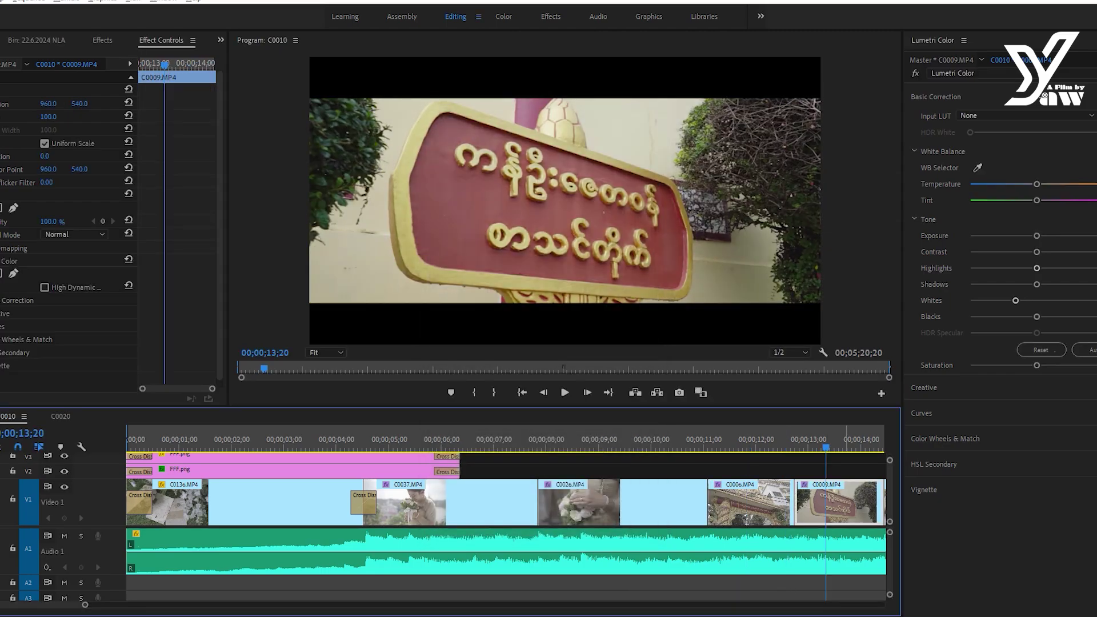
key(minus)
click(667, 448)
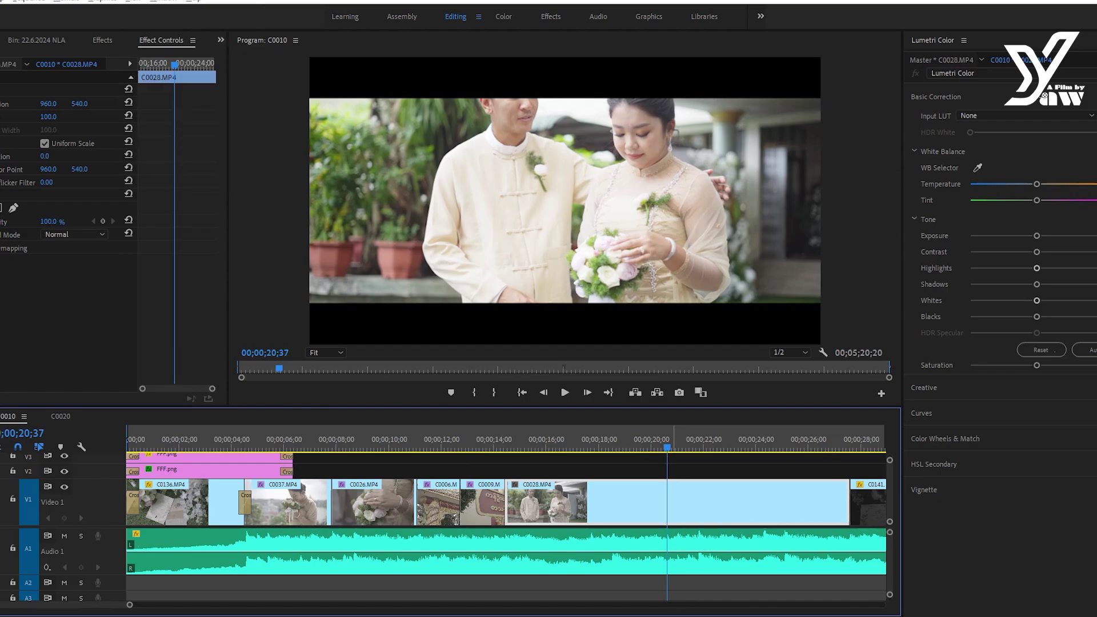
key(ctrl+alt+v)
key(Return)
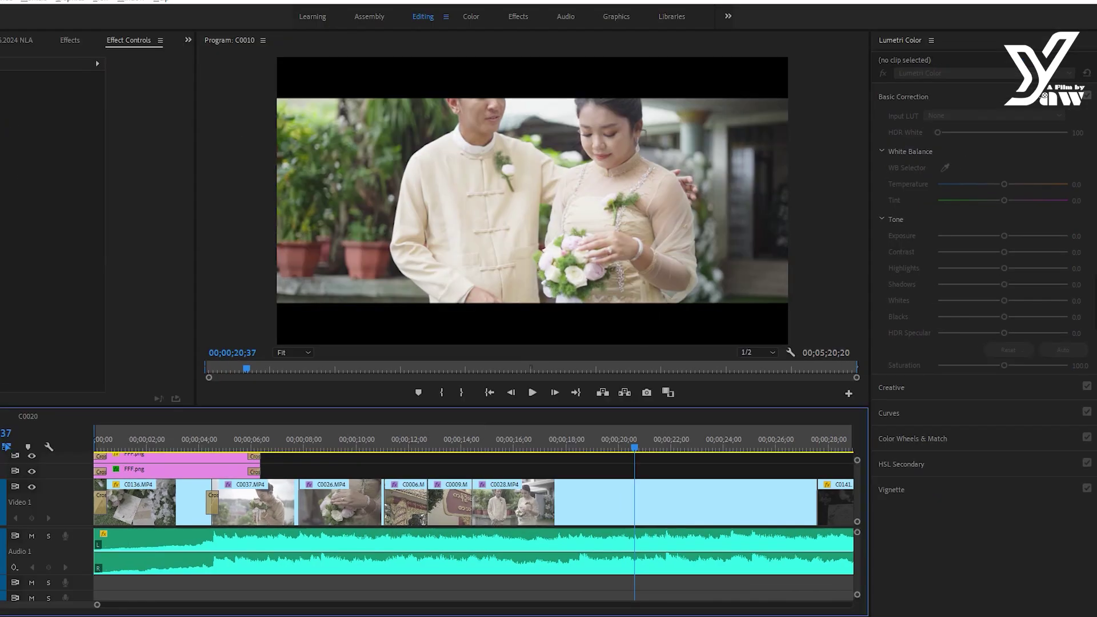
- Reposition the C0028 couple shot in the frame and lower its whites slightly further
click(515, 503)
drag(47, 104, 119, 103)
drag(47, 103, 41, 103)
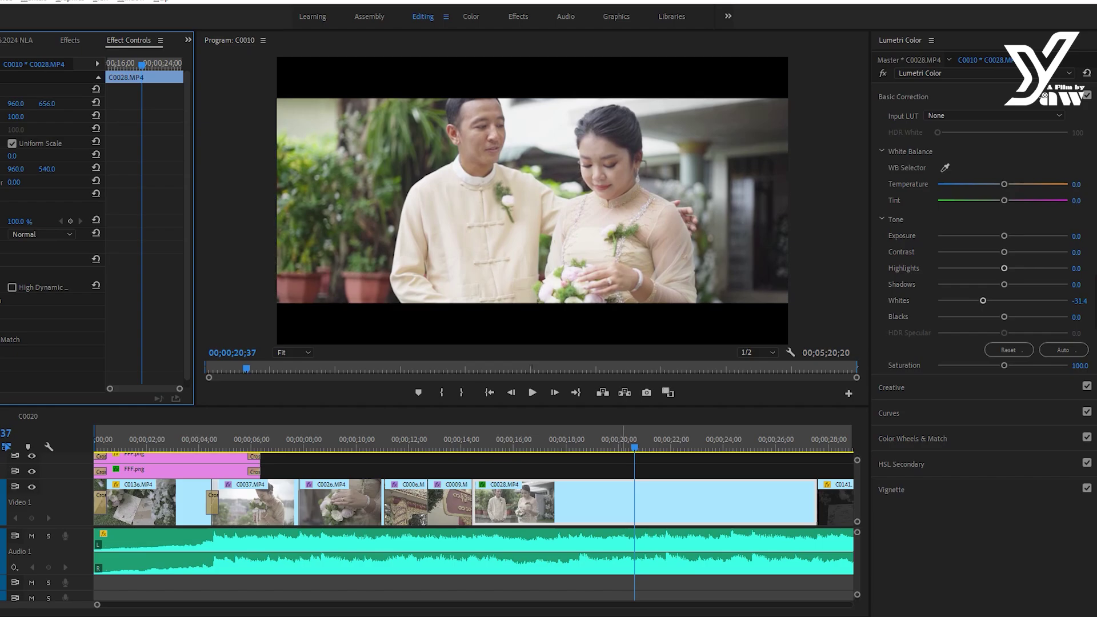
key(ctrl+shift+a)
key(space)
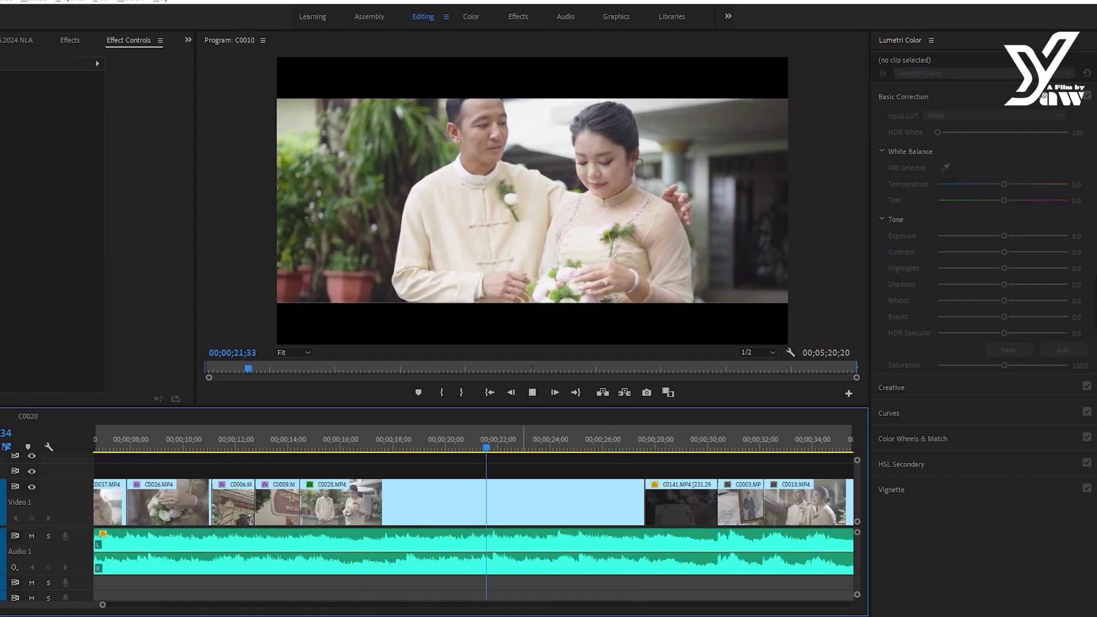
key(space)
key(Left)
key(Left)
drag(983, 301, 975, 301)
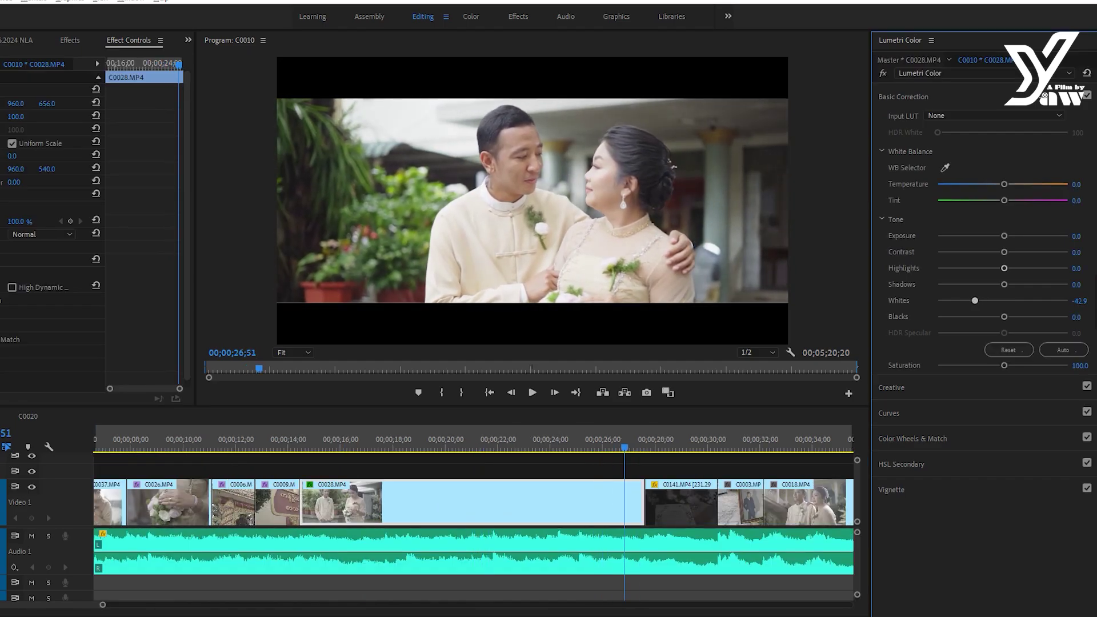
drag(326, 443, 496, 443)
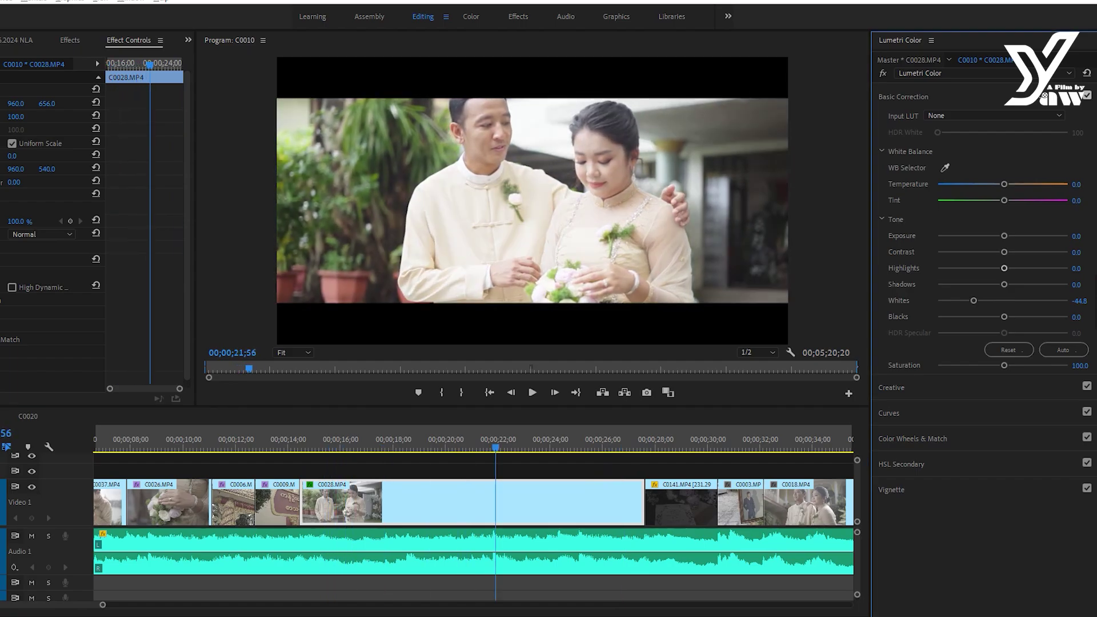
- Raise the C0141 rings clip's exposure to 1.0
click(669, 439)
click(661, 442)
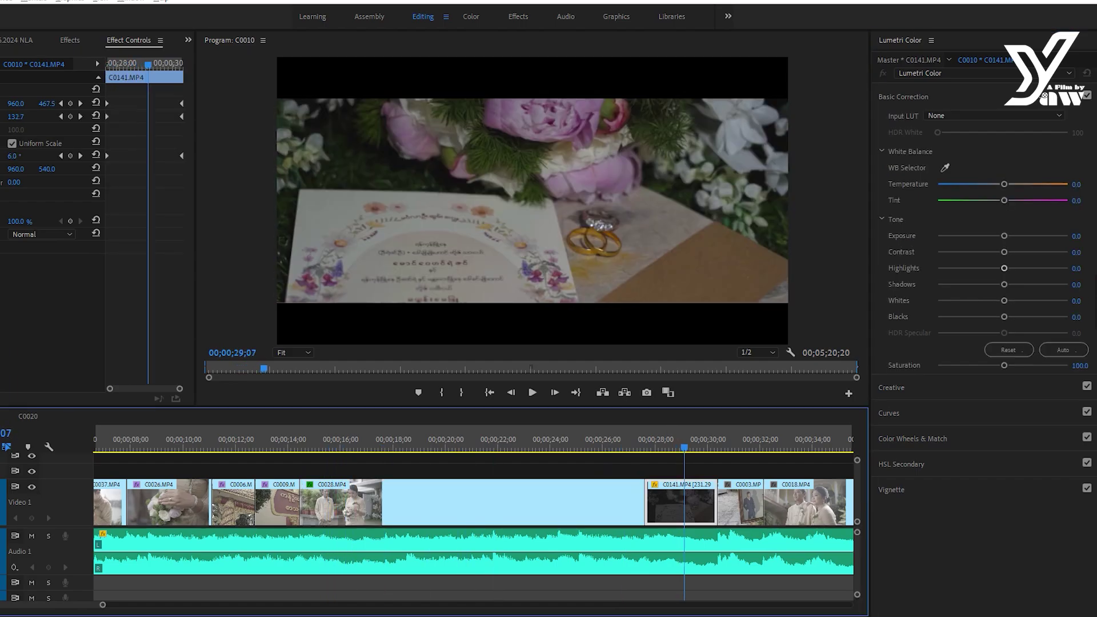
key(space)
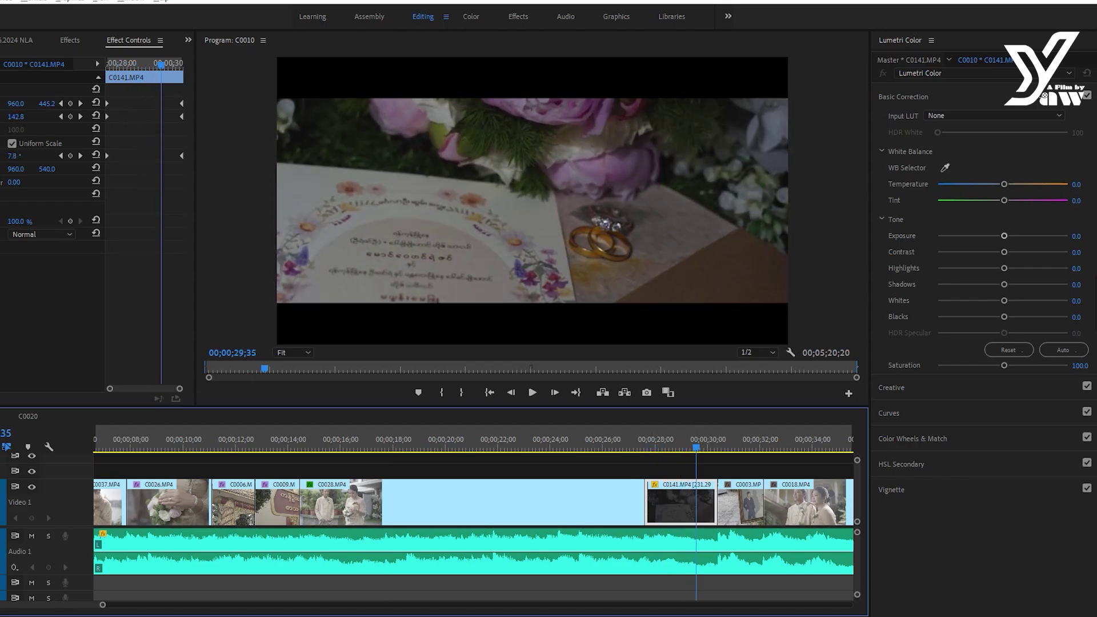
drag(1005, 235, 1016, 236)
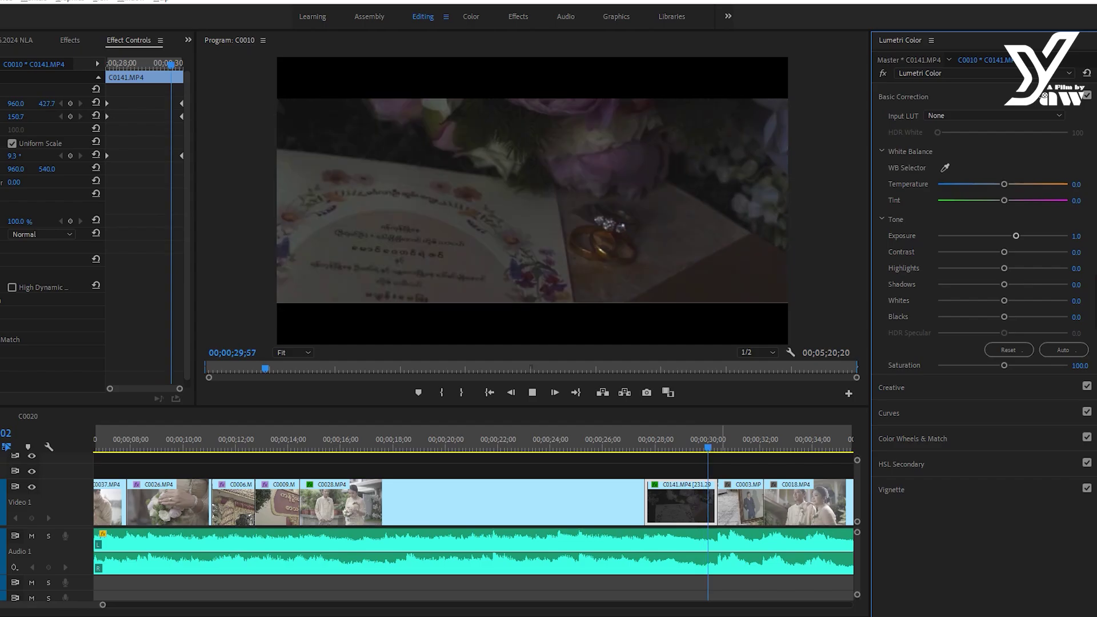
key(space)
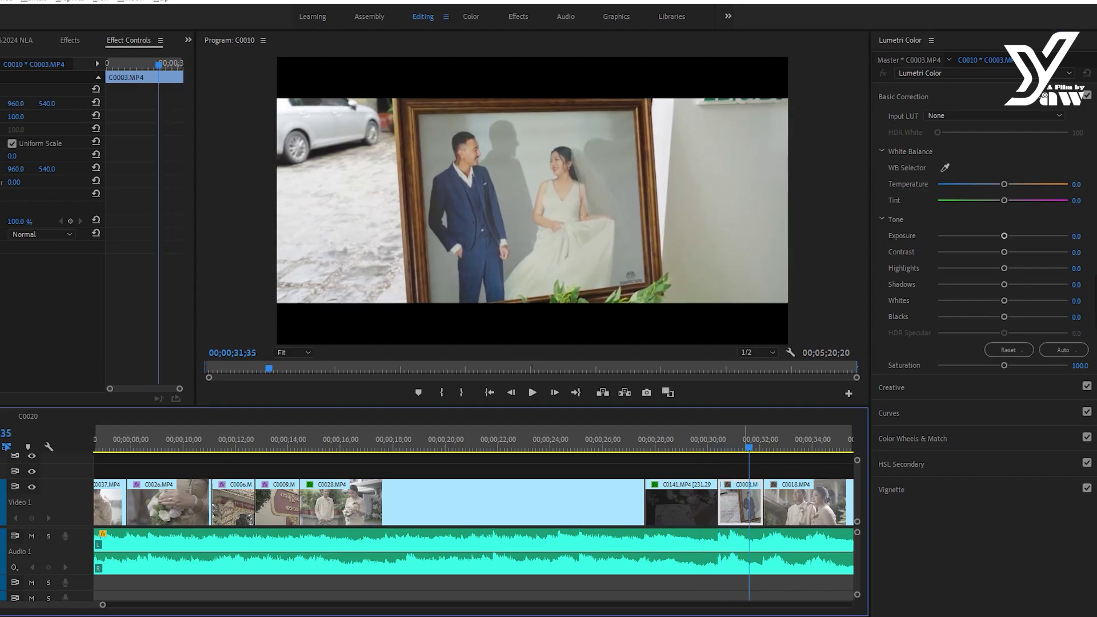
- Paste the Lumetri grade onto C0003 and C0018, and begin pasting onto C0019
key(alt+v)
key(Escape)
key(ctrl+alt+v)
key(Return)
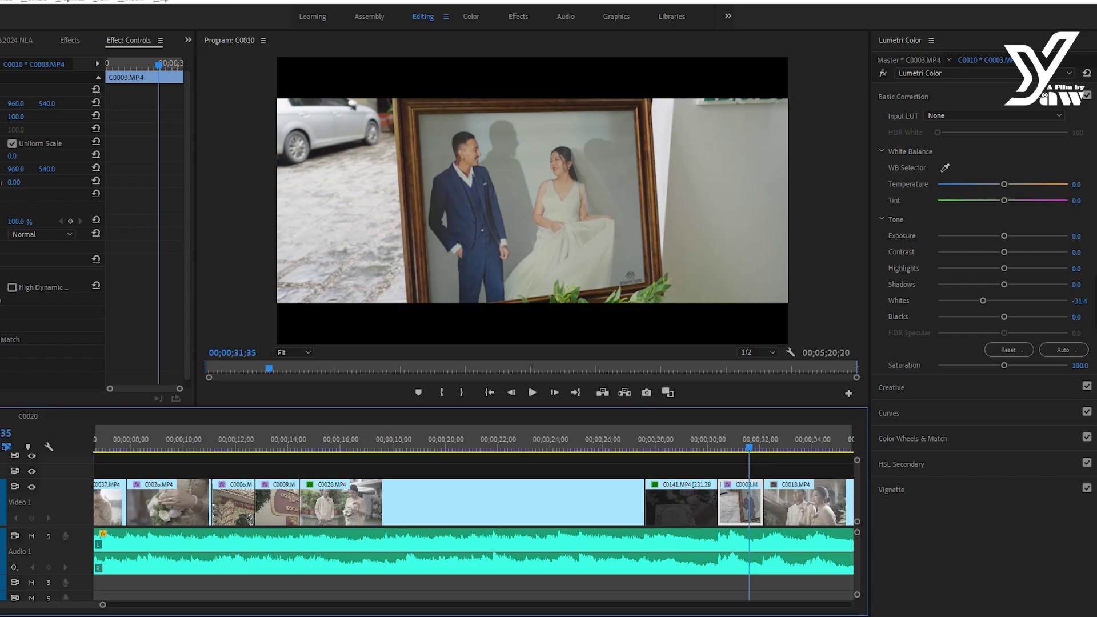
key(space)
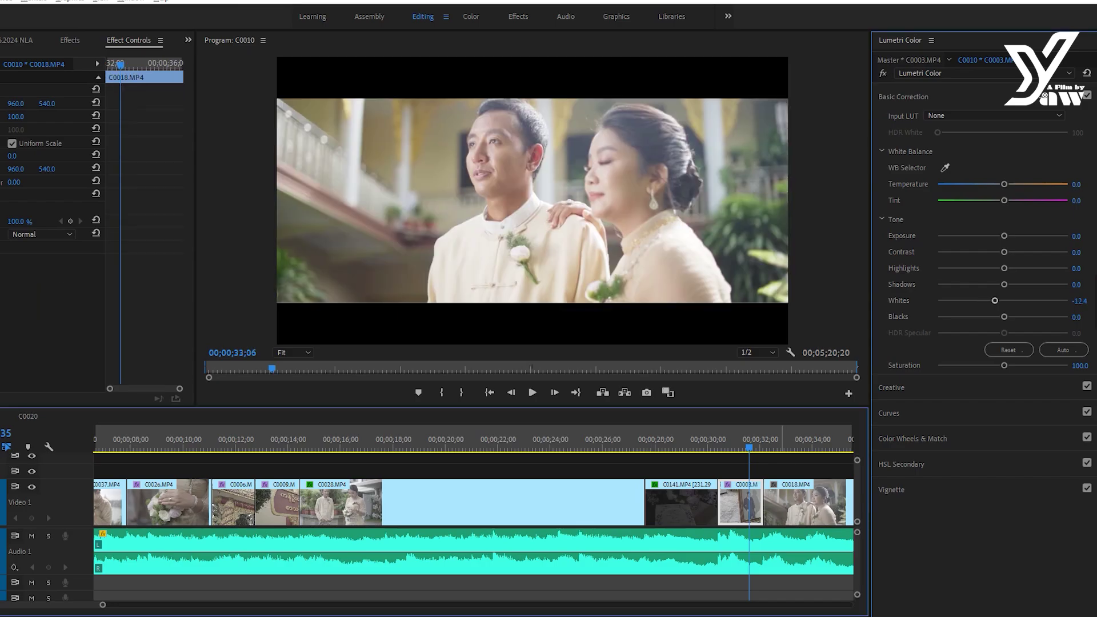
key(ctrl+alt+v)
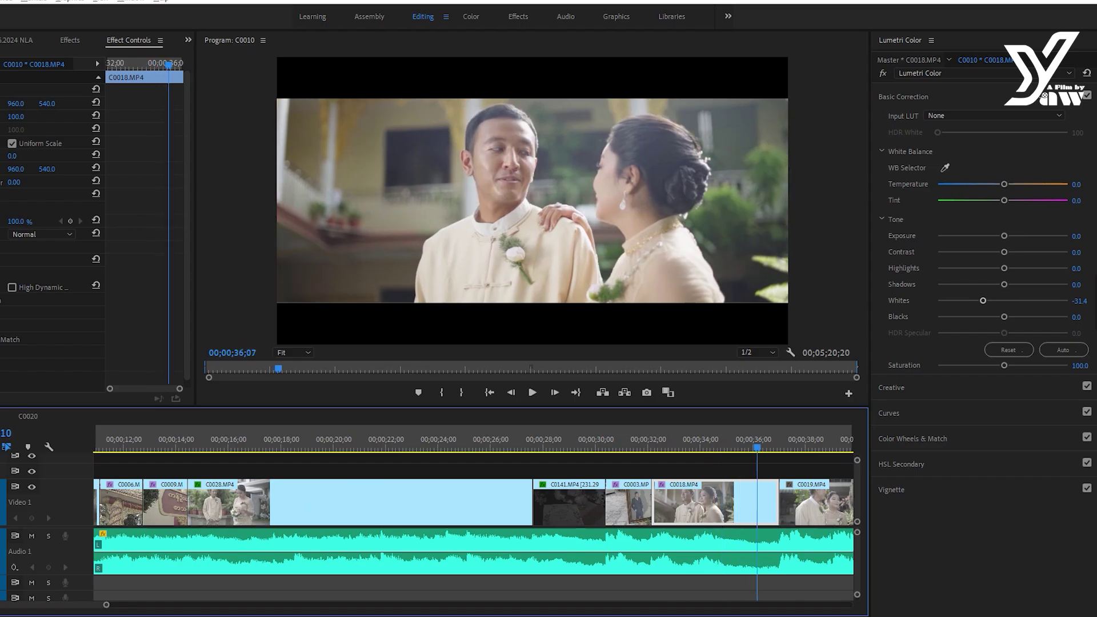
key(space)
key(ctrl+alt+v)
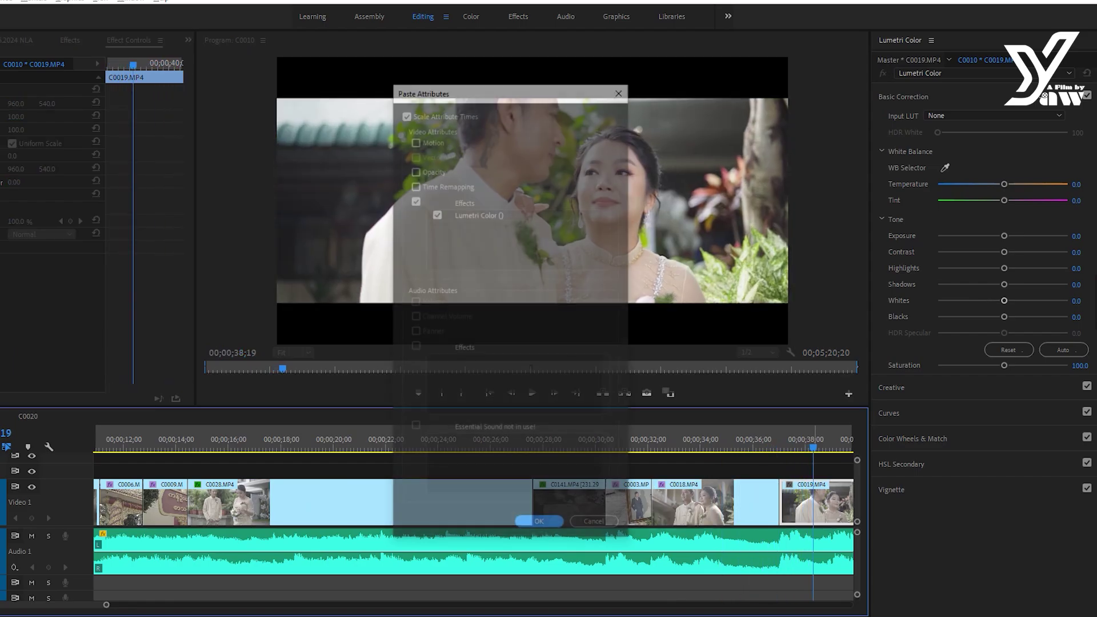
- Finish pasting the grade onto C0019, paste it onto C0020, and ease C0020's whites to -21.9
key(Return)
key(space)
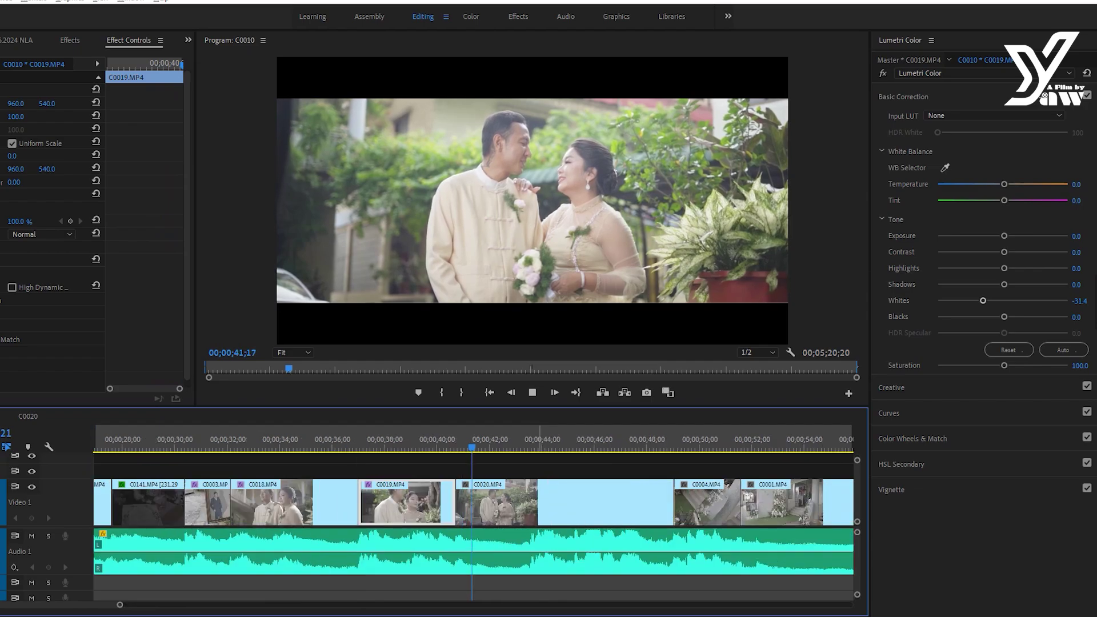
click(555, 439)
key(space)
key(ctrl+alt+v)
key(Return)
drag(983, 301, 992, 300)
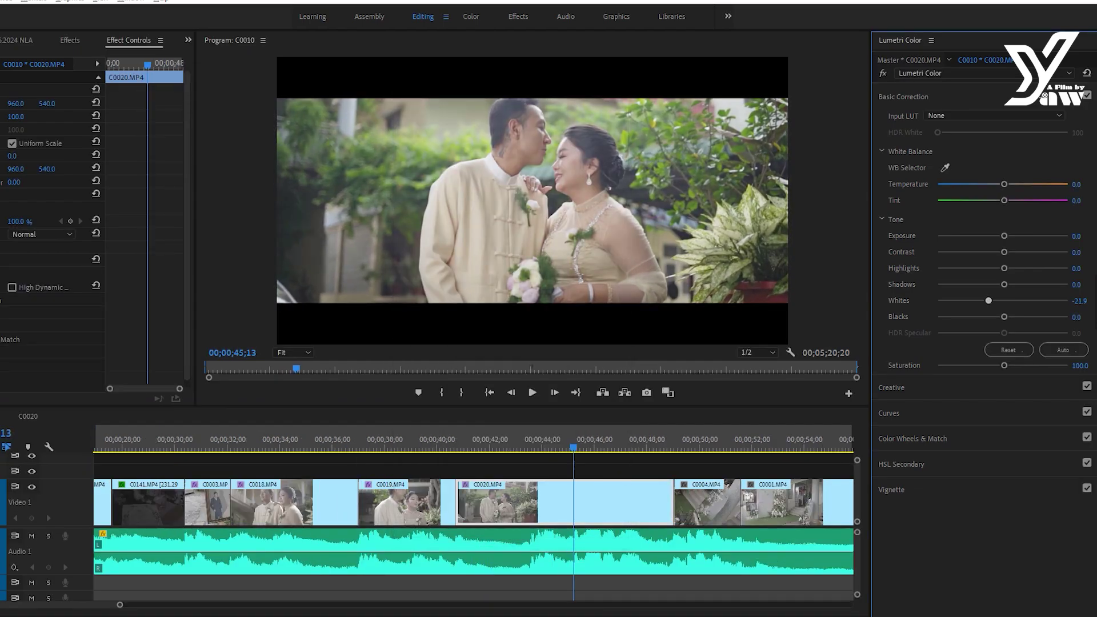
key(space)
- Set C0001's whites to -31.4 and reset C0004's whites to 0.0
click(691, 439)
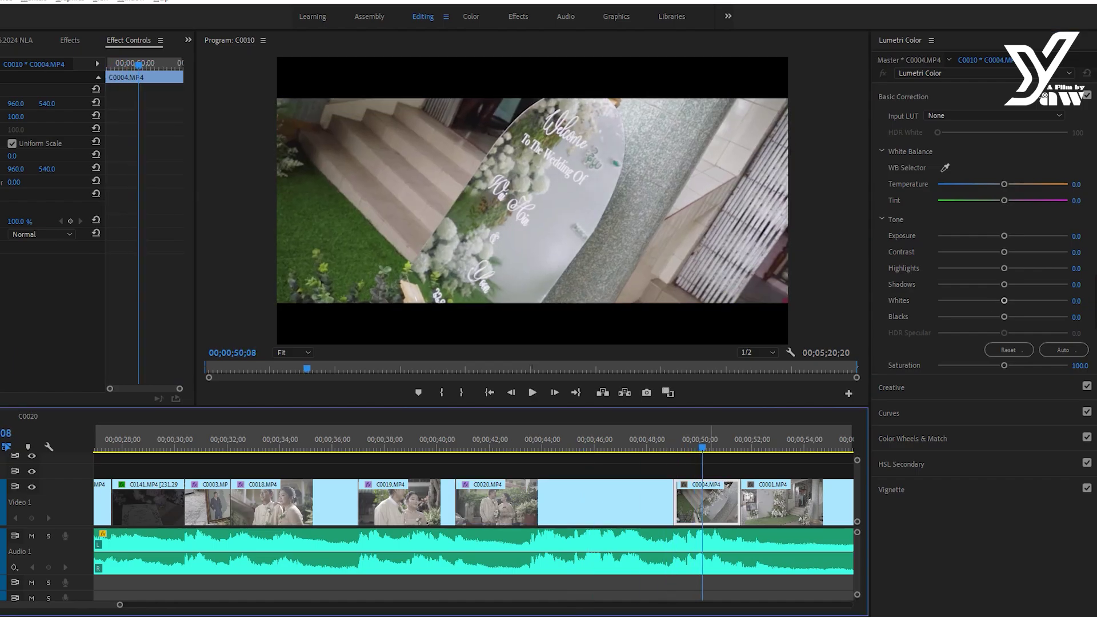
key(space)
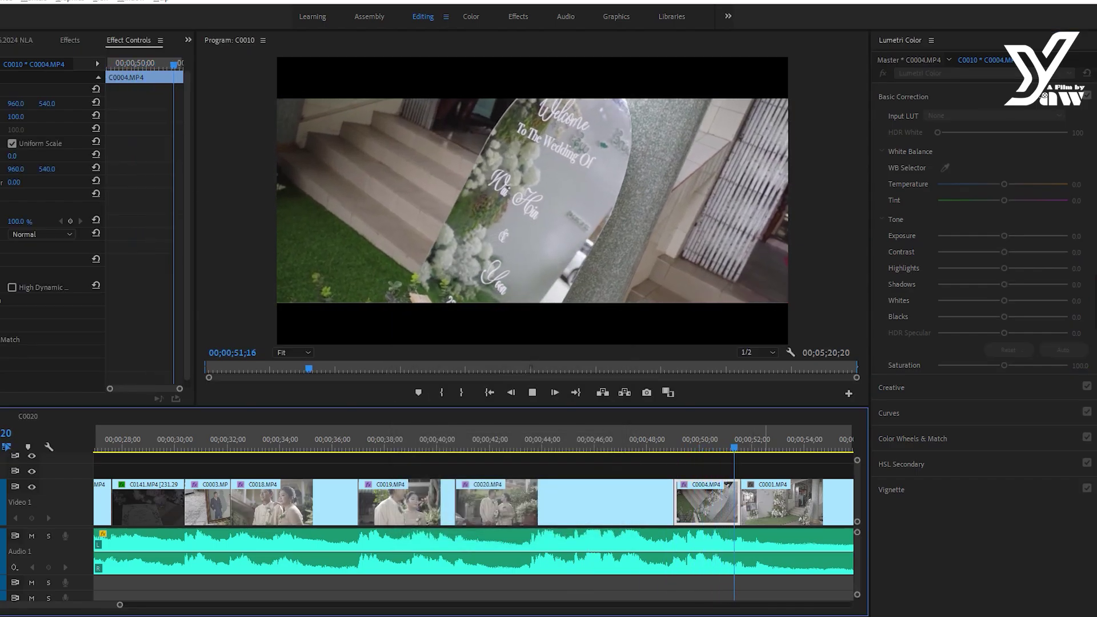
key(space)
mouse_move(1005, 300)
mouse_down()
mouse_move(983, 300)
mouse_move(1002, 300)
mouse_up()
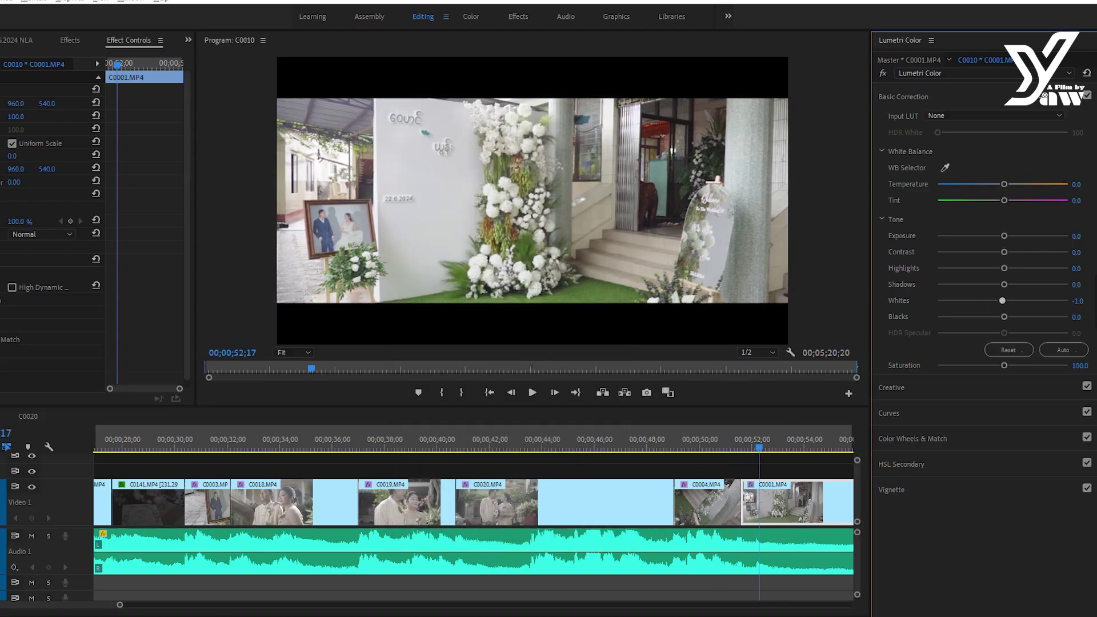
click(711, 439)
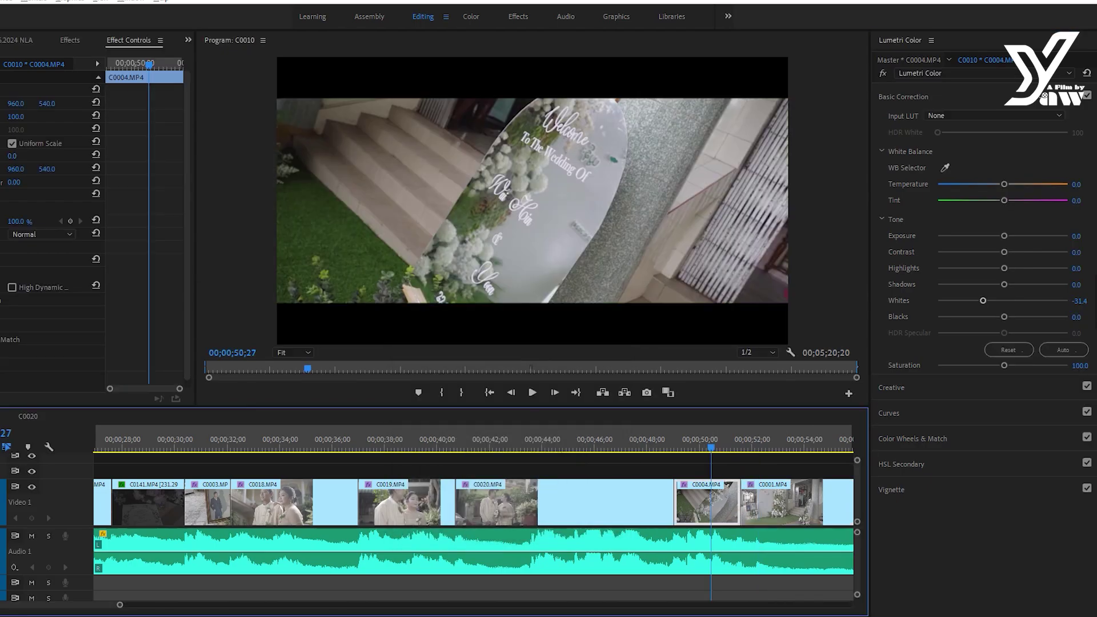
drag(983, 301, 1003, 300)
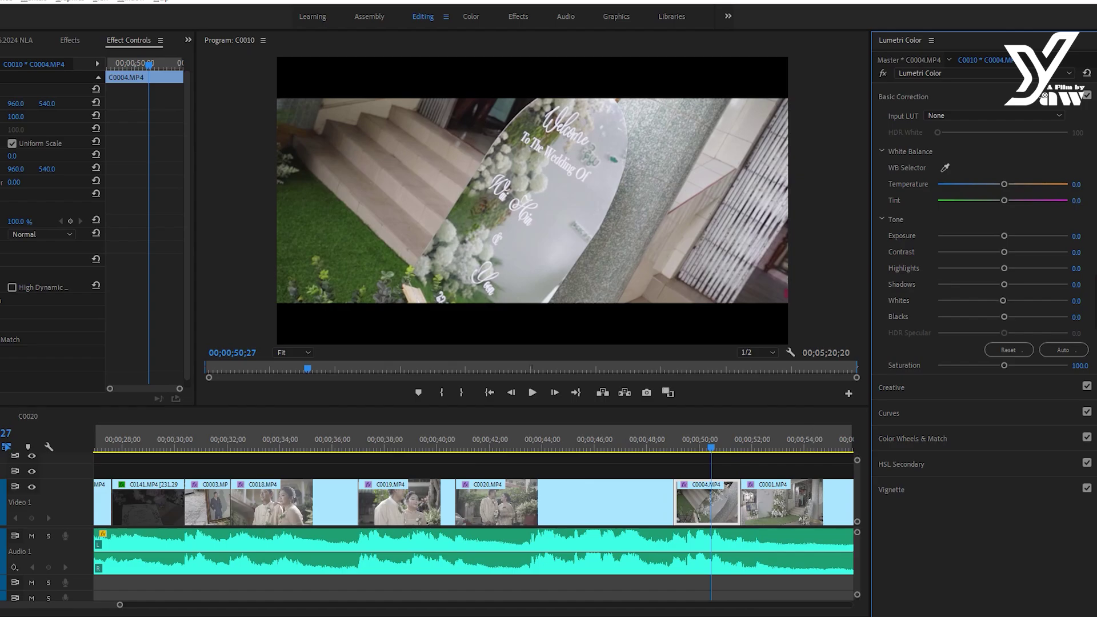
click(806, 439)
scroll(475, 503, down, 5)
click(471, 440)
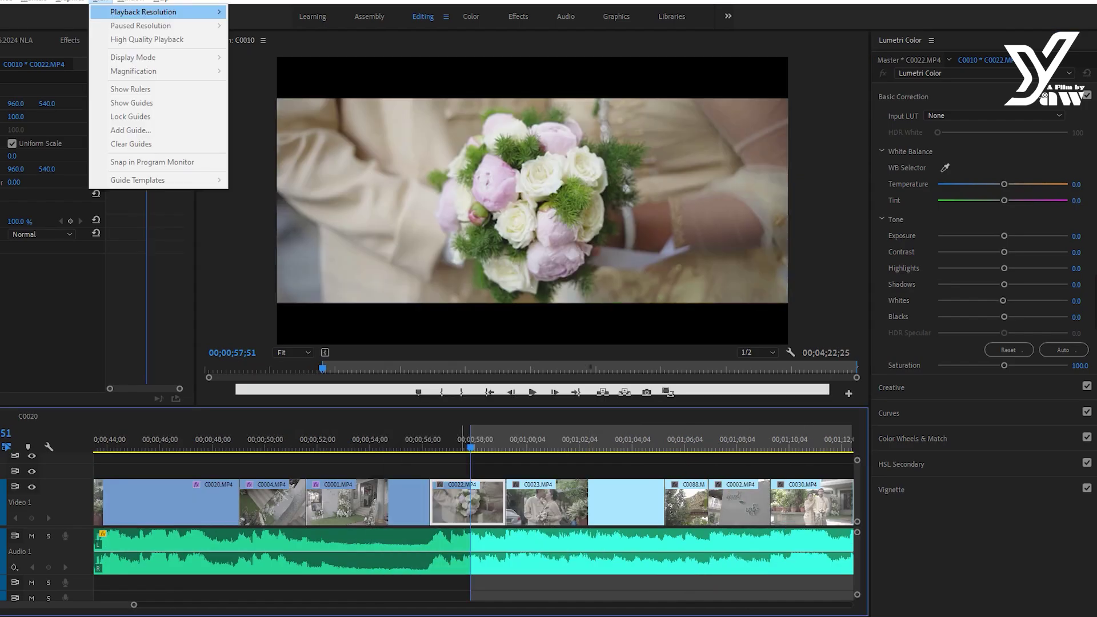
- Paste the copied Lumetri correction onto clip C0022 and play it back
key(ctrl+alt+v)
key(space)
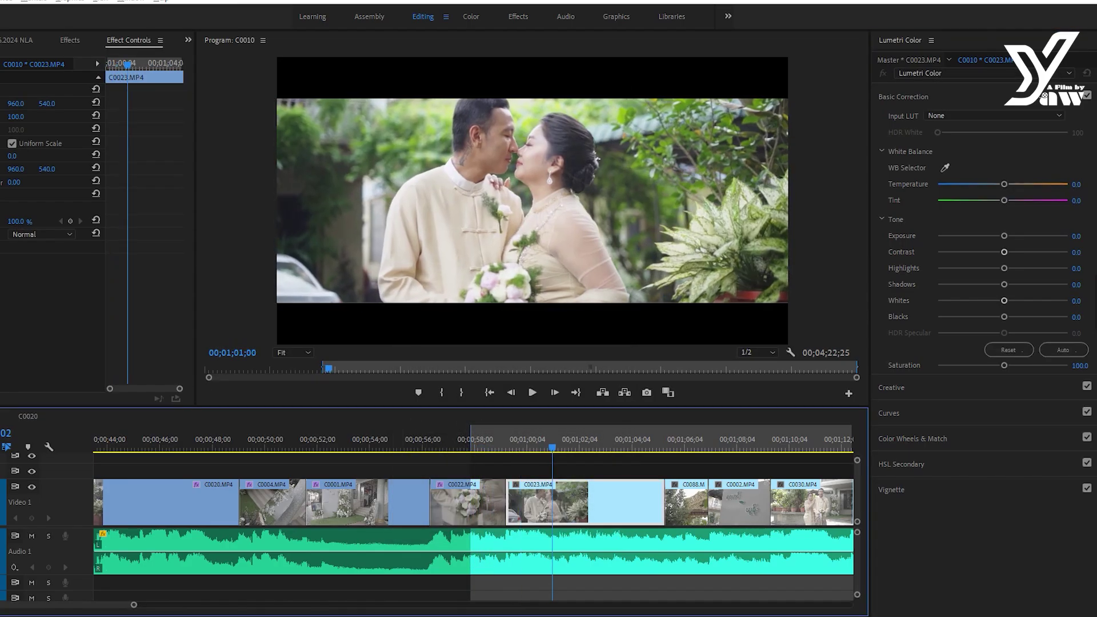
key(alt+v)
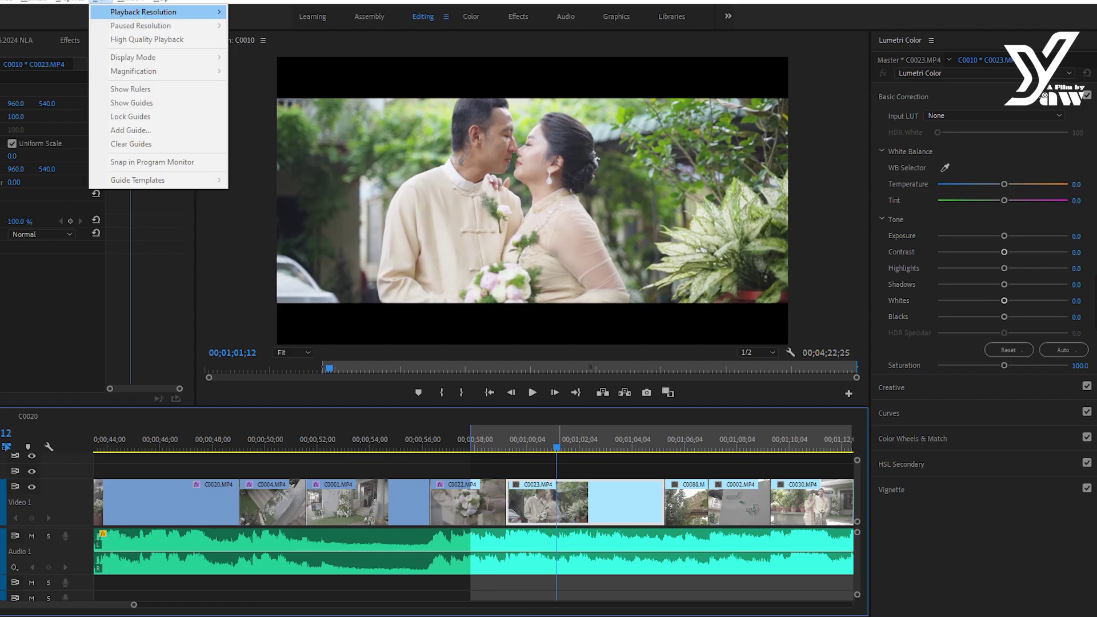
key(Escape)
key(alt+v)
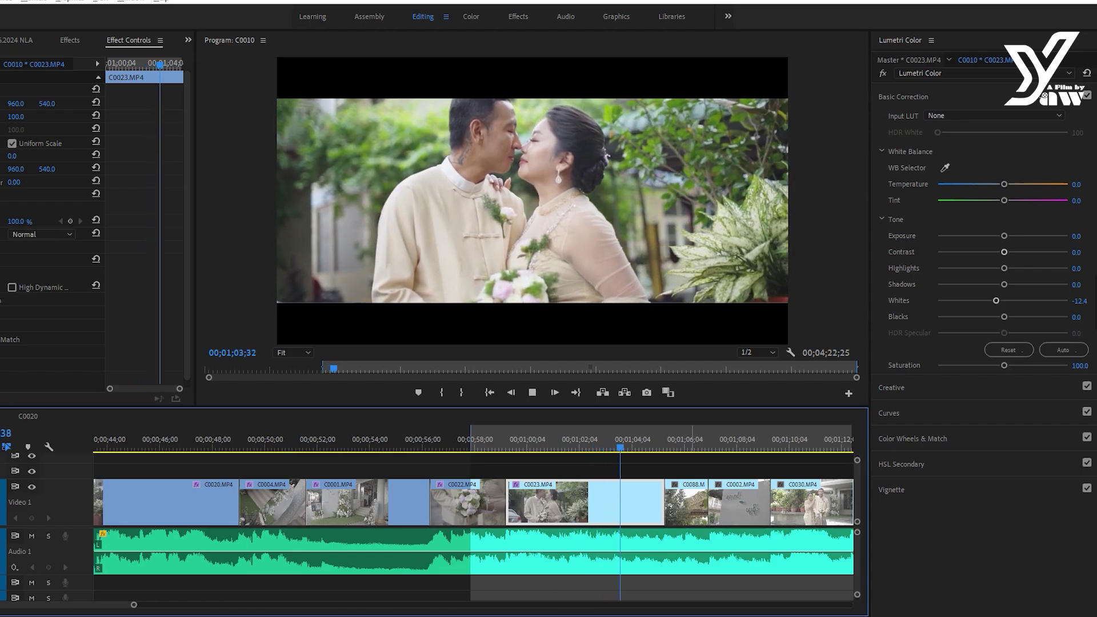
- Stop on clip C0088 and paste the Lumetri correction onto it
key(space)
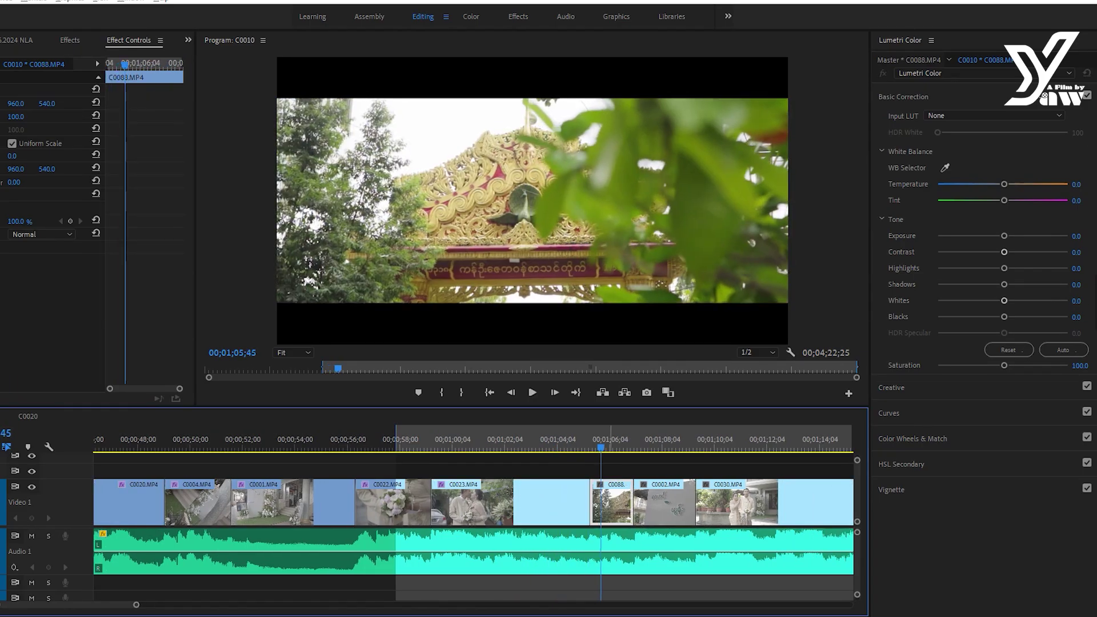
key(alt+v)
key(Escape)
key(ctrl+alt+v)
key(Return)
key(space)
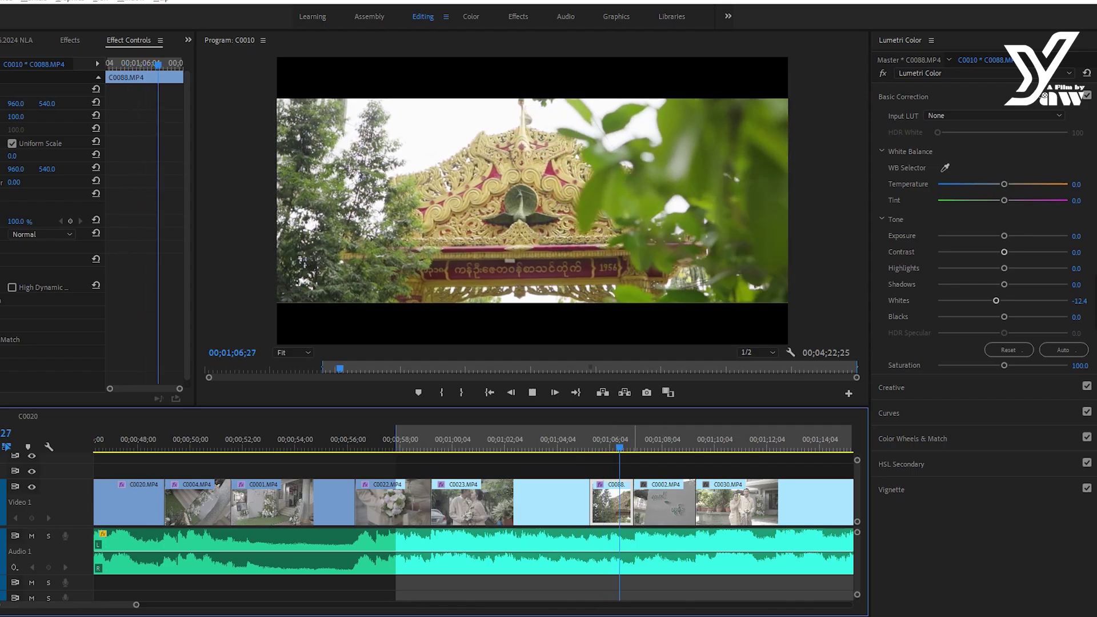
- Stop on clip C0002 and raise its exposure to 0.5
key(space)
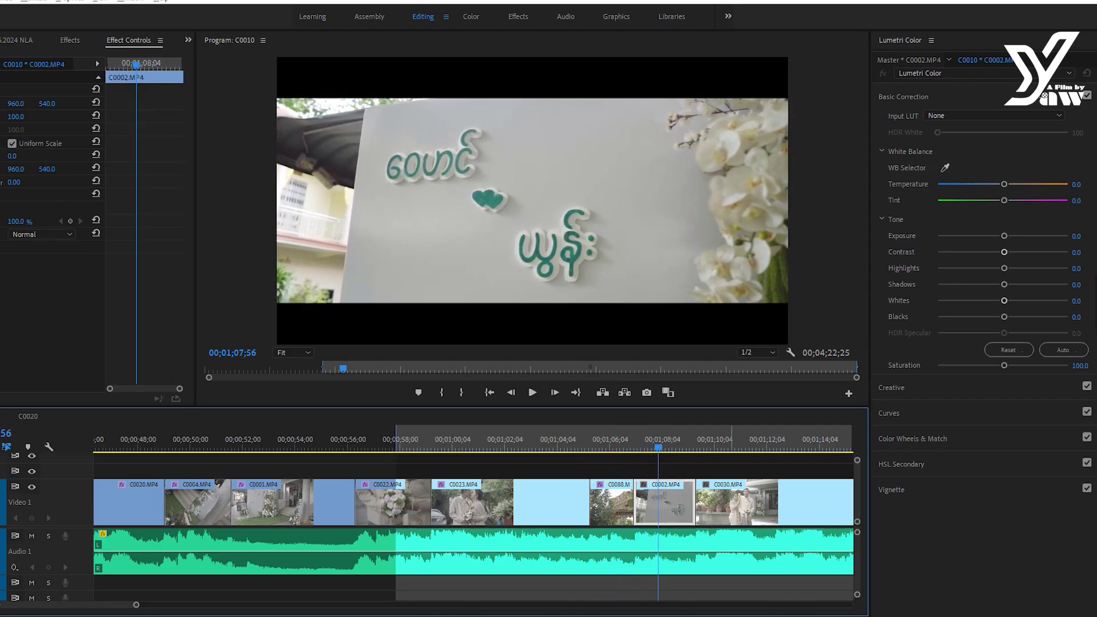
key(alt+v)
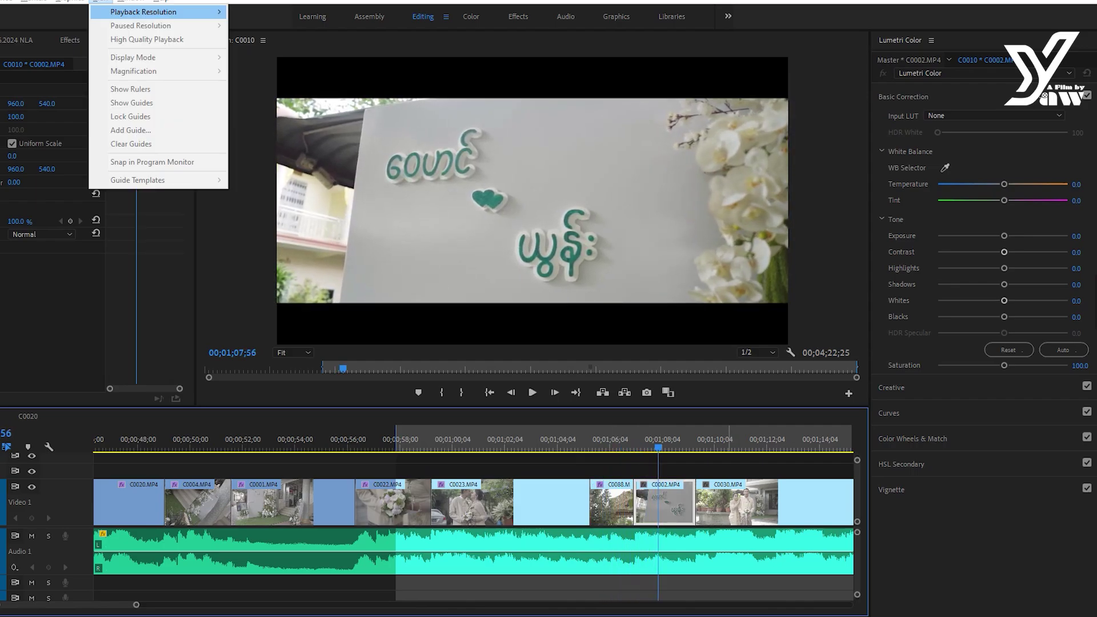
key(Escape)
drag(1004, 236, 1009, 236)
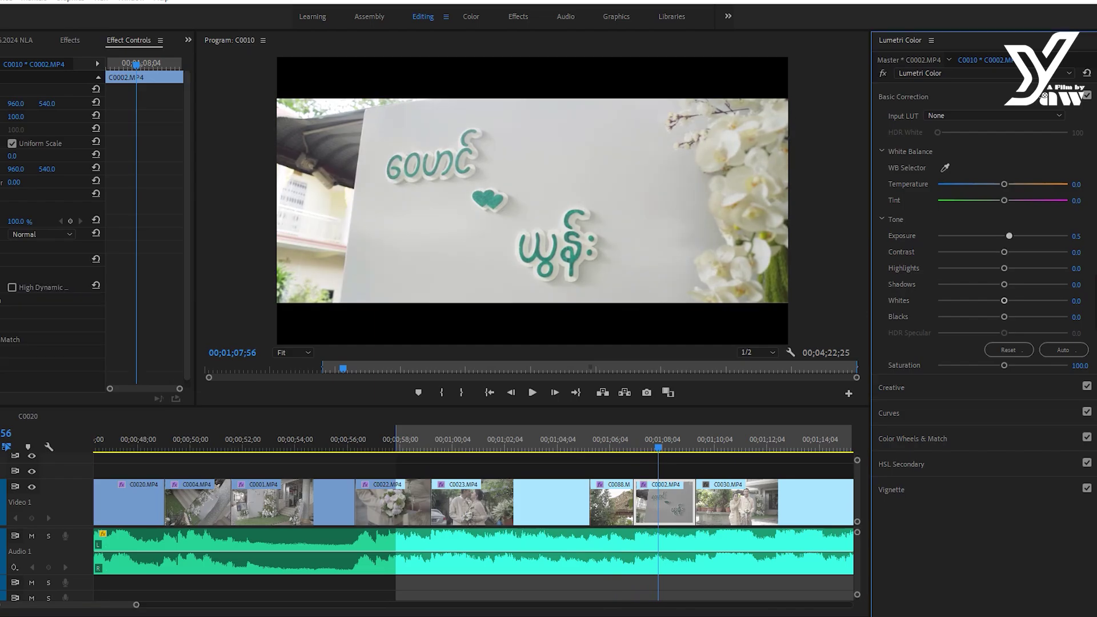
- On clip C0030, lower the Whites to about -41 and preview the change
click(758, 445)
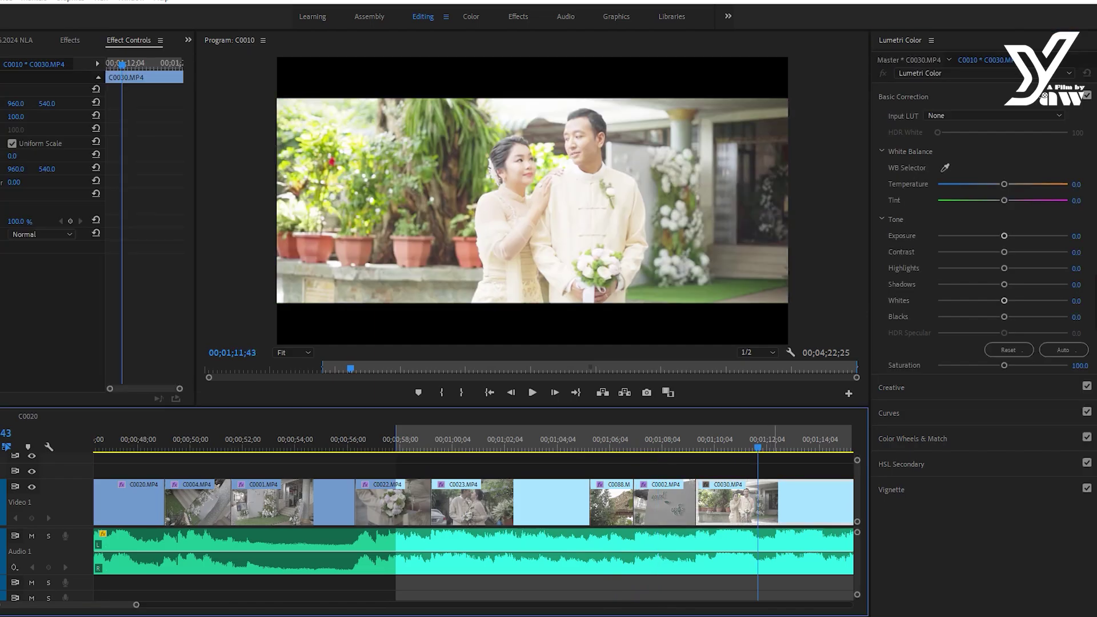
key(alt+v)
key(Escape)
key(alt+v)
key(Escape)
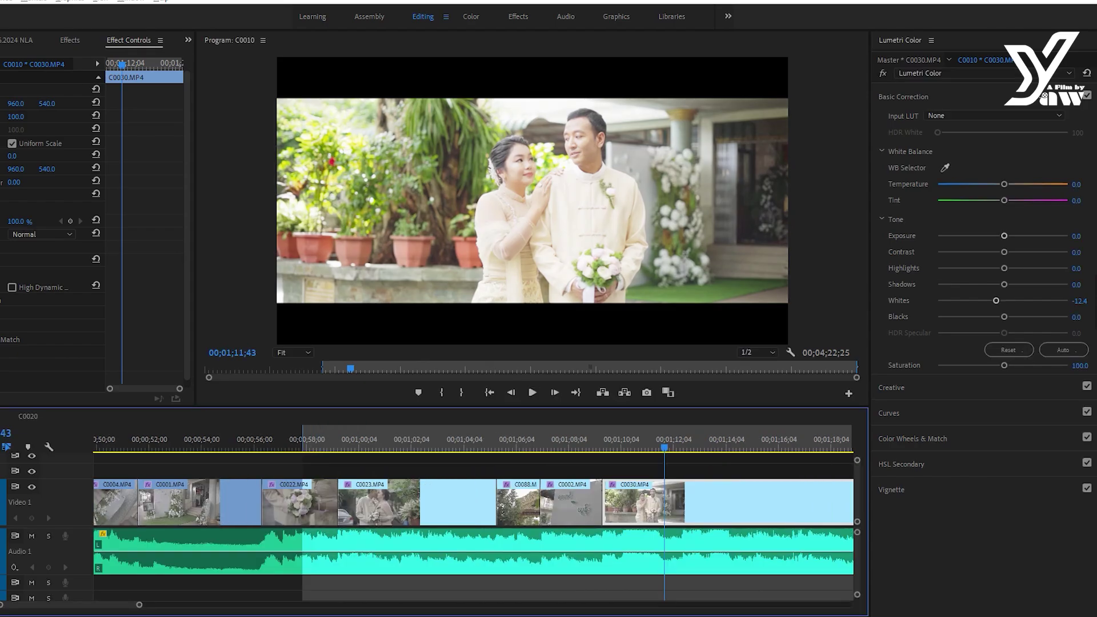
drag(996, 301, 982, 300)
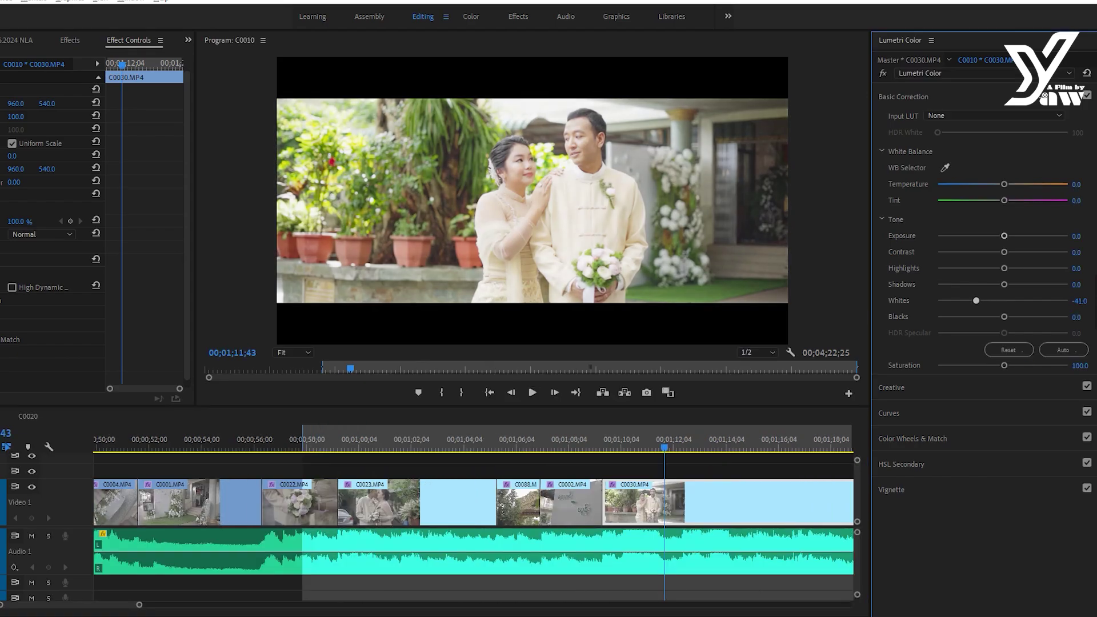
key(space)
- Set an In point at 01;18;43, lower Whites to -79.0, and compare before and after
key(minus)
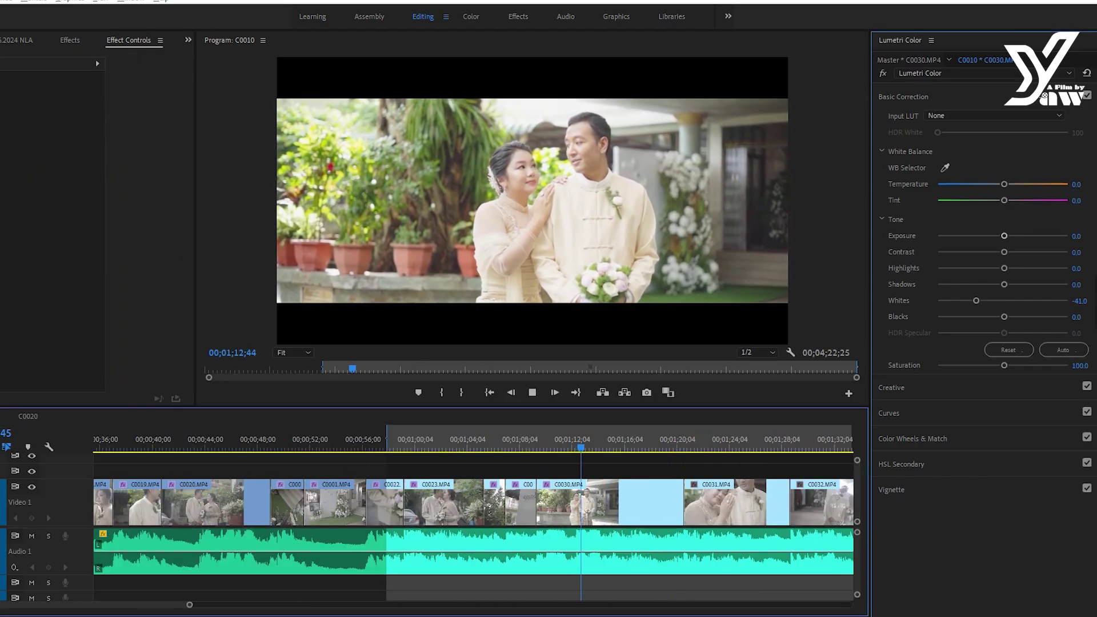
key(space)
key(i)
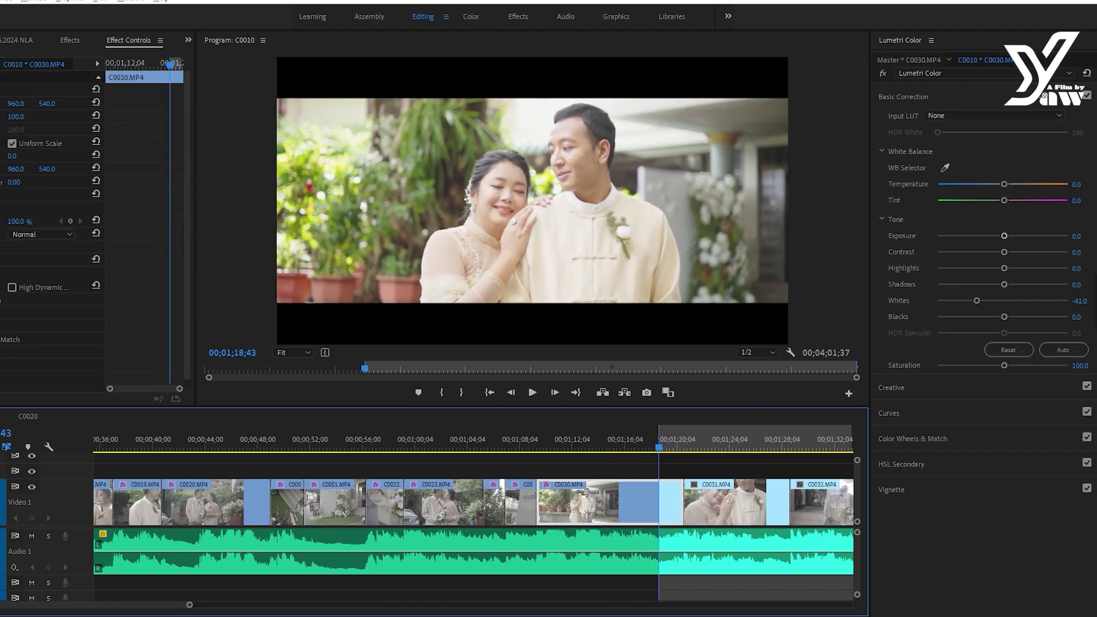
drag(976, 300, 951, 301)
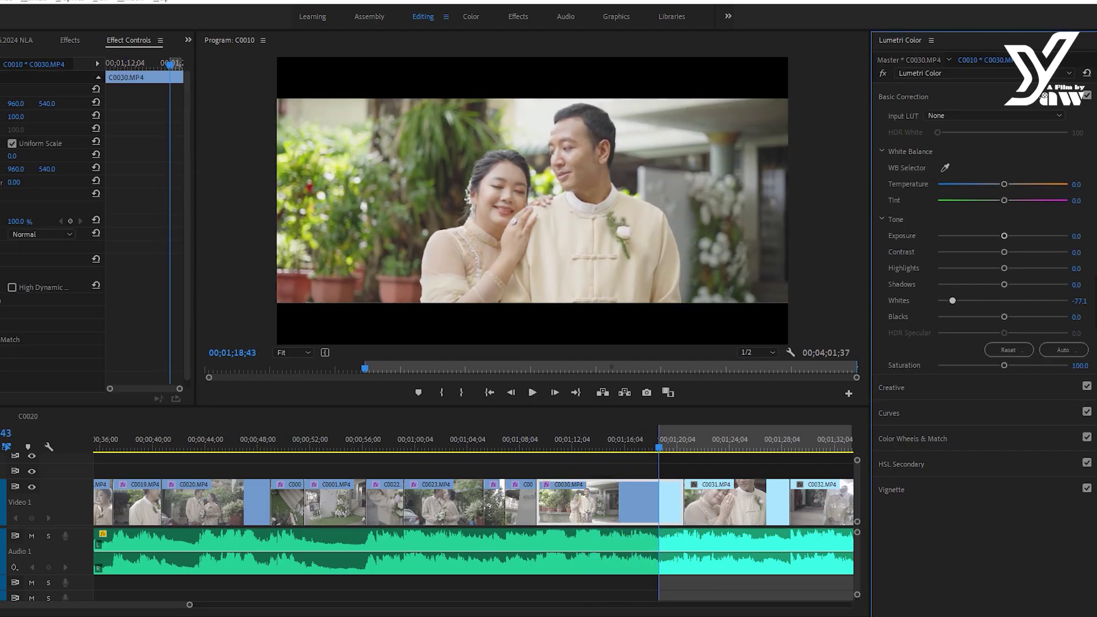
click(1087, 95)
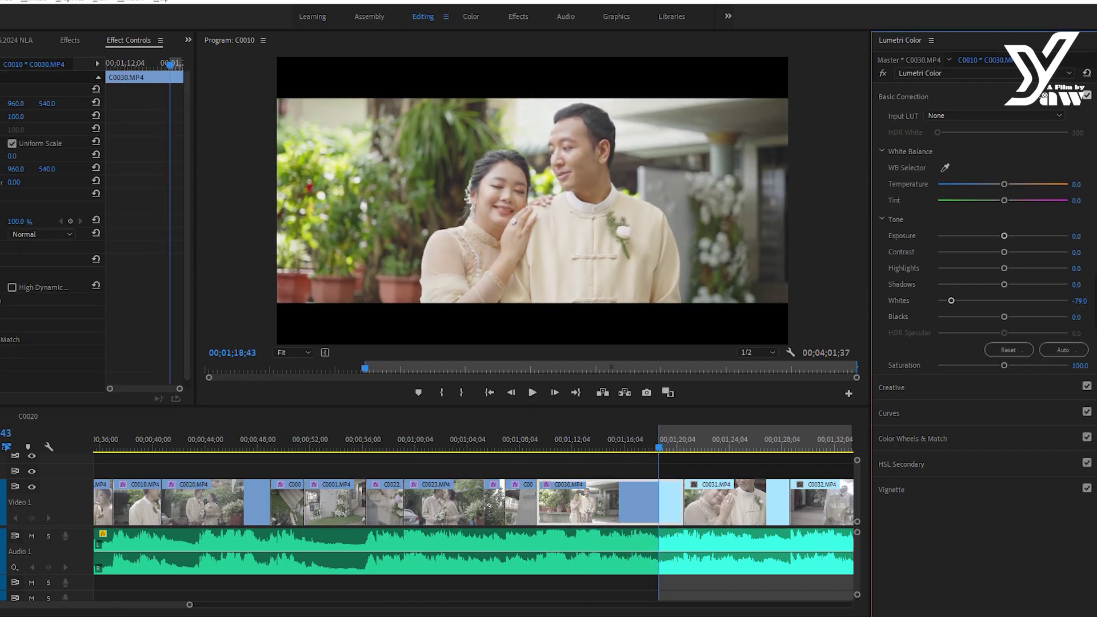
click(1087, 95)
key(space)
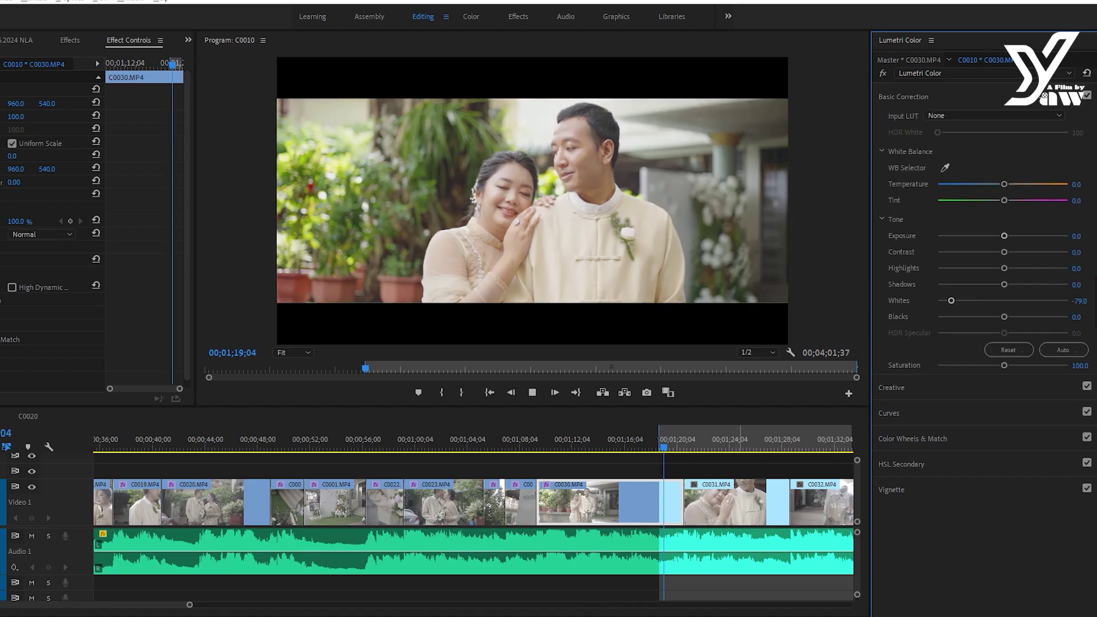
key(minus)
key(equal)
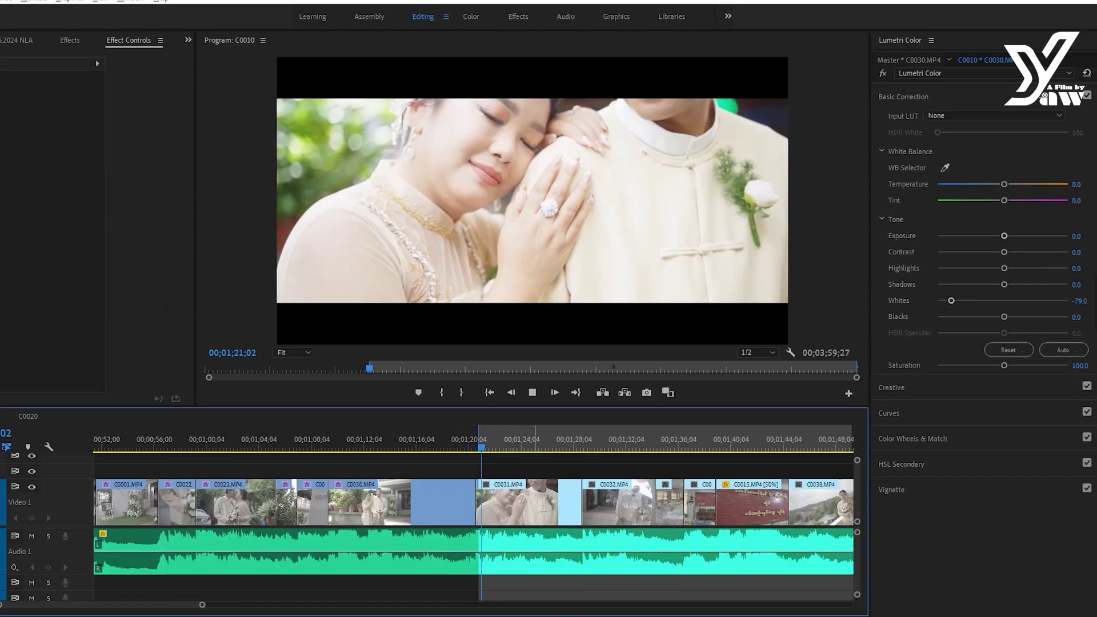
key(space)
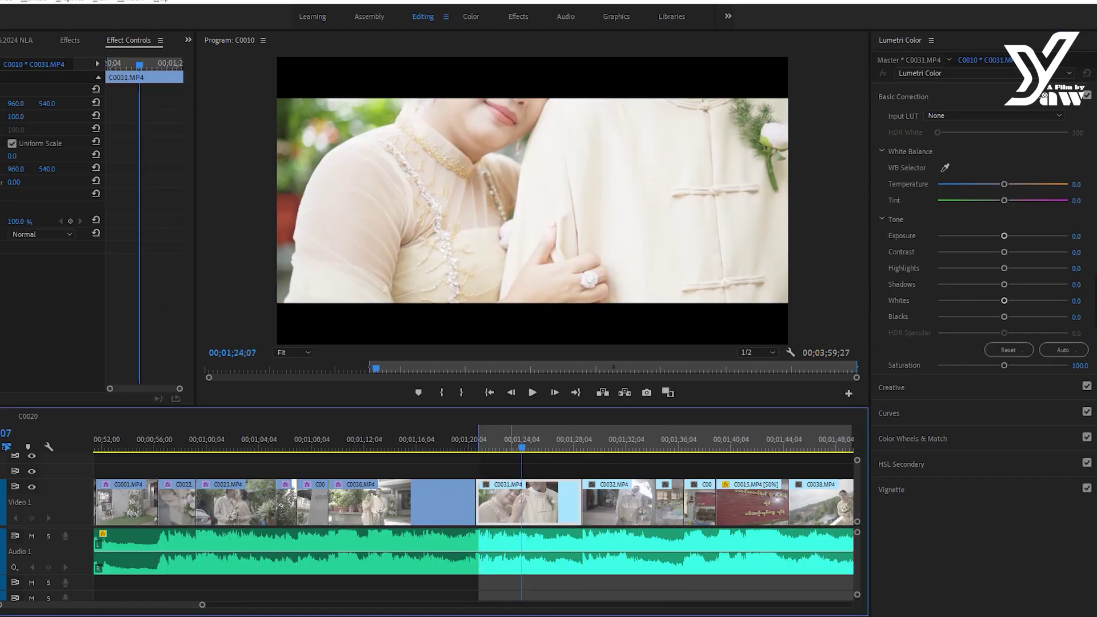
- Paste the Lumetri grade onto C0031 and move its image lower to Position Y 674
key(ctrl+alt+v)
key(Return)
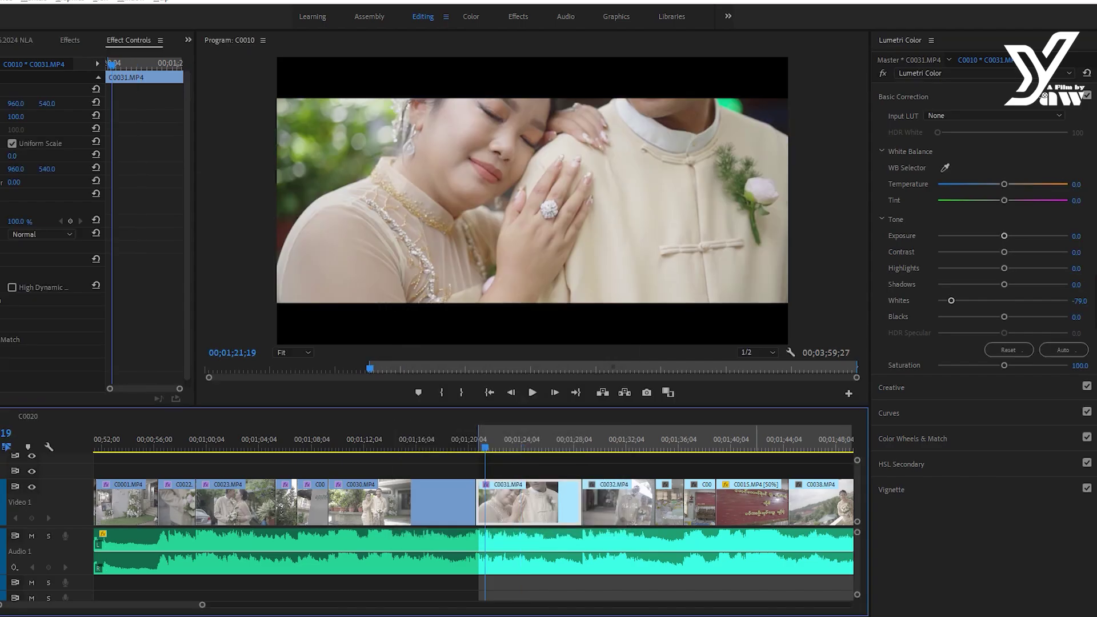
drag(47, 104, 86, 103)
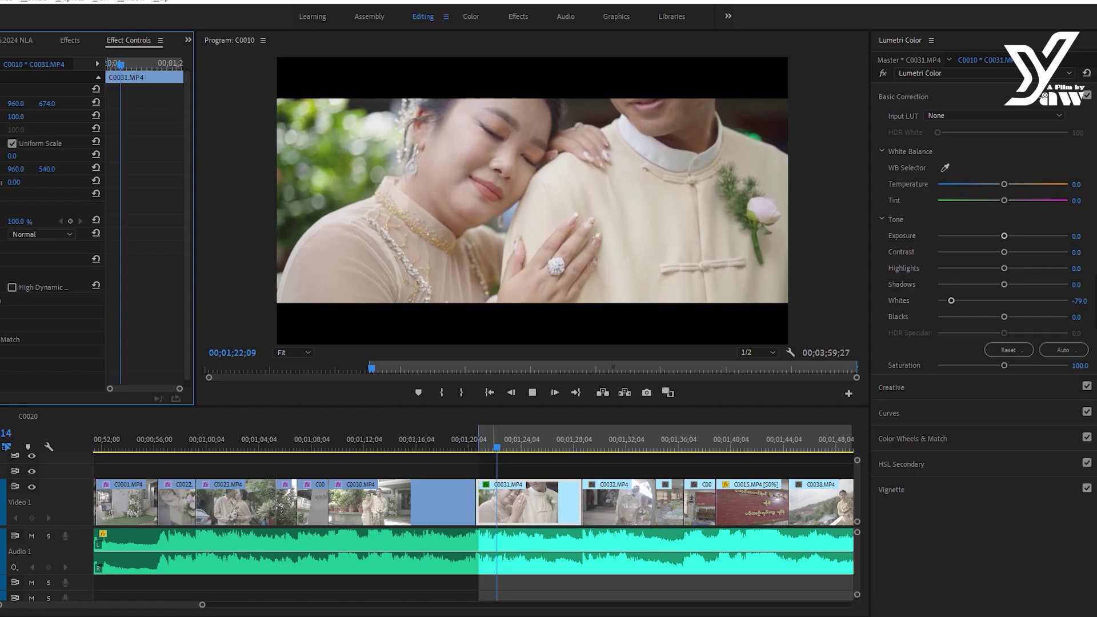
- Bring the next clip's Whites back up, then stop on clip C0038
key(space)
key(space)
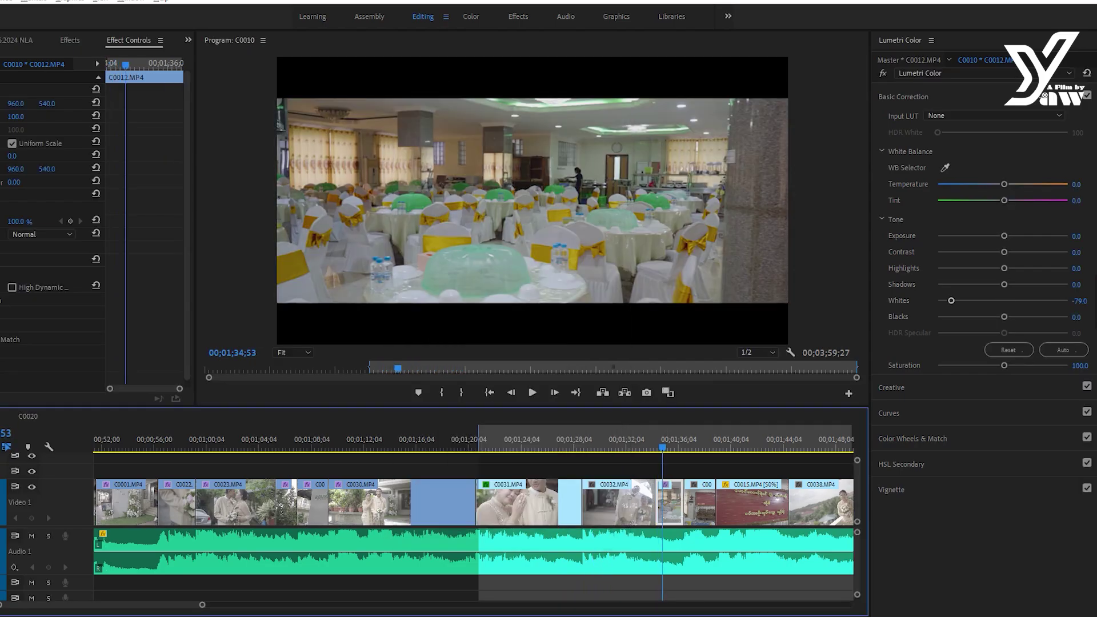
drag(951, 300, 993, 300)
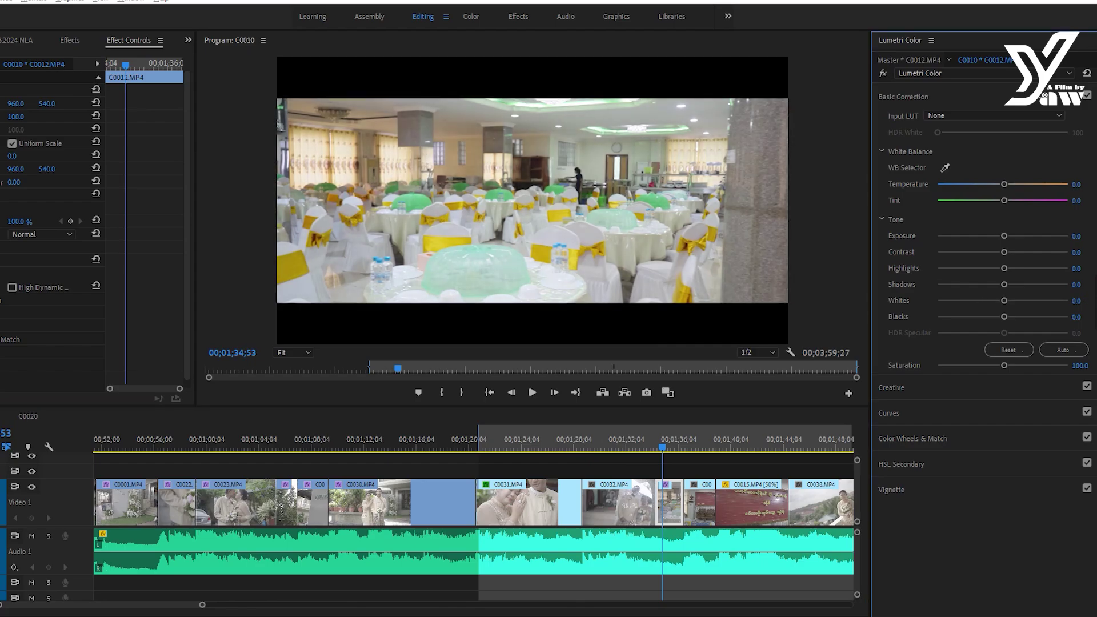
click(686, 443)
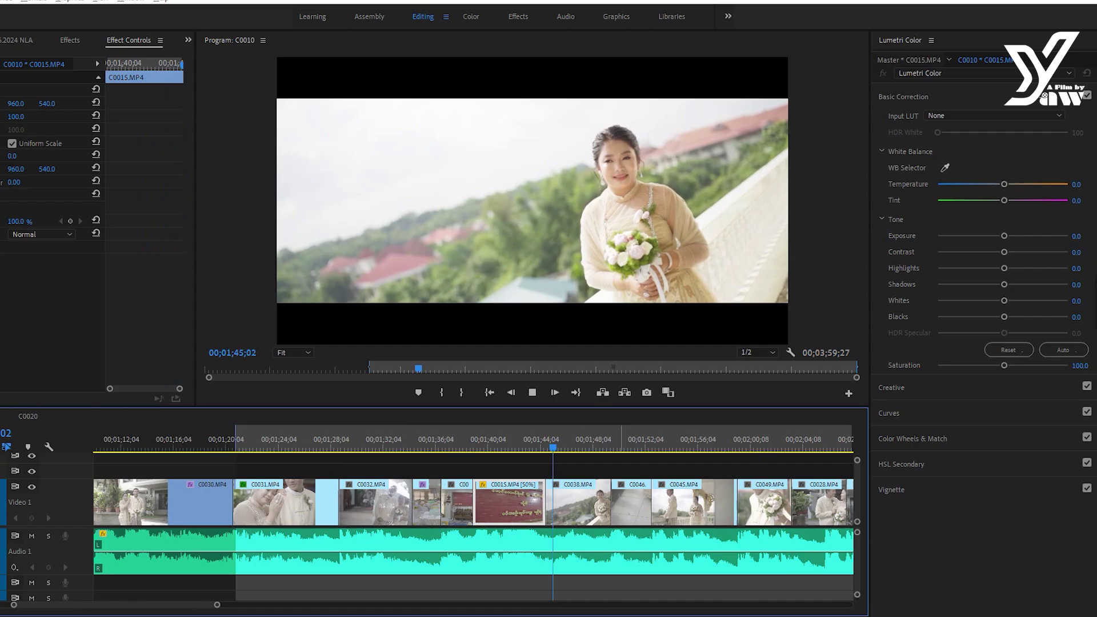
key(space)
- Paste the Lumetri grade onto C0038 and lift its Whites to -52.4
key(ctrl+alt+v)
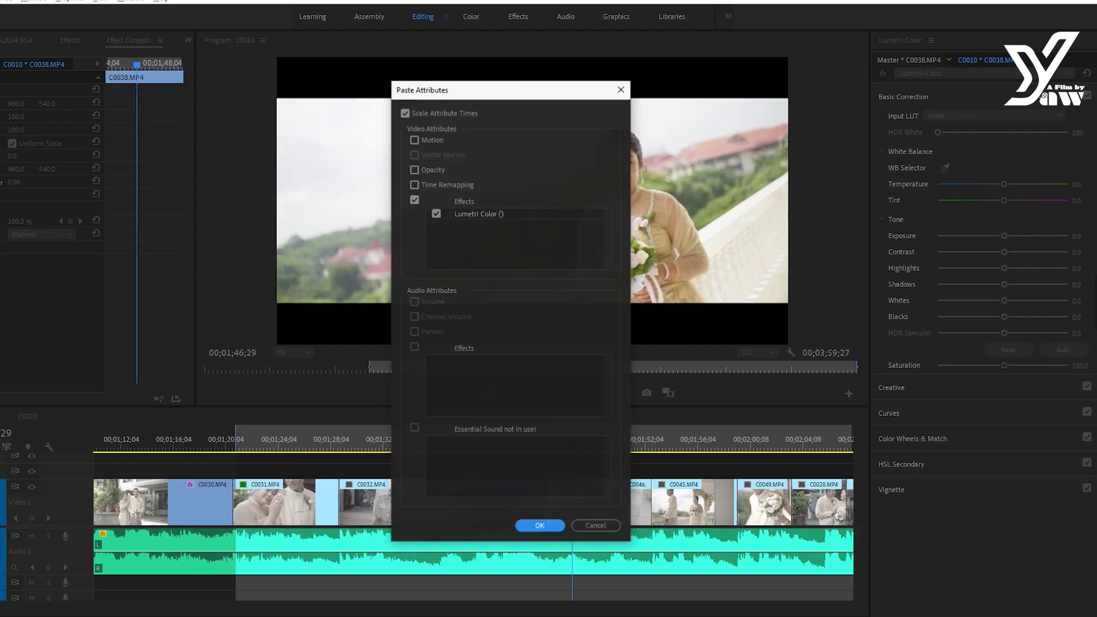
key(Return)
drag(951, 301, 969, 301)
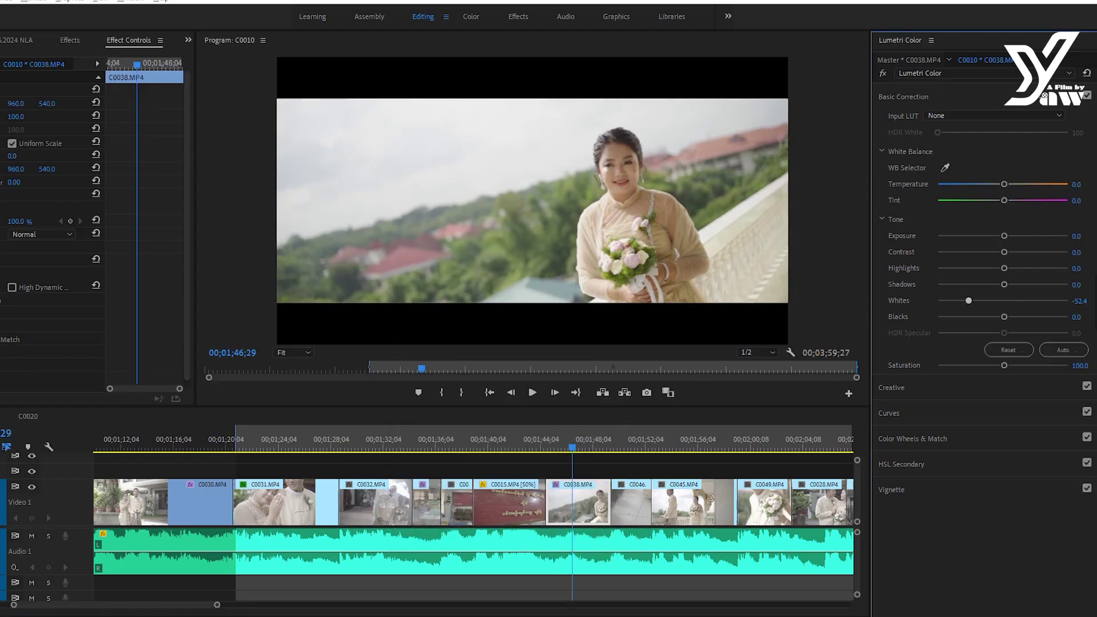
key(space)
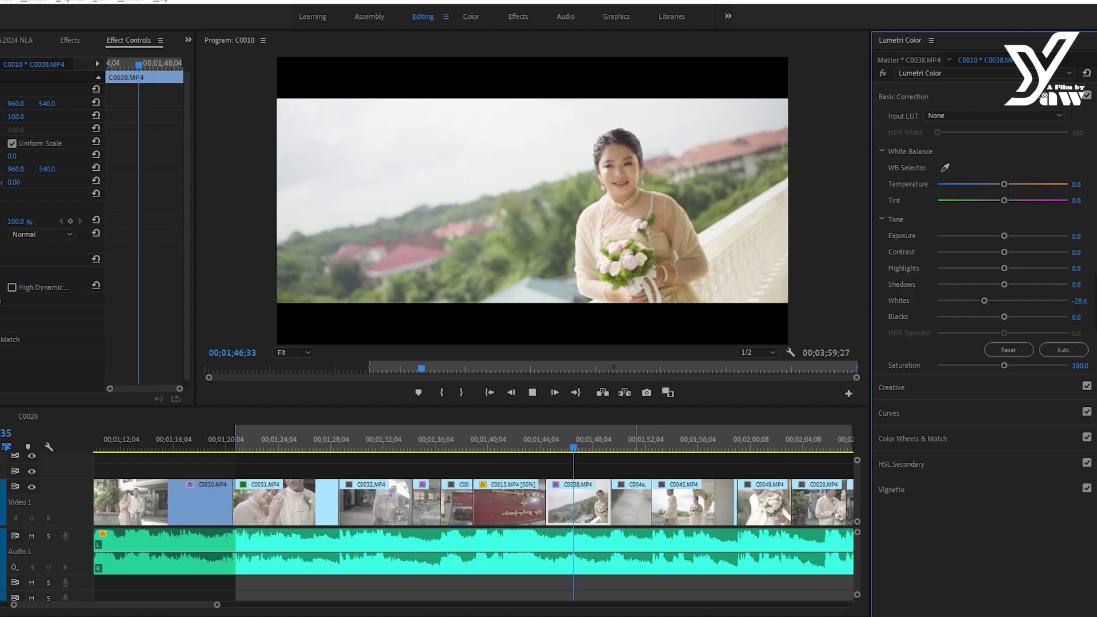
- Select C0046, paste the Lumetri grade, and raise its image within the letterbox
key(space)
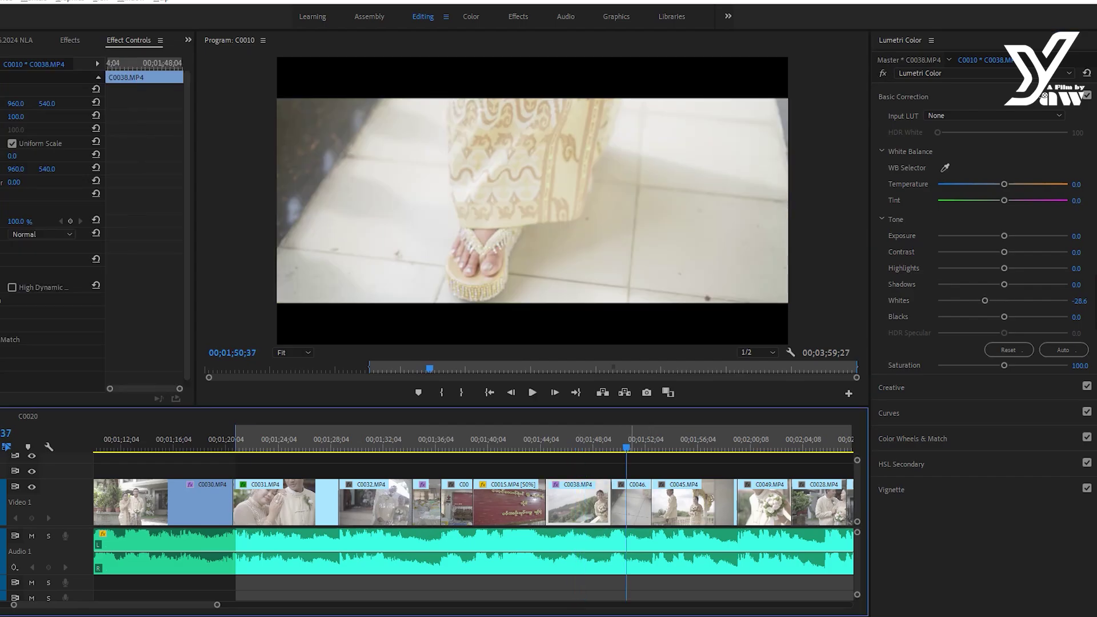
key(d)
key(ctrl+alt+v)
key(Return)
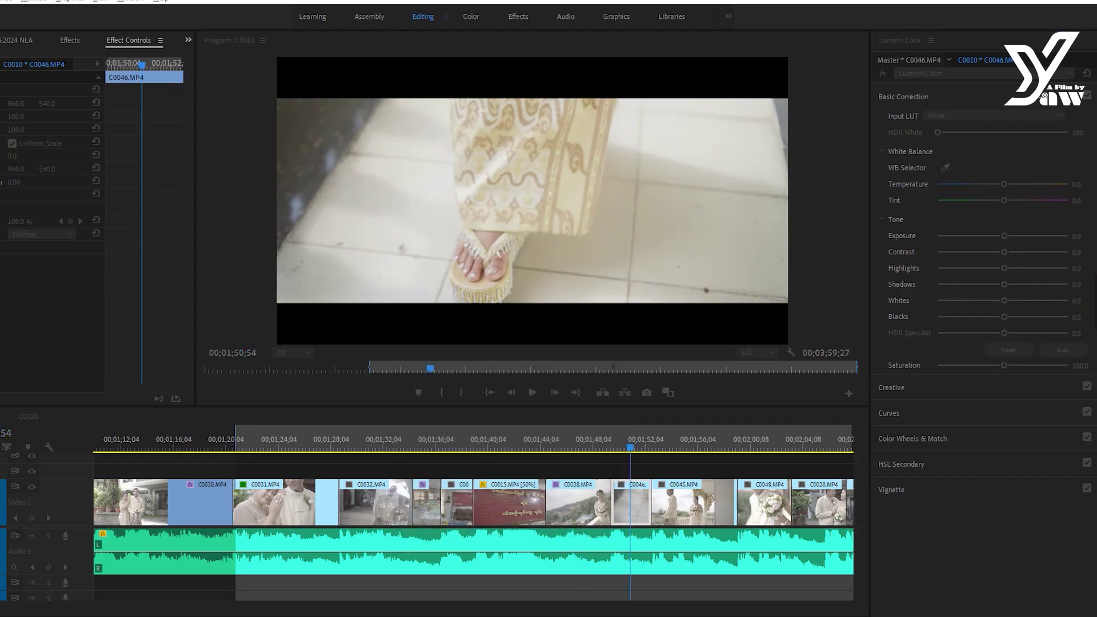
drag(47, 104, 34, 104)
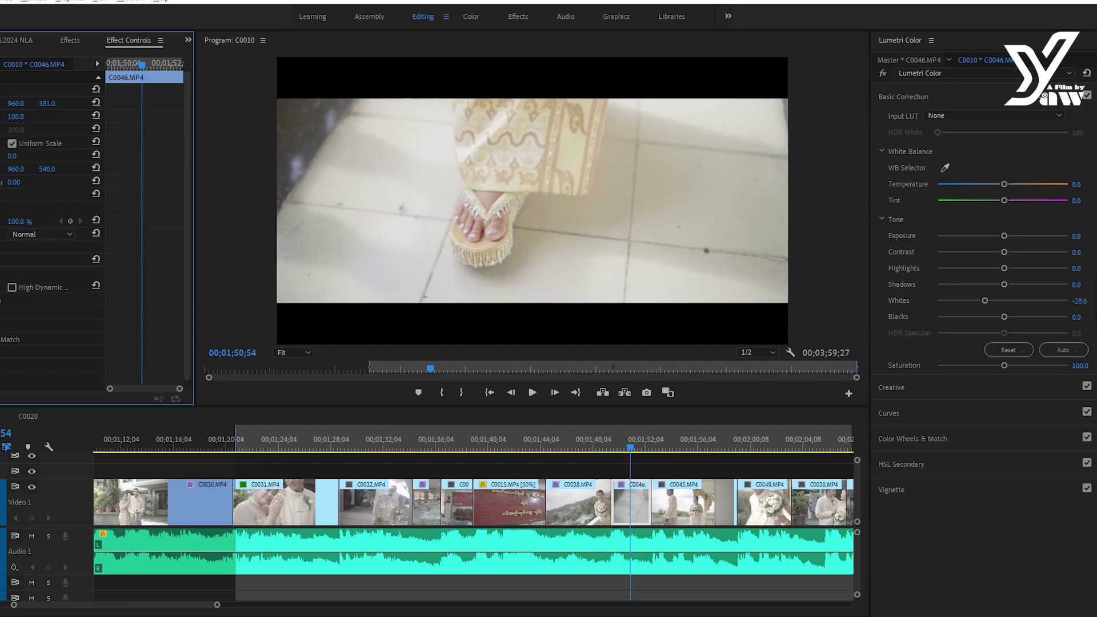
key(space)
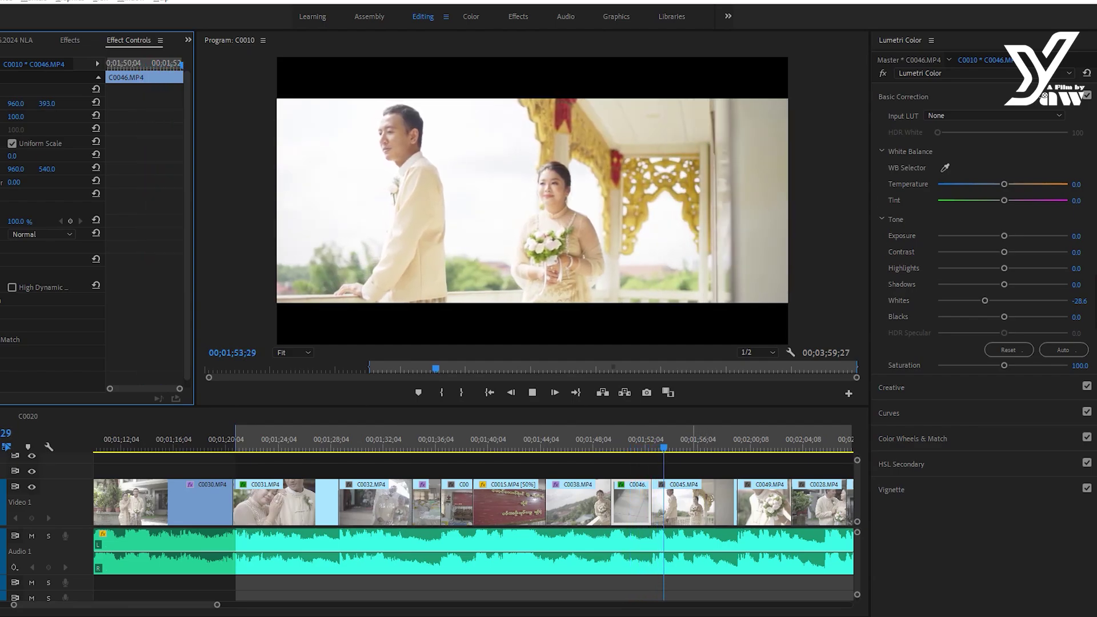
- Darken C0045's Whites to -45.7, comparing with basic correction toggled off and on
key(space)
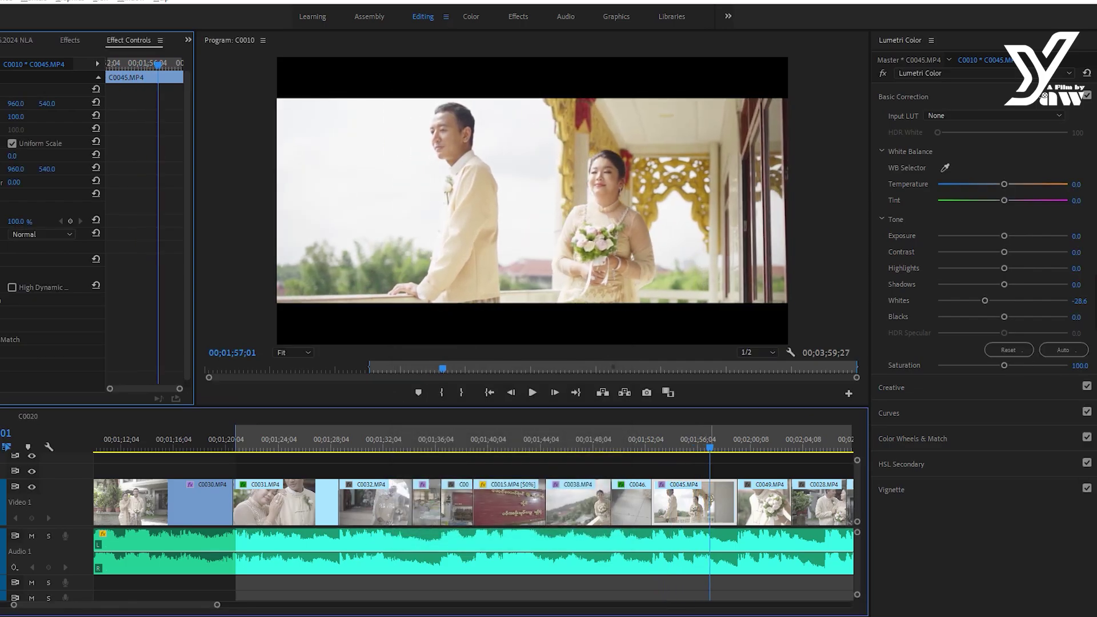
drag(985, 301, 973, 301)
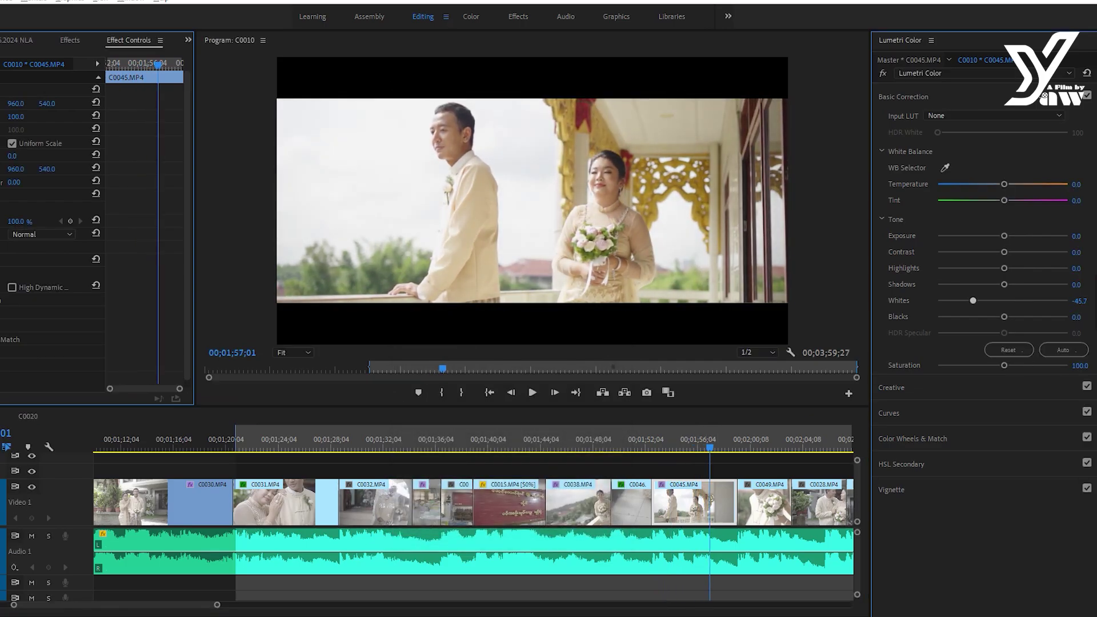
click(1087, 95)
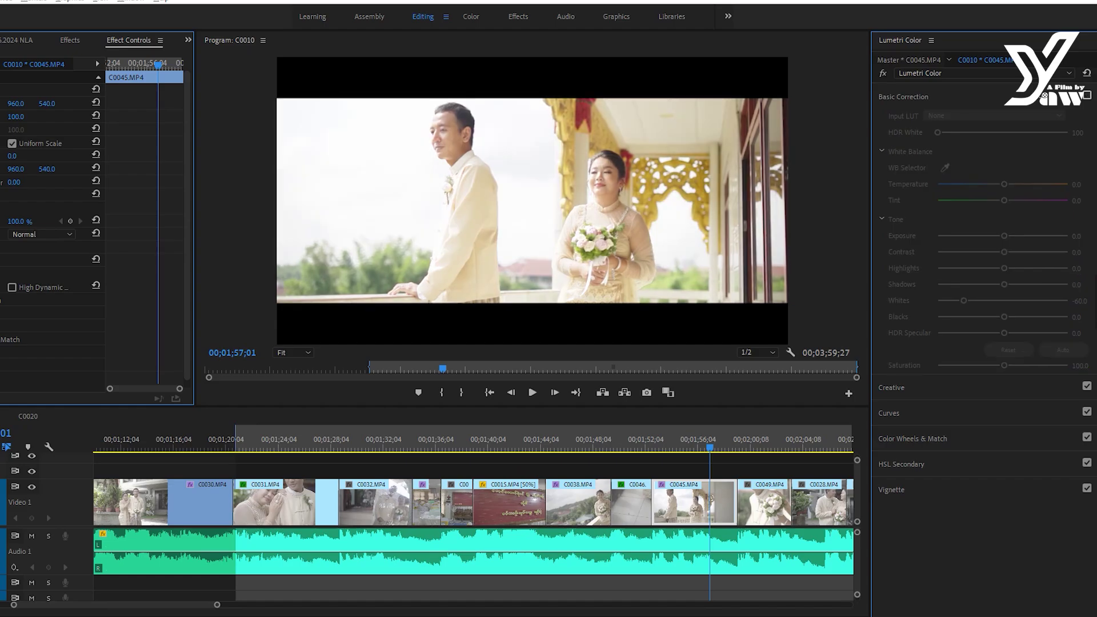
click(1087, 95)
click(1087, 95)
key(space)
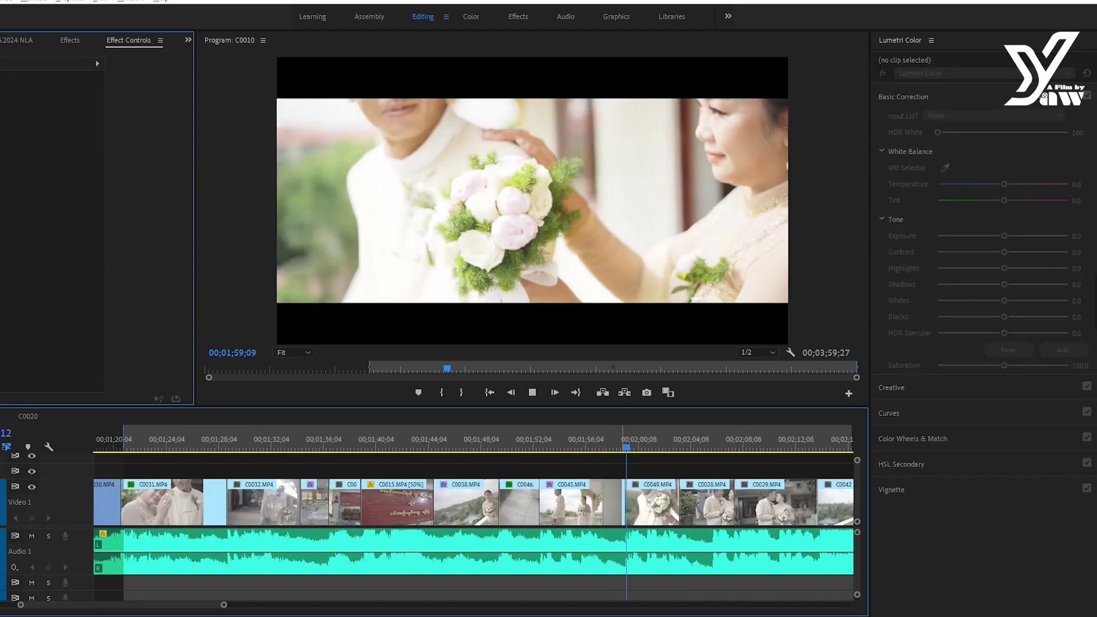
- Lower the C0049 image in the letterbox and bring its Whites down to -56.2
key(space)
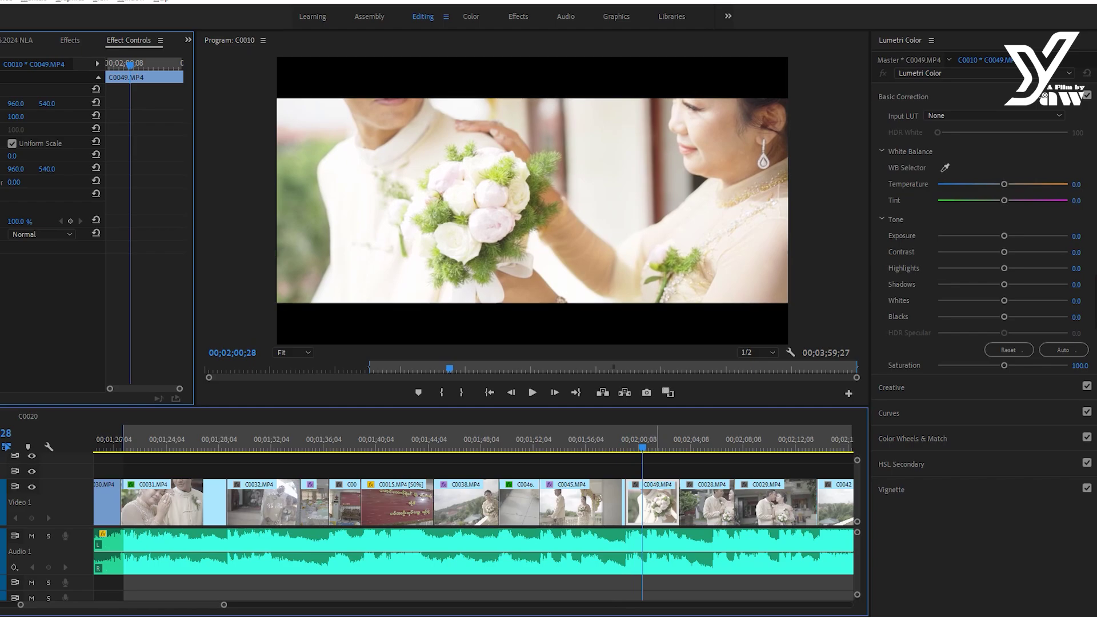
drag(1004, 301, 984, 301)
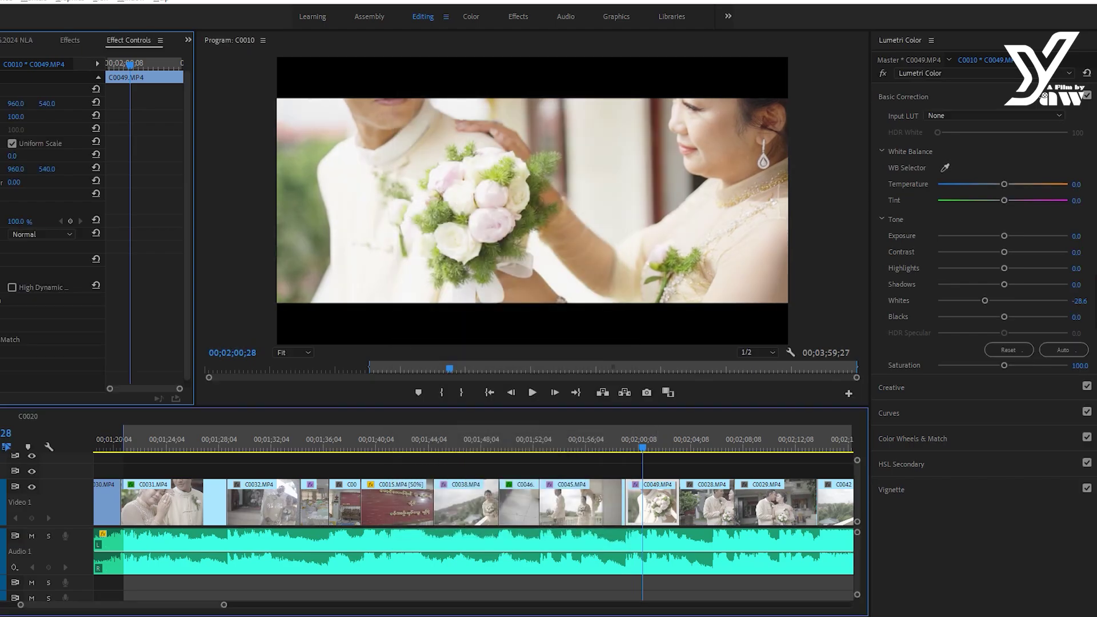
mouse_move(47, 103)
mouse_down()
mouse_move(74, 103)
mouse_move(40, 103)
mouse_up()
key(space)
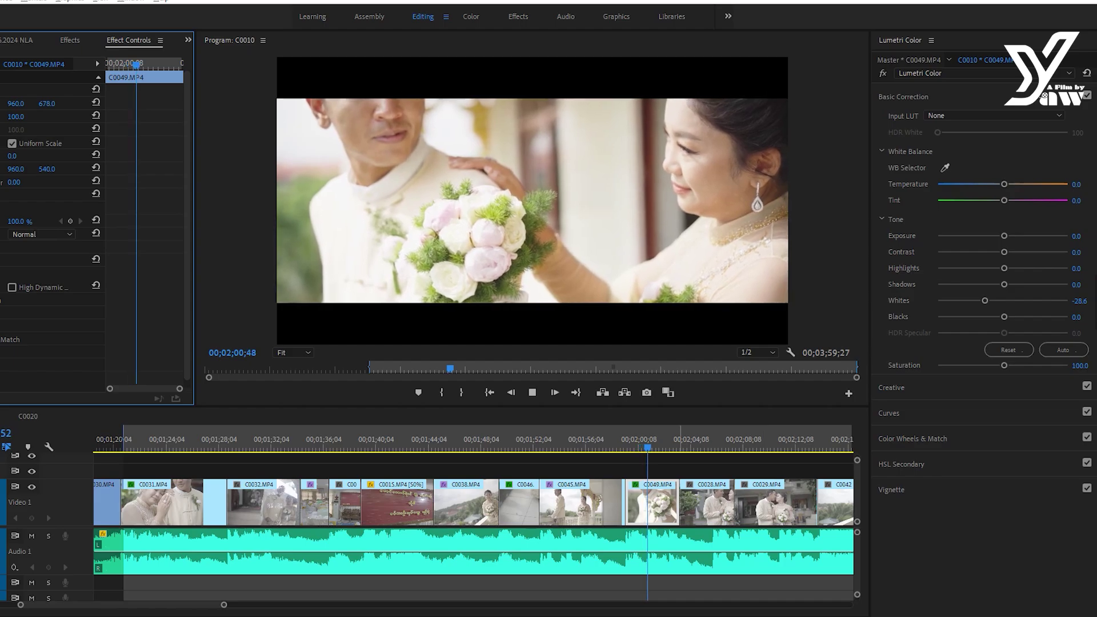
key(space)
drag(984, 301, 967, 301)
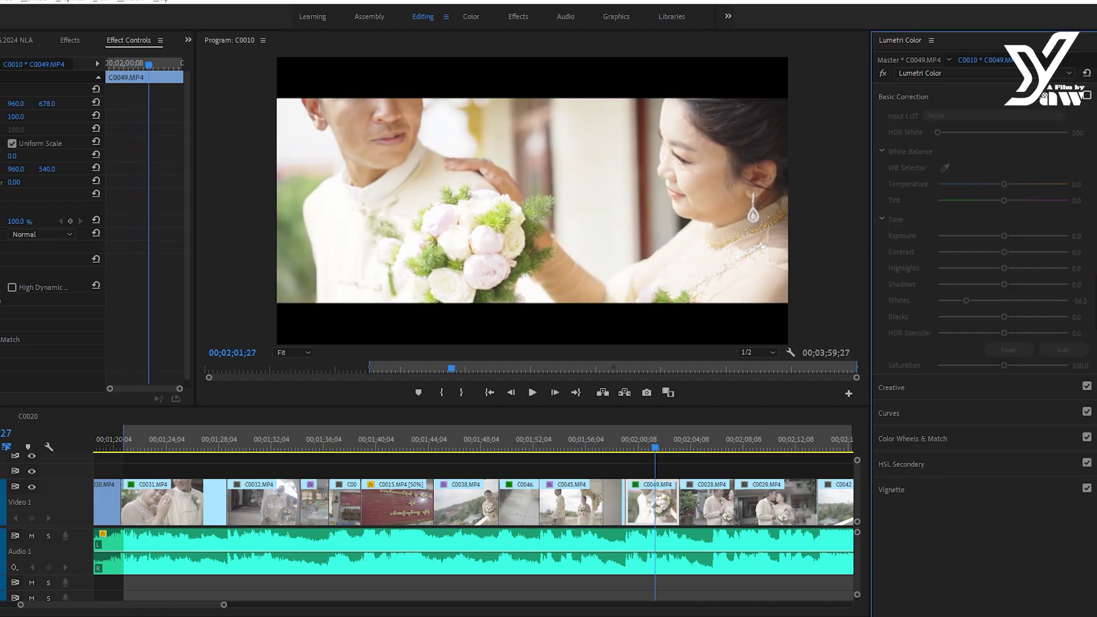
key(space)
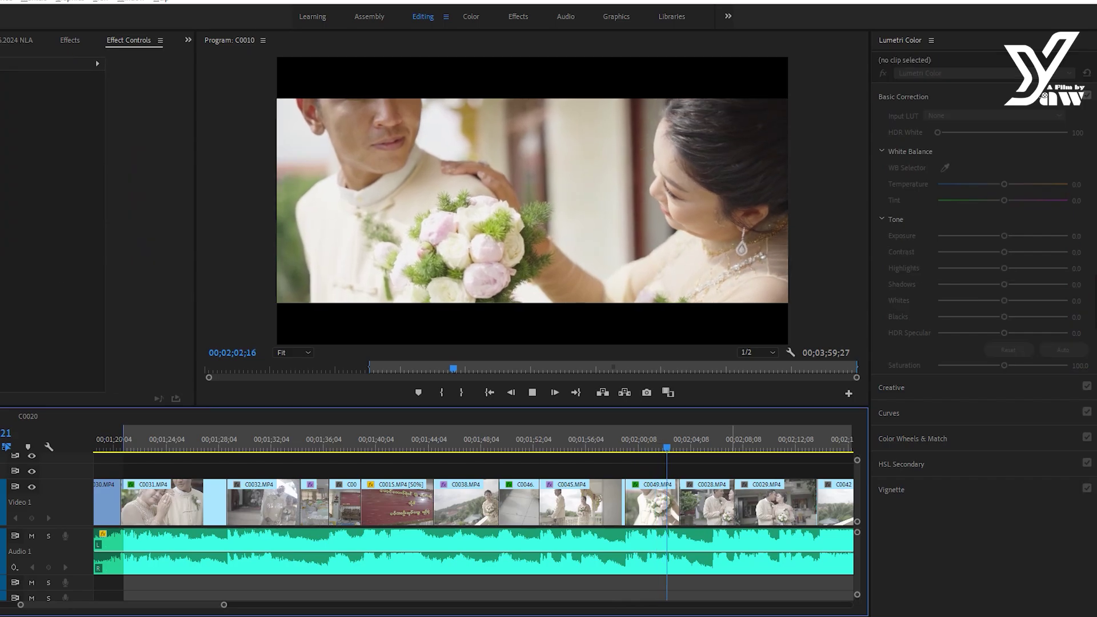
- Pull down C0028's Whites and play on into clip C0029
key(d)
key(space)
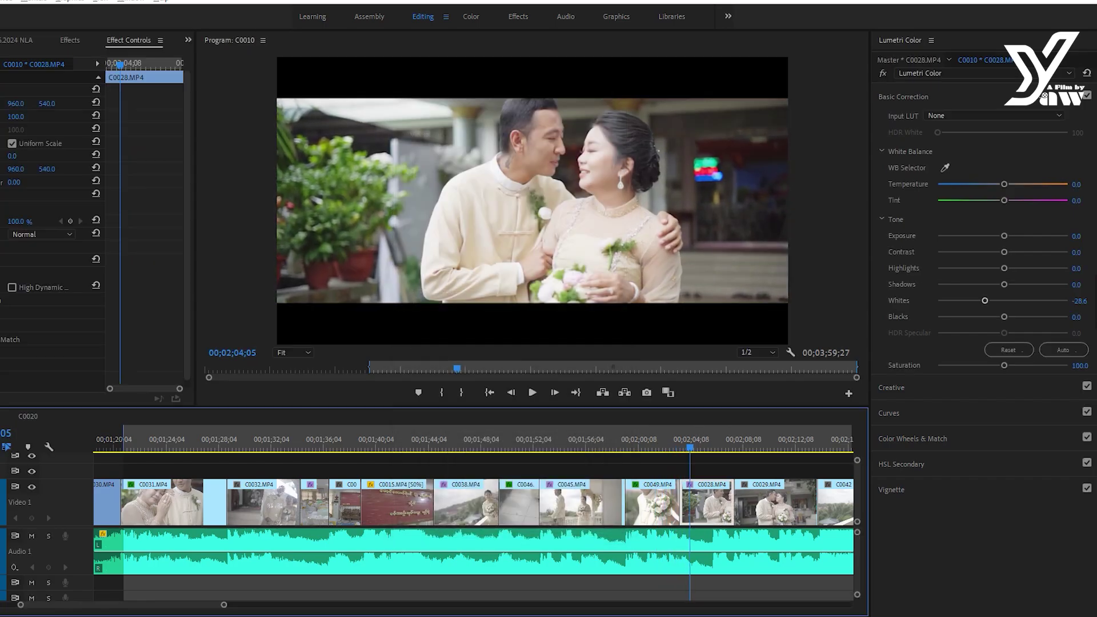
drag(985, 301, 975, 301)
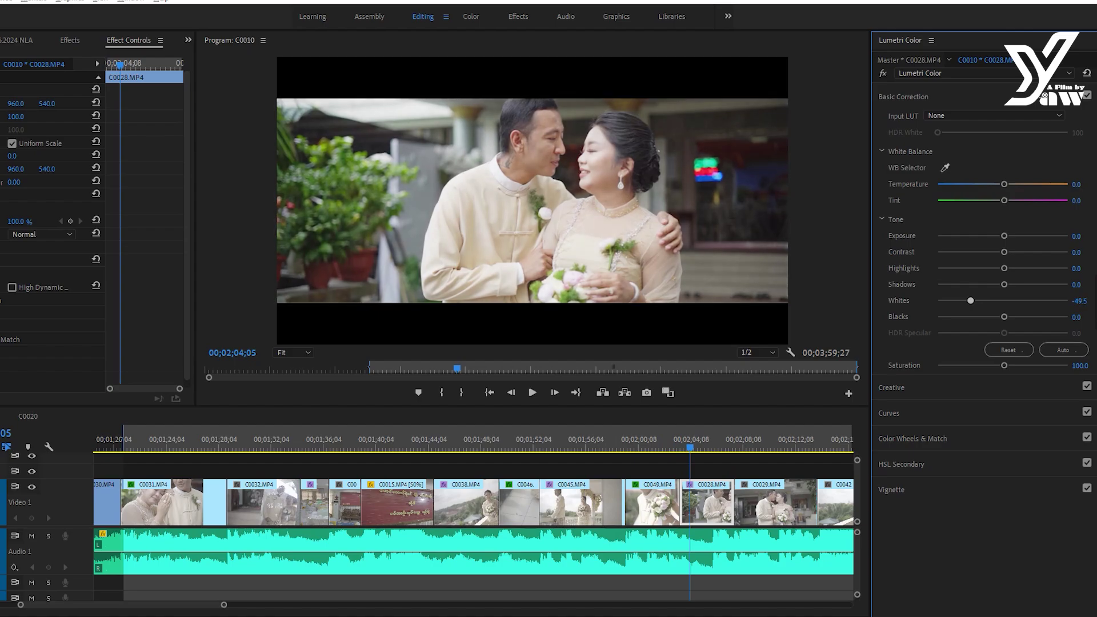
key(space)
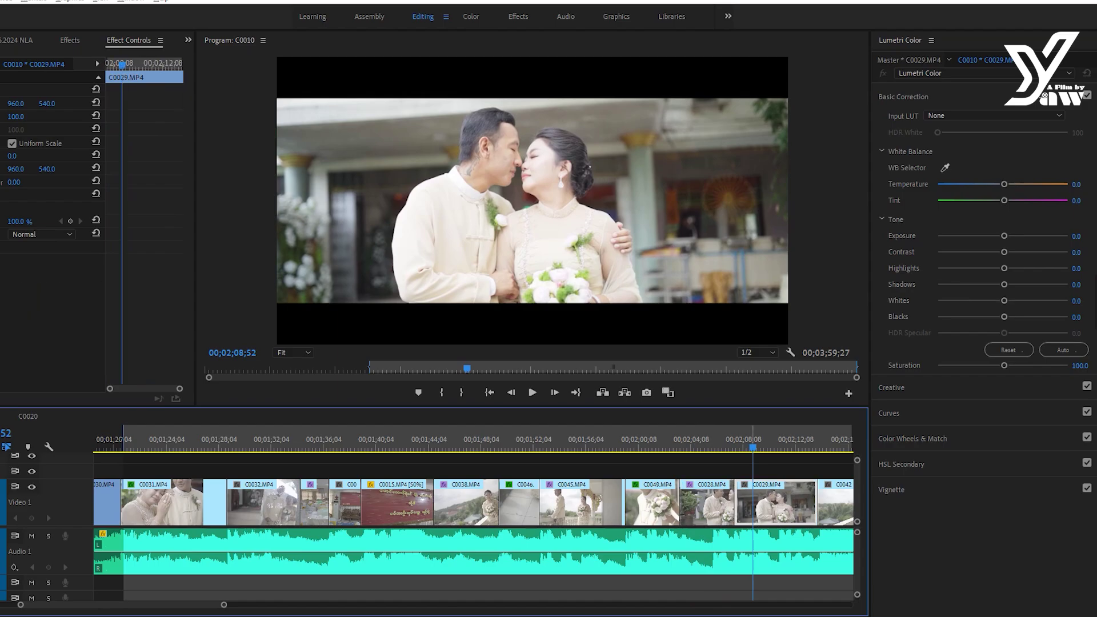
key(space)
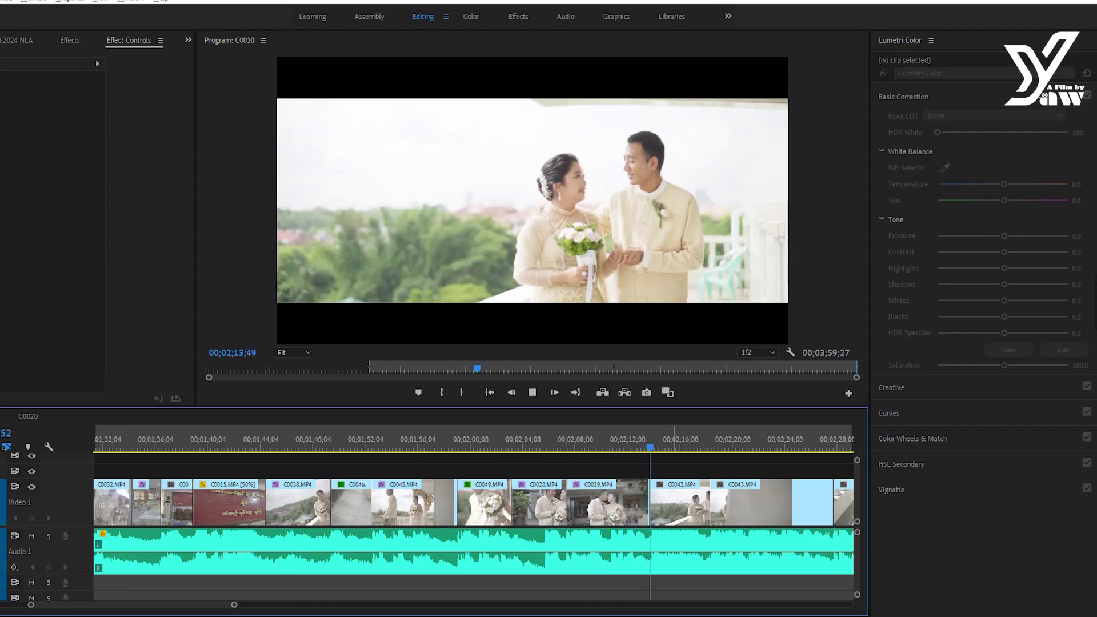
- Paste the grade onto C0042, ease its Whites to -47.6, compare, then stop on C0043
key(space)
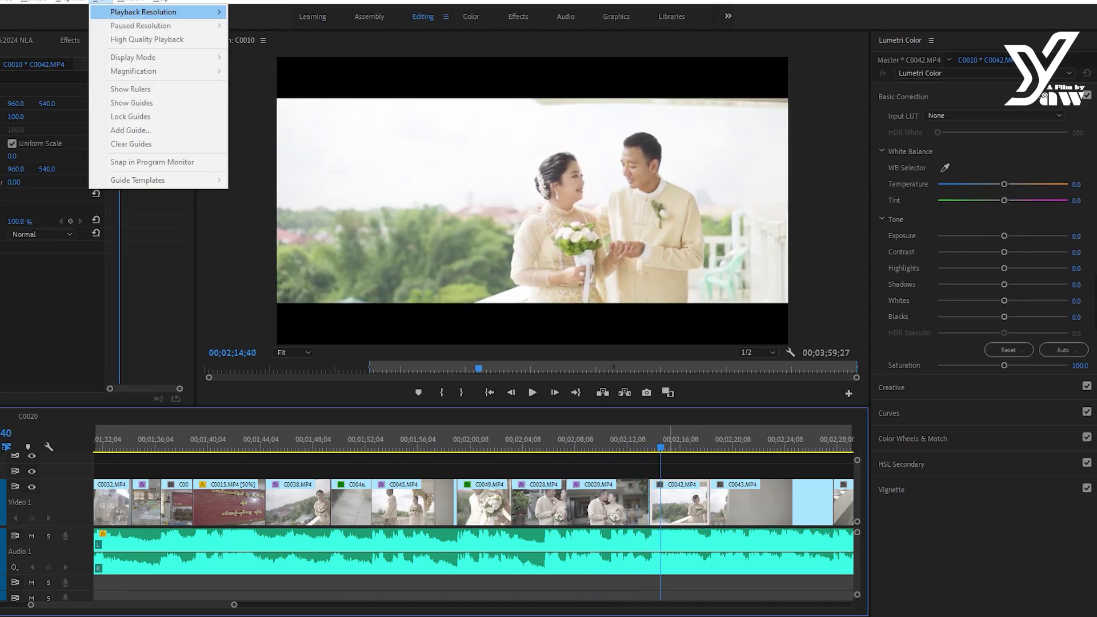
key(ctrl+alt+v)
key(Return)
key(space)
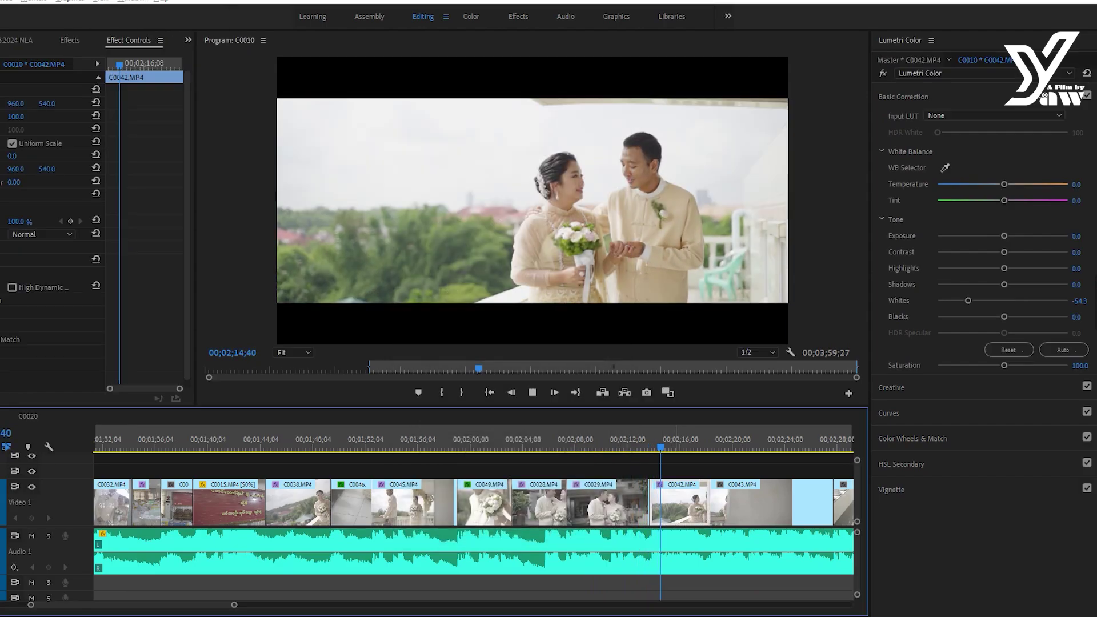
drag(1080, 300, 1084, 300)
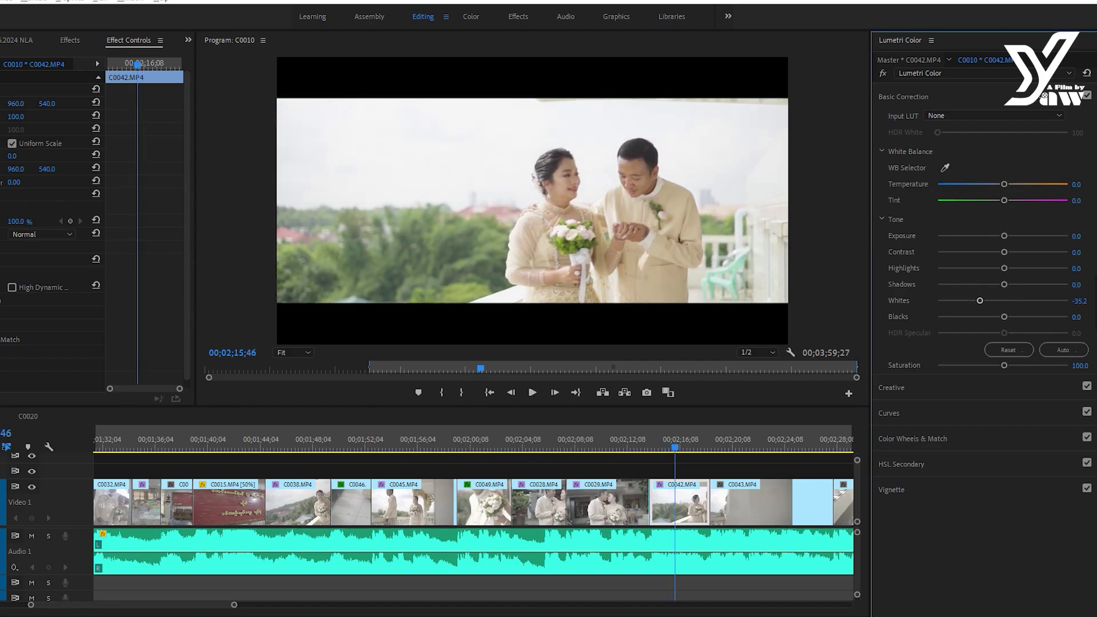
click(1087, 96)
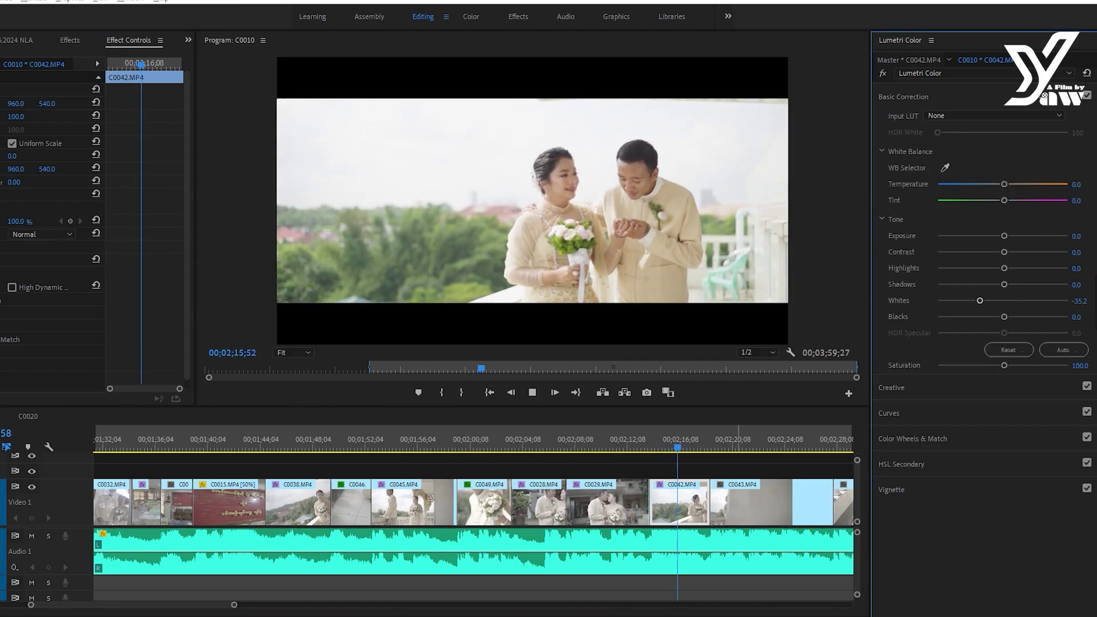
scroll(474, 503, down, 2)
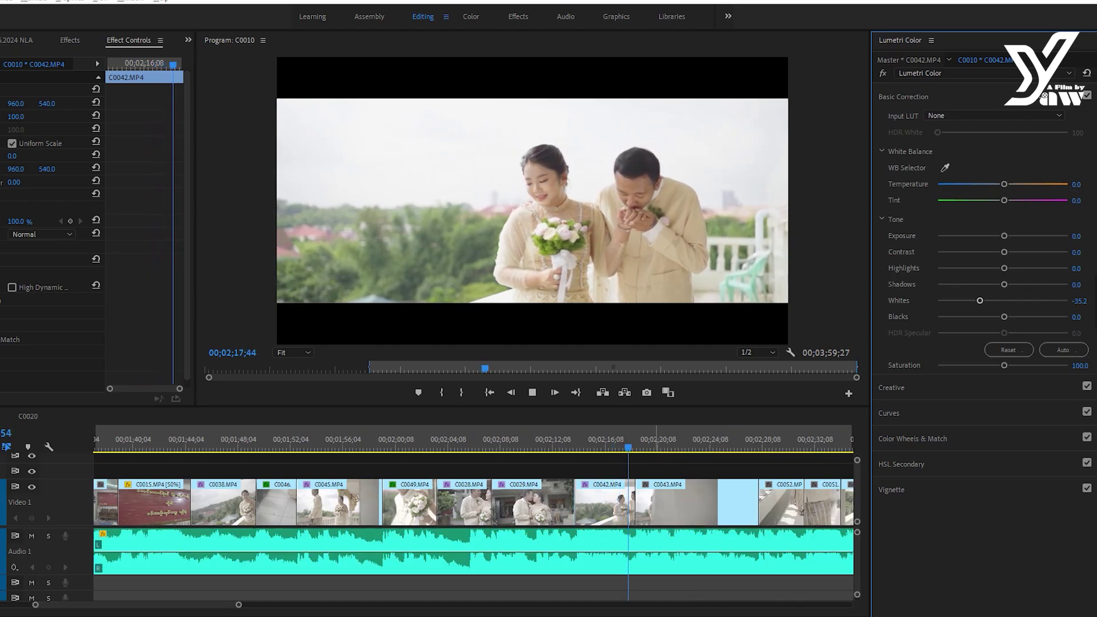
click(474, 455)
key(space)
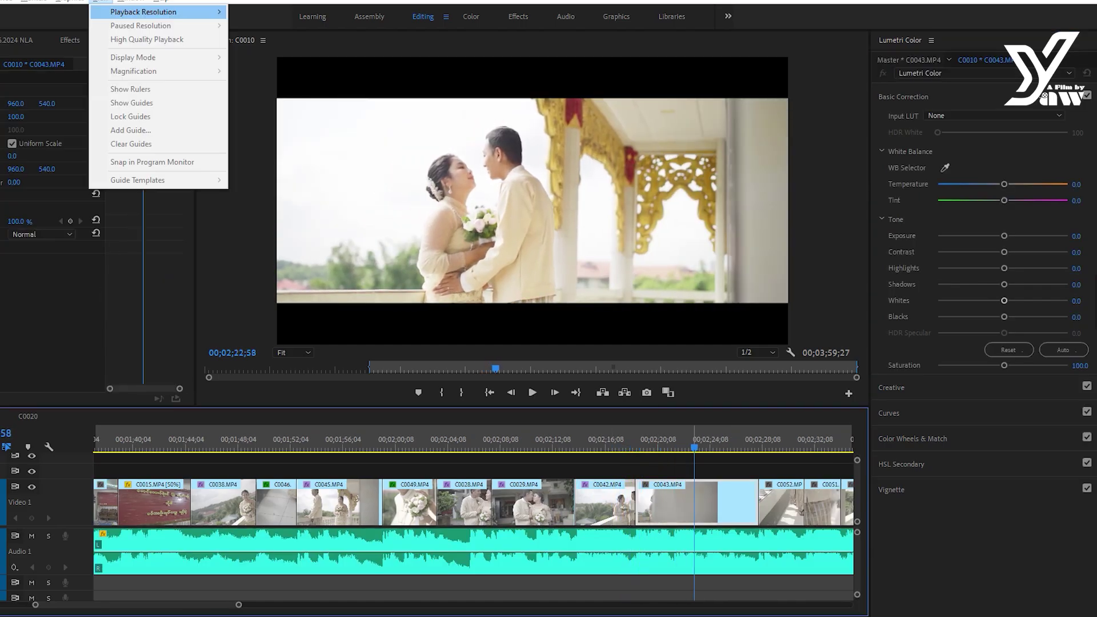
- Paste the Lumetri correction onto clips C0043 and C0052
key(ctrl+alt+v)
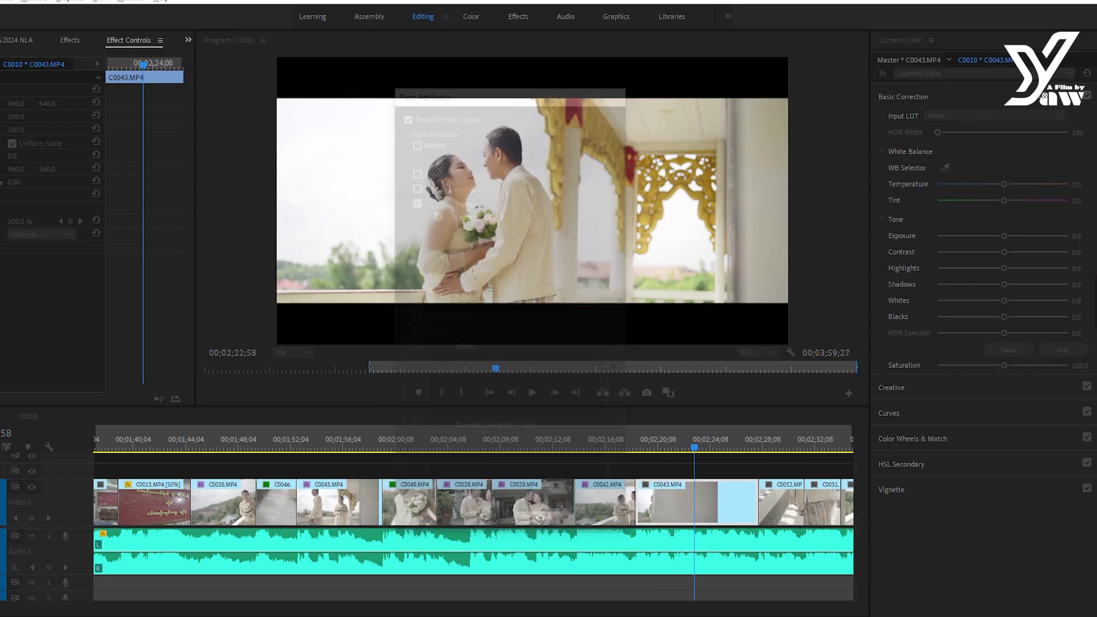
key(Return)
key(space)
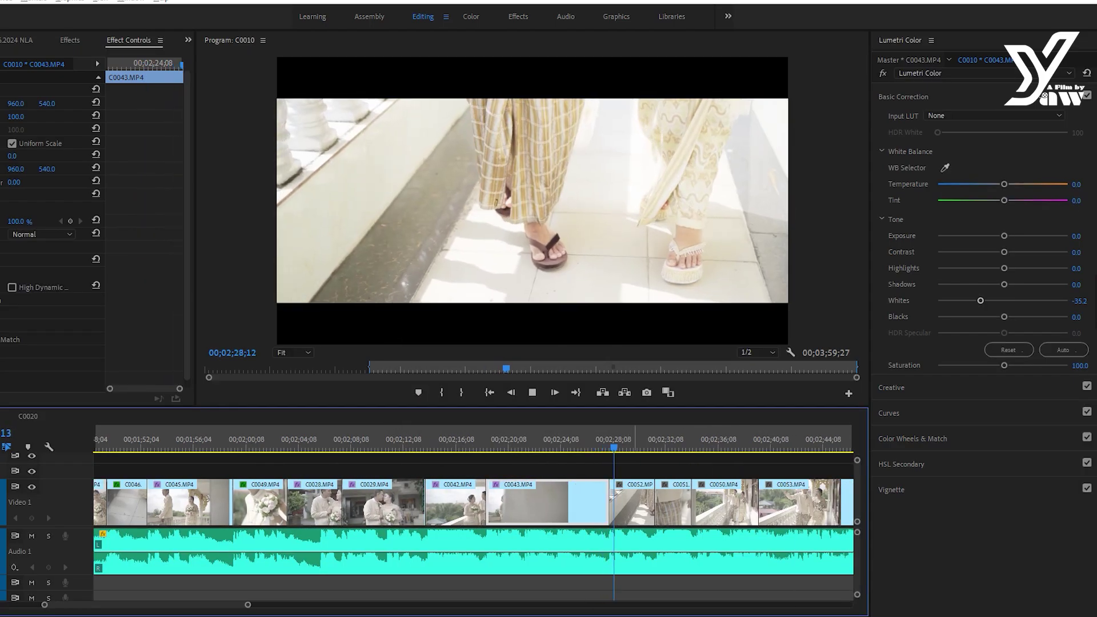
key(space)
key(ctrl+alt+v)
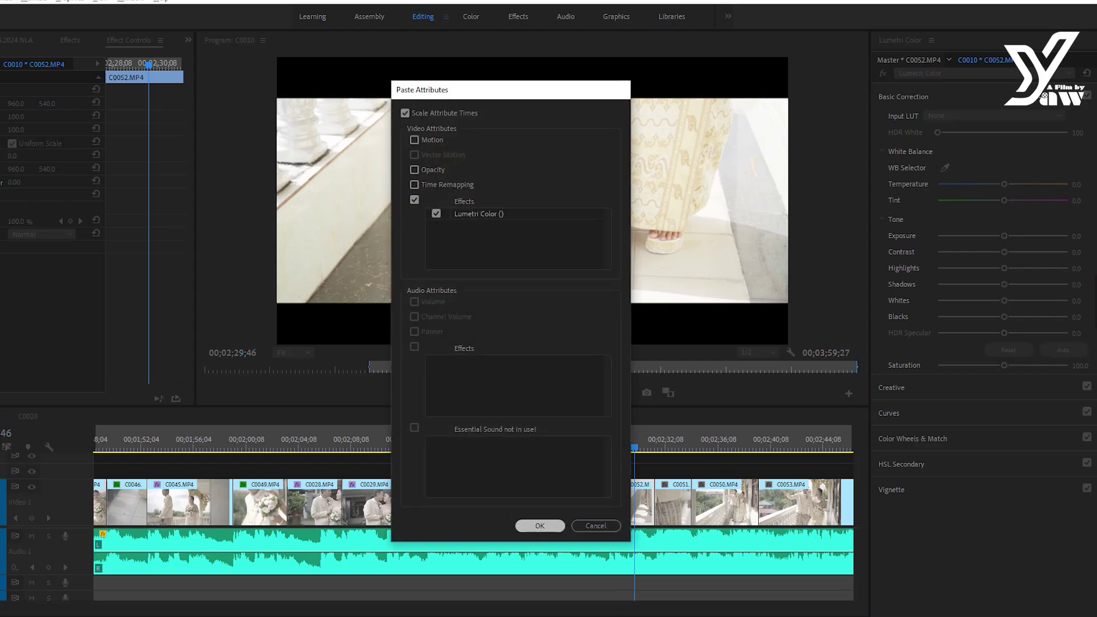
key(Return)
key(space)
- Paste the Lumetri correction onto clips C0051, C0050 and C0053, reviewing each
key(space)
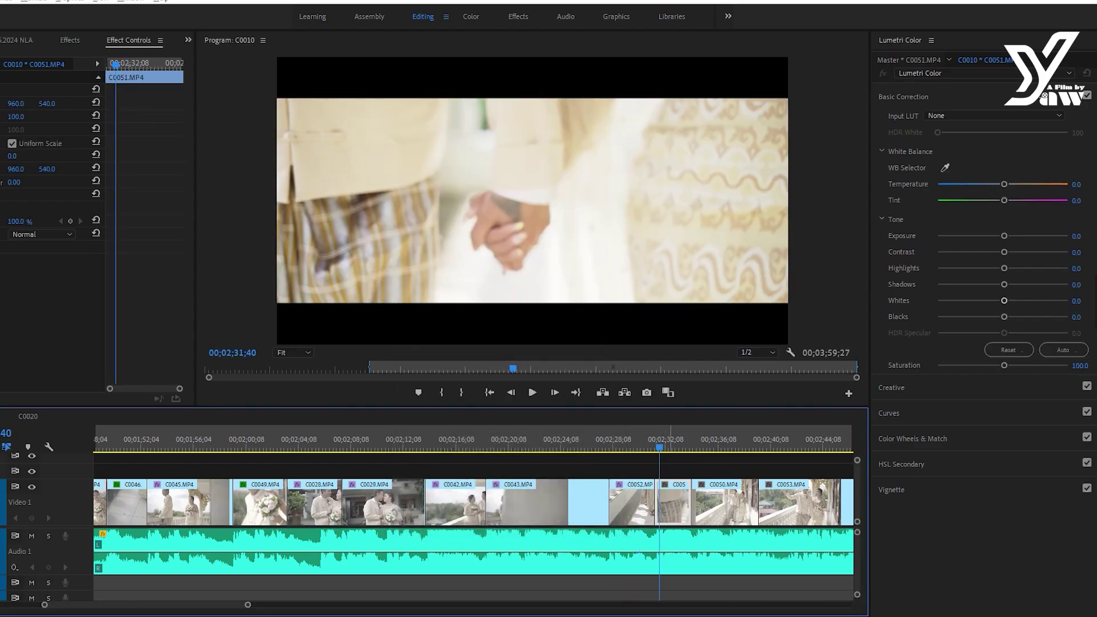
key(ctrl+alt+v)
key(Return)
key(space)
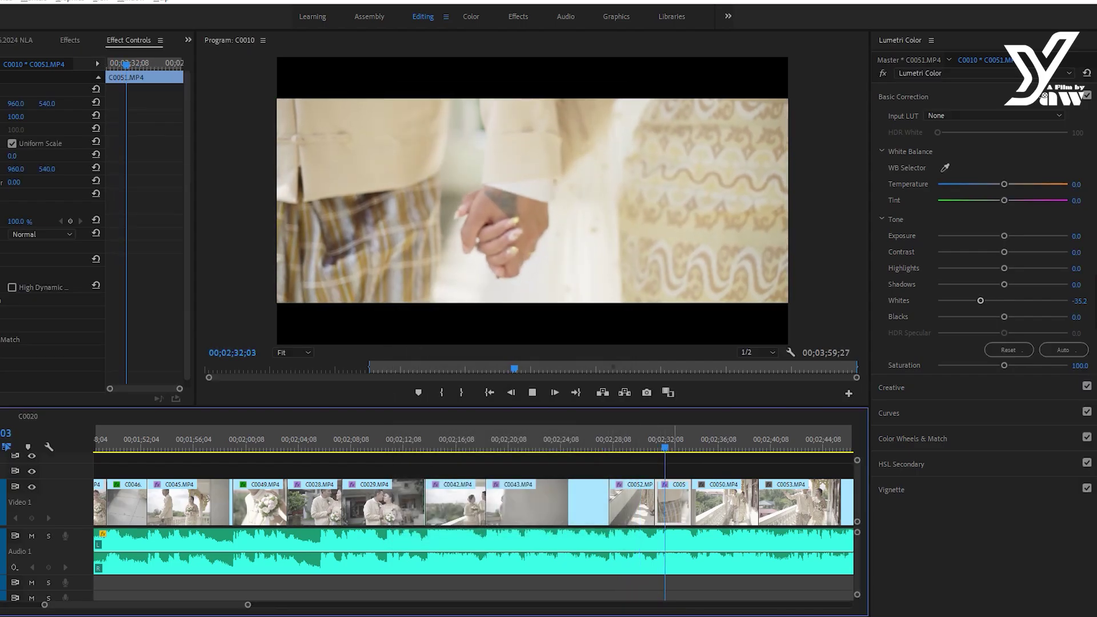
key(space)
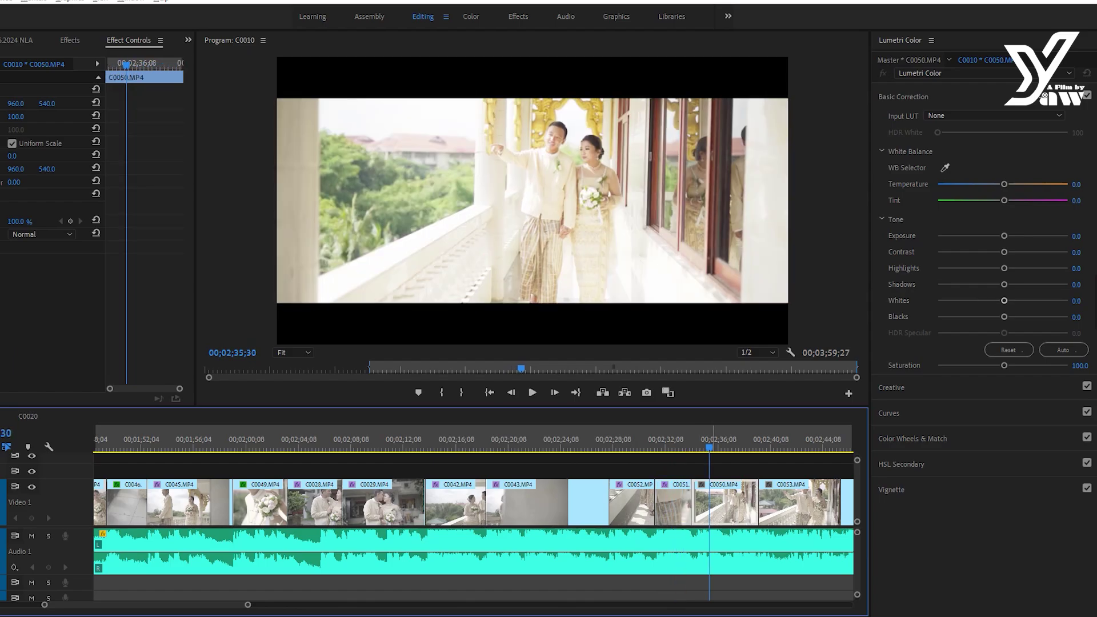
key(ctrl+alt+v)
key(Return)
key(space)
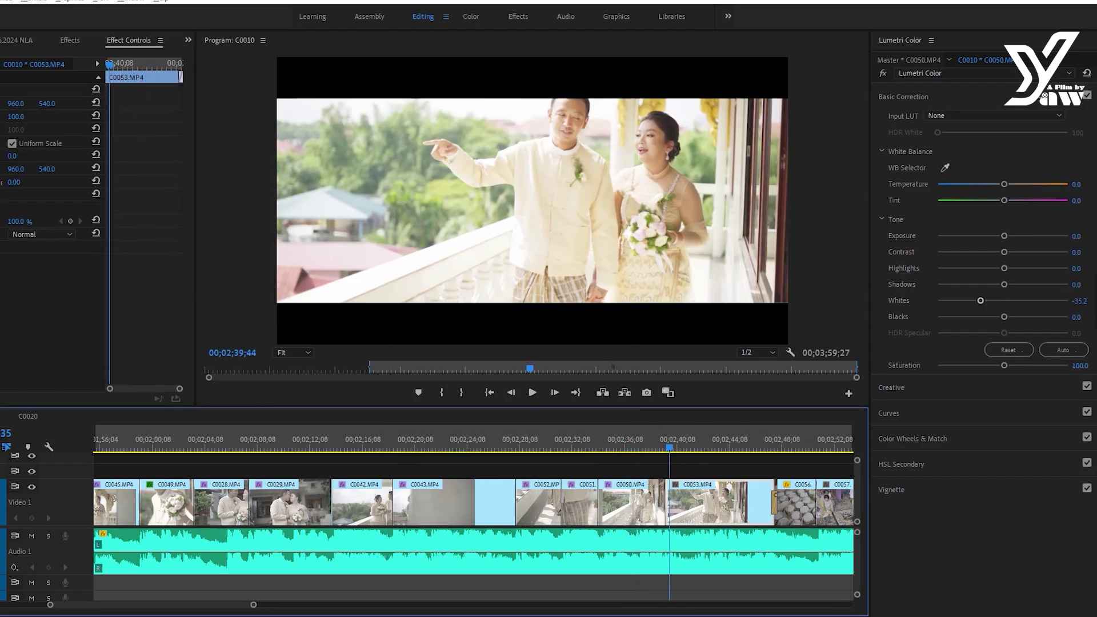
key(space)
key(ctrl+alt+v)
key(Return)
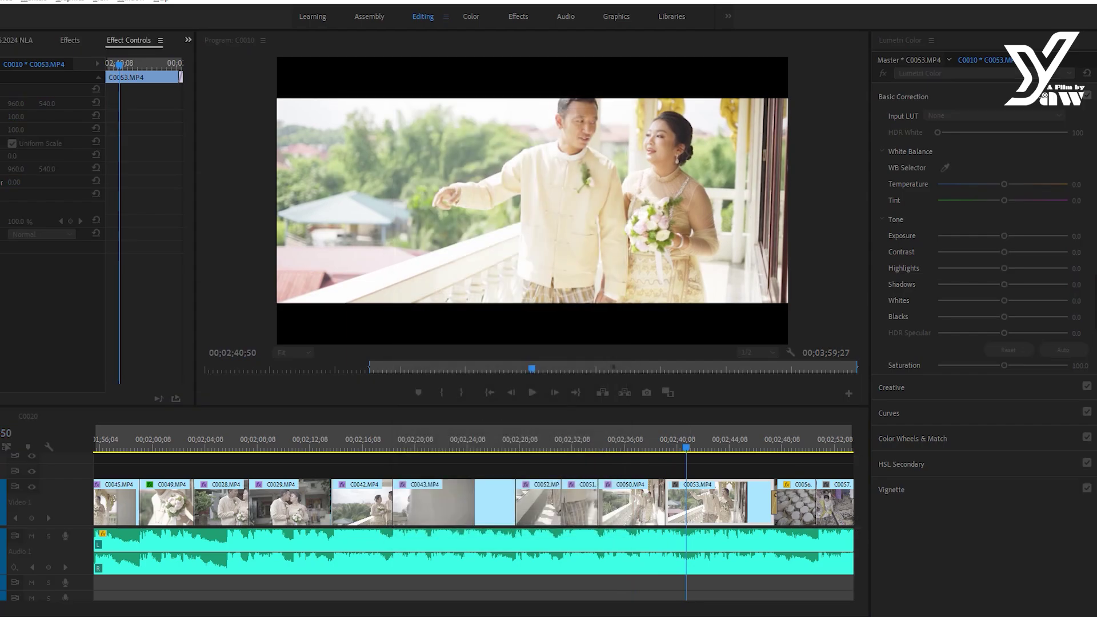
key(space)
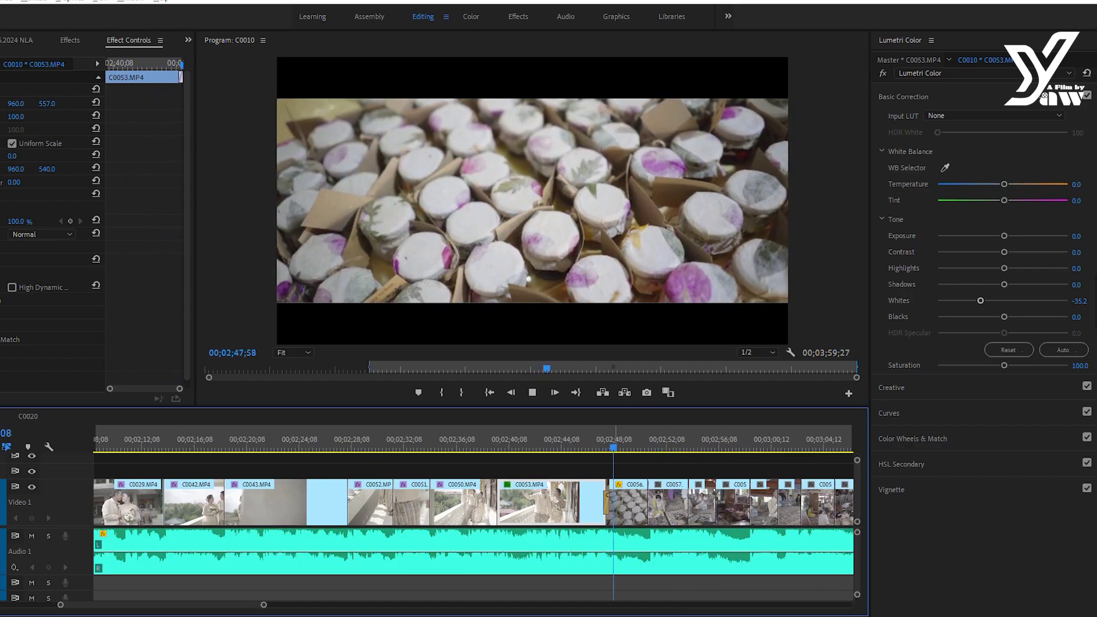
- Paste the correction onto C0056, mark In at 00;02;49;05, and reset its Whites to 0
key(space)
key(ctrl+alt+v)
key(Return)
key(minus)
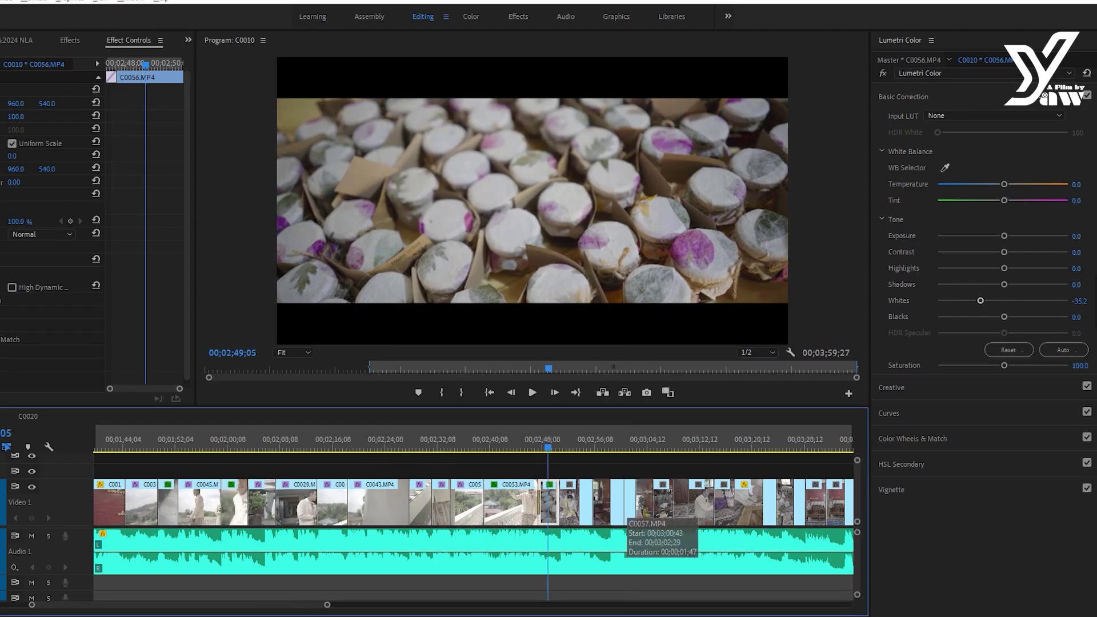
key(i)
double_click(981, 301)
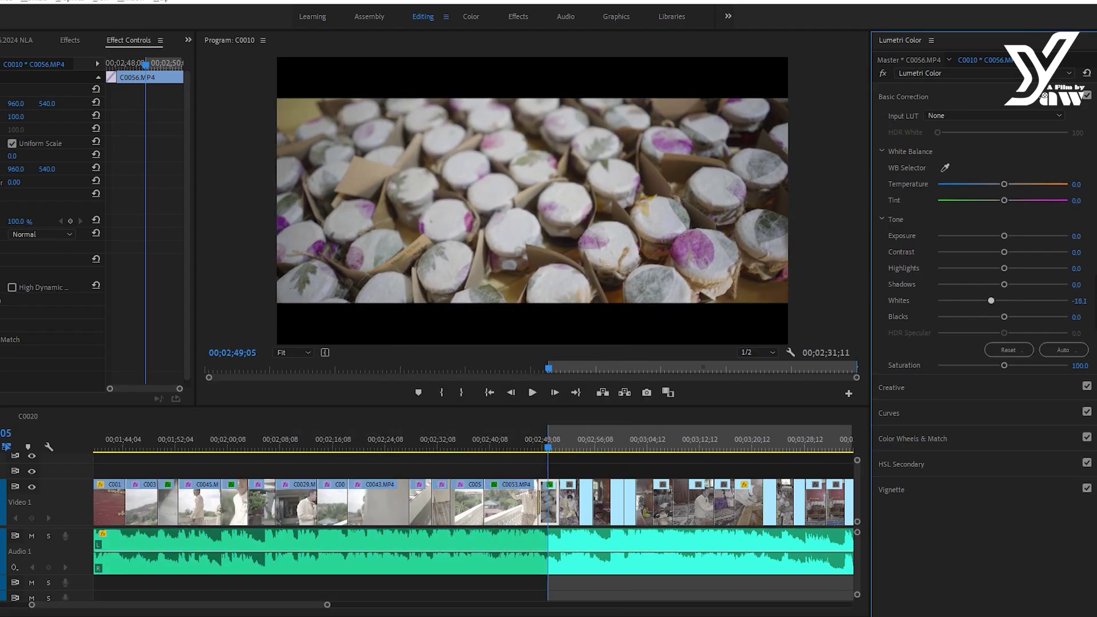
key(minus)
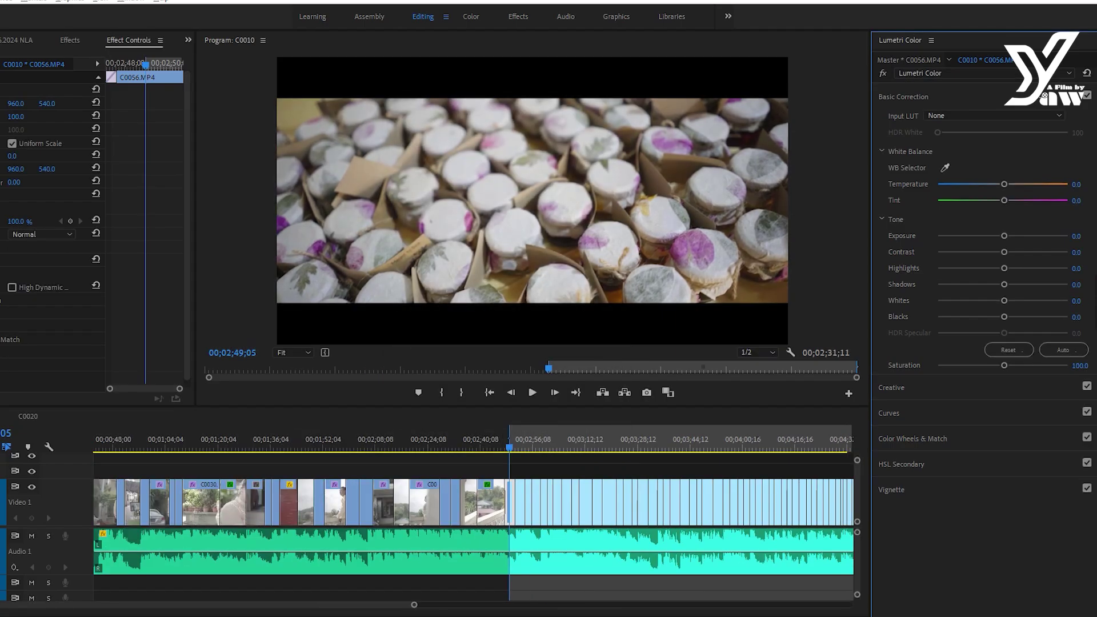
- Stop on clip C0057 and paste the copied Lumetri correction onto it
mouse_move(343, 616)
click(343, 577)
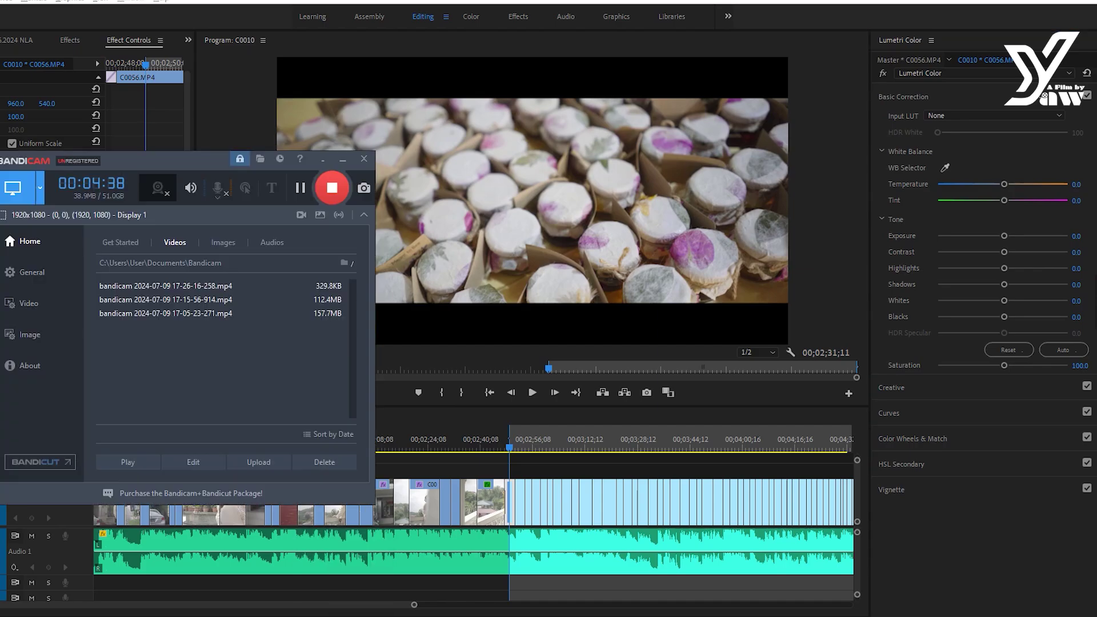
click(343, 616)
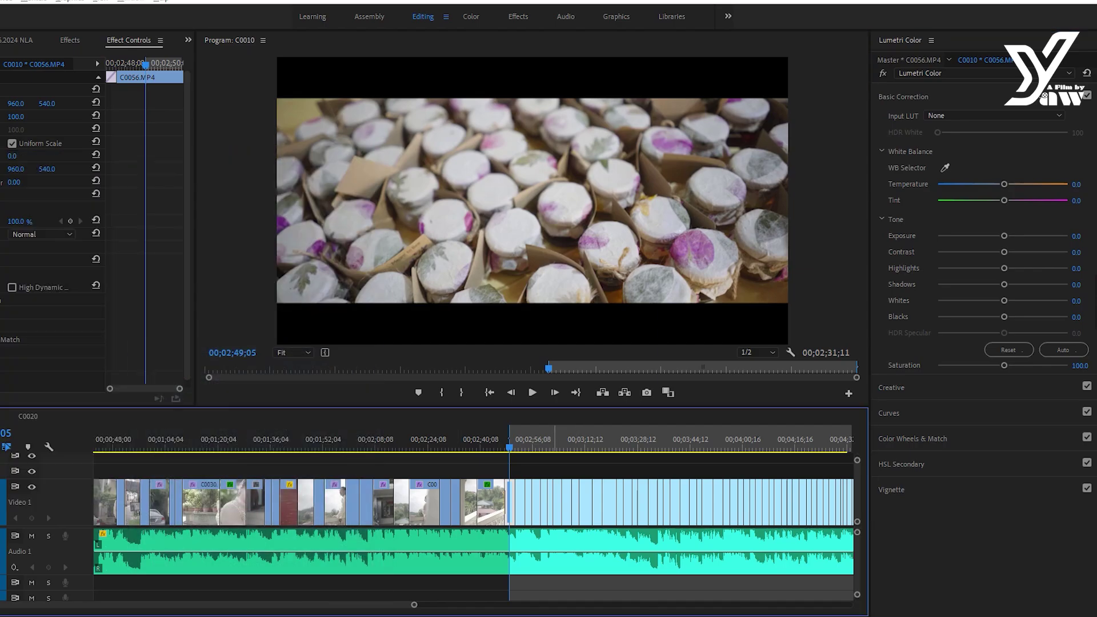
key(=)
key(=)
key(=)
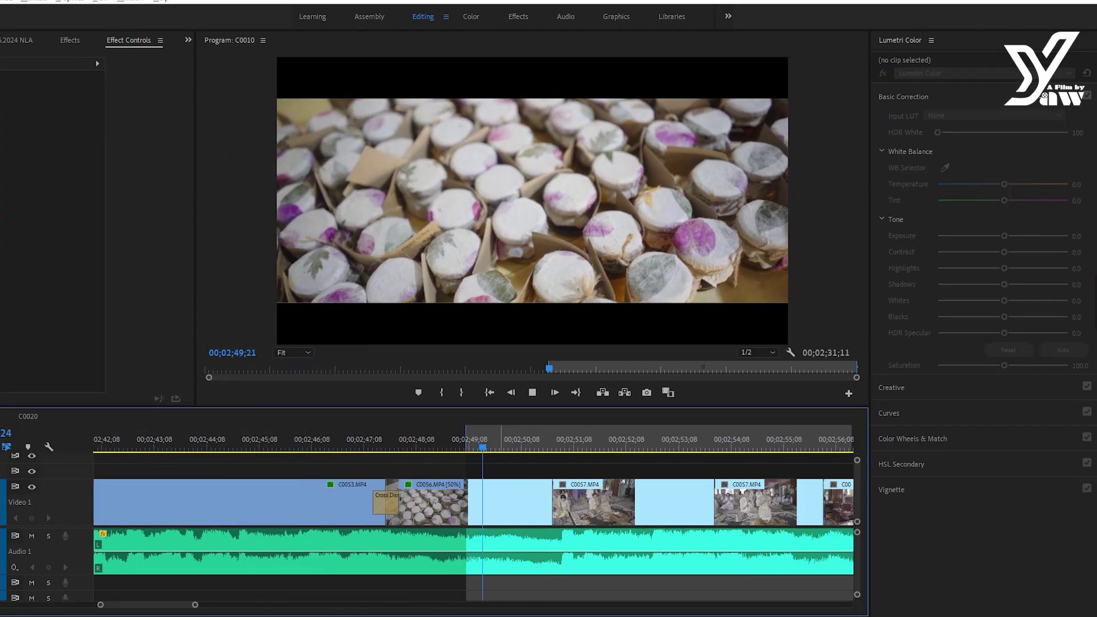
key(space)
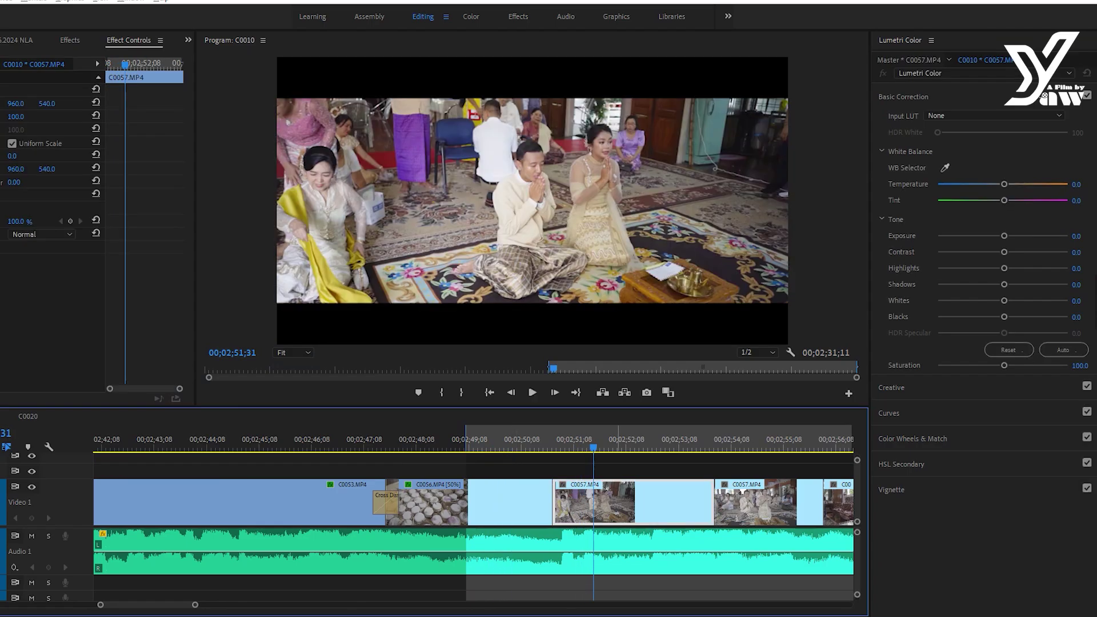
key(alt+v)
key(ctrl+alt+v)
key(Return)
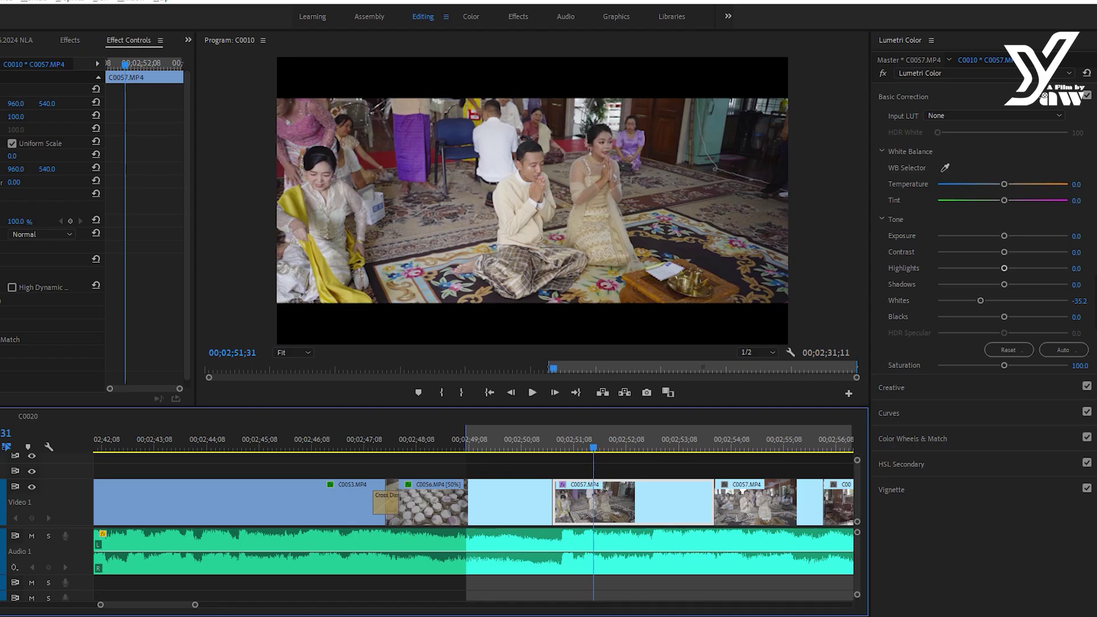
- Raise C0057's Whites to about -4.8 and settle its exposure at 0.3
drag(981, 301, 999, 301)
drag(1004, 235, 1006, 236)
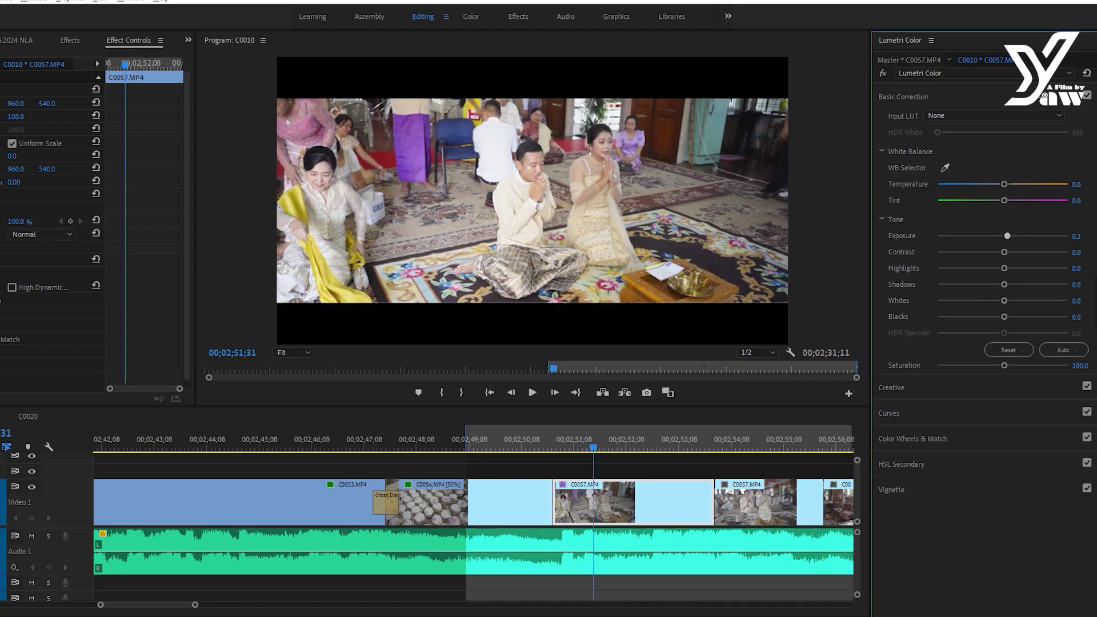
click(1087, 96)
click(1087, 95)
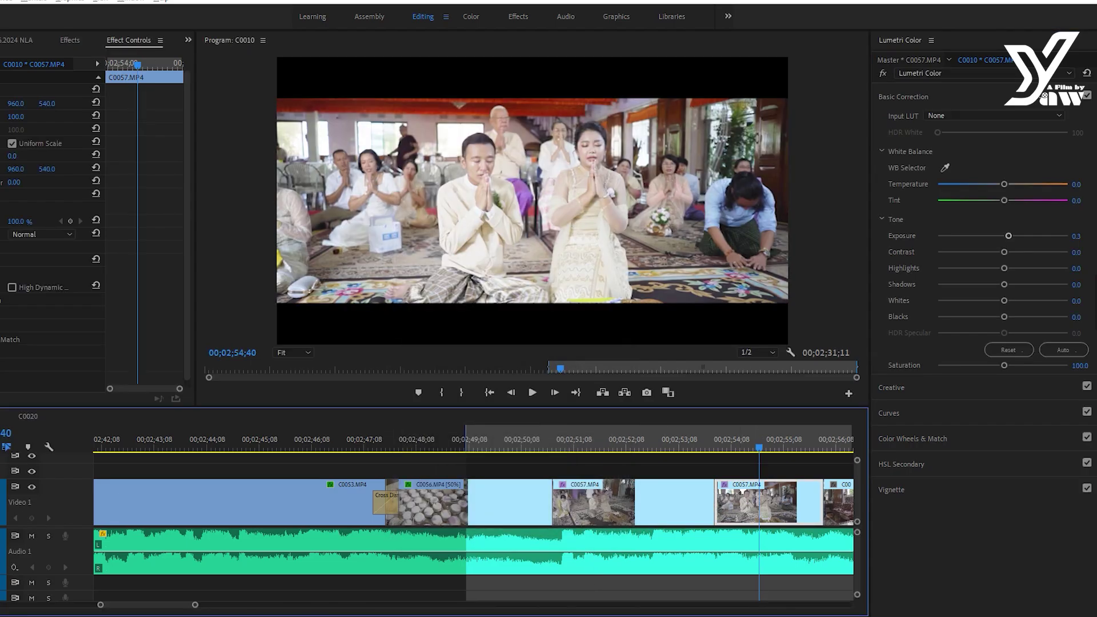
drag(1009, 235, 1005, 235)
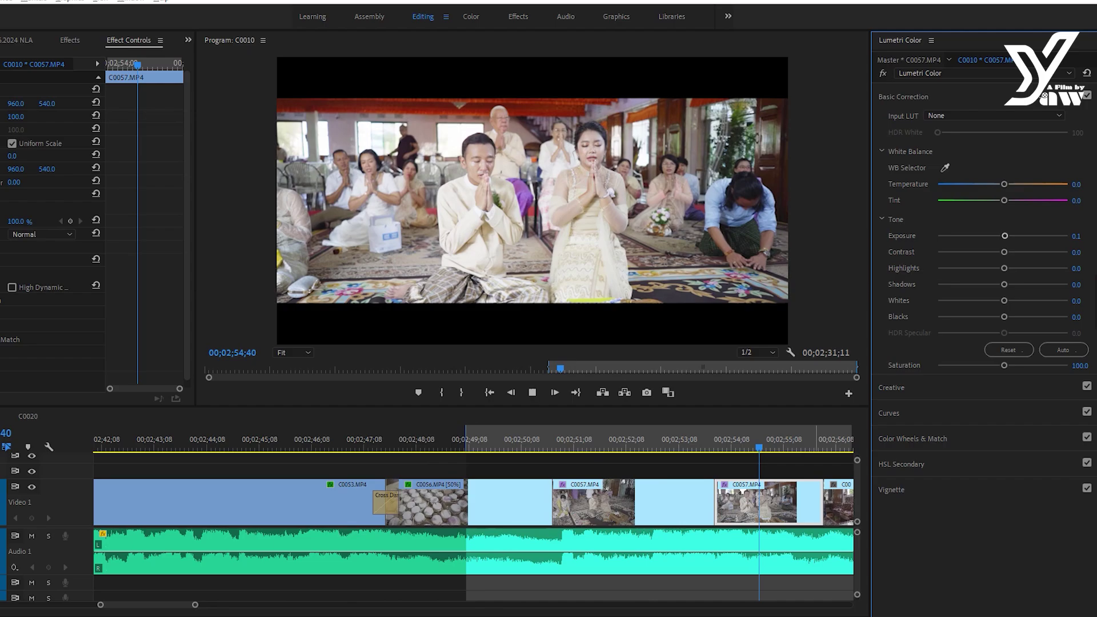
key(space)
drag(1004, 236, 1008, 235)
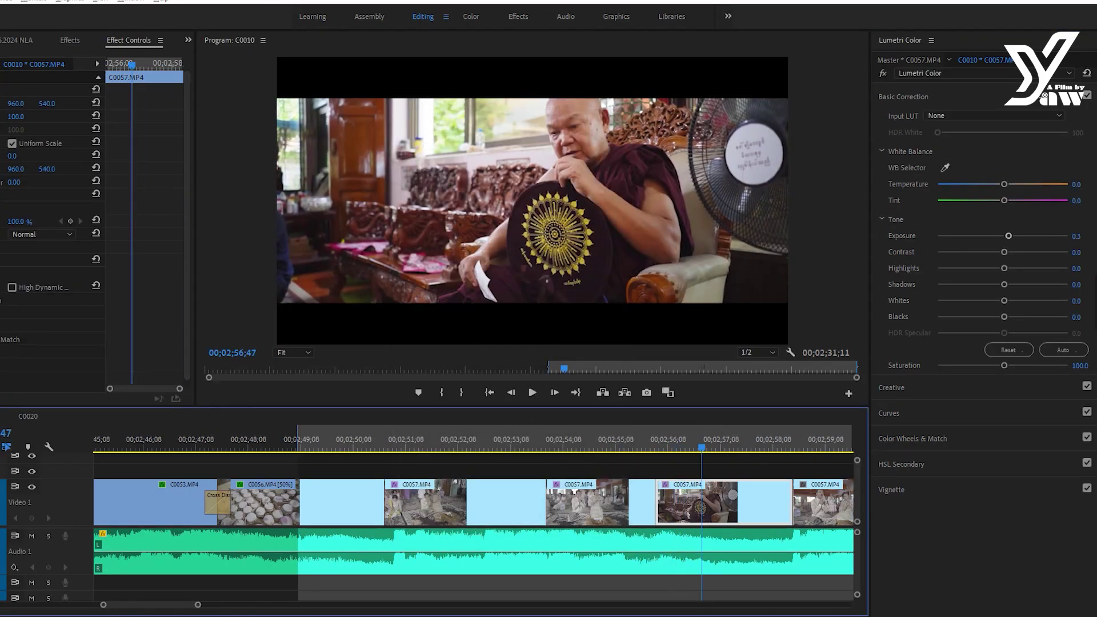
- Move the monk shot down to Y 597 and grade it: exposure 0.6, Whites -20.0, shadows 28.6
drag(46, 104, 69, 103)
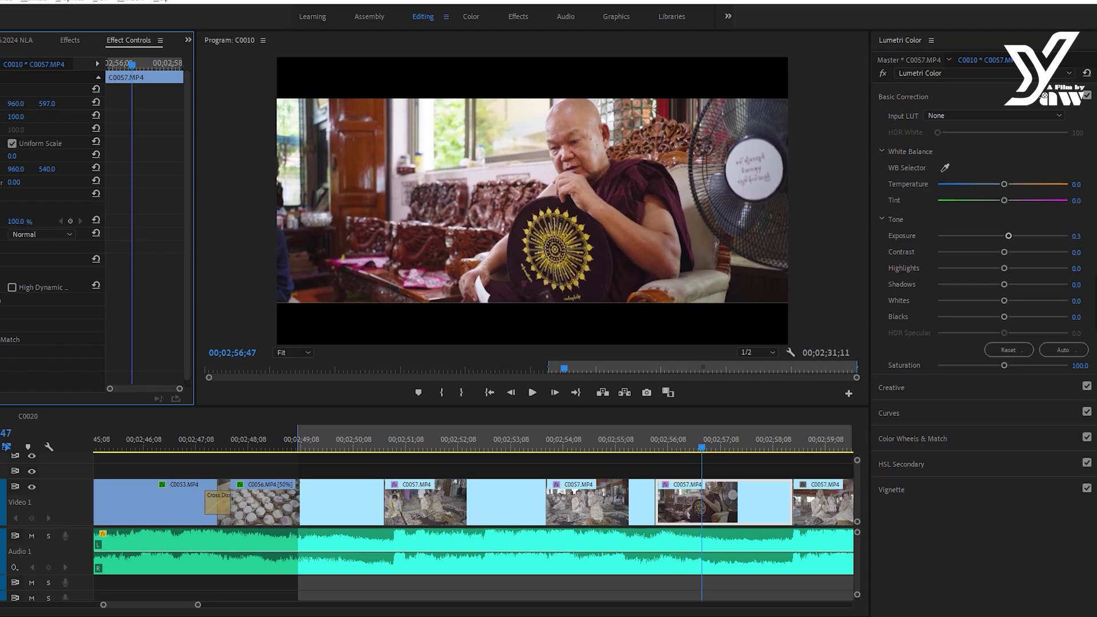
drag(1013, 236, 1014, 236)
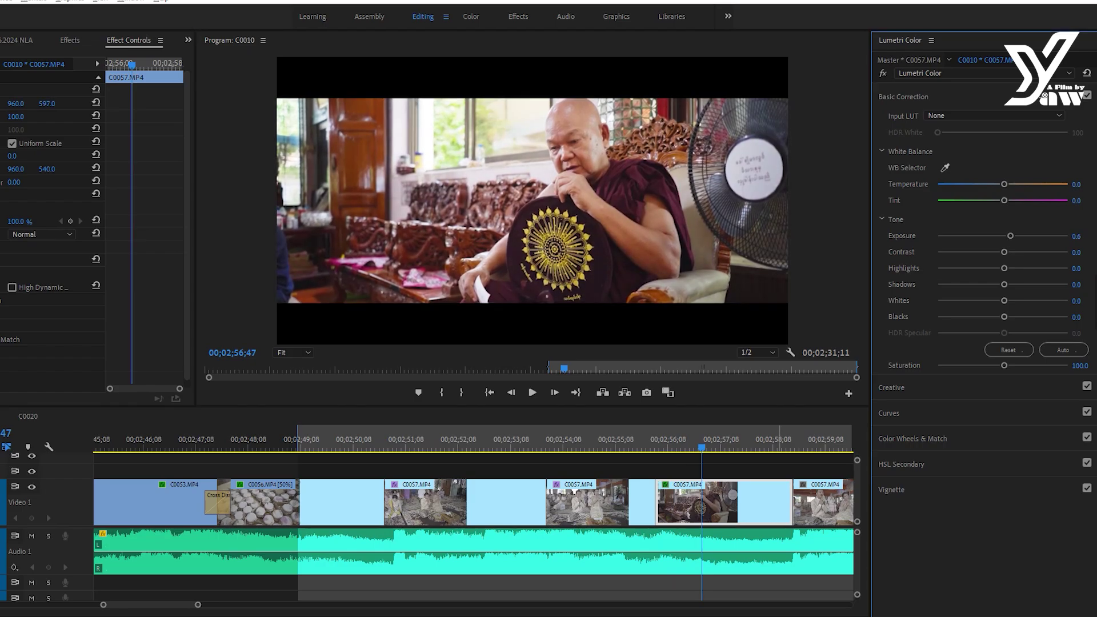
drag(1004, 300, 985, 300)
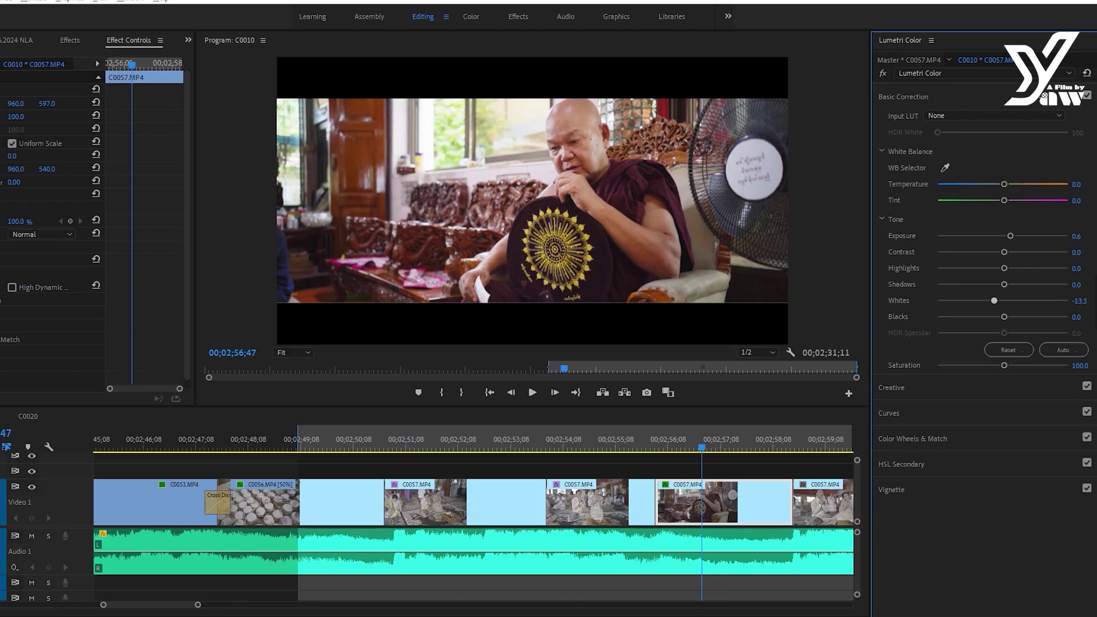
mouse_move(1002, 284)
mouse_down()
mouse_move(1019, 284)
mouse_move(992, 268)
mouse_up()
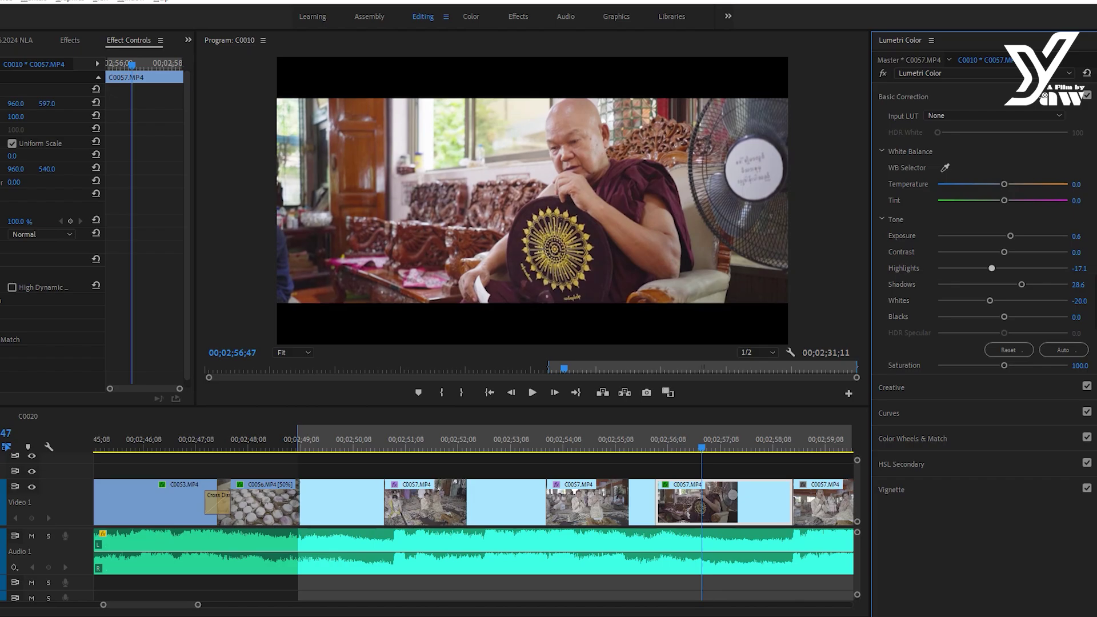
click(1087, 95)
click(704, 443)
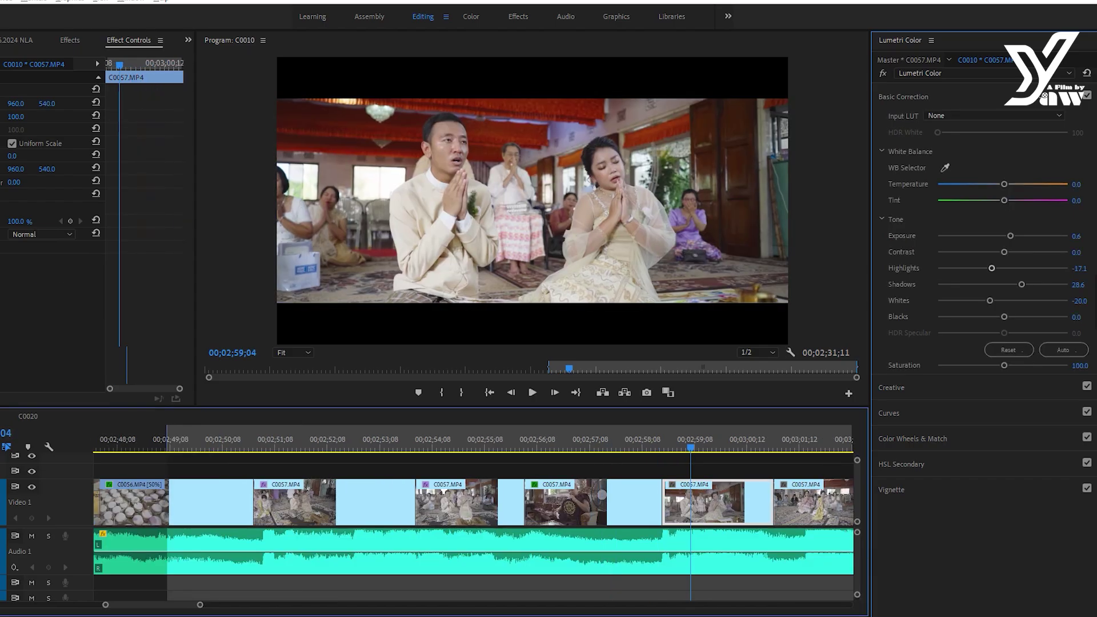
- Paste the Lumetri grade onto the next two clips and play each one back to review it
key(ctrl+alt+v)
key(Return)
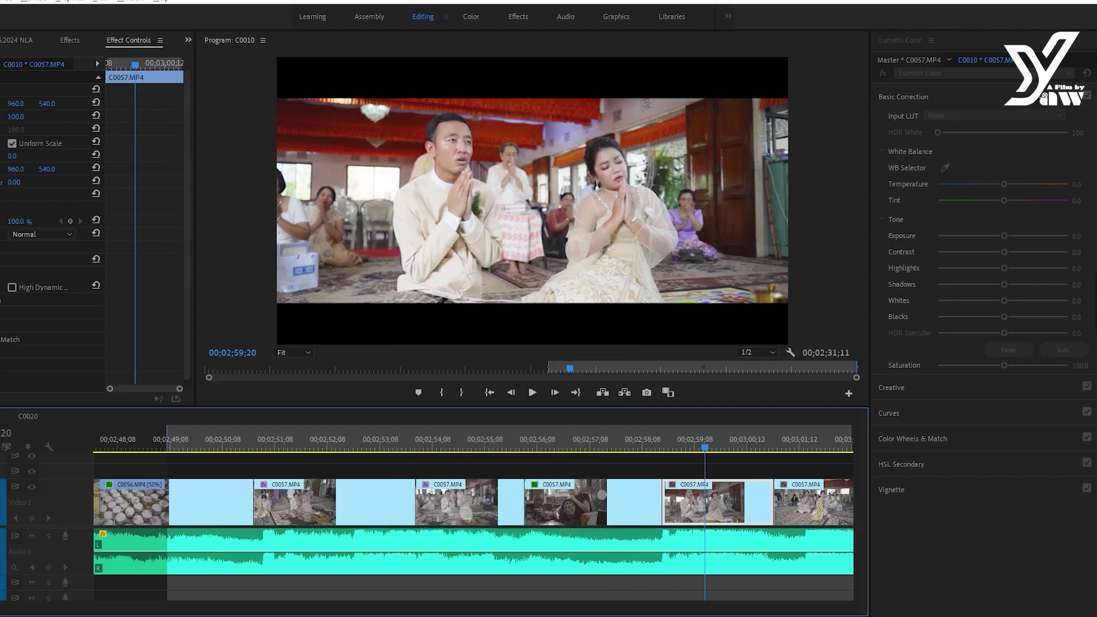
key(space)
key(space)
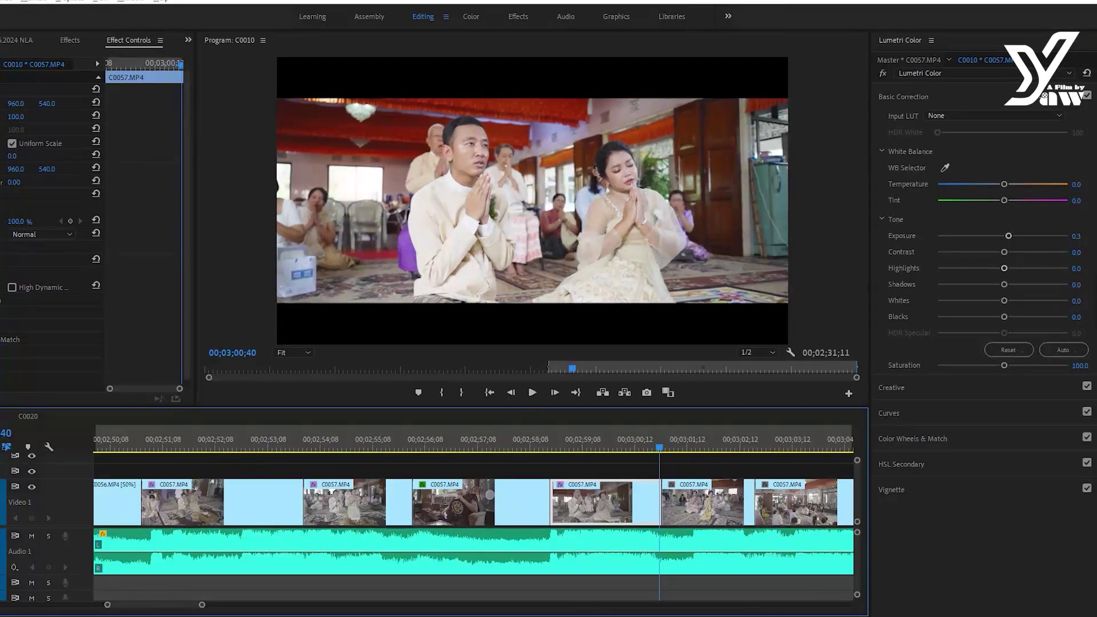
click(1008, 237)
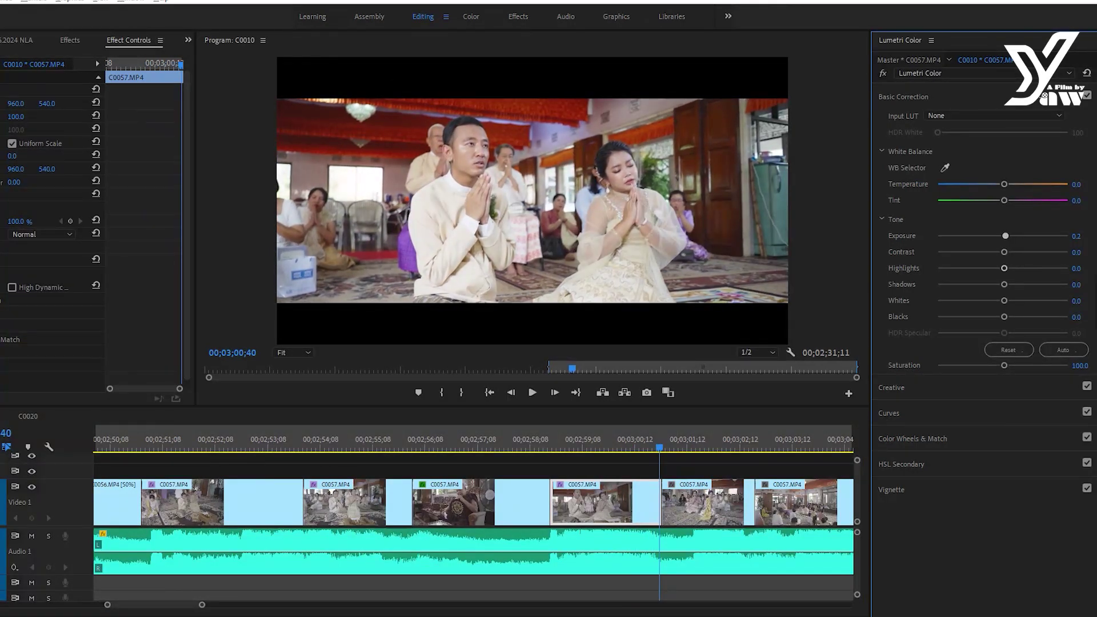
click(709, 440)
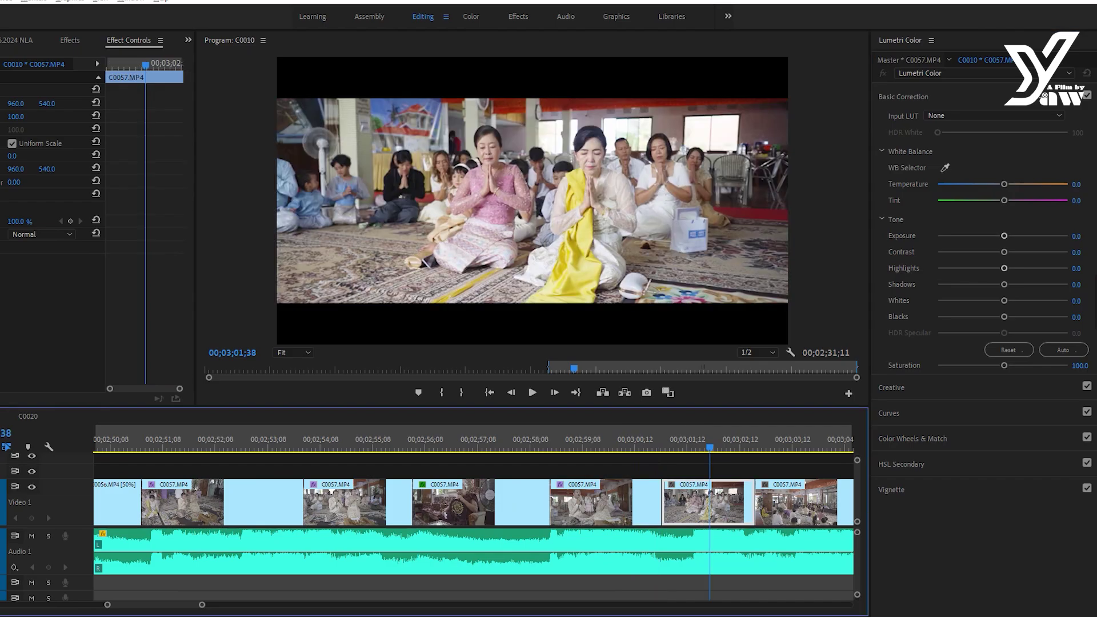
key(ctrl+alt+v)
key(Return)
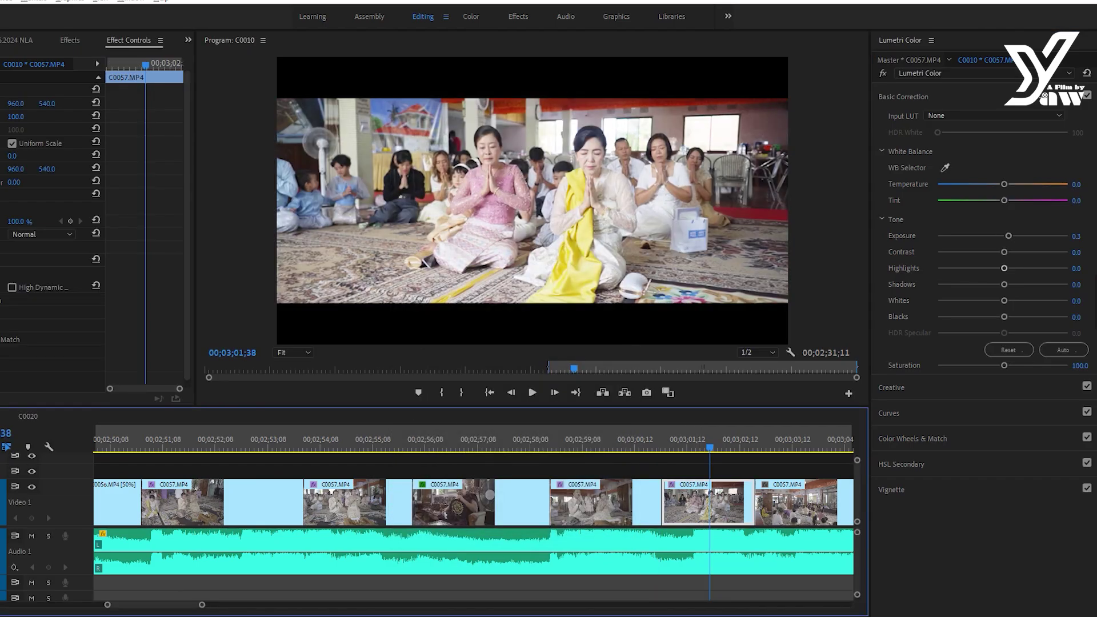
click(1007, 236)
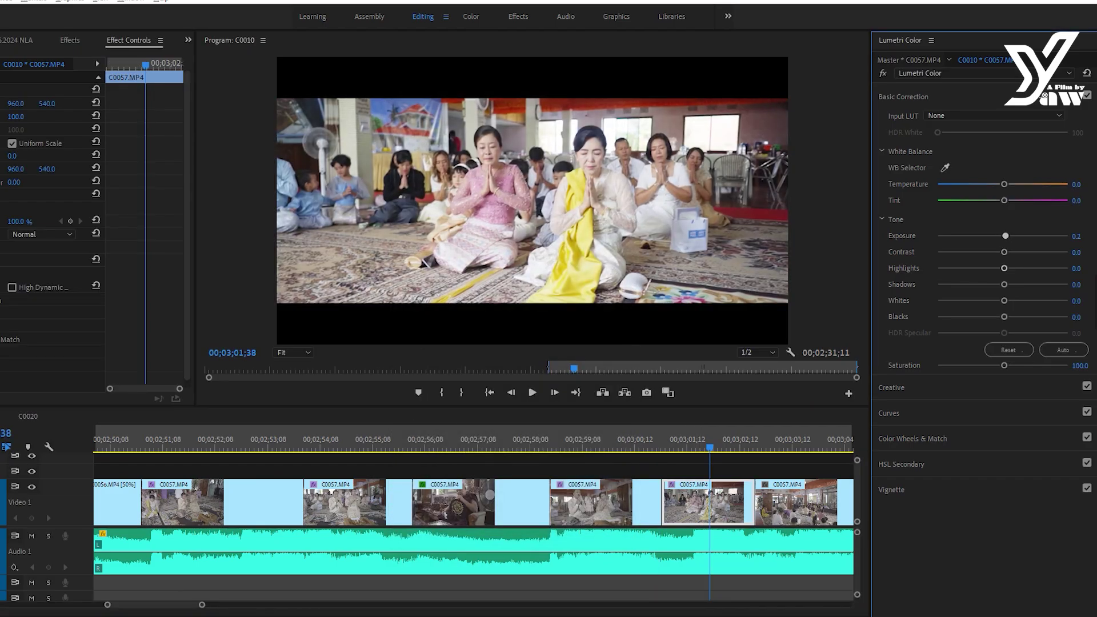
key(space)
key(space)
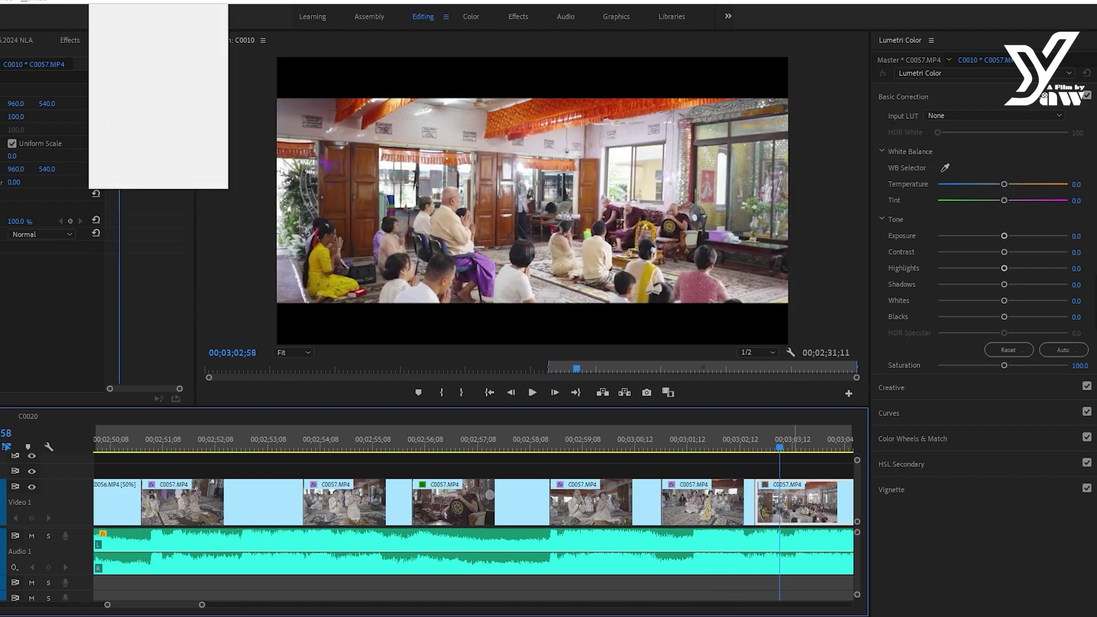
- Paste the Lumetri grade onto the following clip, lower its Exposure to 0.2, and review it
key(ctrl+alt+v)
key(Return)
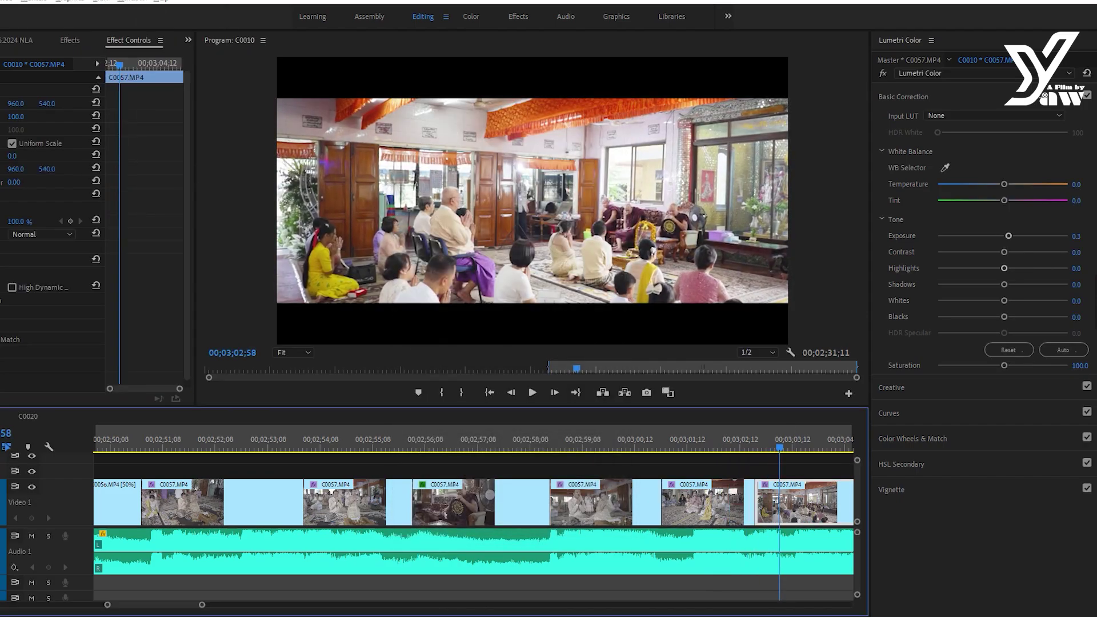
drag(1008, 235, 1006, 235)
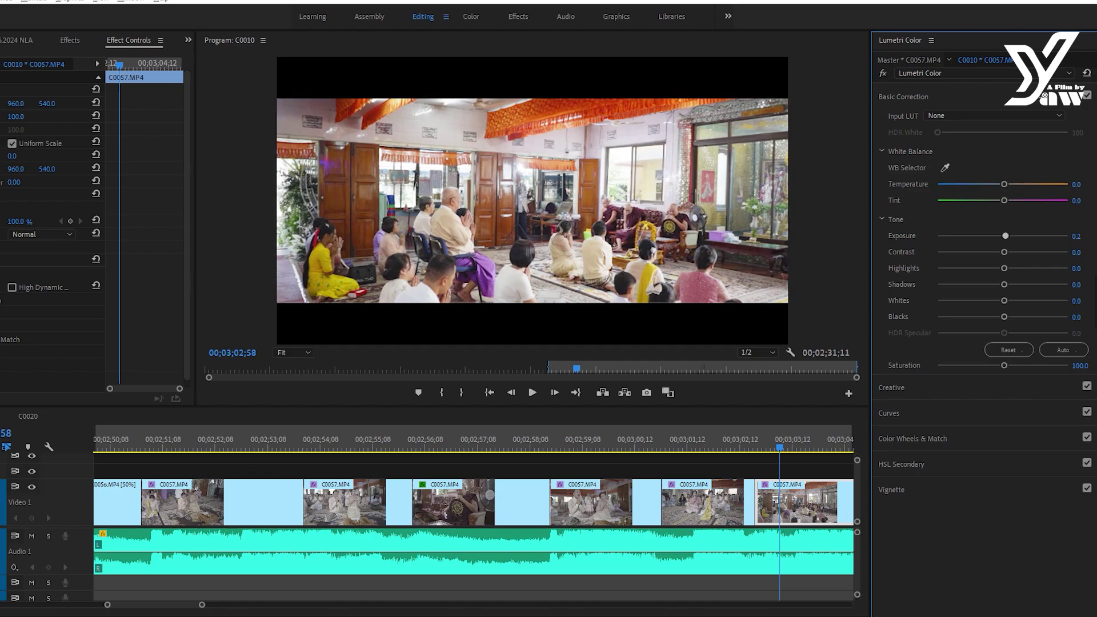
key(space)
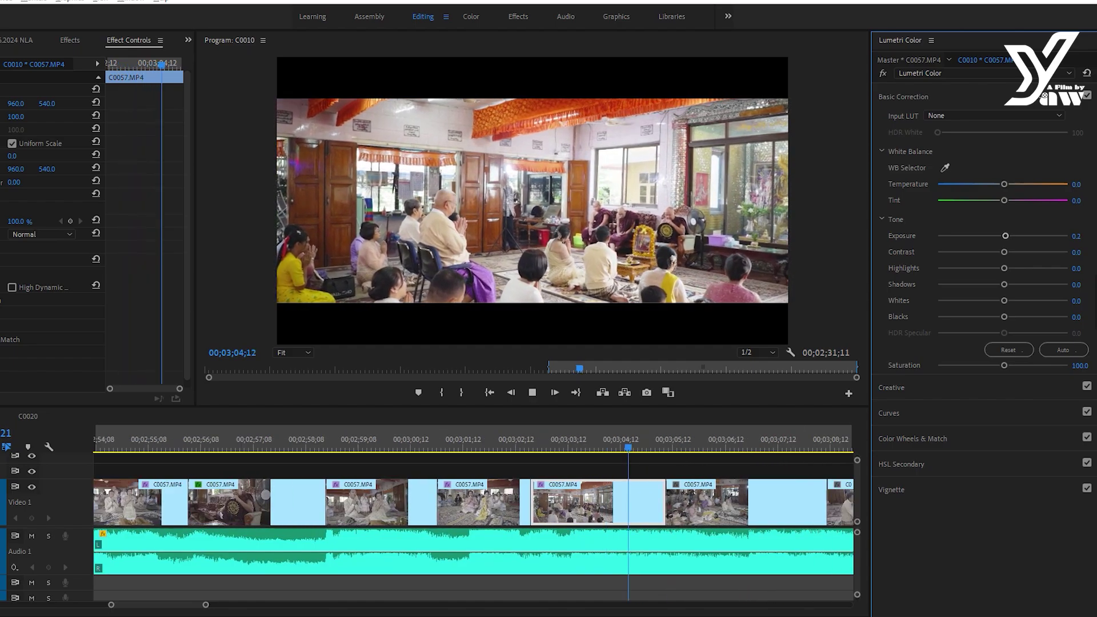
key(space)
- Give the next C0057 clip the Lumetri grade, review it, and mark an In point
click(709, 503)
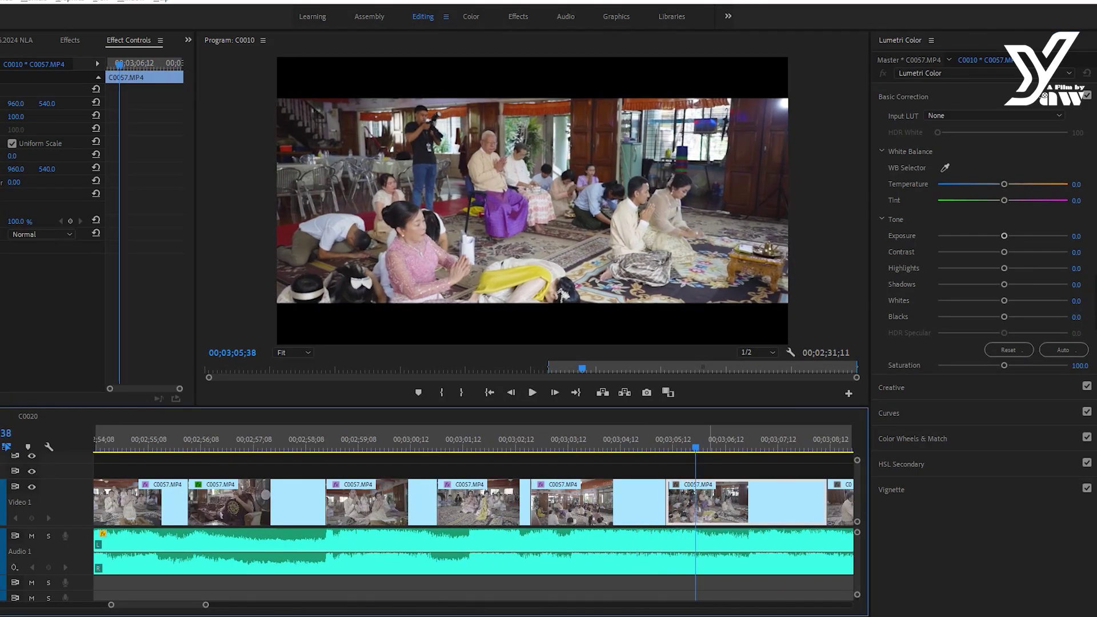
key(ctrl+alt+v)
key(Return)
key(space)
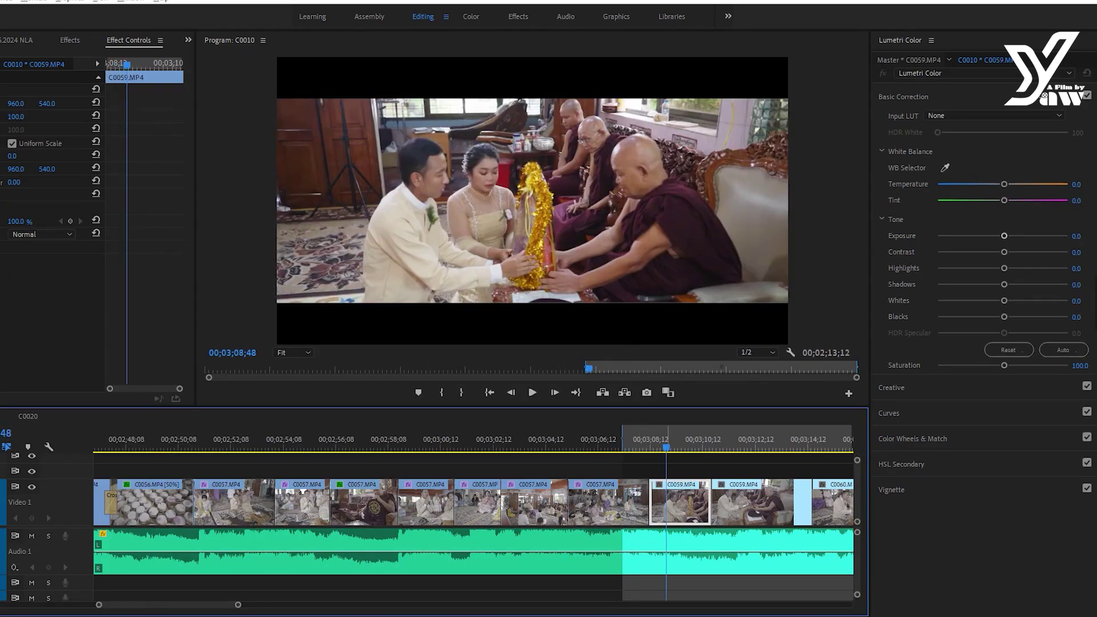
key(space)
key(i)
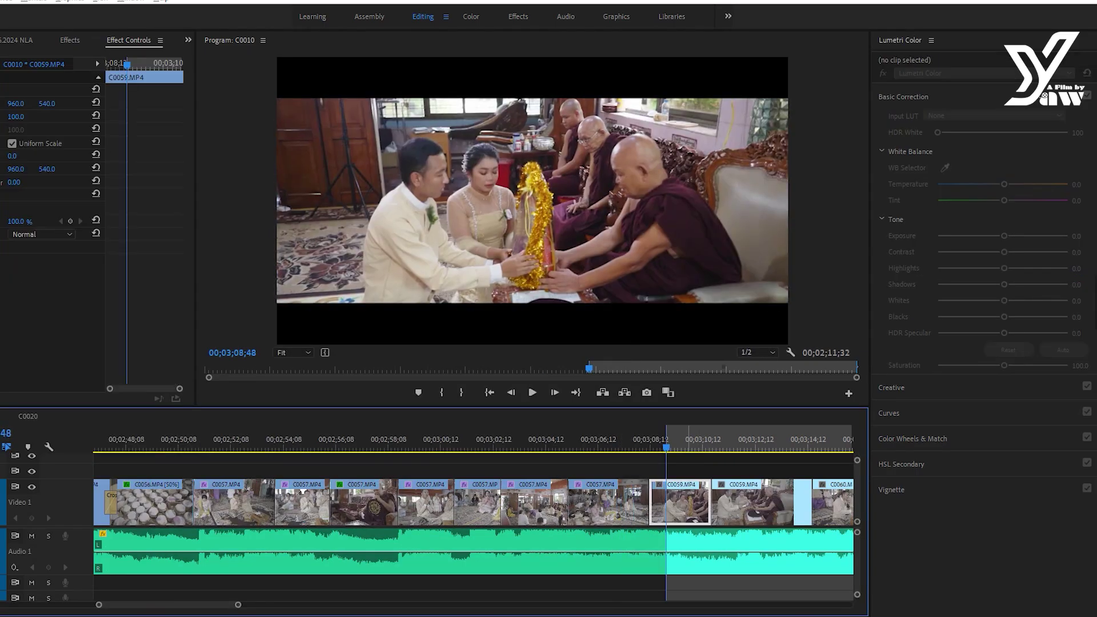
key(alt+v)
key(Escape)
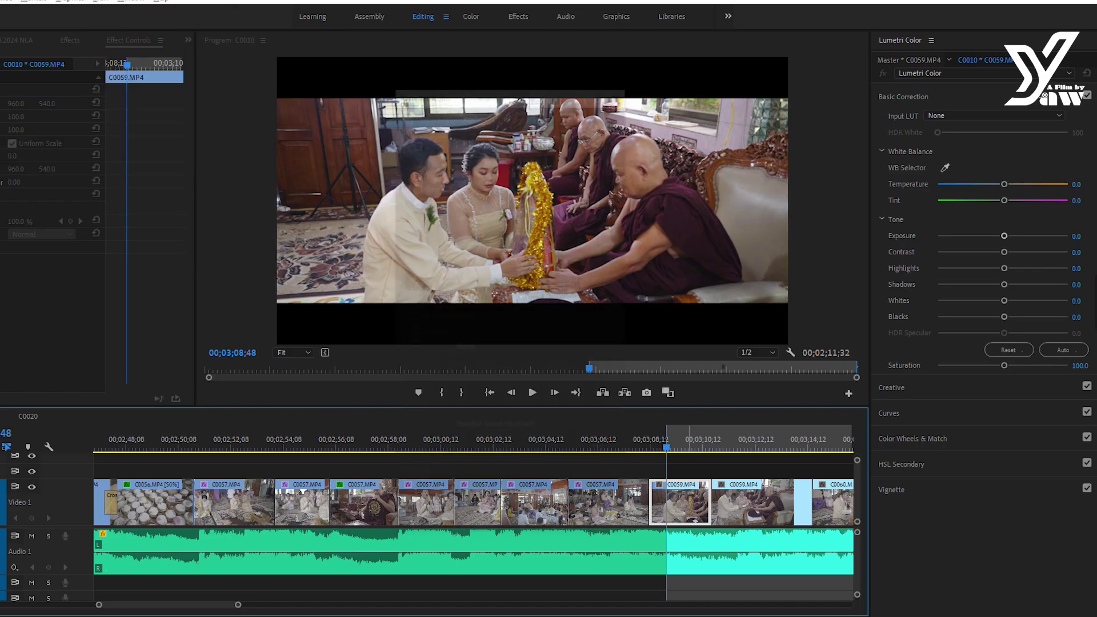
key(space)
key(space)
- Paste the Lumetri grade onto the C0059 clip and play through to C0060
key(ctrl+alt+v)
key(Return)
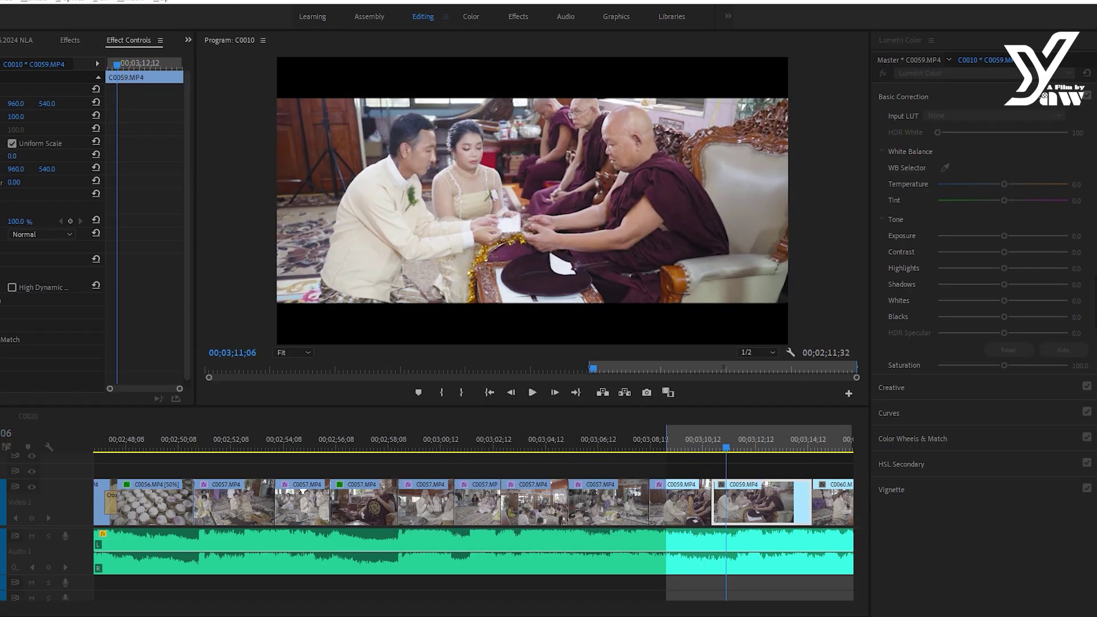
key(space)
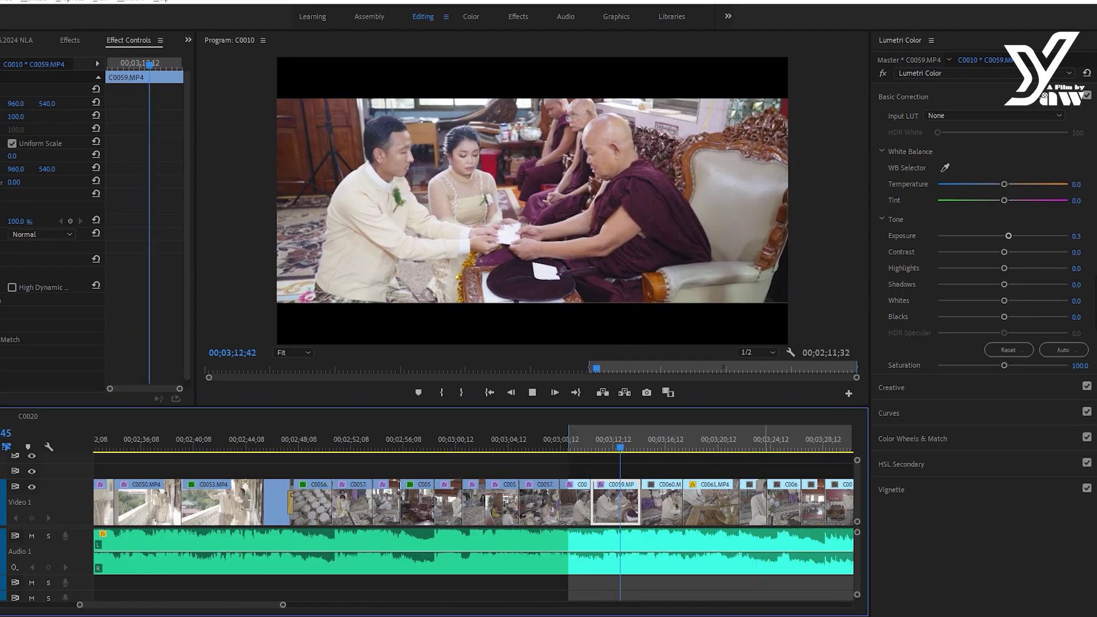
key(space)
key(=)
key(i)
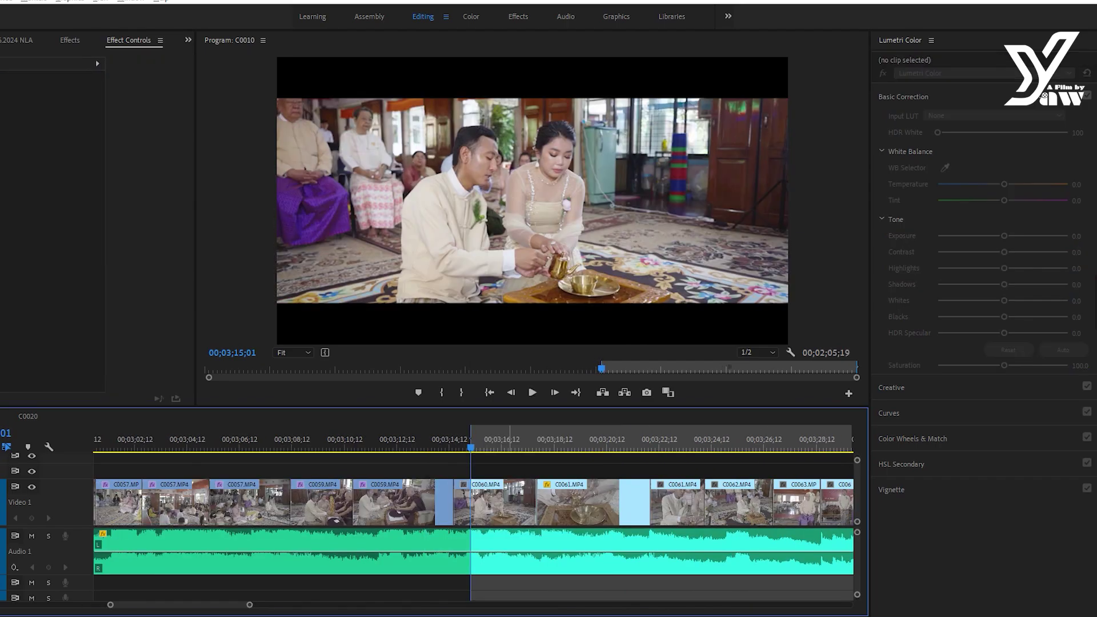
- Paste the Lumetri grade onto clip C0060 and check its Exposure setting
key(ctrl+alt+v)
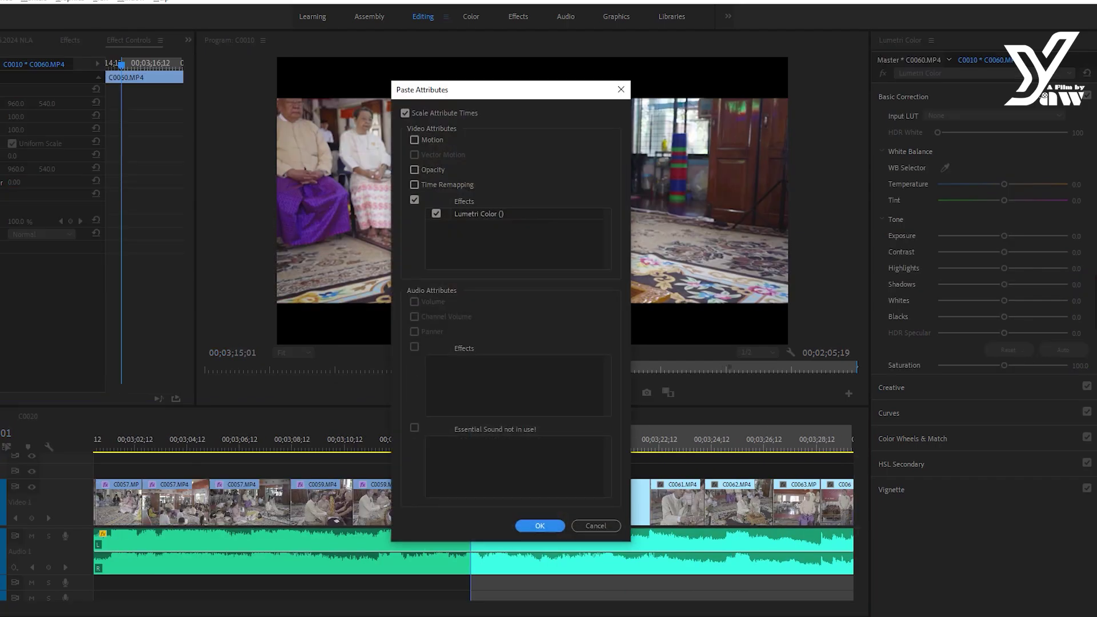
key(Return)
key(space)
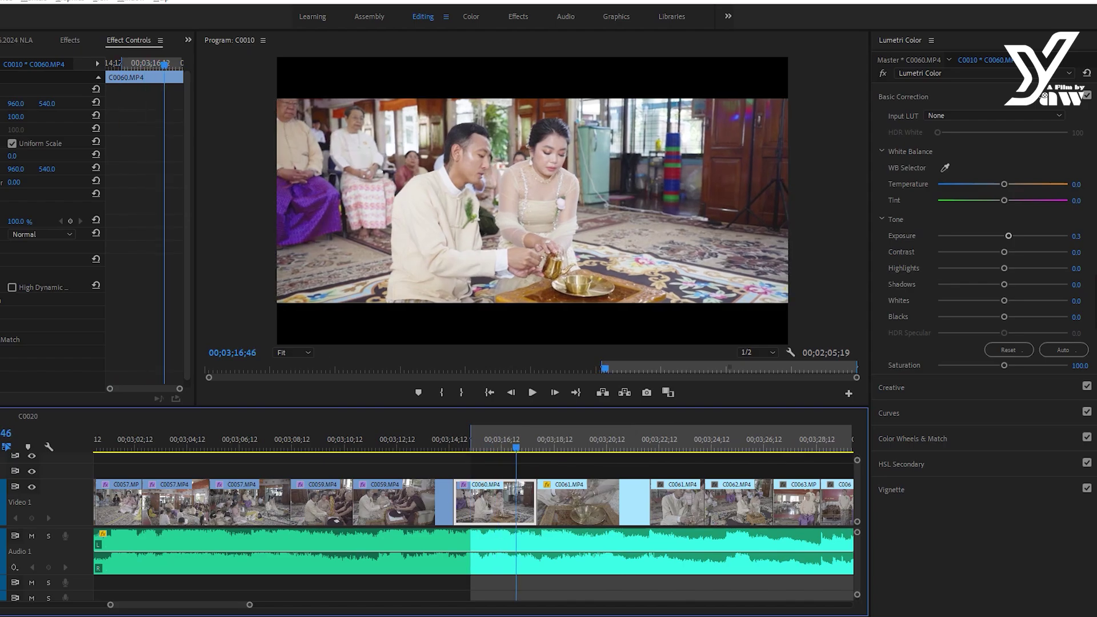
key(space)
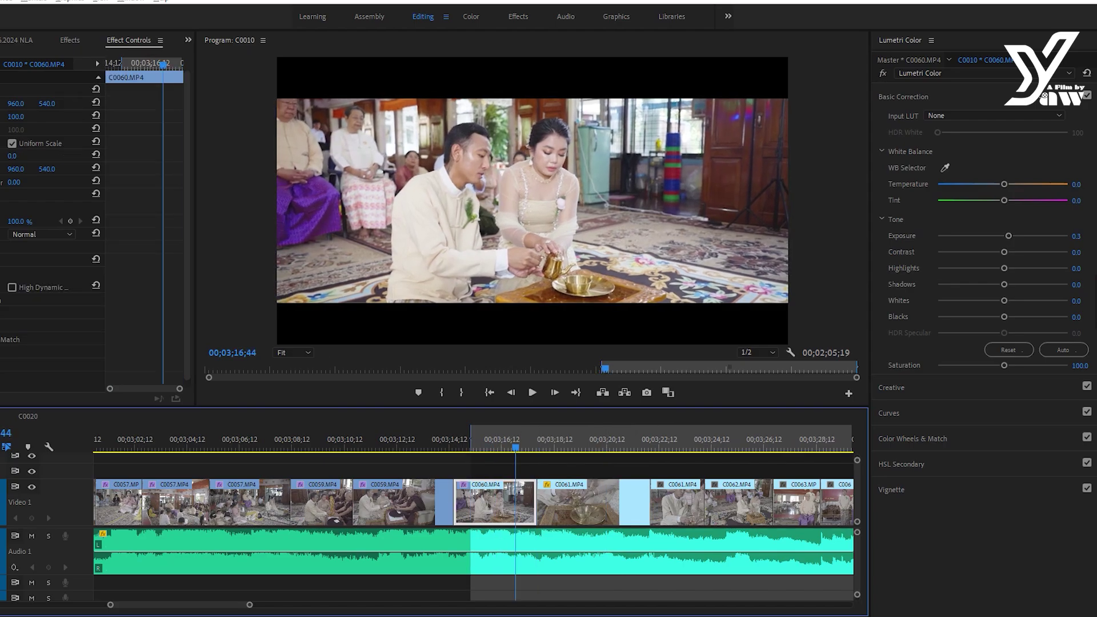
click(1008, 236)
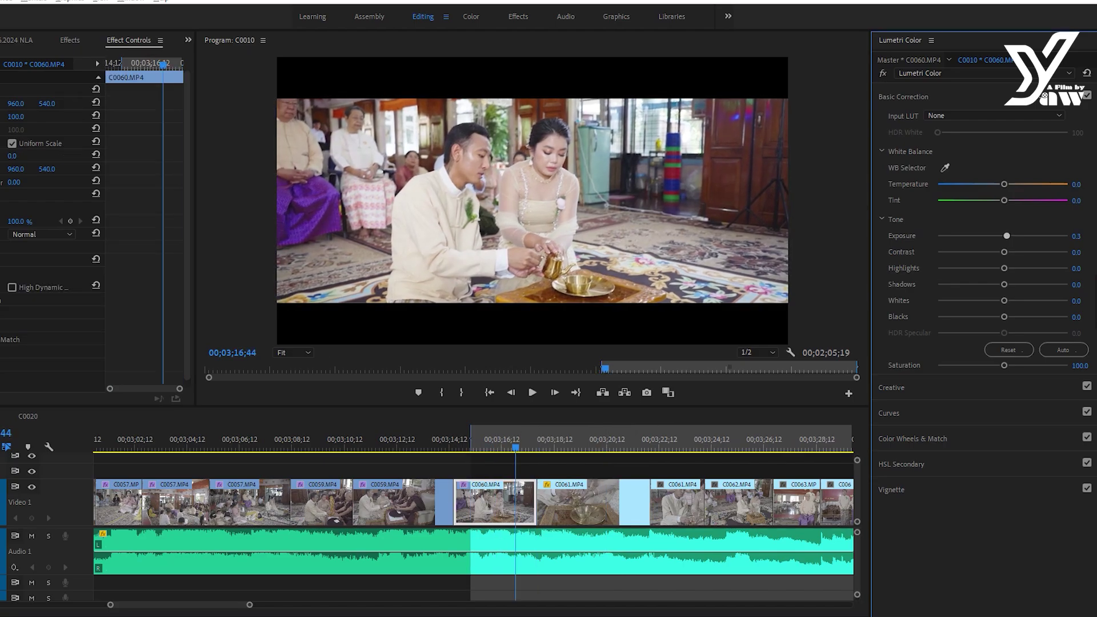
- Apply the Lumetri grade to the C0061 teapot close-up and play it back
click(583, 440)
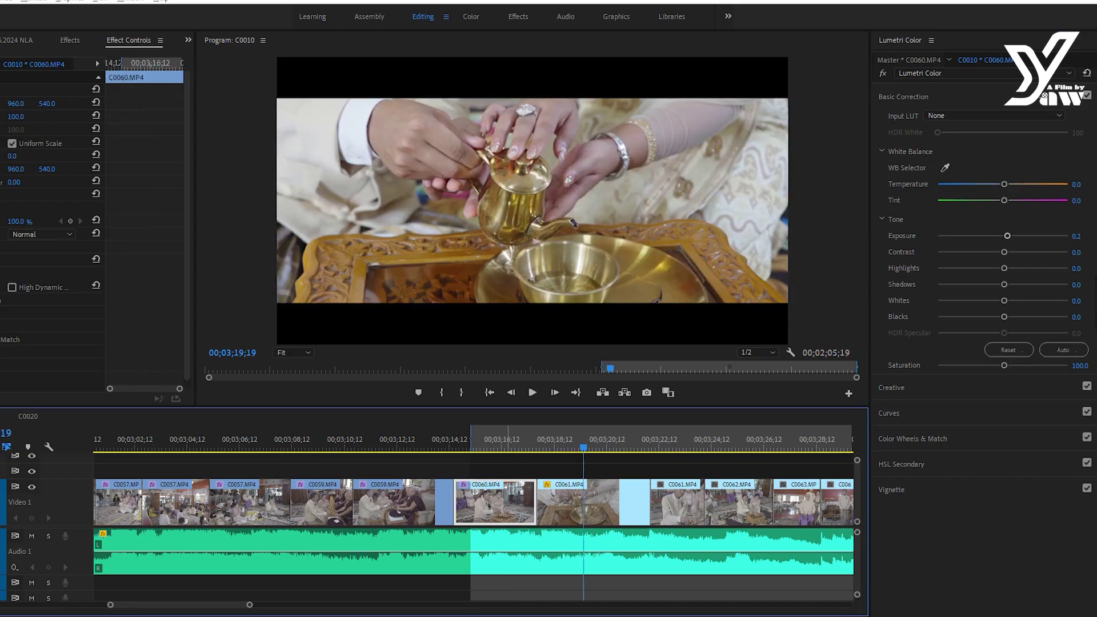
click(585, 503)
key(ctrl+alt+v)
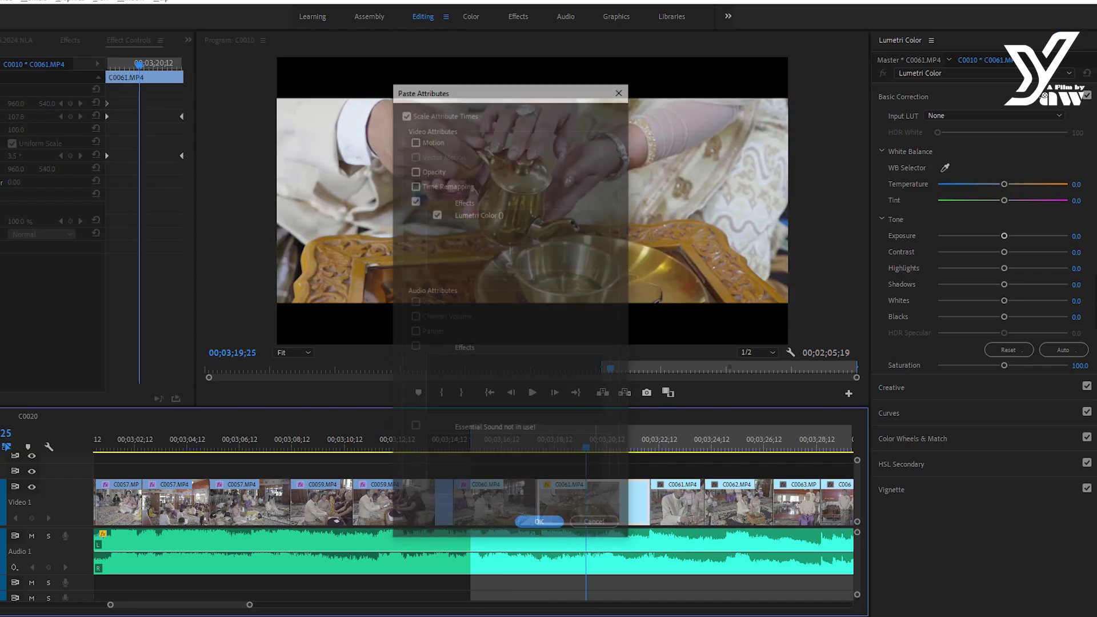
key(Return)
key(space)
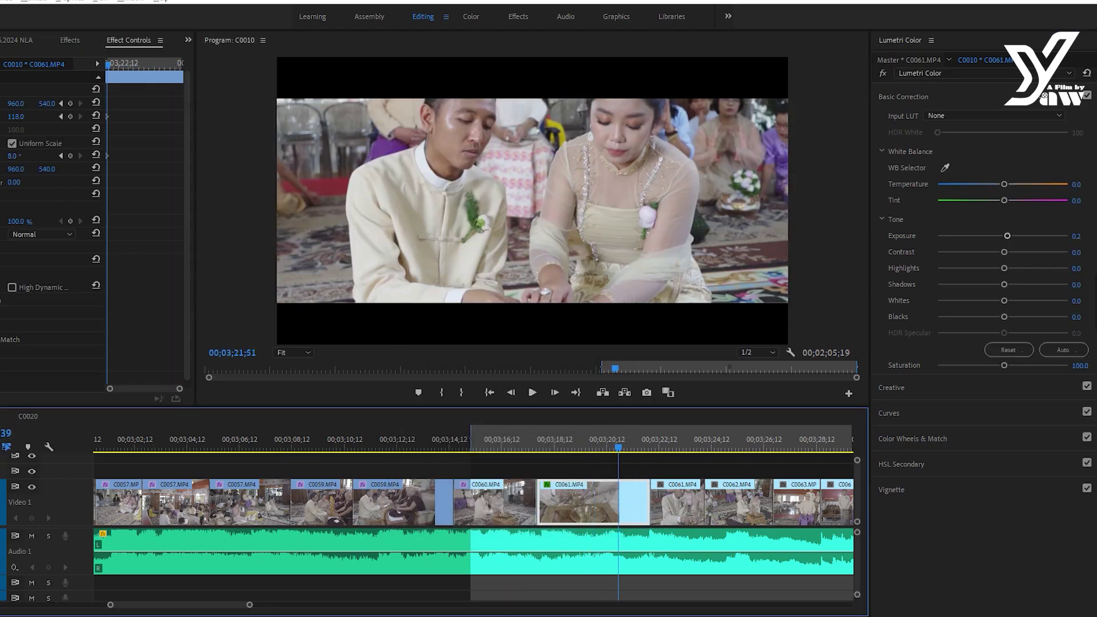
key(ctrl+alt+v)
key(Return)
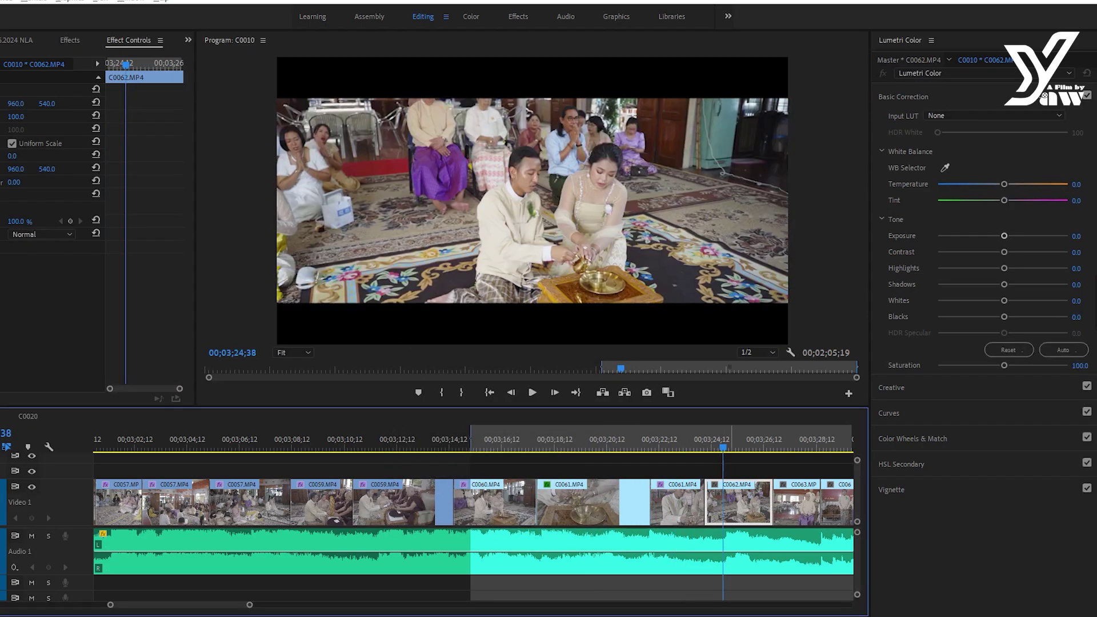
- Paste the Lumetri grade onto clips C0062 and C0063
key(ctrl+alt+v)
key(Return)
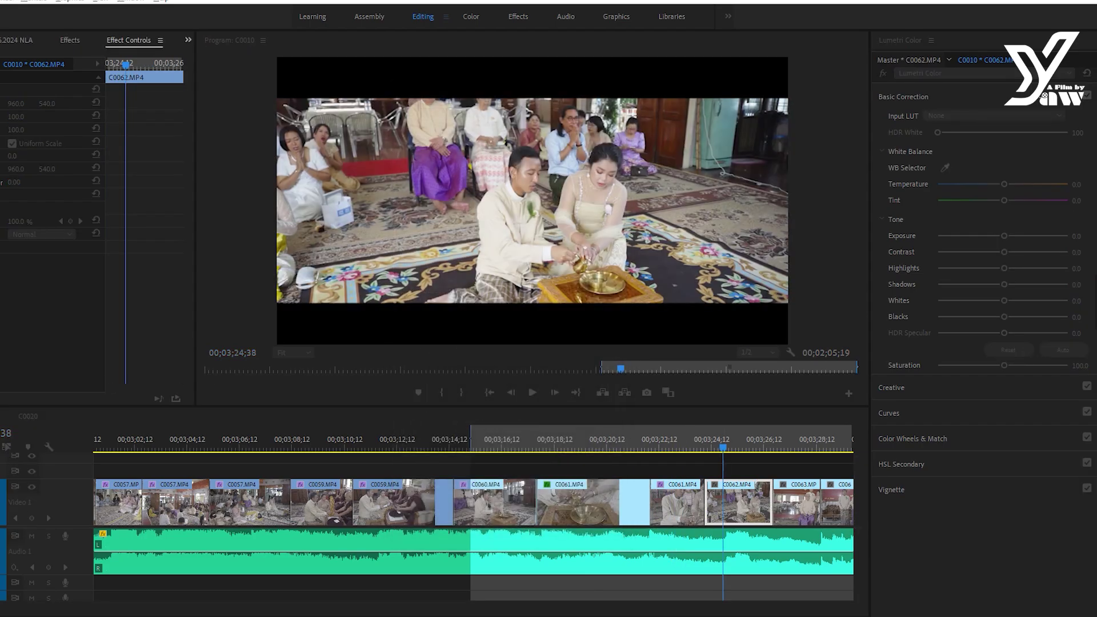
key(minus)
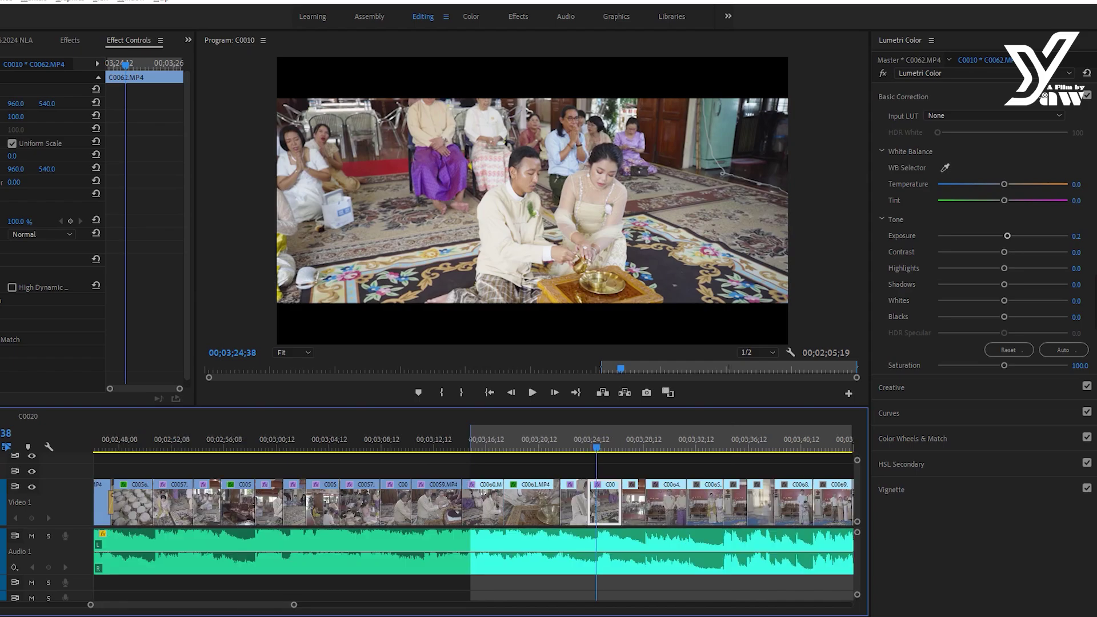
key(space)
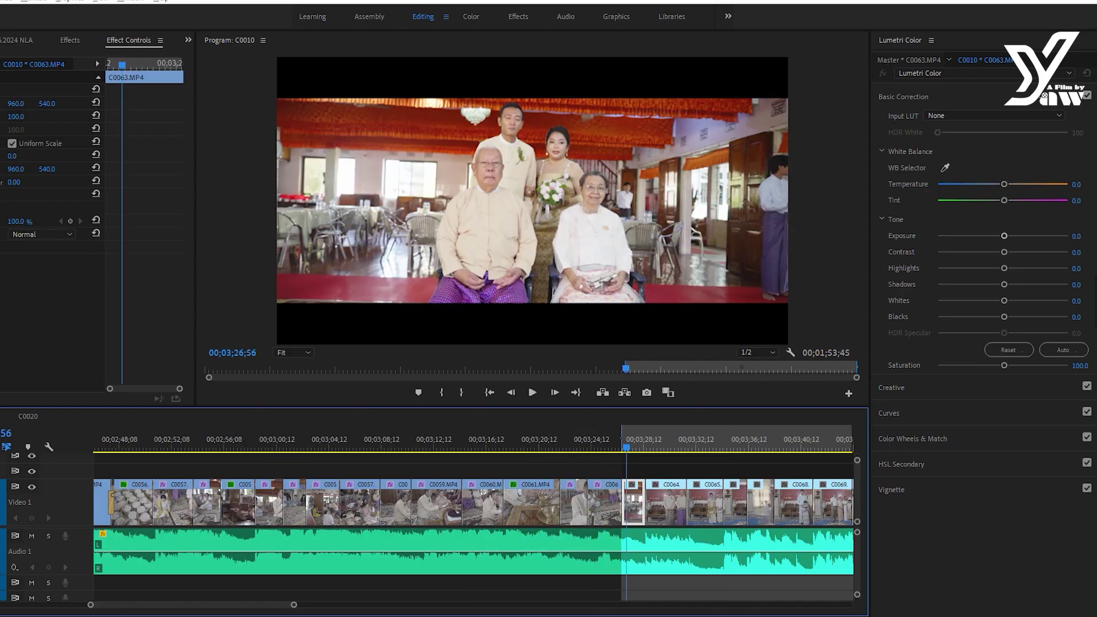
key(equal)
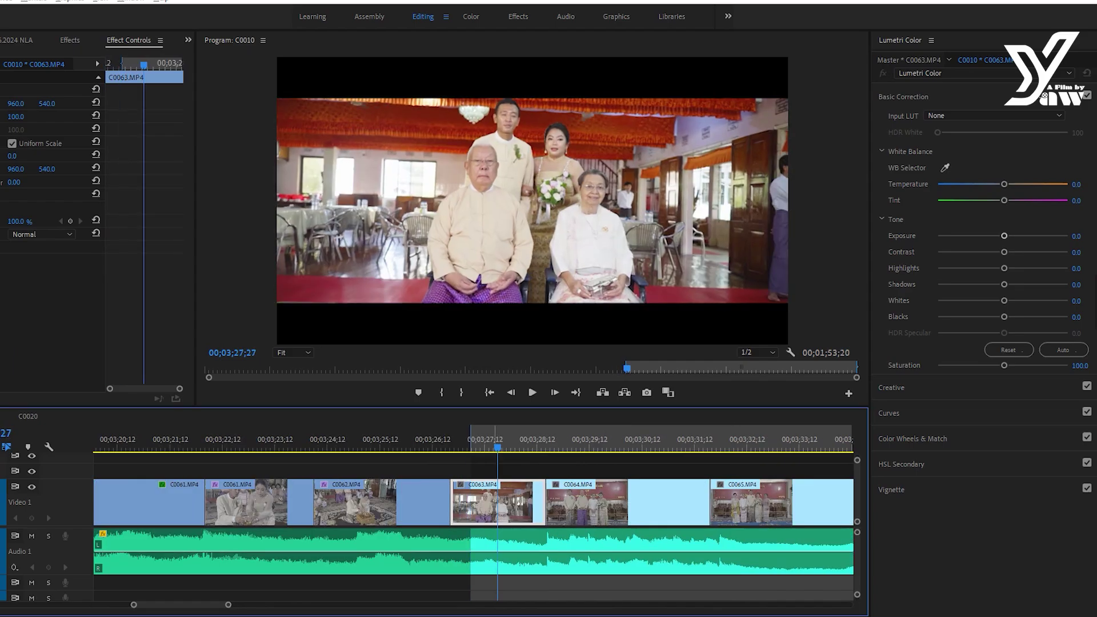
key(ctrl+alt+v)
key(Return)
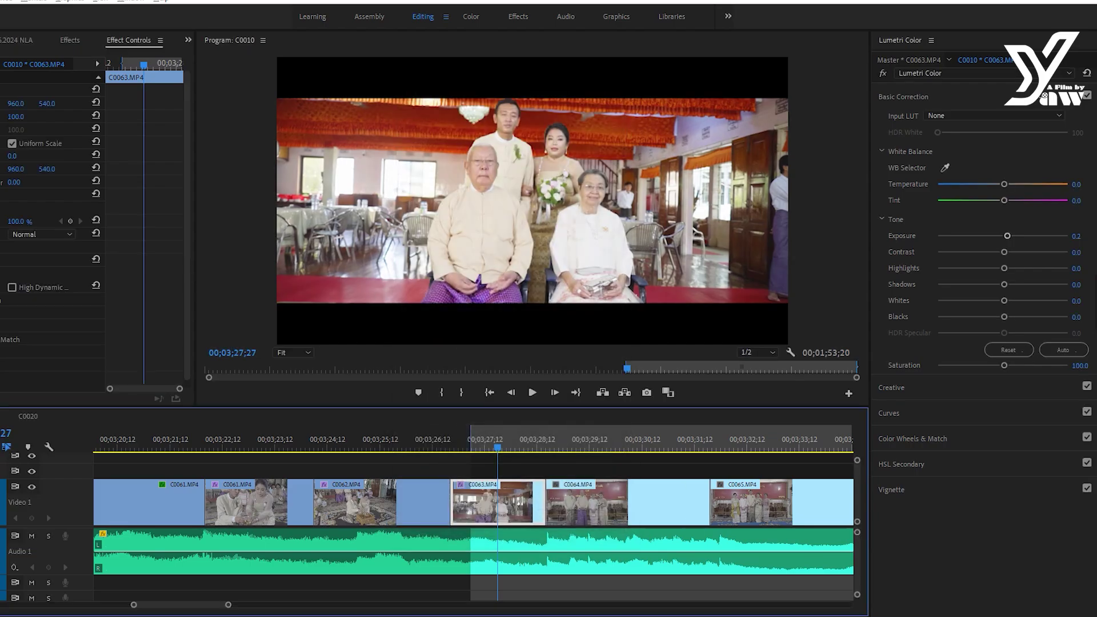
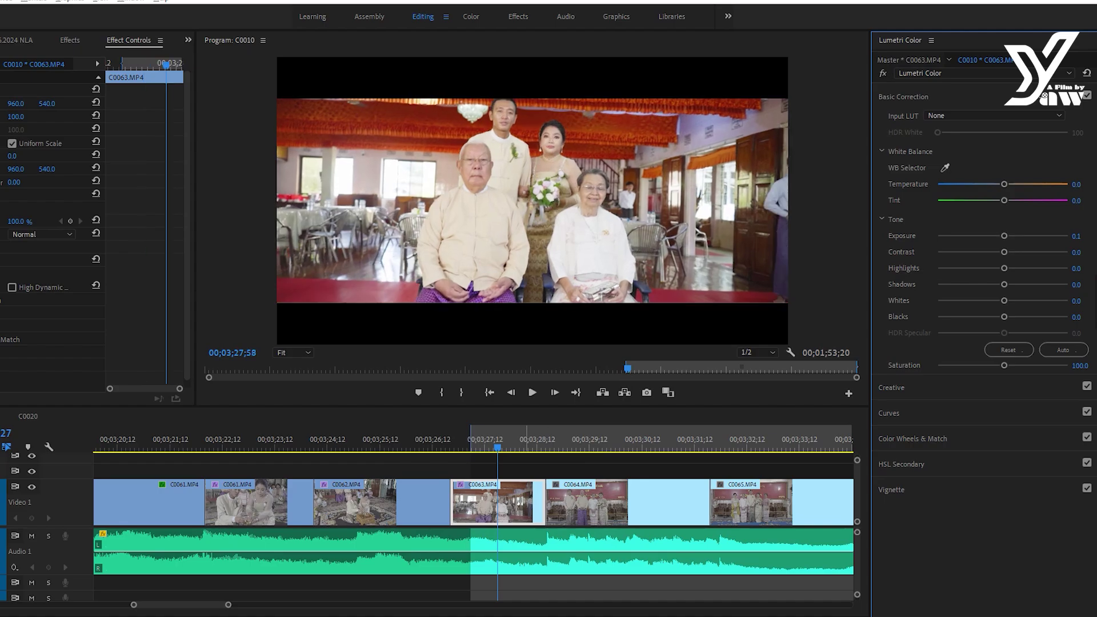
- Preview the sequence around C0064 and raise C0065's Exposure to 0.2
click(593, 447)
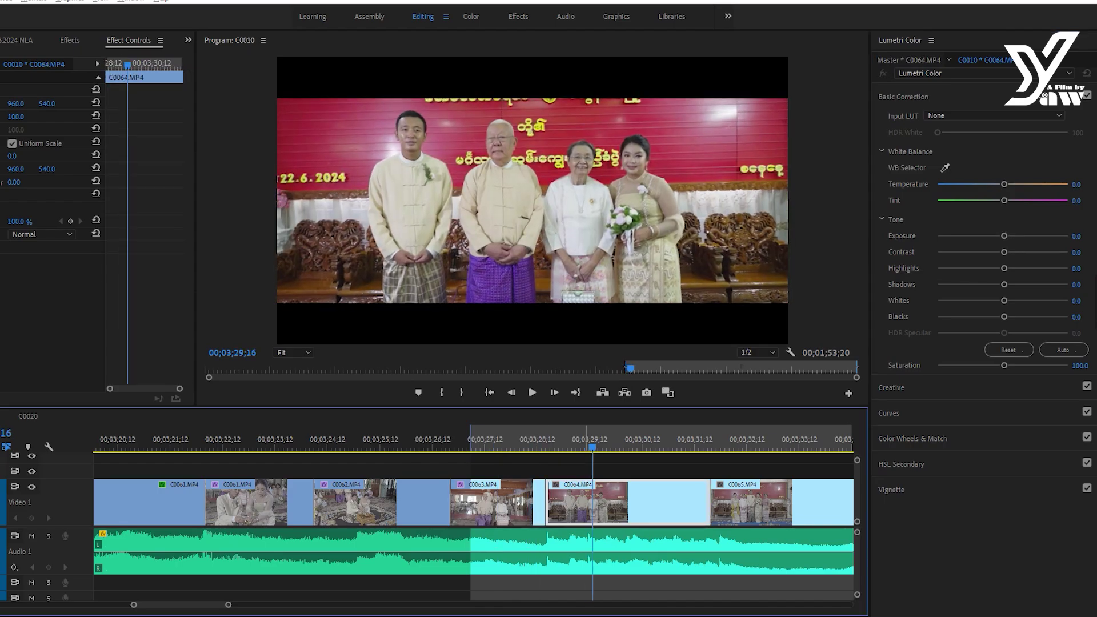
key(space)
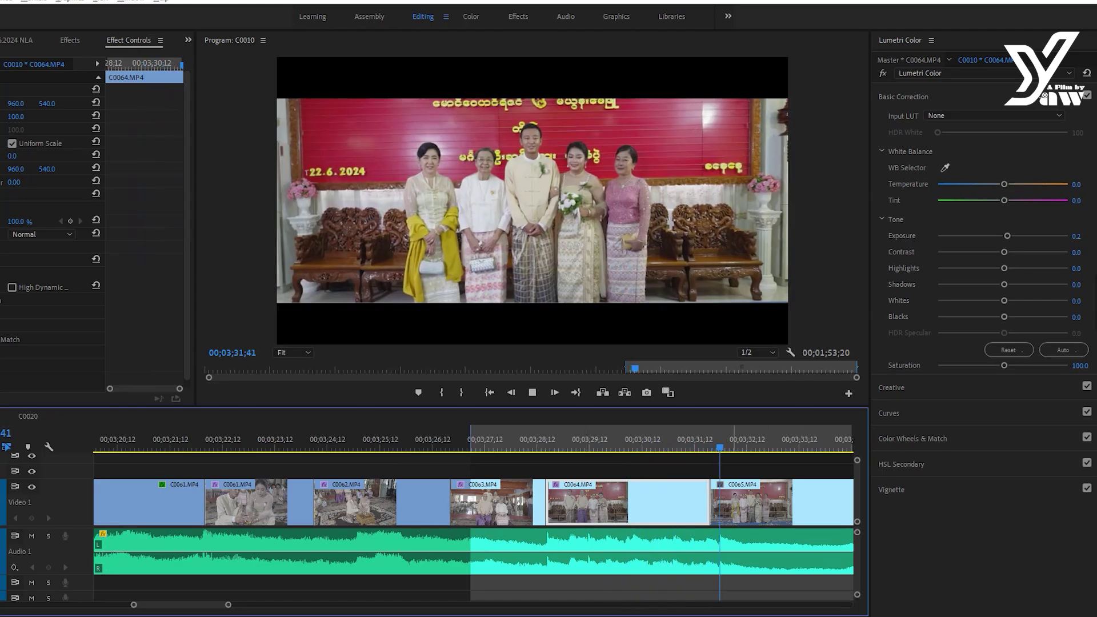
key(space)
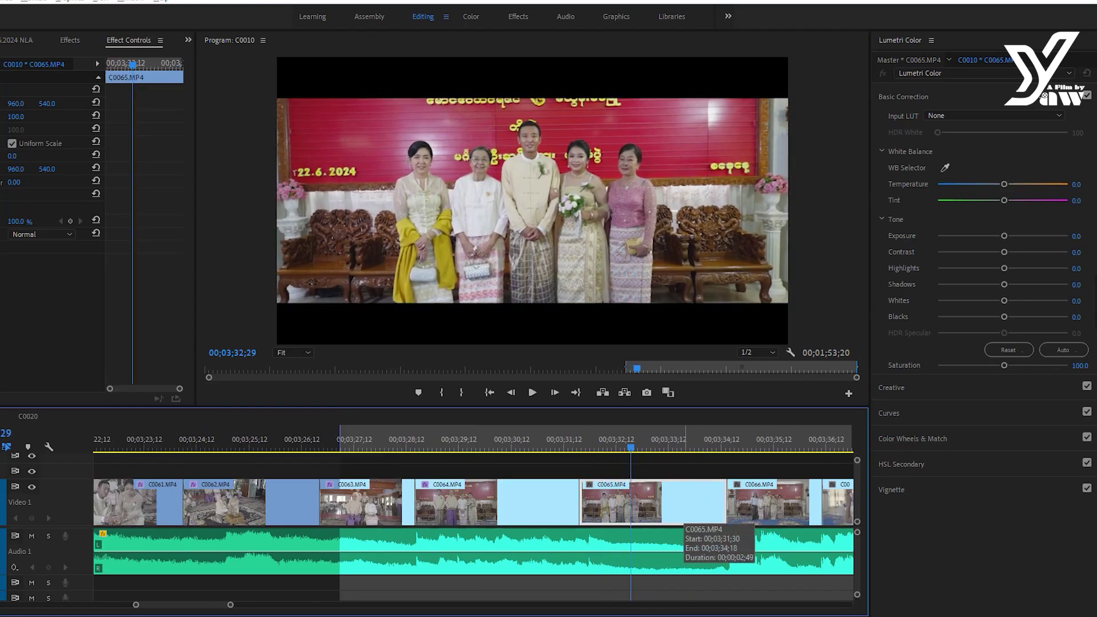
drag(1004, 235, 1008, 236)
- Paste the Lumetri Color grade onto clips C0067 and C0068
key(minus)
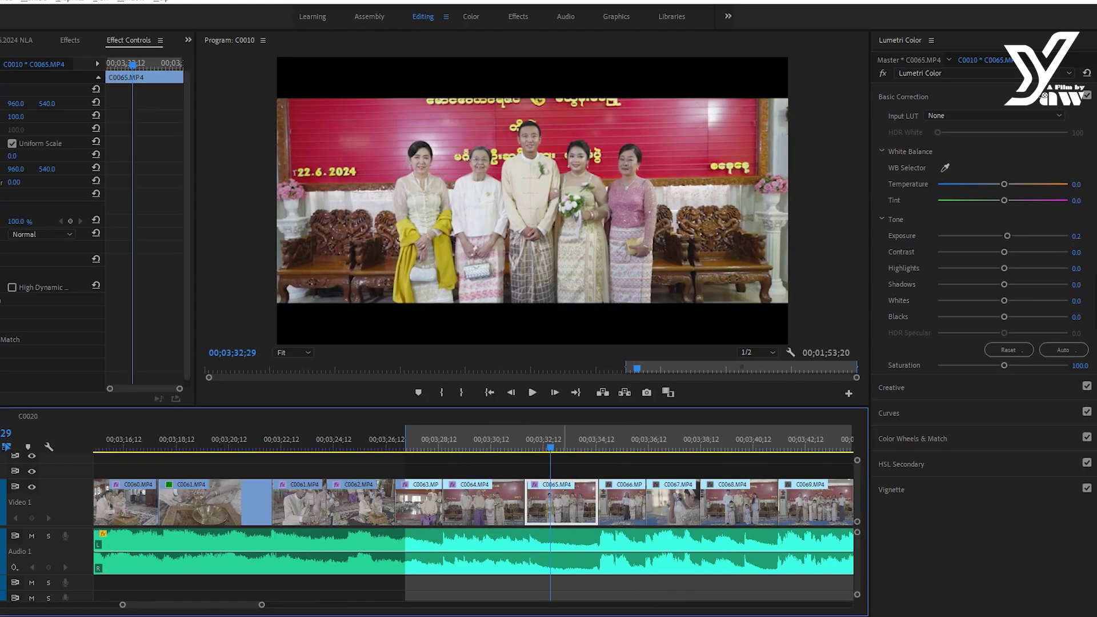
key(Down)
key(equal)
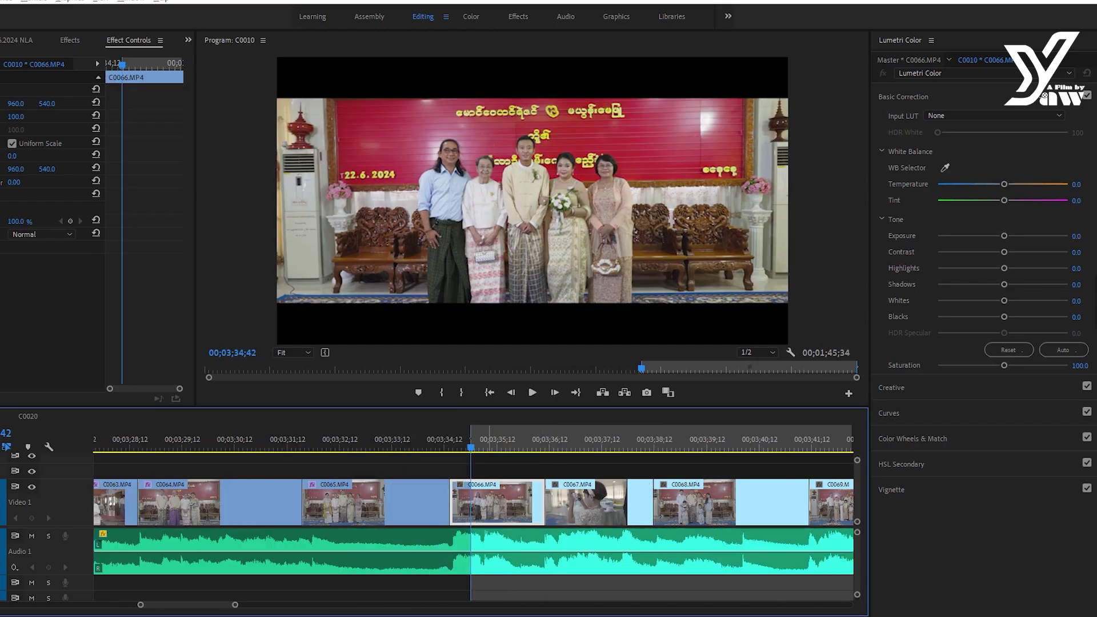
key(Down)
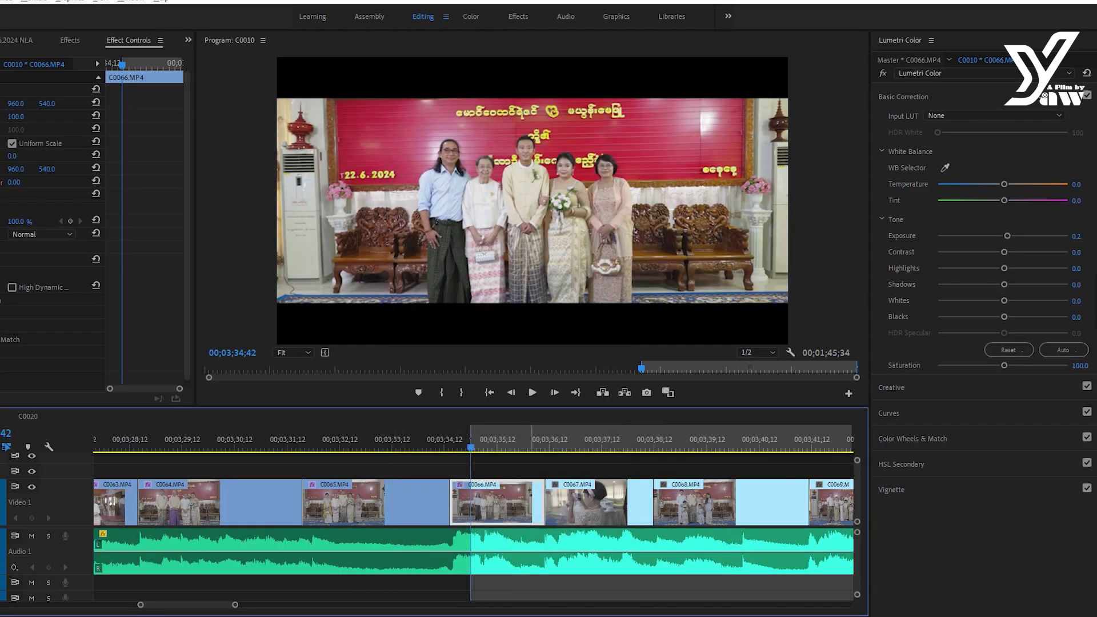
key(ctrl+alt+v)
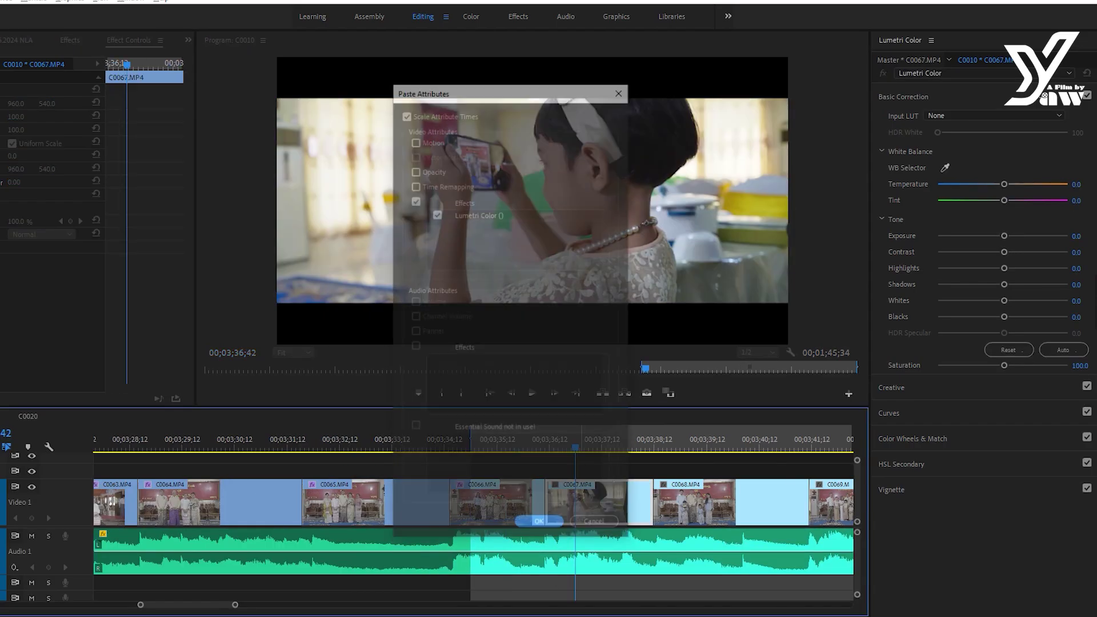
key(Return)
key(Down)
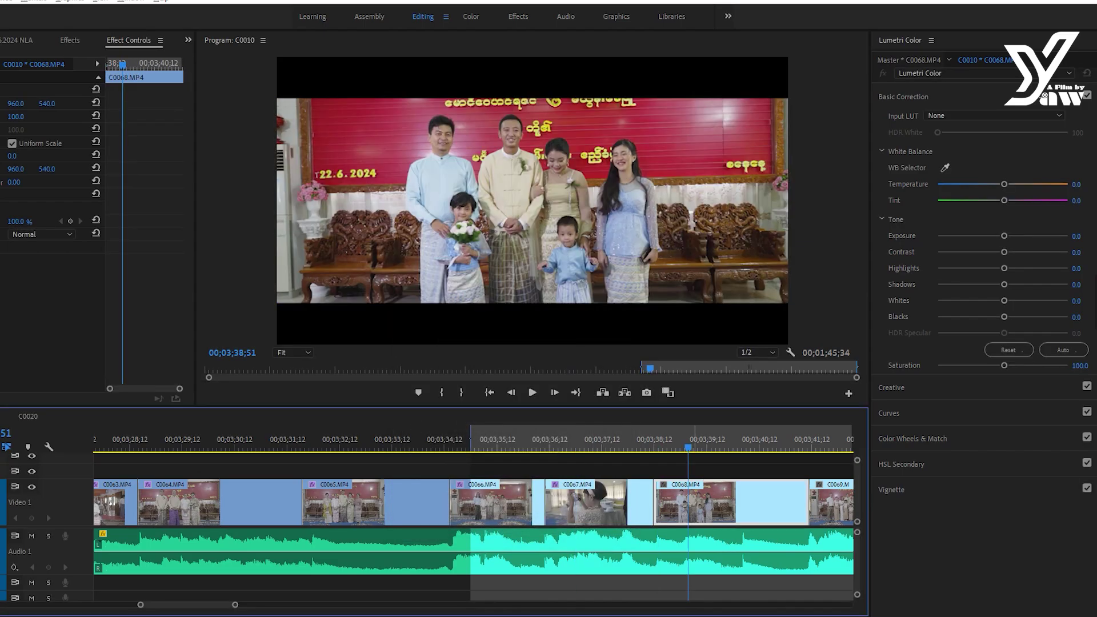
key(ctrl+alt+v)
key(Return)
- Play ahead through C0069–C0070 and paste the Lumetri Color grade onto C0072
key(space)
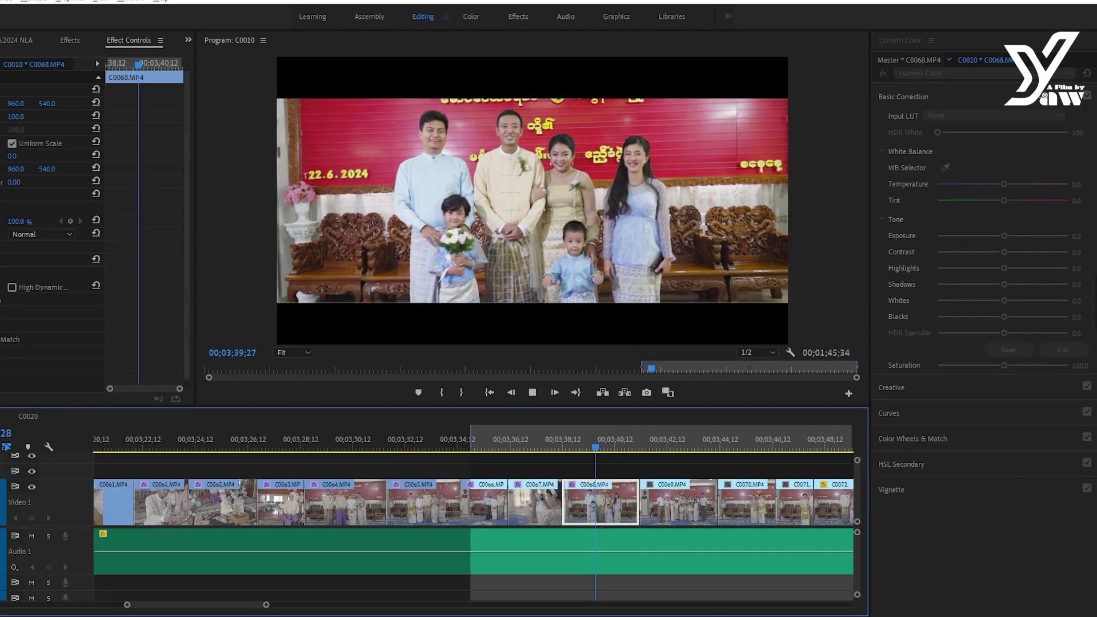
key(minus)
key(space)
key(equal)
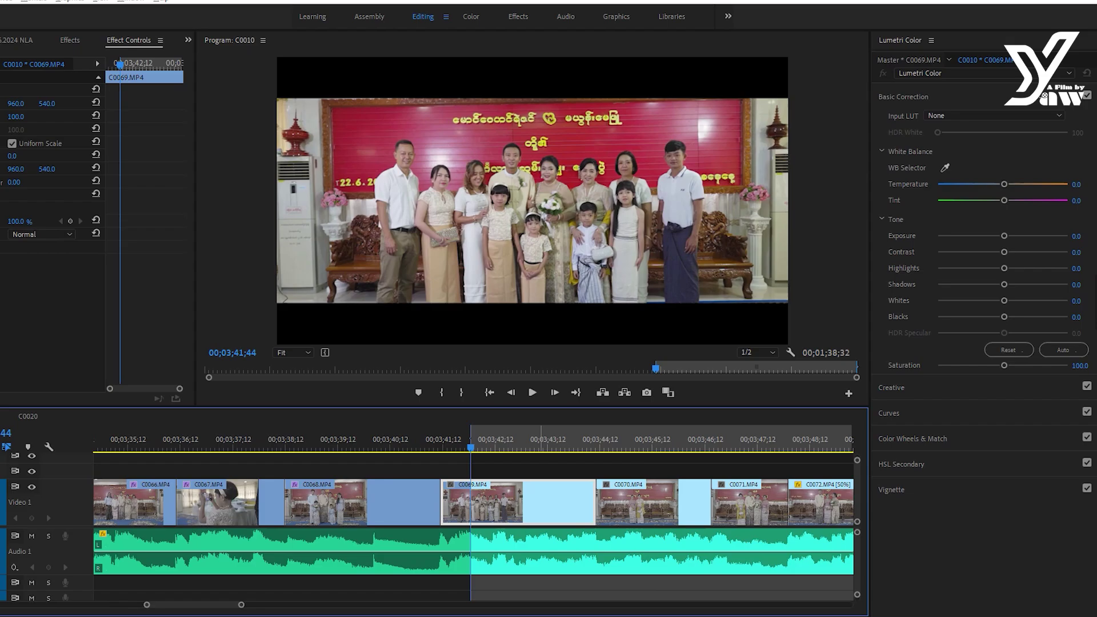
key(space)
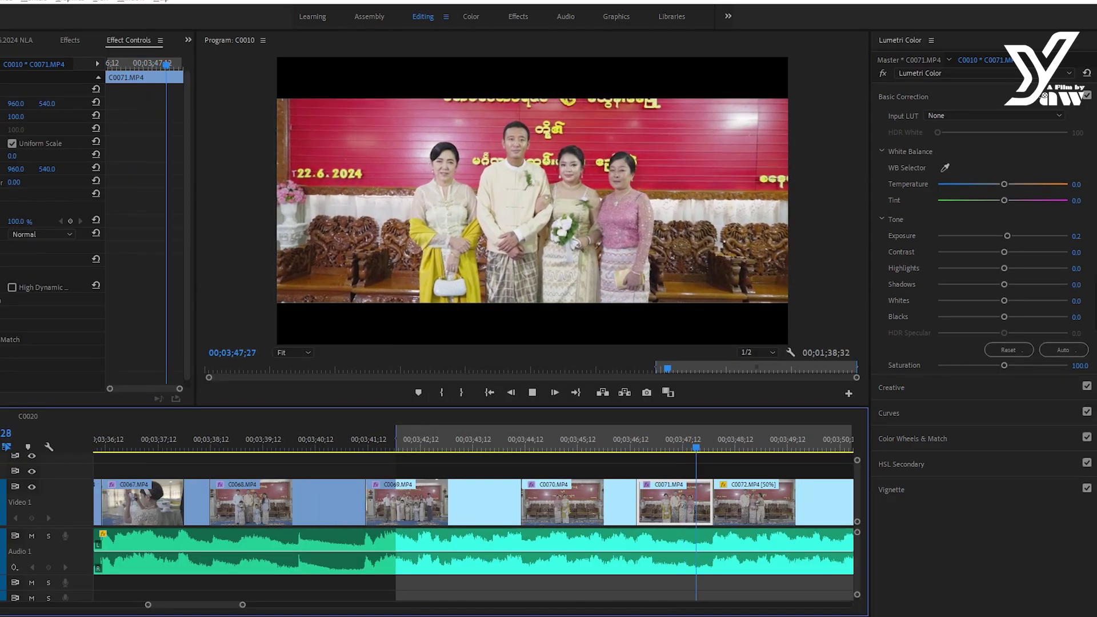
key(d)
key(ctrl+alt+v)
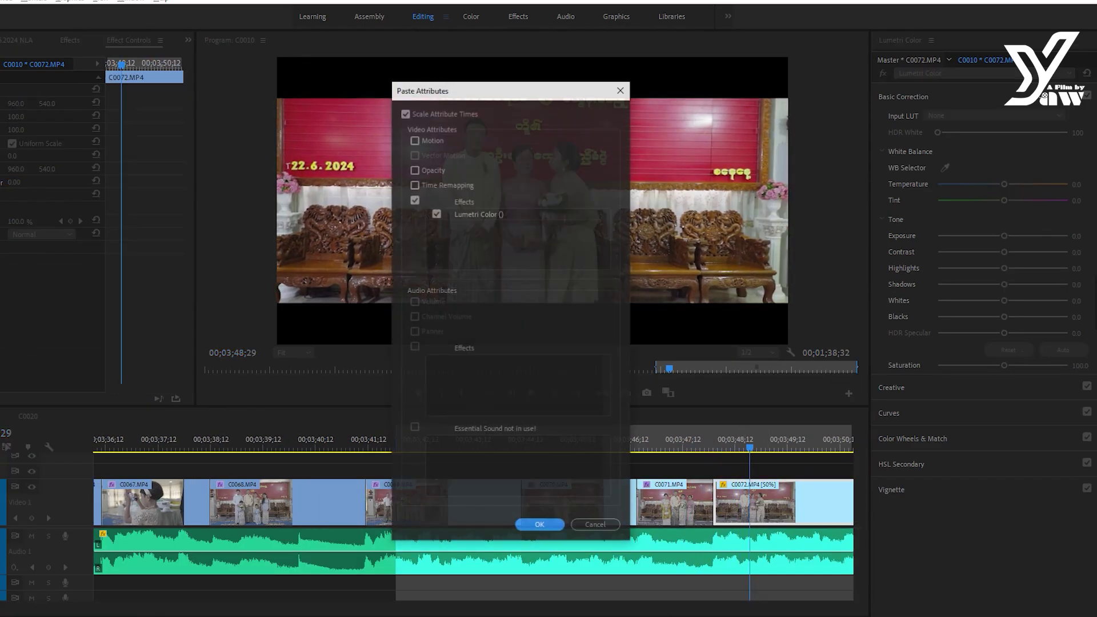
key(Return)
- Paste the Lumetri Color grade onto clips C0073 and C0074
key(minus)
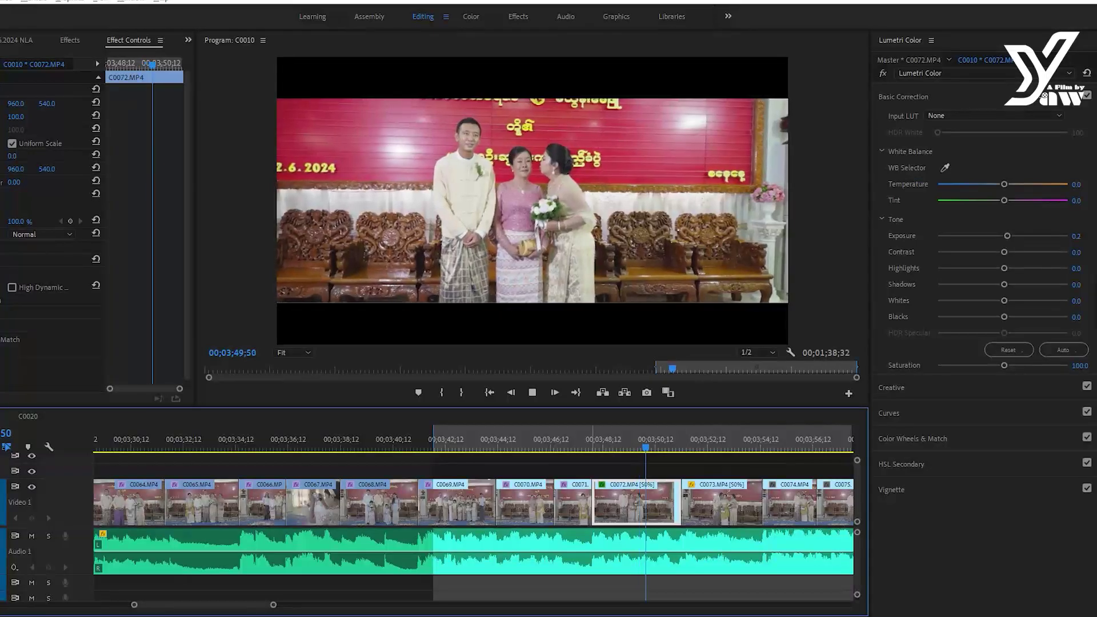
key(equal)
key(space)
key(d)
key(ctrl+alt+v)
key(Return)
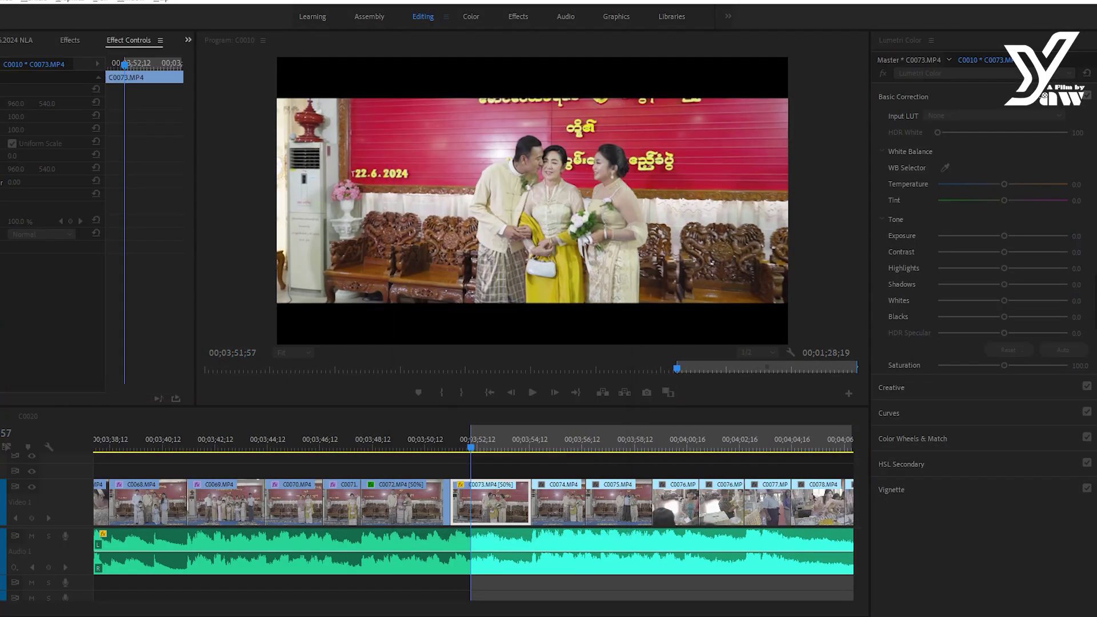
key(space)
key(Down)
key(d)
key(ctrl+alt+v)
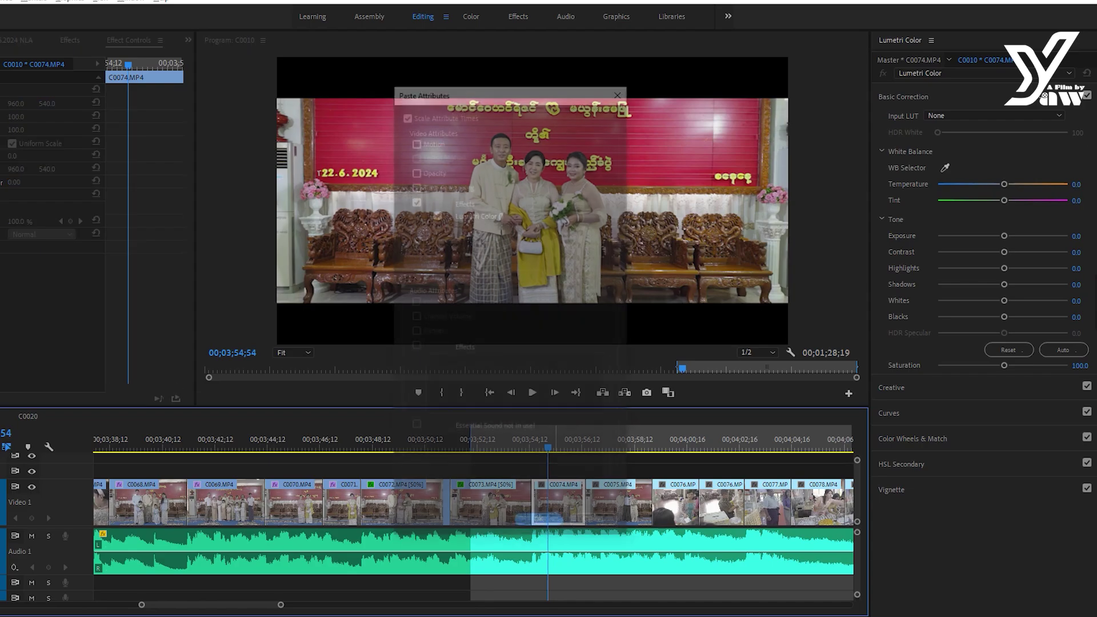
key(Return)
- Paste the Lumetri Color grade onto C0075 and both C0076 clips
key(space)
key(Down)
key(d)
key(ctrl+alt+v)
key(Return)
key(Down)
key(d)
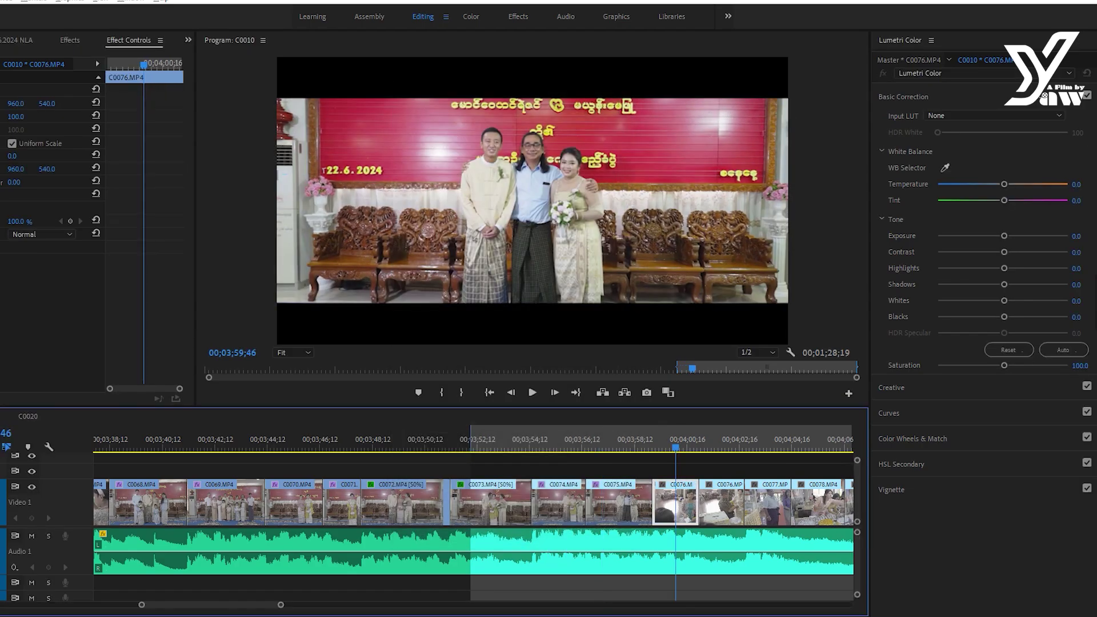
key(ctrl+alt+v)
key(Return)
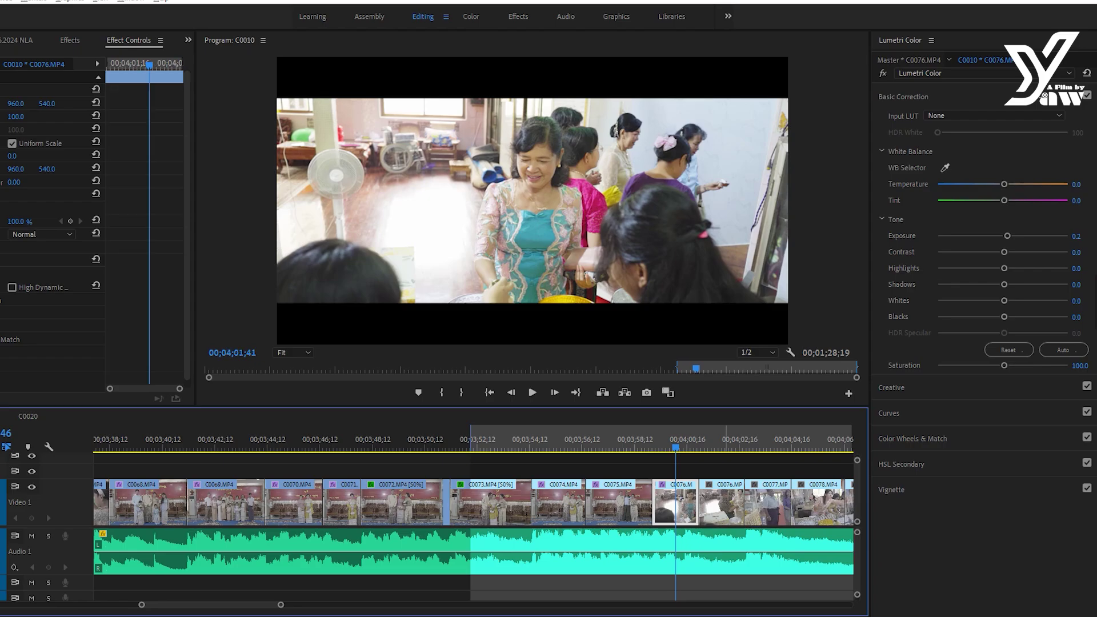
key(Down)
key(d)
key(ctrl+alt+v)
key(Return)
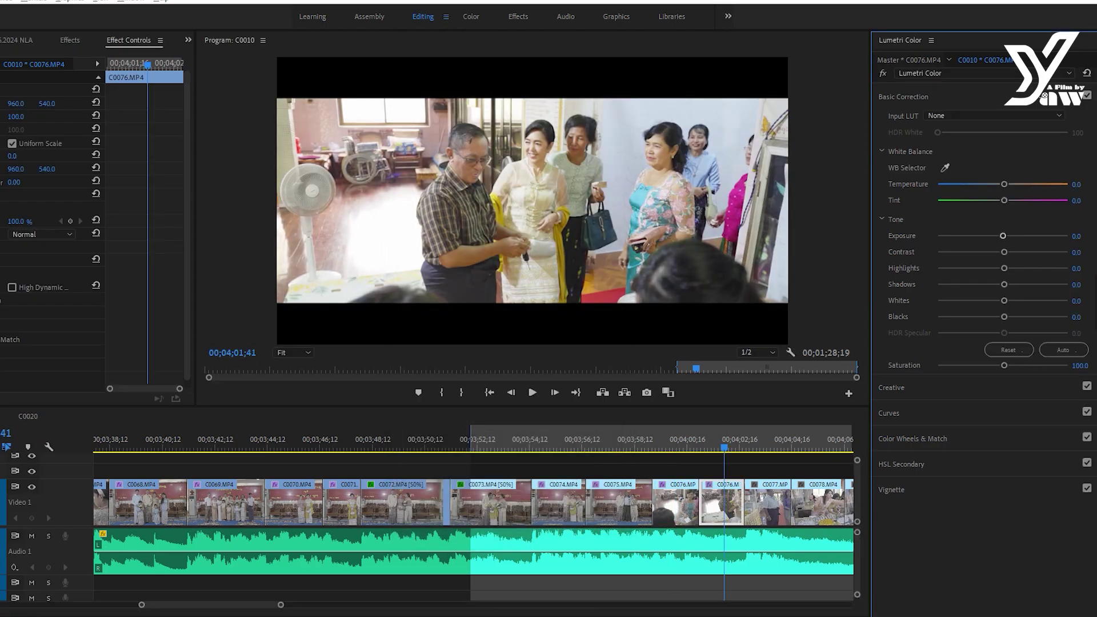
- Pull Whites down to about -33 and raise C0077 and C0078 Exposure to 0.2
drag(996, 301, 982, 300)
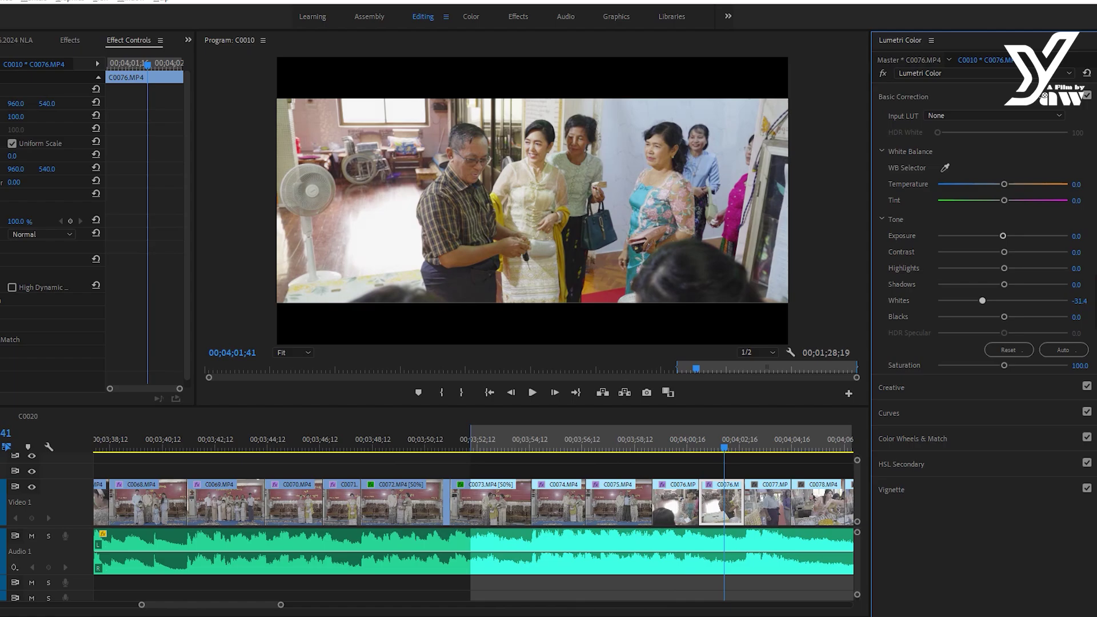
click(768, 503)
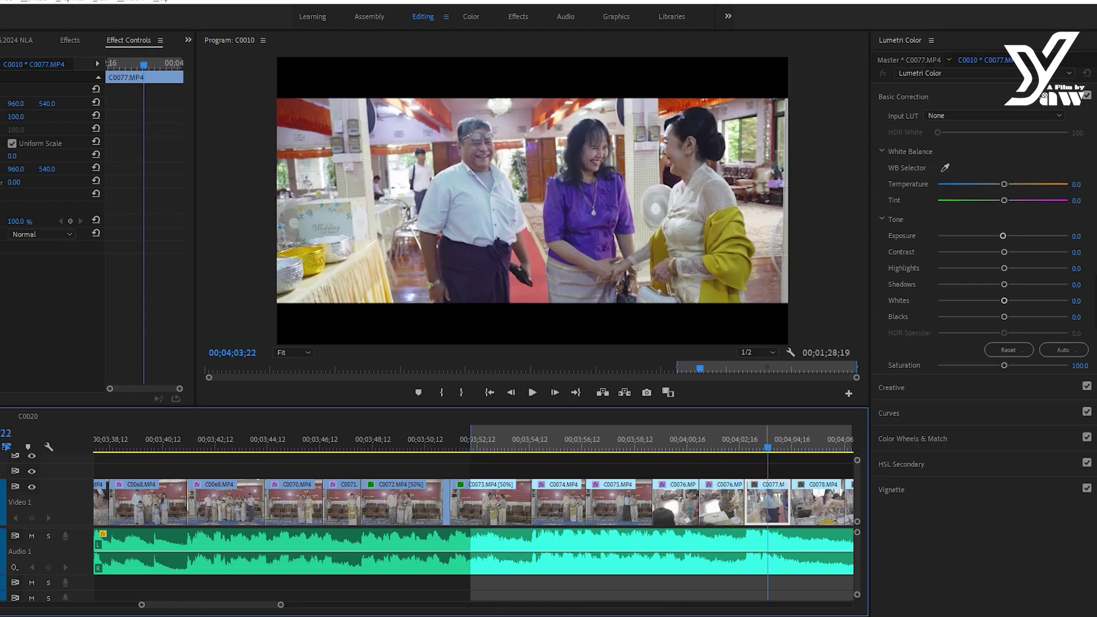
drag(1003, 236, 1007, 236)
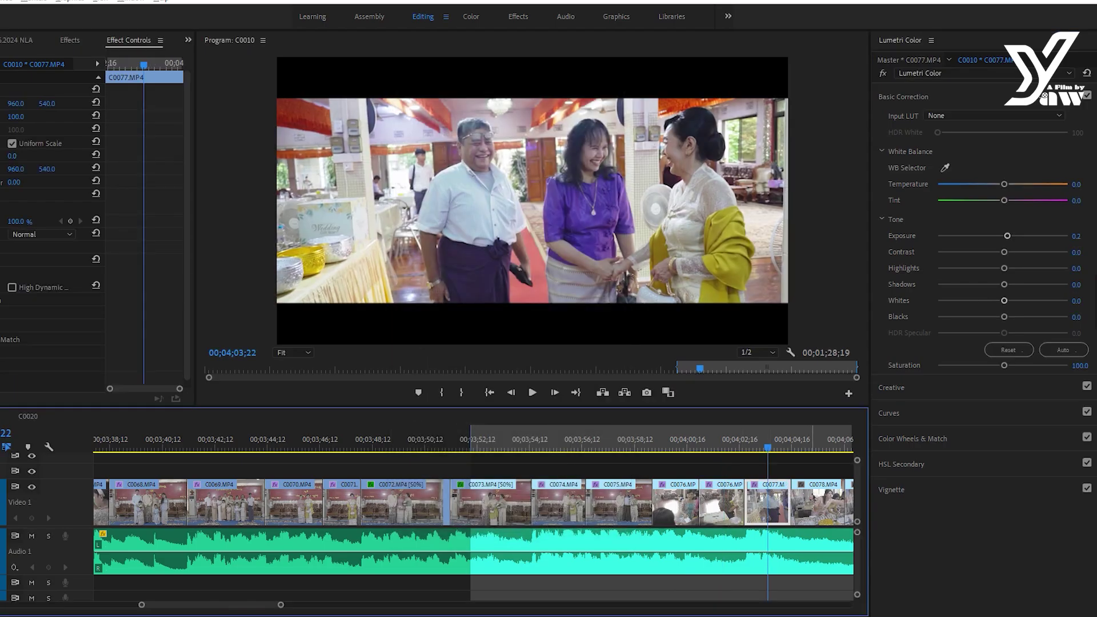
click(811, 503)
drag(1004, 236, 1010, 236)
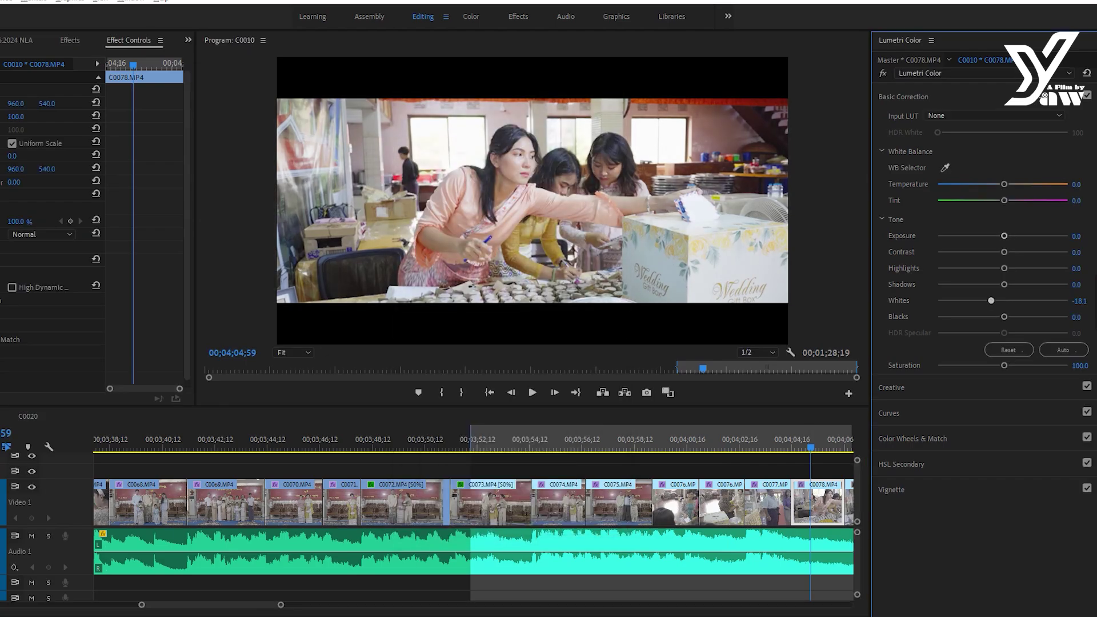
- Mark an In point and paste the Lumetri Color grade onto C0079
key(ctrl+shift+a)
key(i)
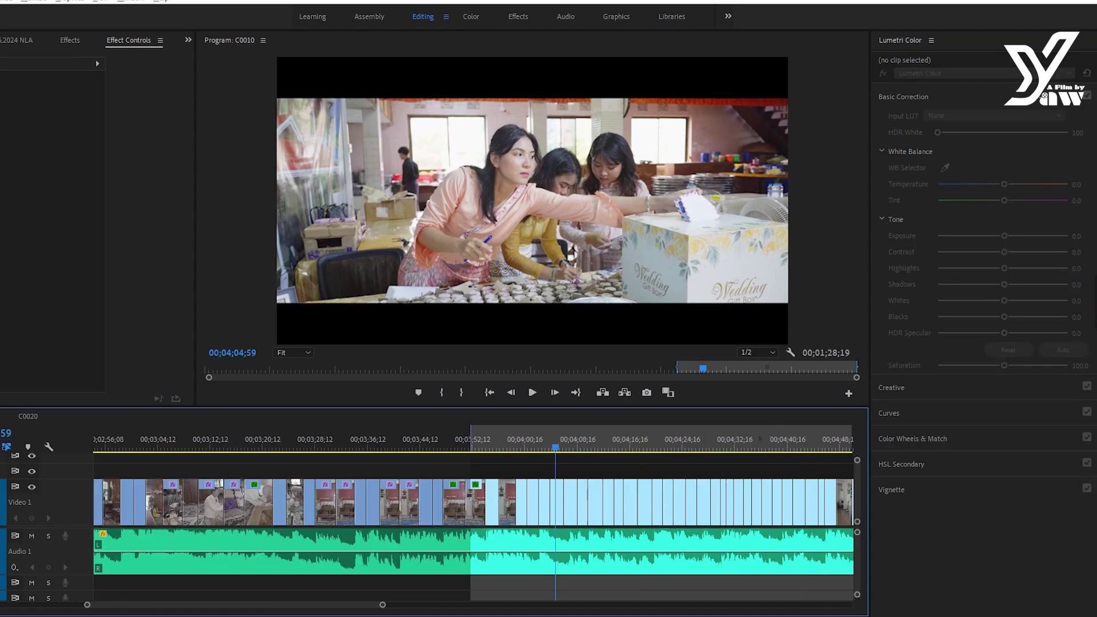
key(minus)
key(minus)
key(equal)
key(equal)
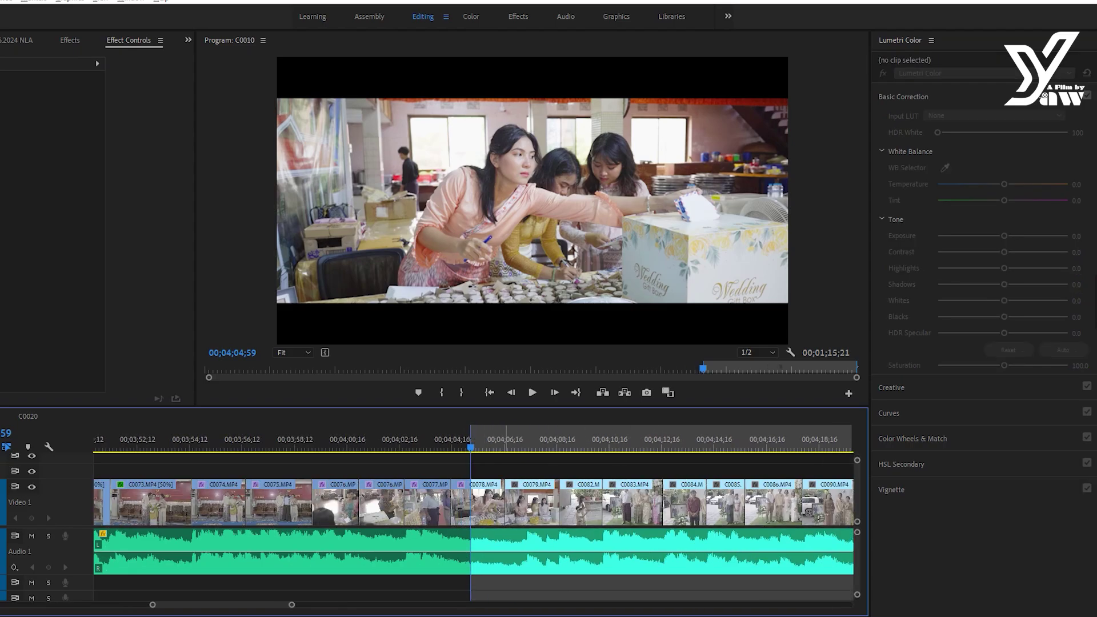
key(d)
key(ctrl+alt+v)
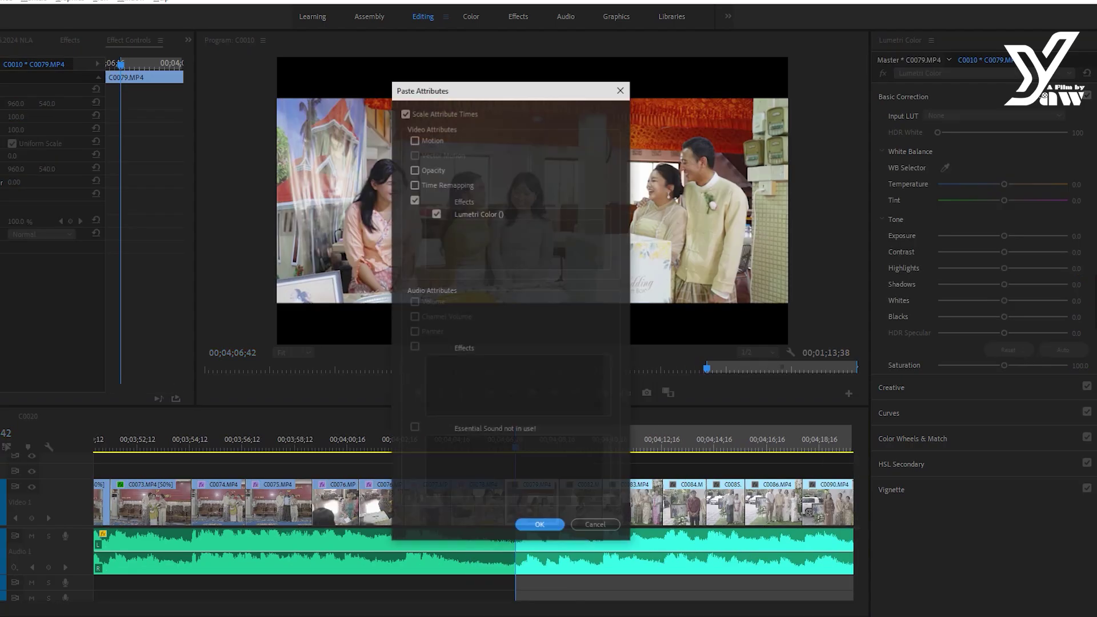
key(Return)
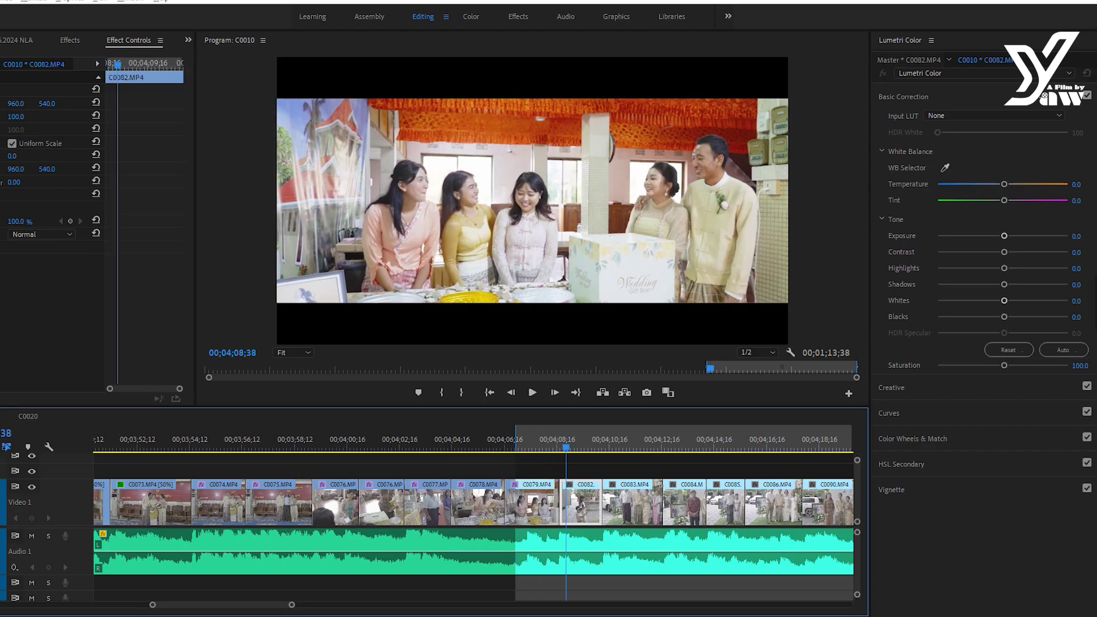
- Paste the Lumetri Color grade onto clip C0082
key(space)
key(d)
key(ctrl+alt+v)
key(Return)
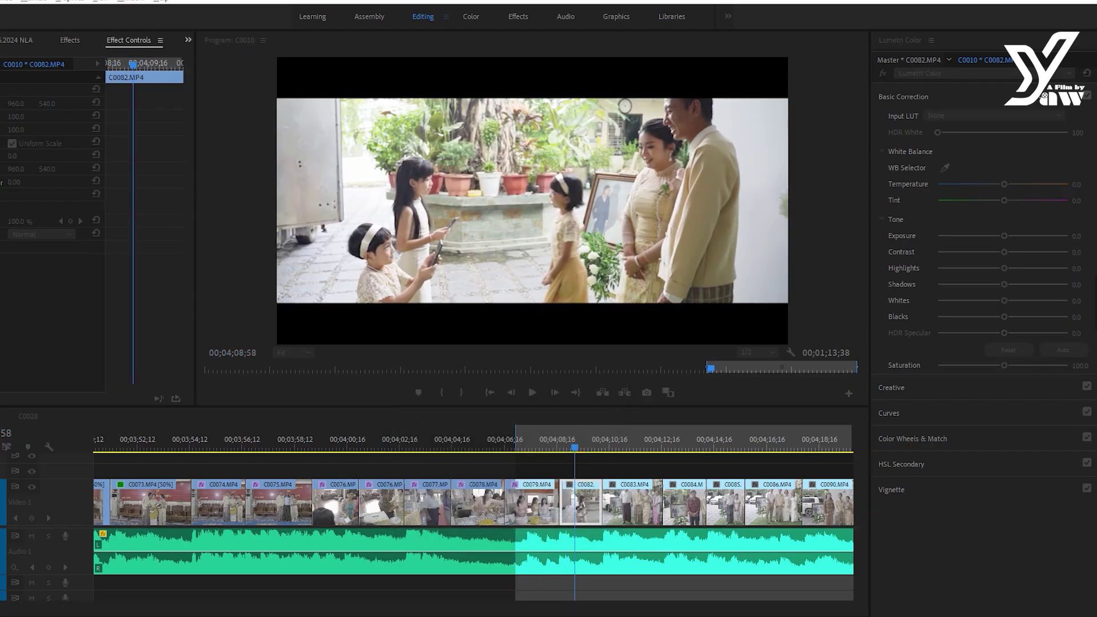
- Lower C0082's exposure, then paste the grade onto C0083 with Exposure 0.0 and reduced Whites
drag(1007, 235, 1002, 236)
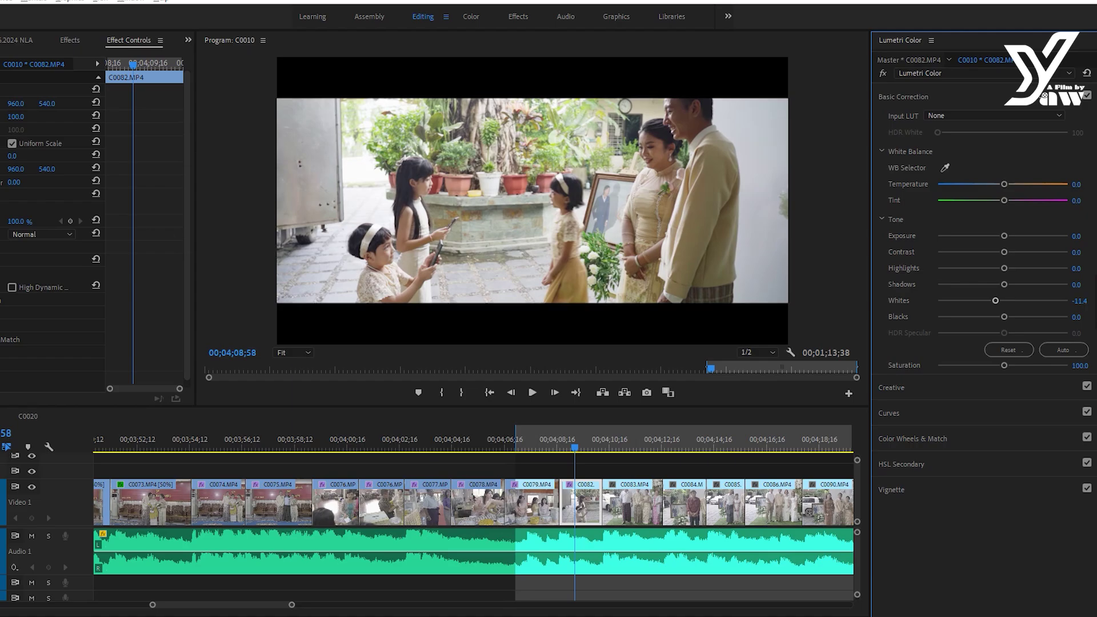
click(628, 447)
key(d)
key(ctrl+alt+v)
key(Return)
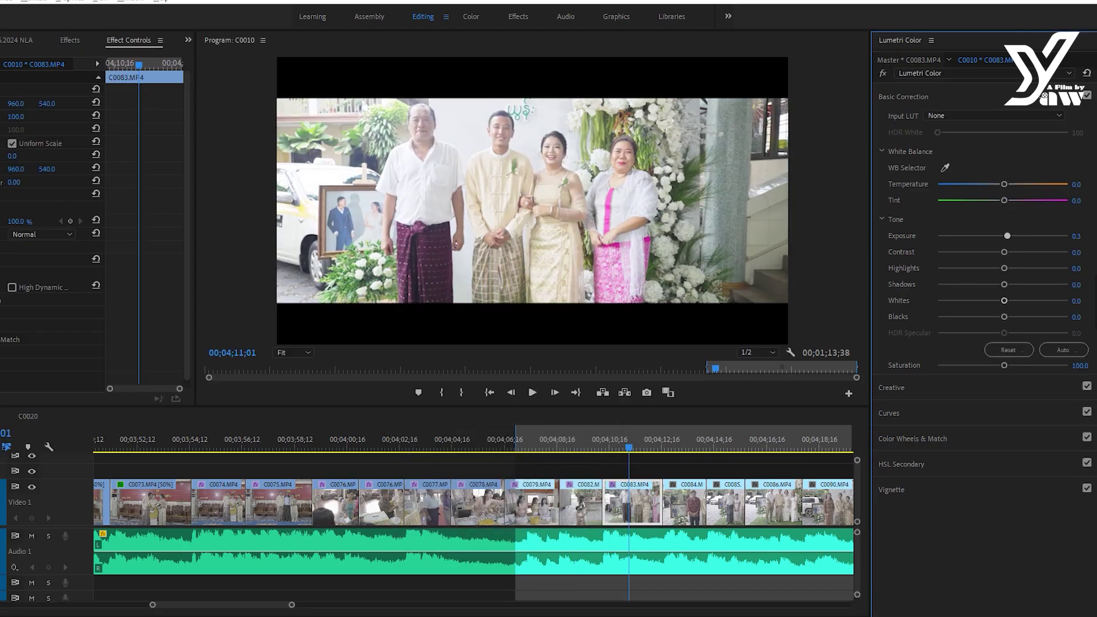
double_click(1008, 235)
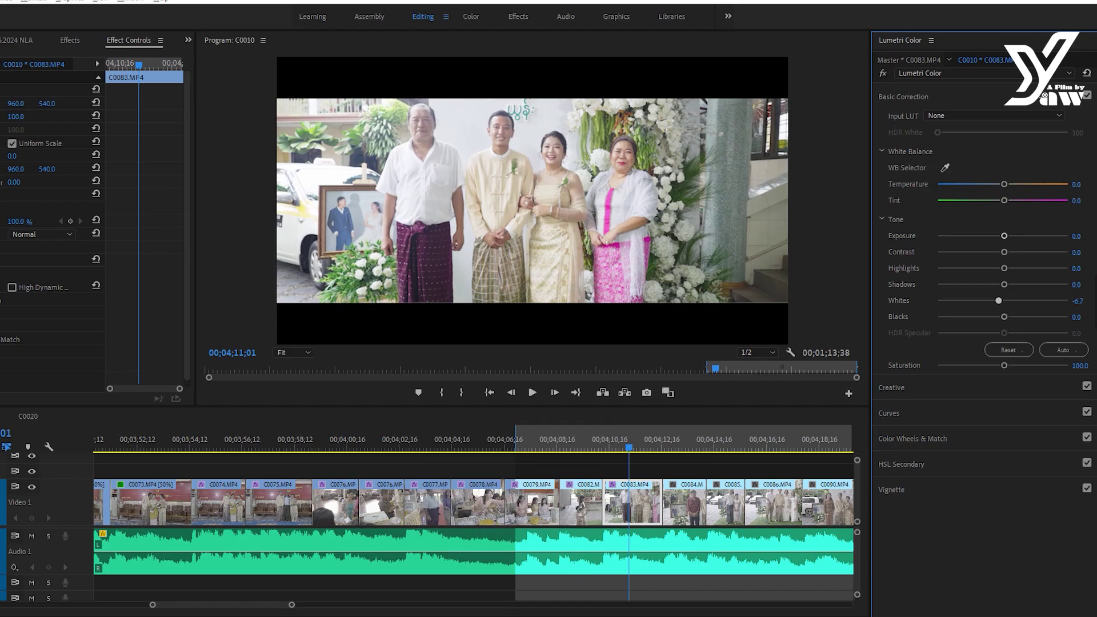
drag(998, 301, 988, 301)
- Paste the grade onto C0084 (Exposure 0.0) and C0085 (Exposure 0.3, lower Whites)
key(Down)
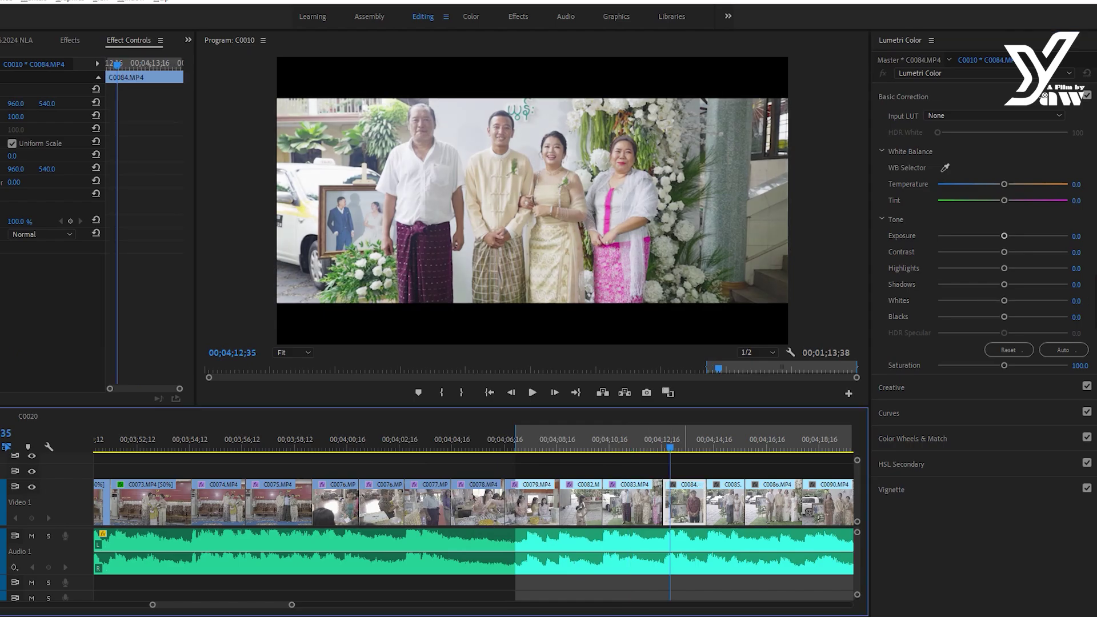
key(ctrl+alt+v)
key(Return)
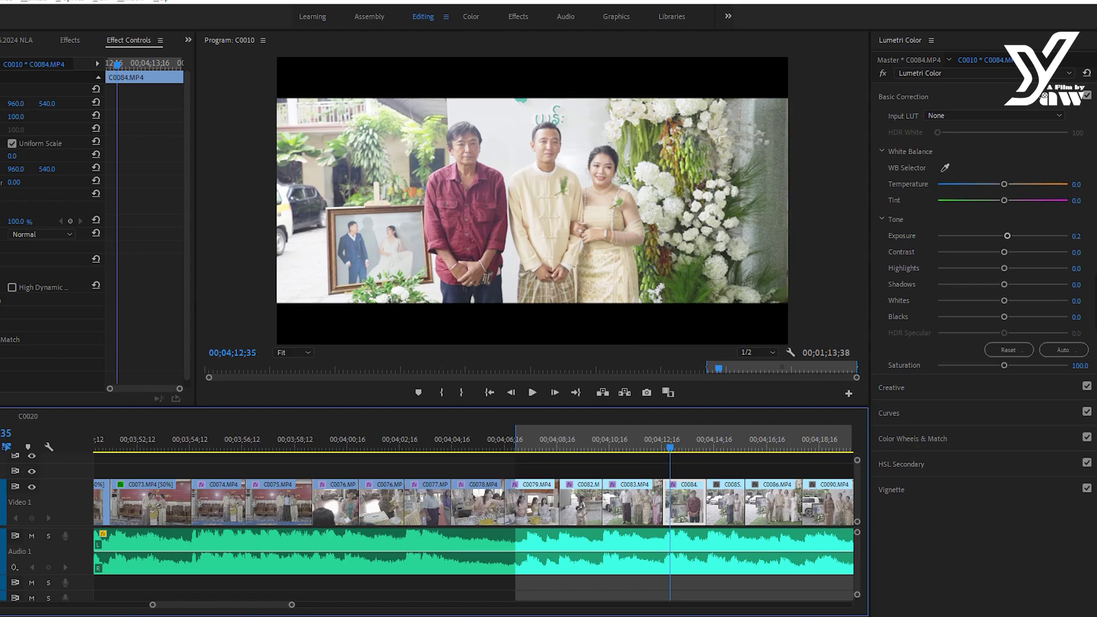
double_click(1008, 236)
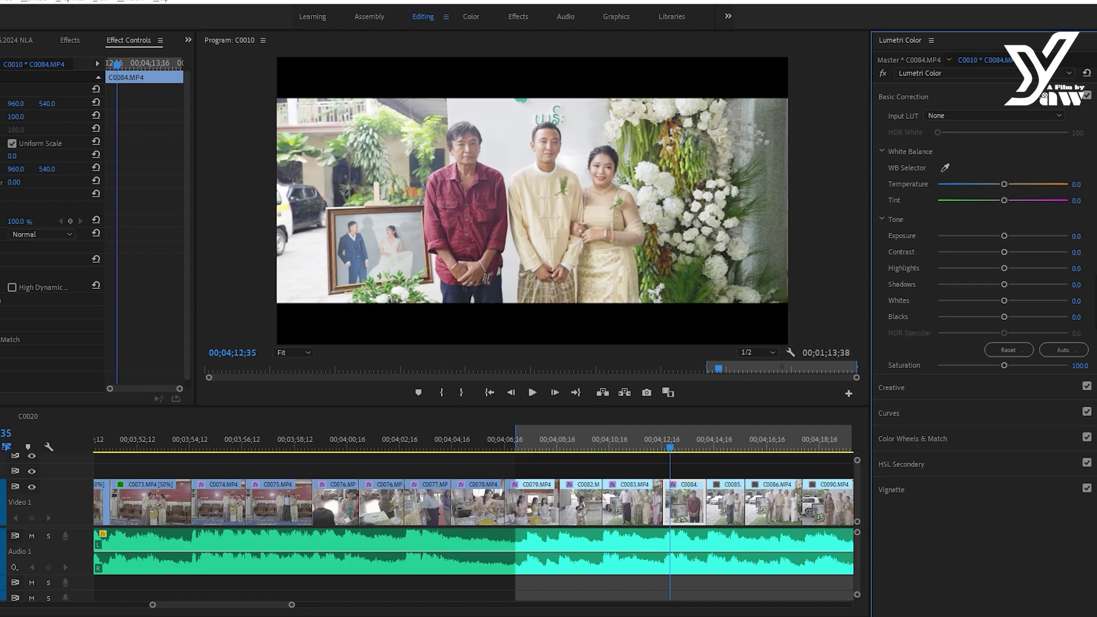
key(Down)
key(ctrl+alt+v)
key(Return)
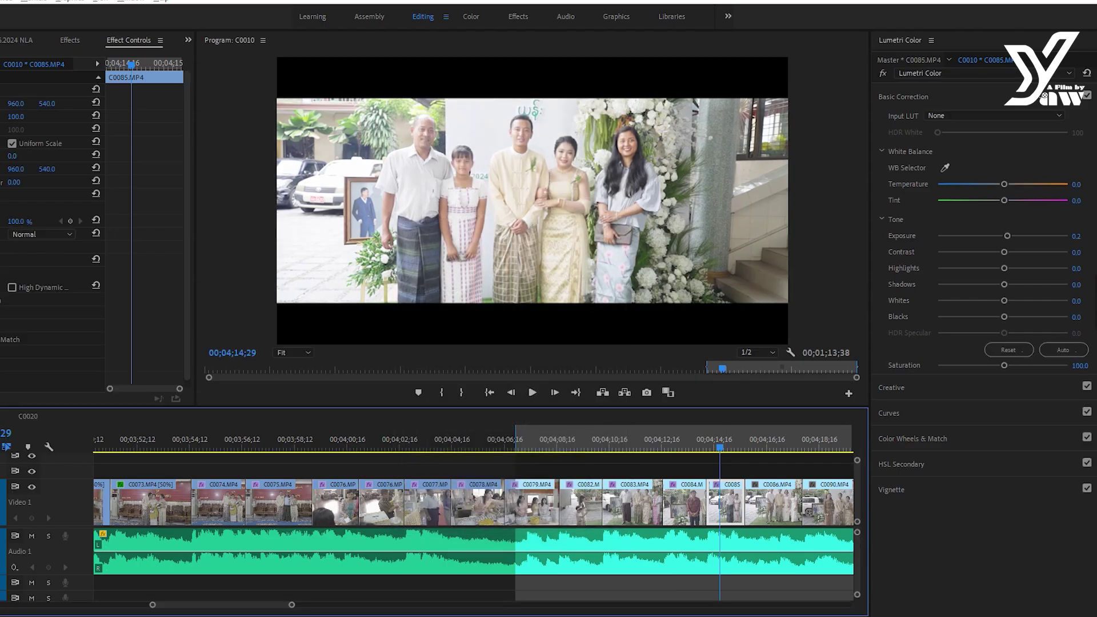
click(1007, 235)
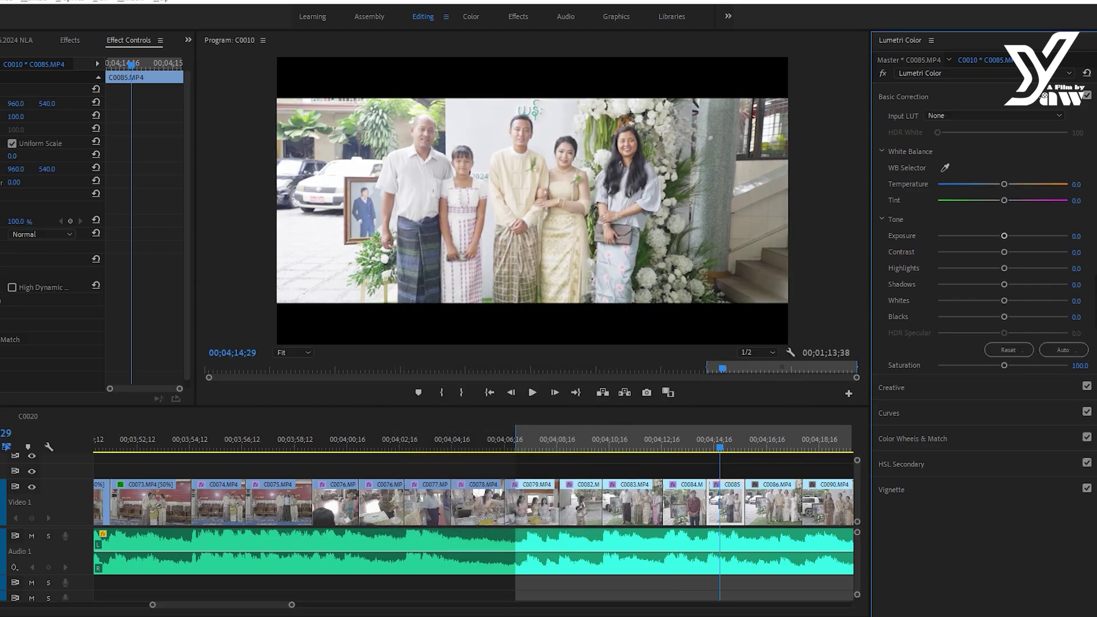
drag(1004, 300, 981, 301)
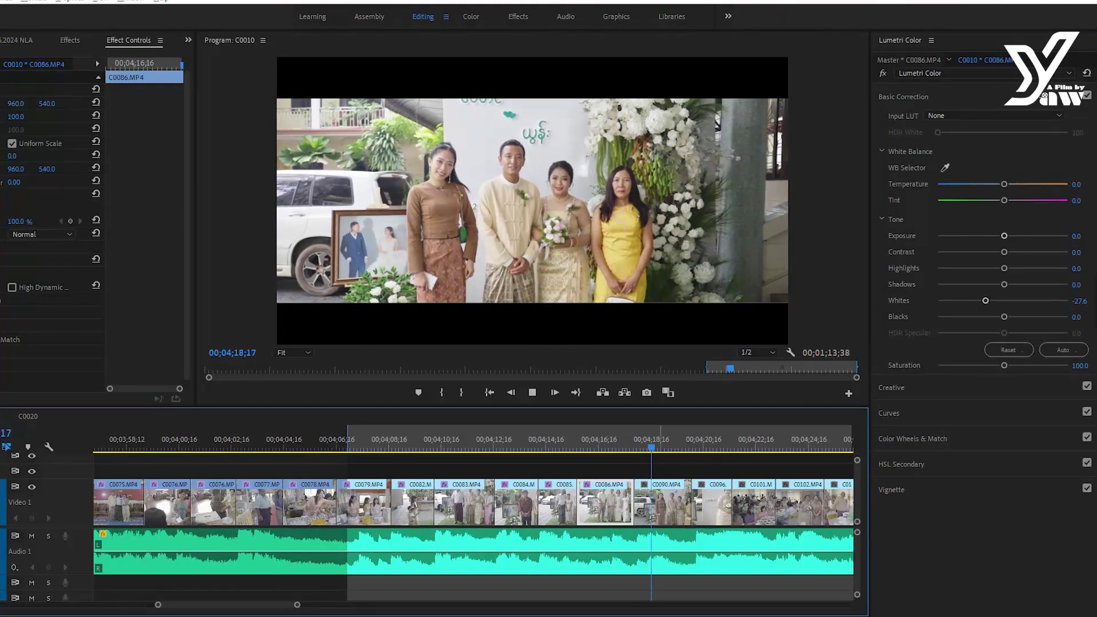
- Paste the grade onto C0090 with Whites at 1.9, then onto C0096
key(space)
key(ctrl+alt+v)
key(Return)
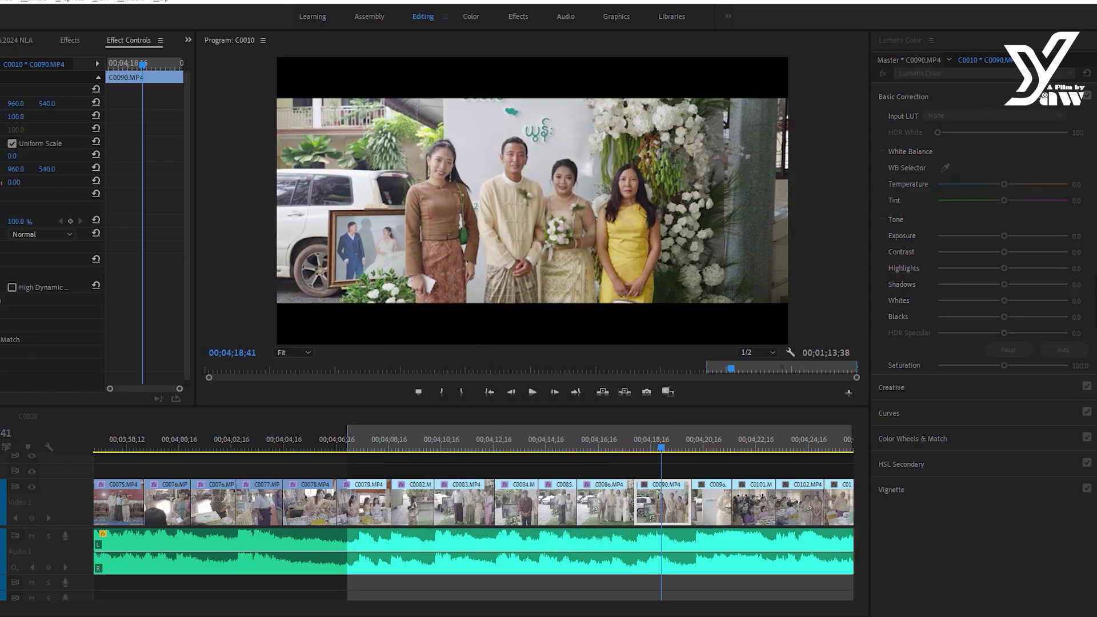
drag(985, 301, 1004, 300)
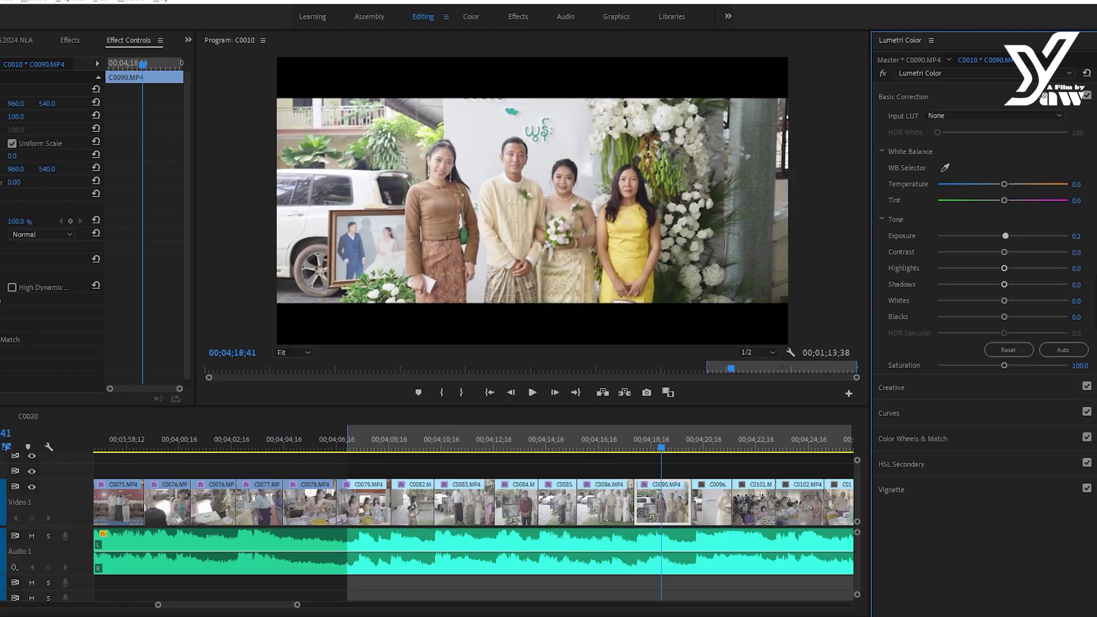
key(shift+3)
key(Down)
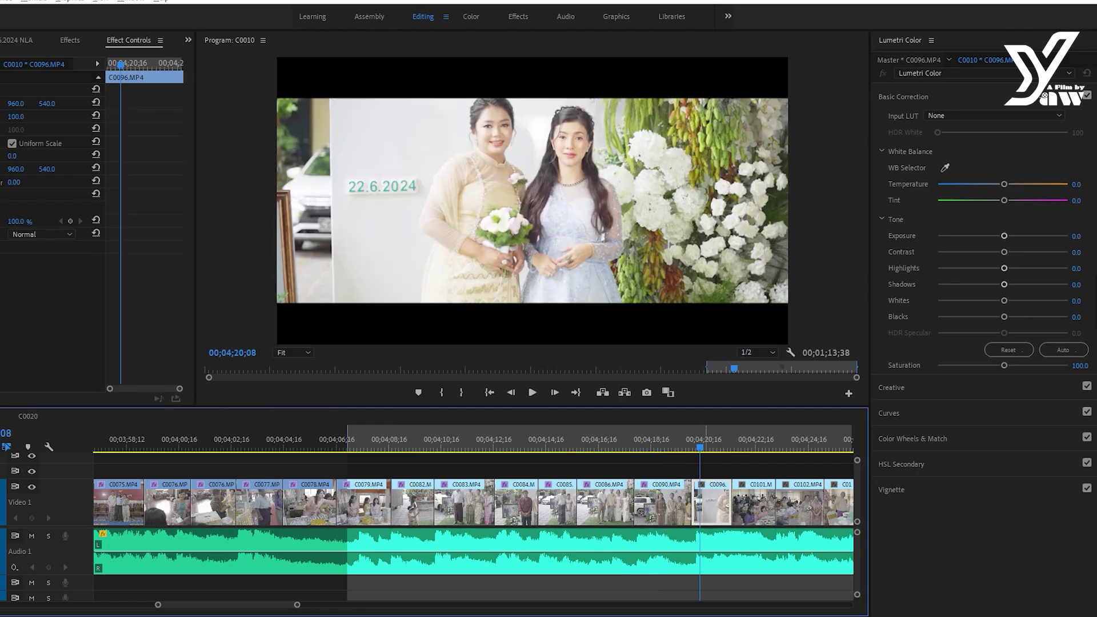
key(ctrl+alt+v)
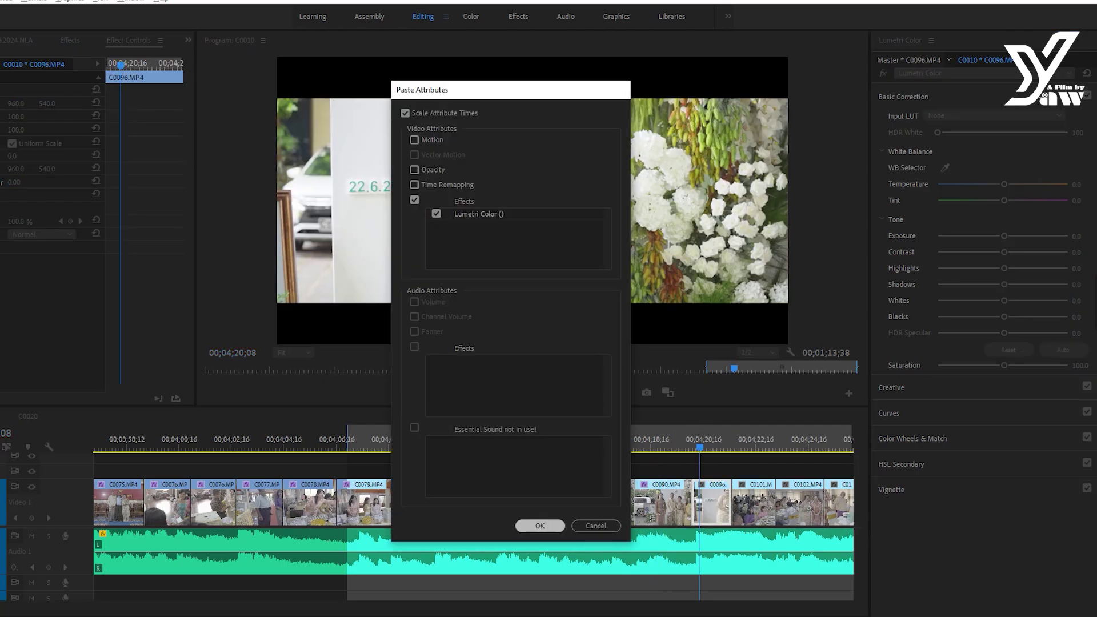
key(Return)
- Paste the grade onto C0101, setting Whites to 6.7 and Exposure to 0.5
key(Down)
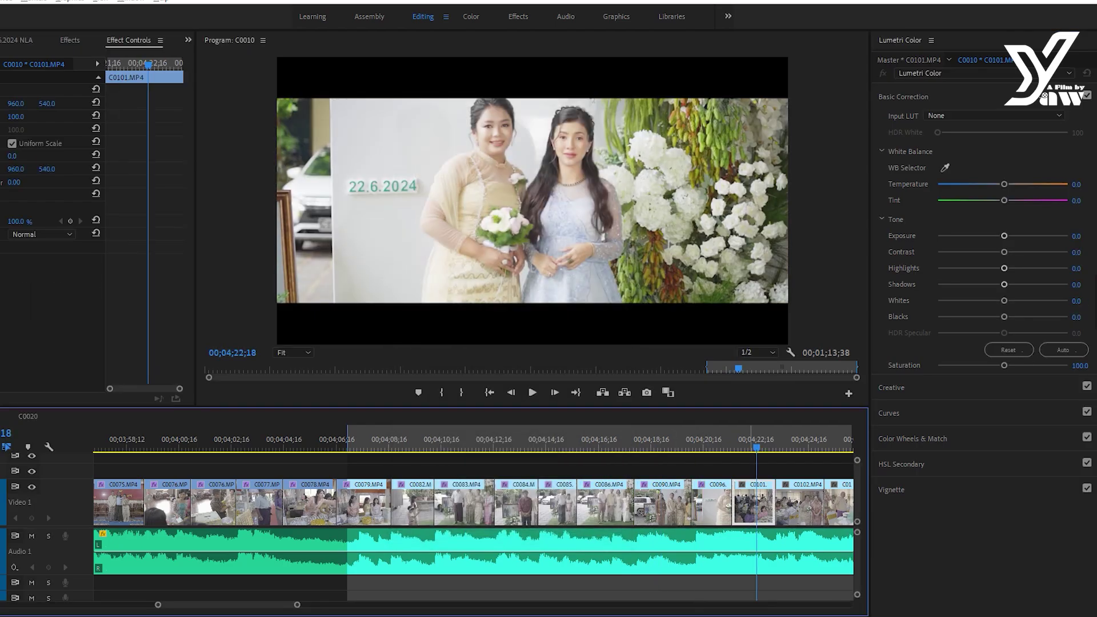
key(ctrl+alt+v)
key(Return)
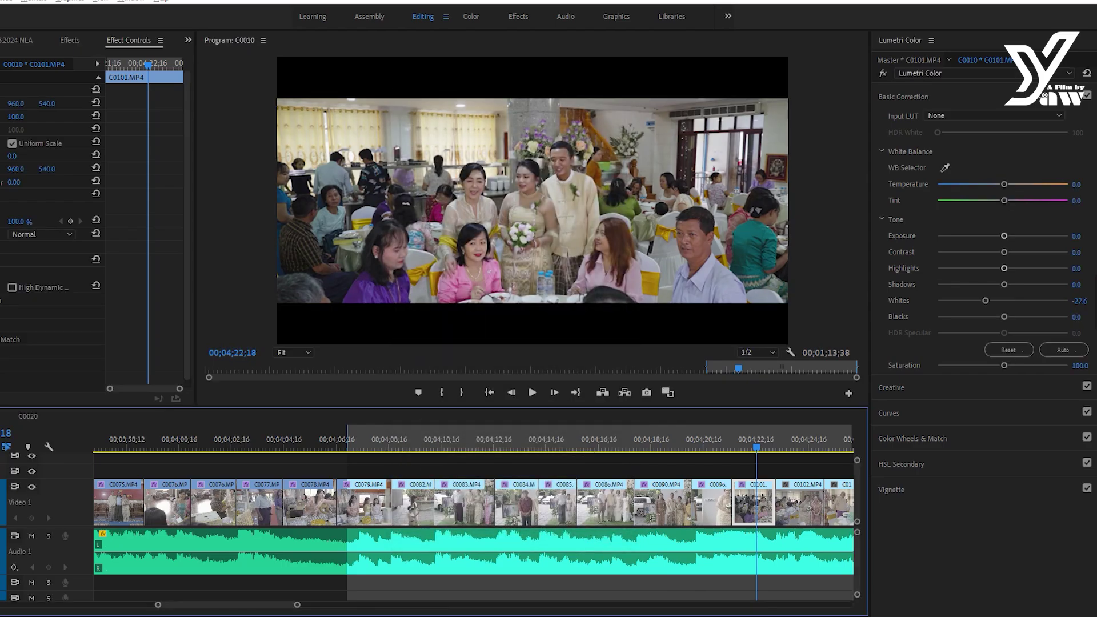
drag(985, 300, 1008, 301)
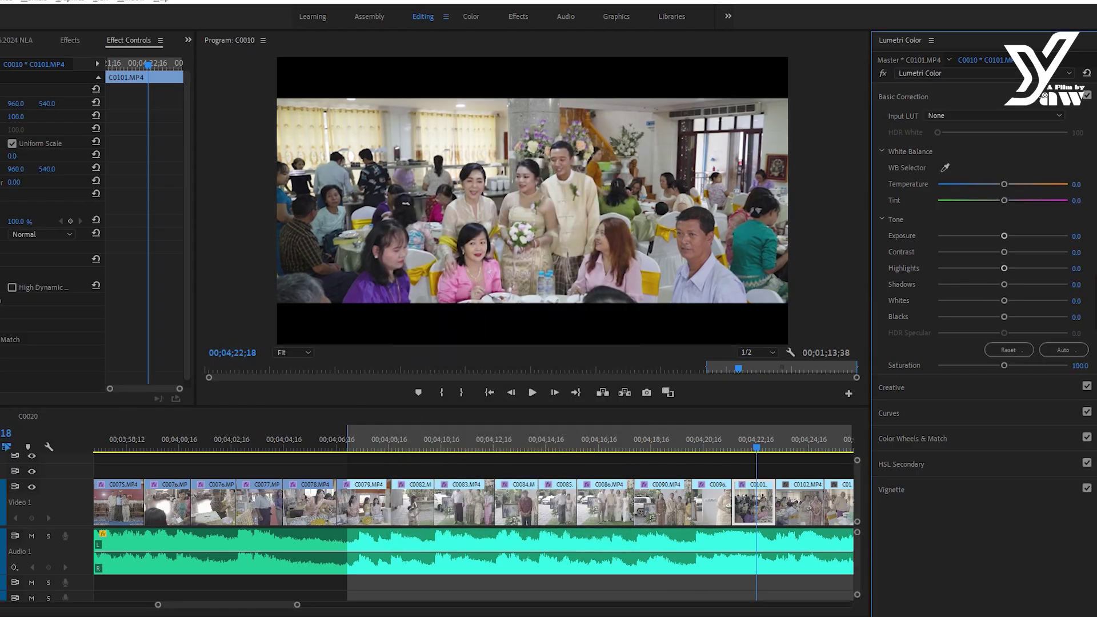
drag(1004, 236, 1010, 236)
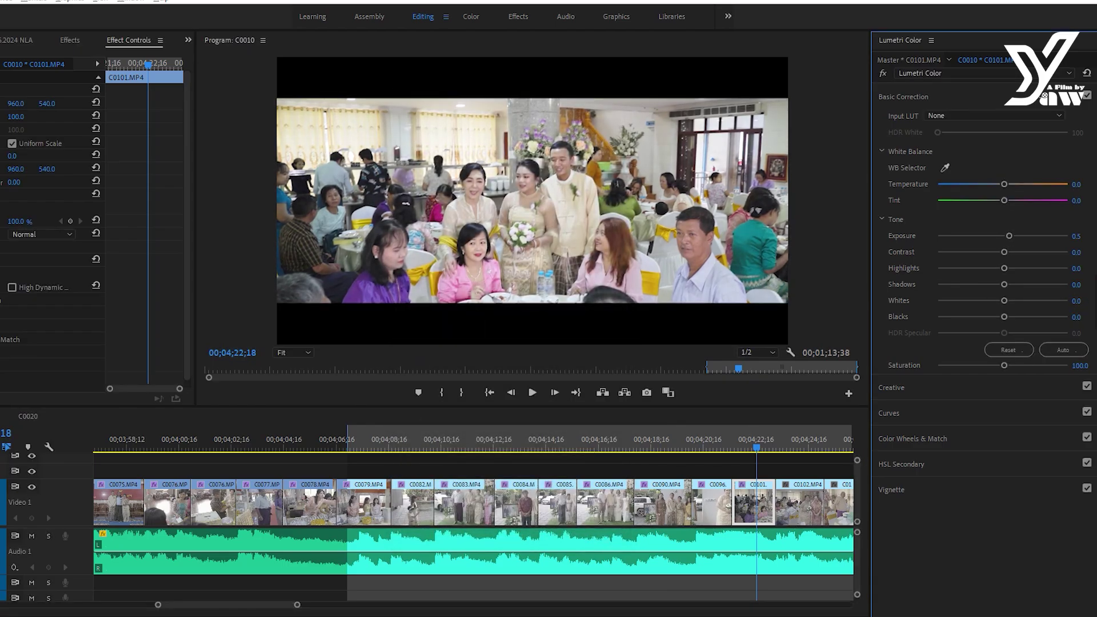
- Paste the grade onto C0102 and lower its Exposure to 0.1
key(space)
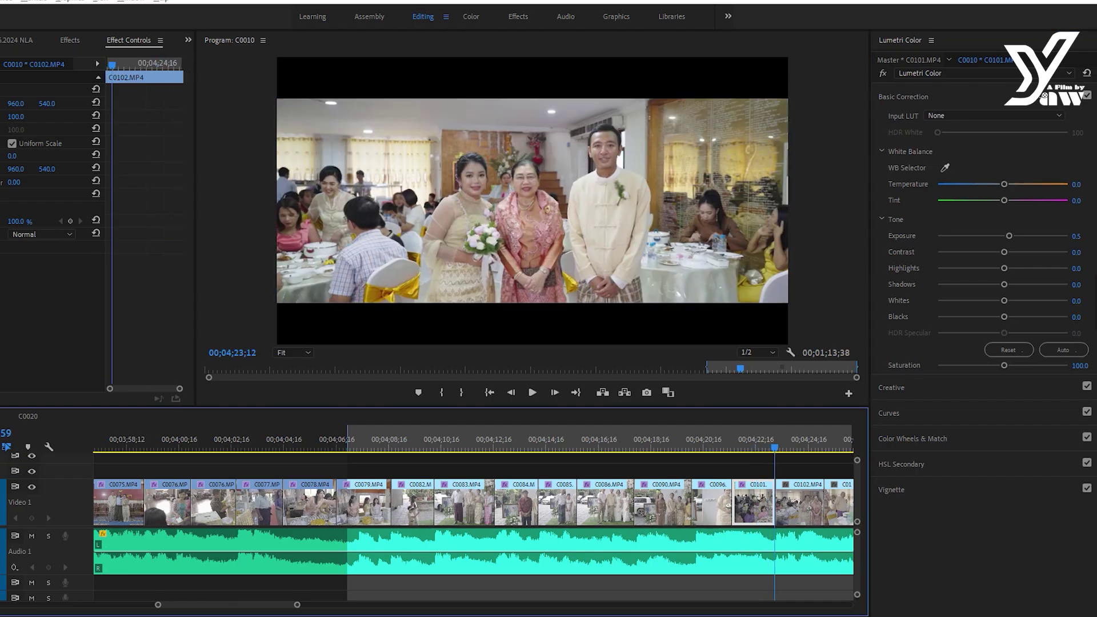
click(800, 503)
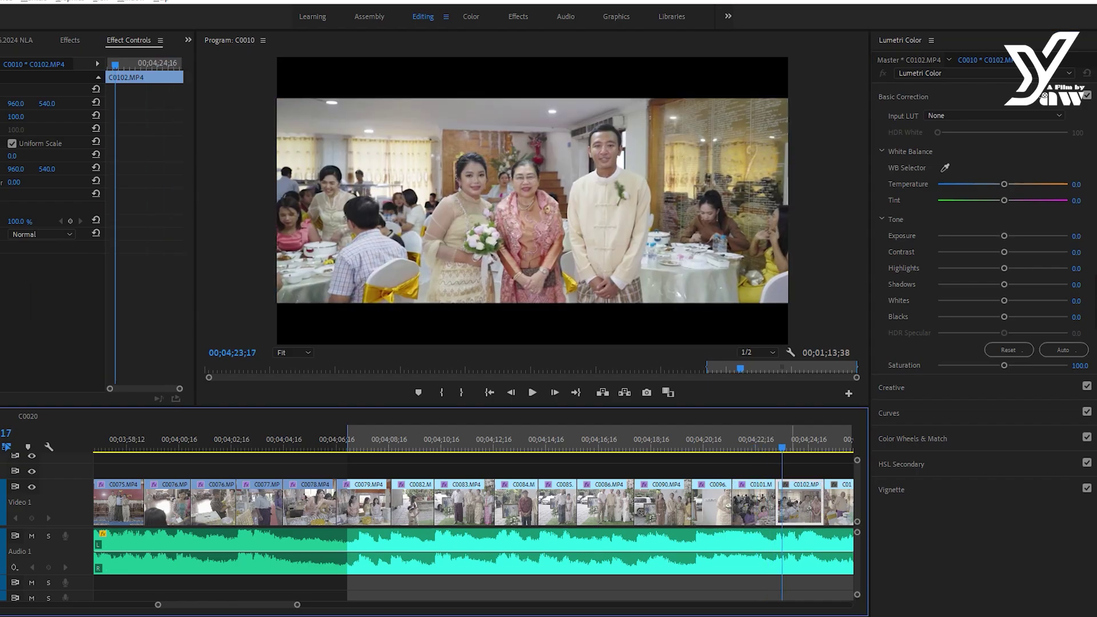
key(ctrl+alt+v)
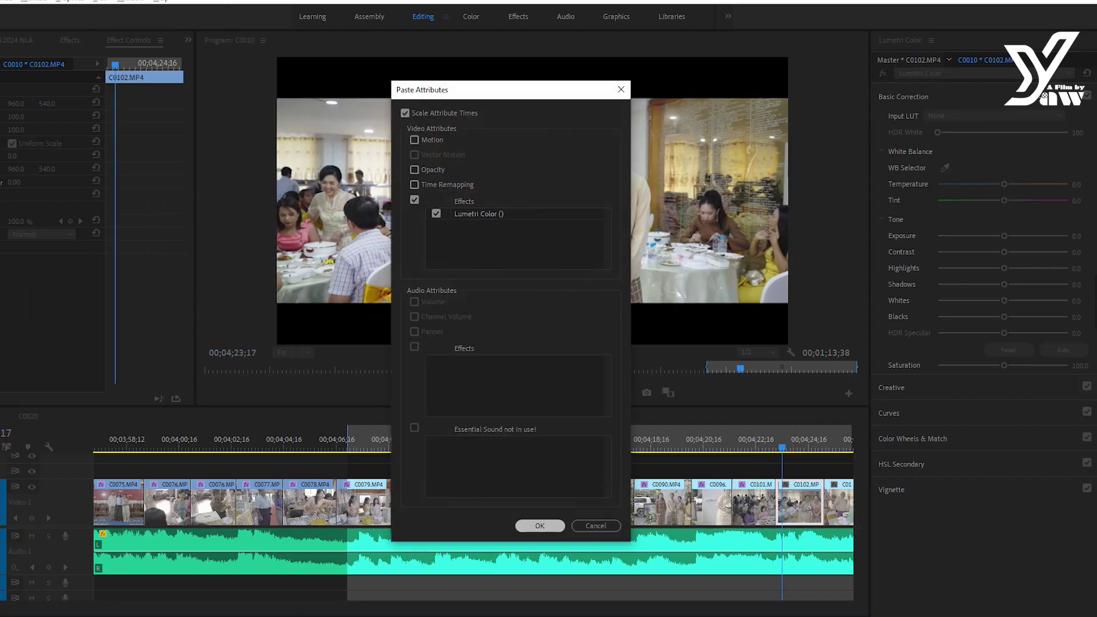
key(Return)
drag(1010, 235, 1005, 236)
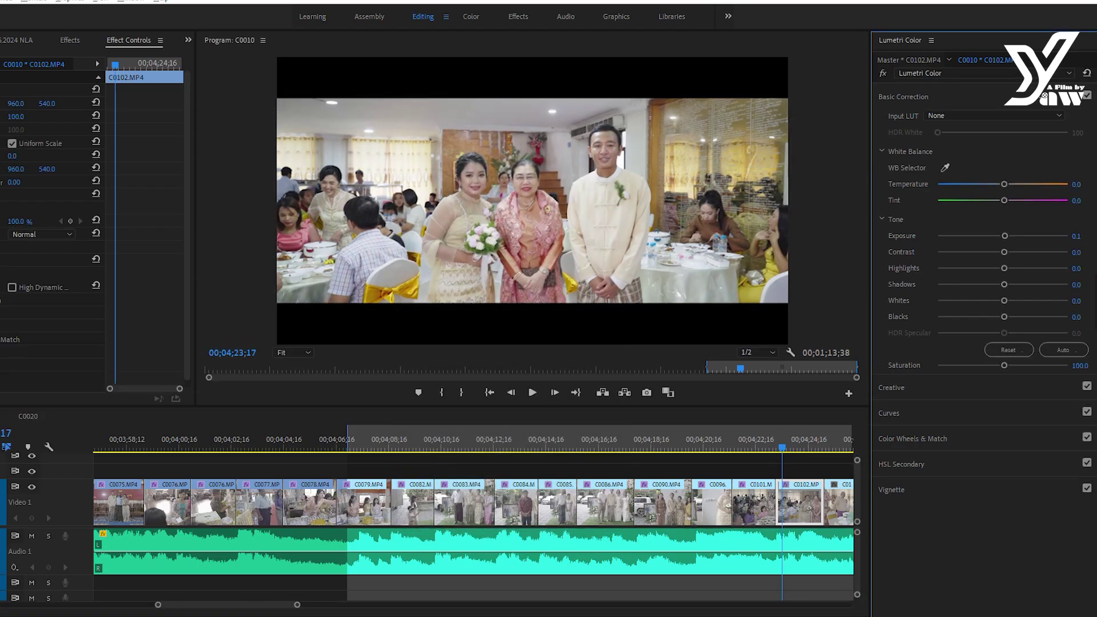
key(Down)
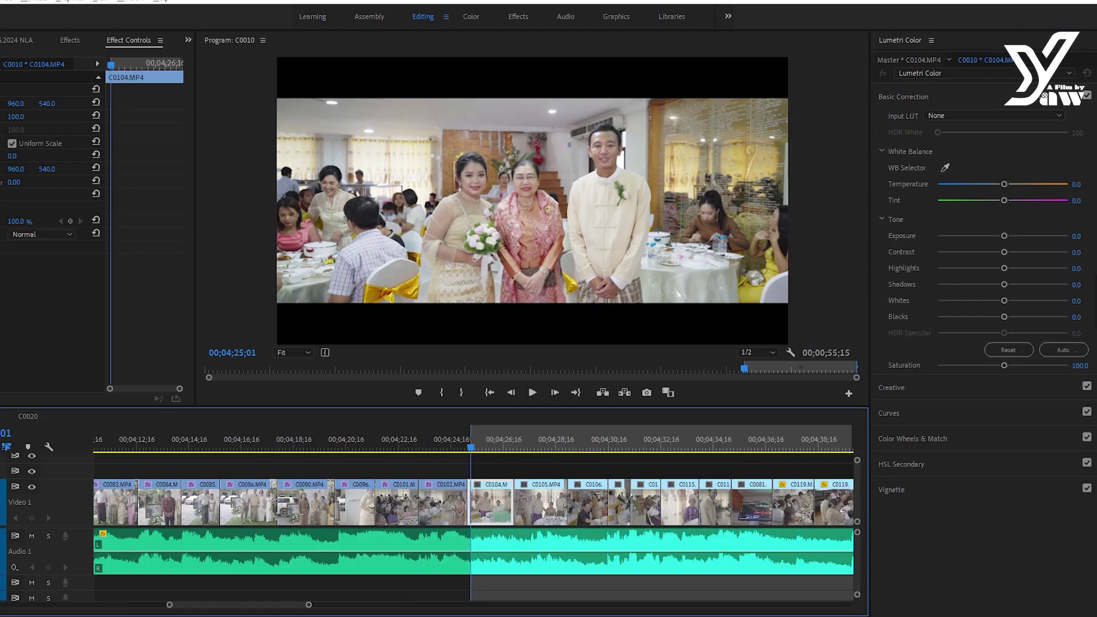
- Play through clips C0104 to C0116, checking the grade on each shot
key(alt+v)
key(Escape)
key(space)
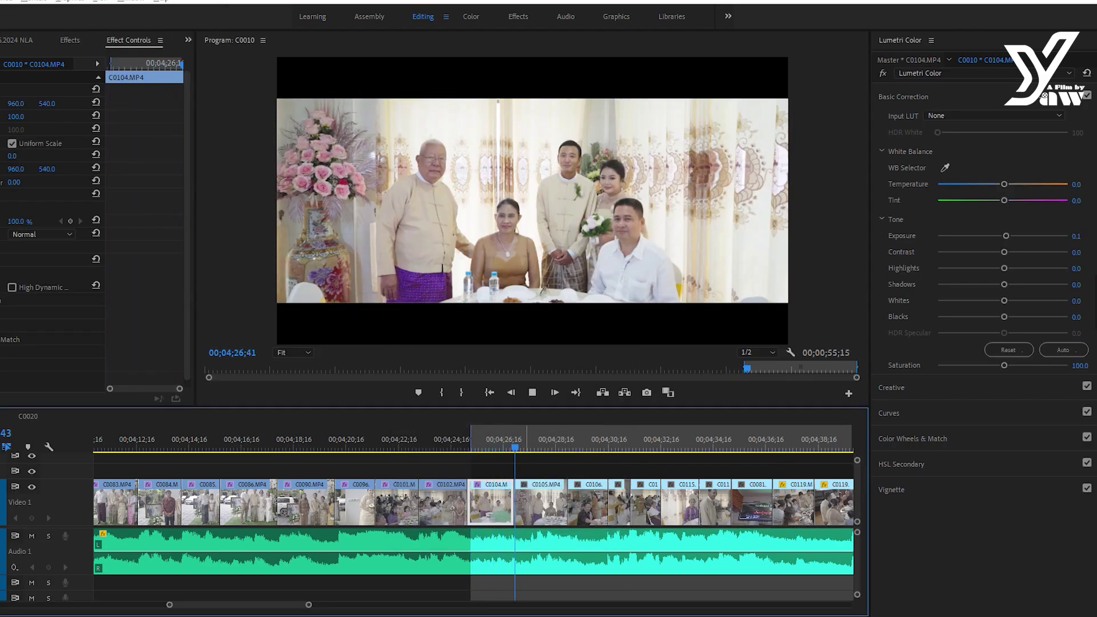
key(space)
key(space)
key(space)
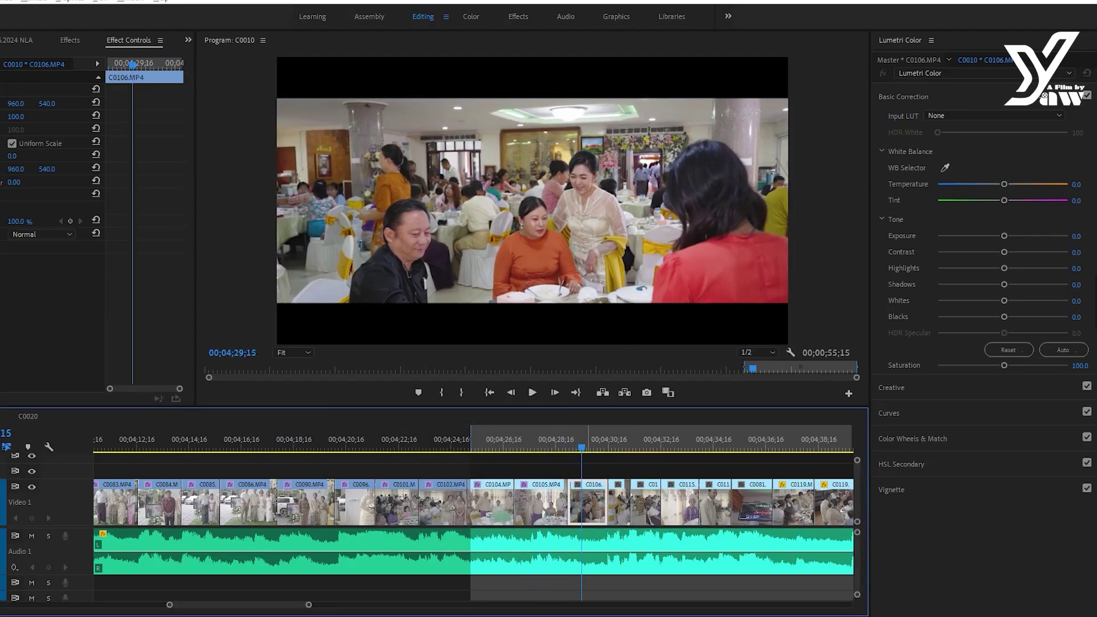
key(space)
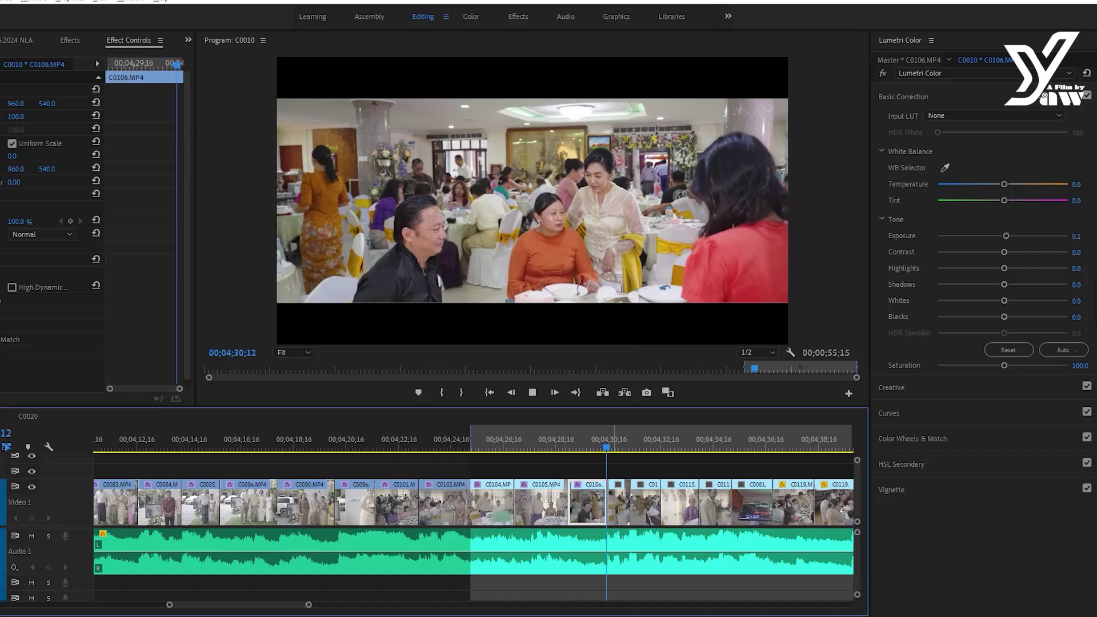
key(space)
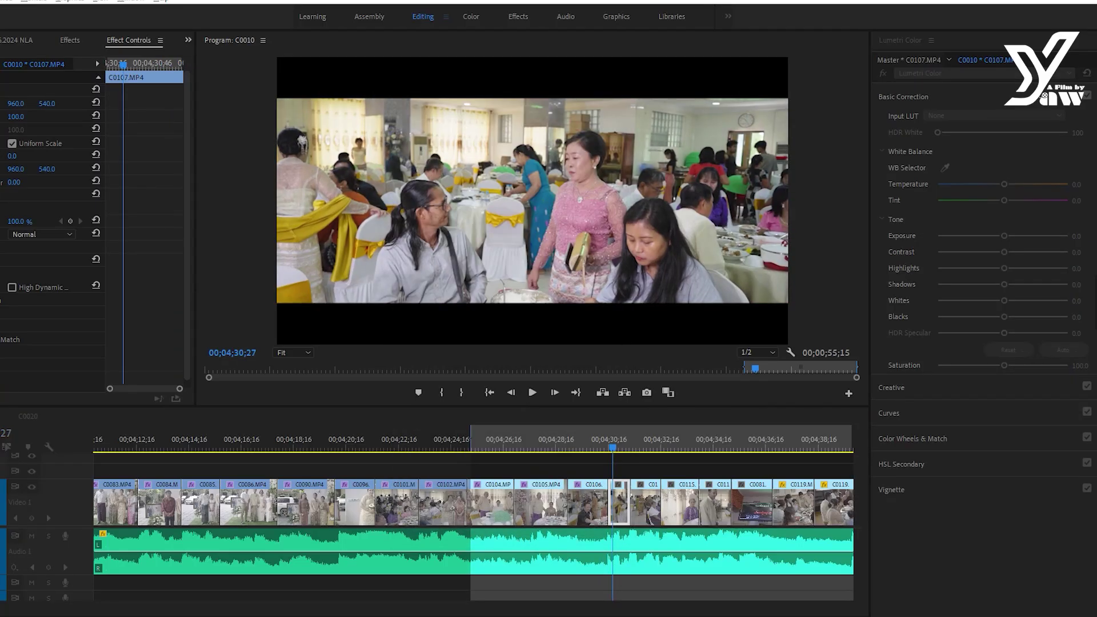
key(space)
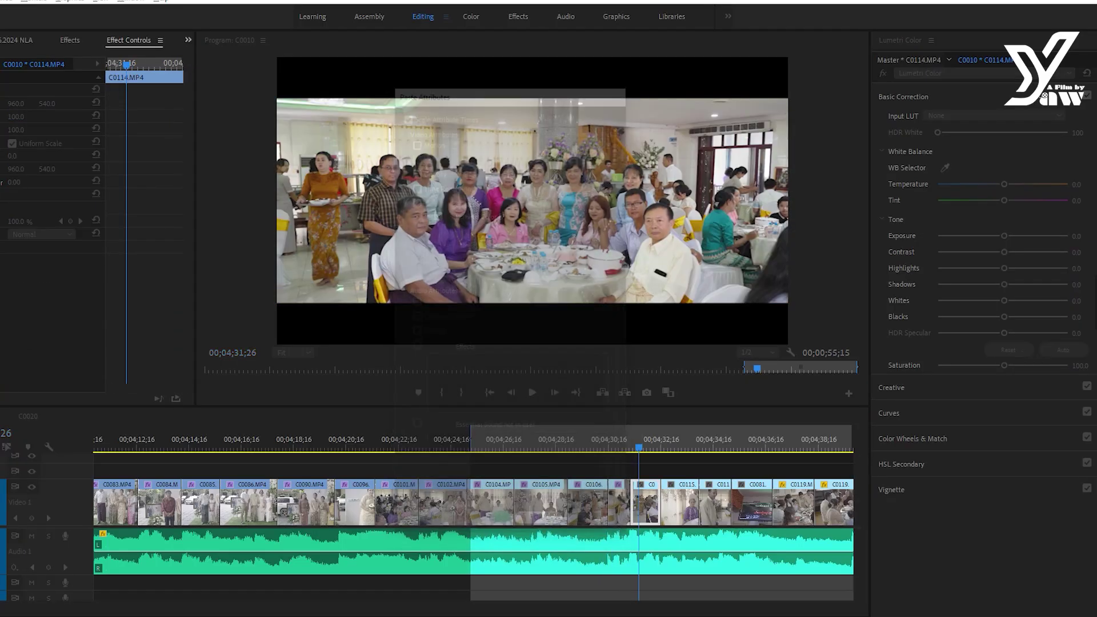
key(space)
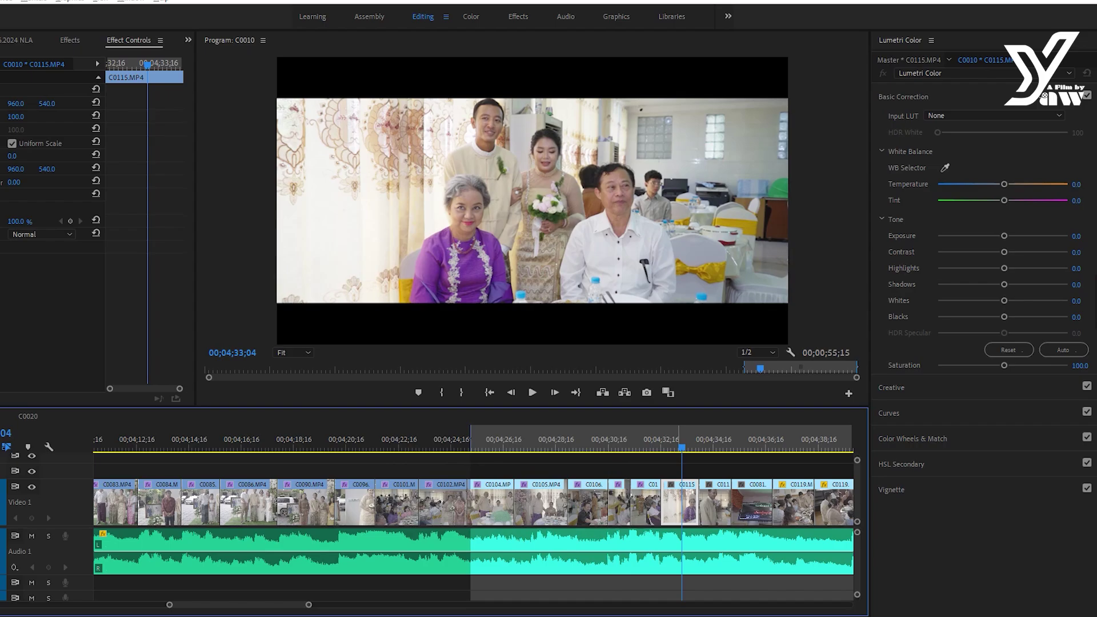
key(space)
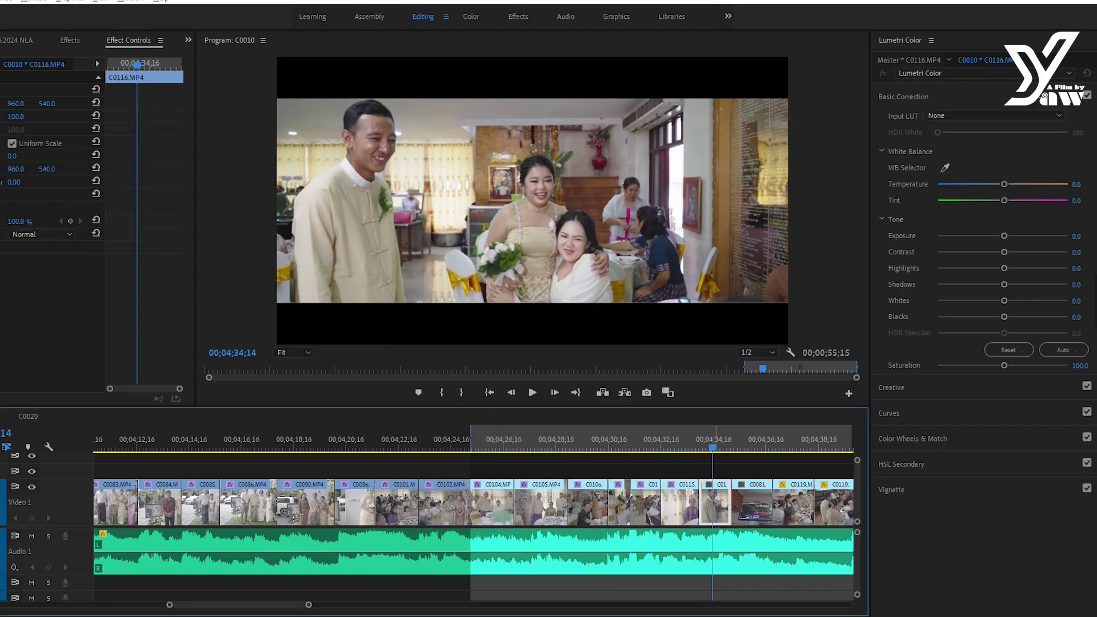
- Paste the grade onto C0116 and C0081, and move the C0081 sign up to Position Y 443
key(ctrl+alt+v)
key(Return)
key(space)
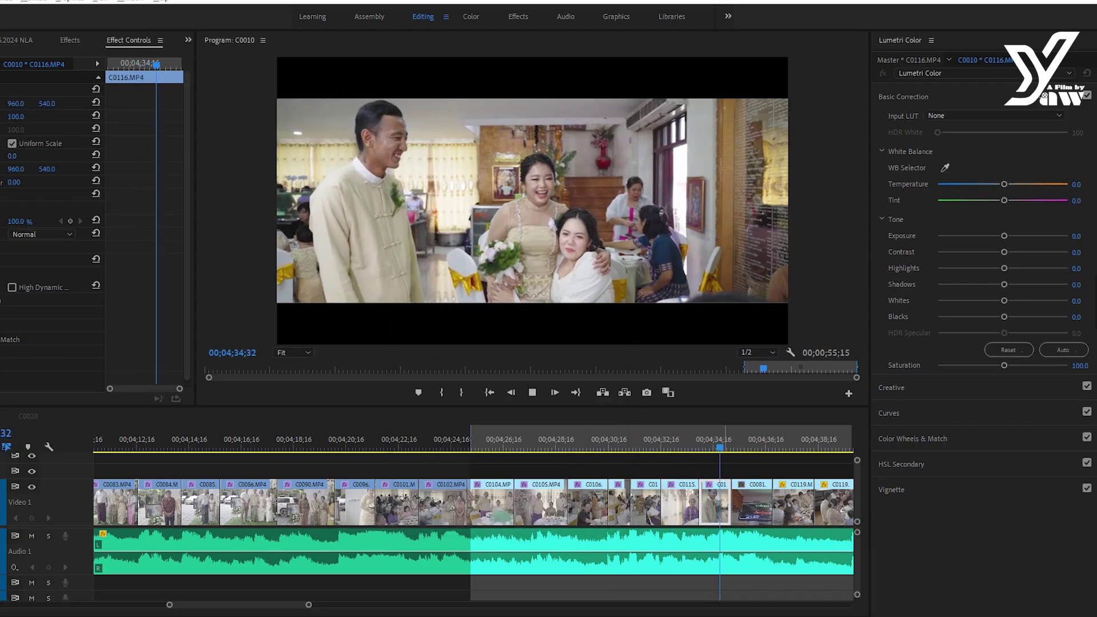
key(space)
key(d)
key(ctrl+alt+v)
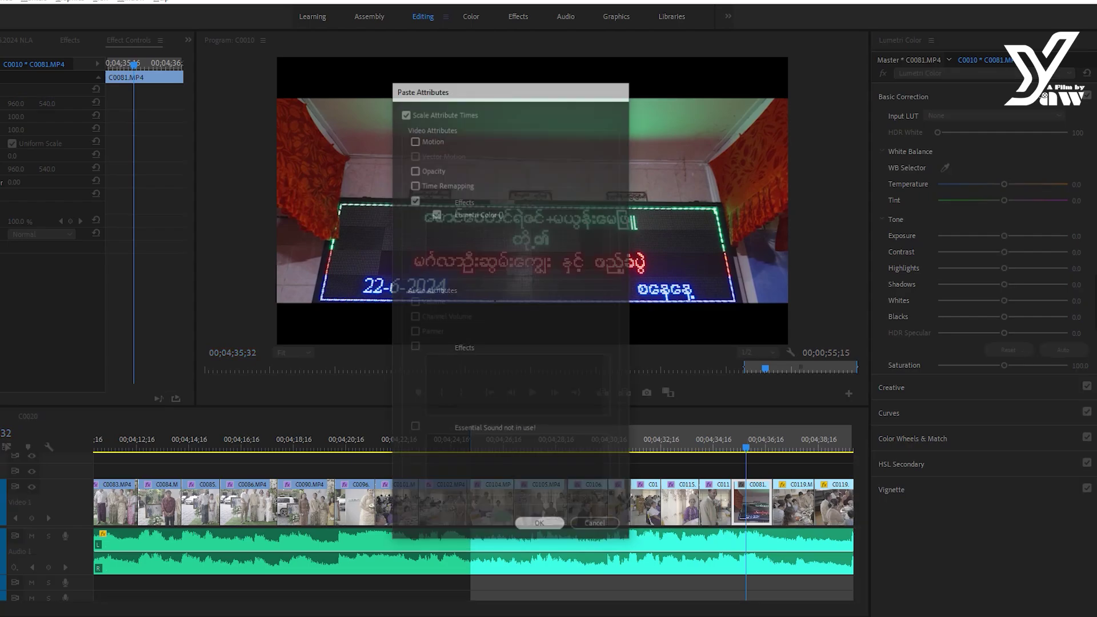
key(Return)
drag(47, 103, 17, 103)
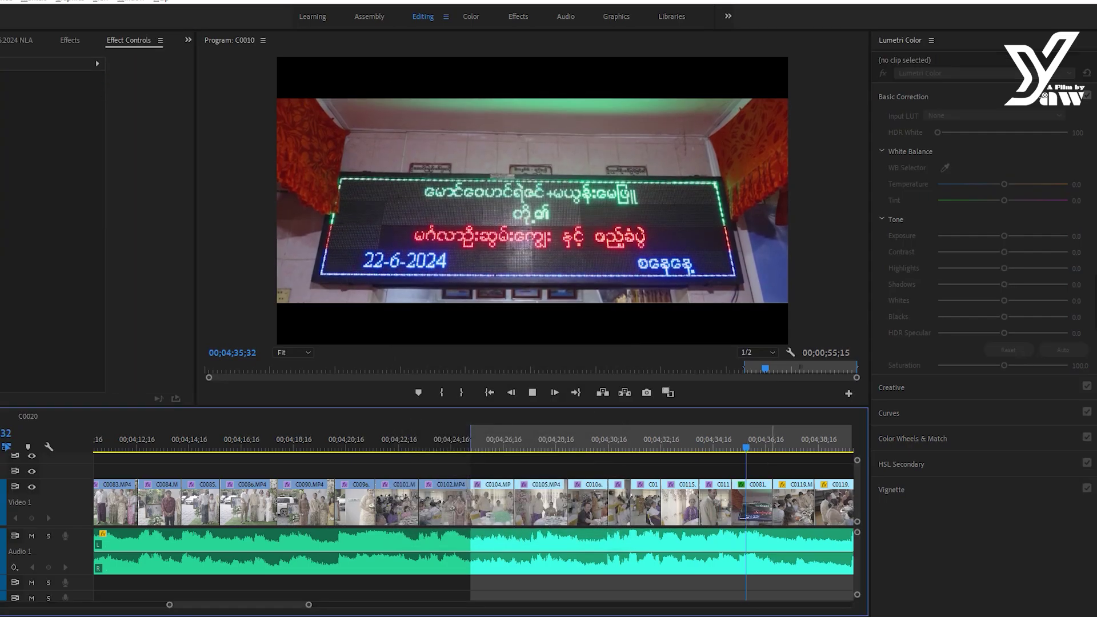
- Paste the Lumetri grade onto C0119 and raise its Exposure to 0.2
key(space)
key(Return)
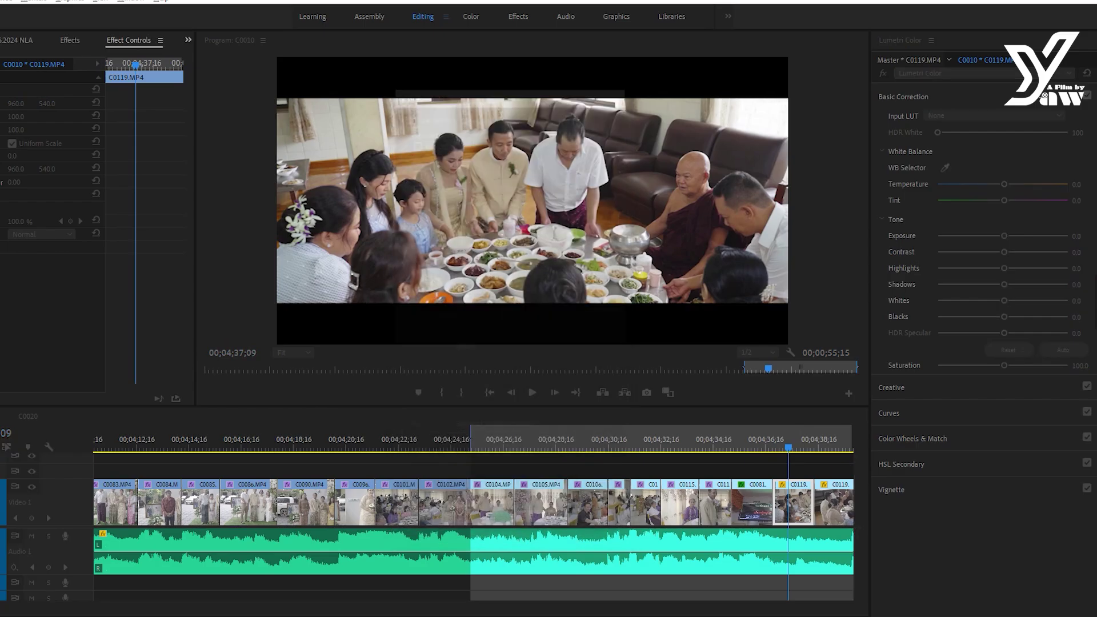
key(i)
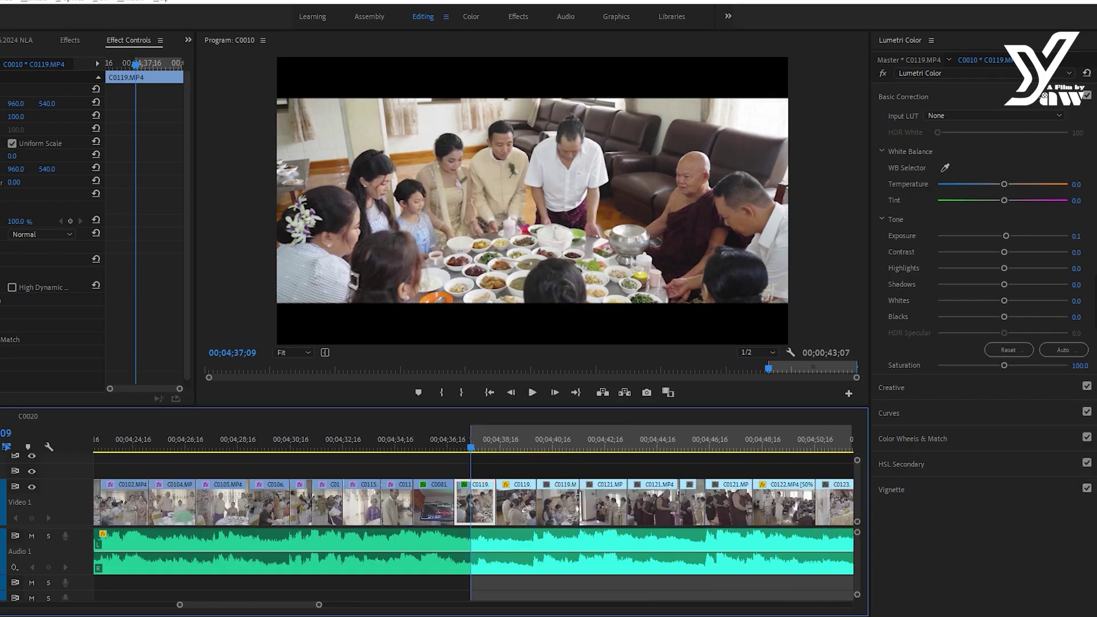
key(=)
key(=)
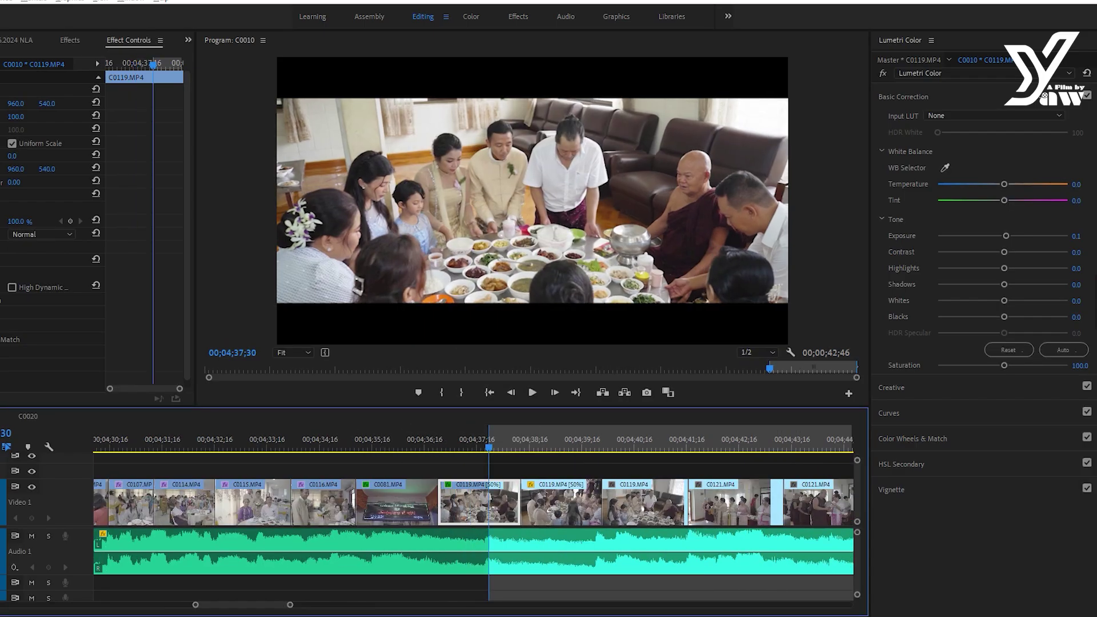
drag(1005, 235, 1009, 236)
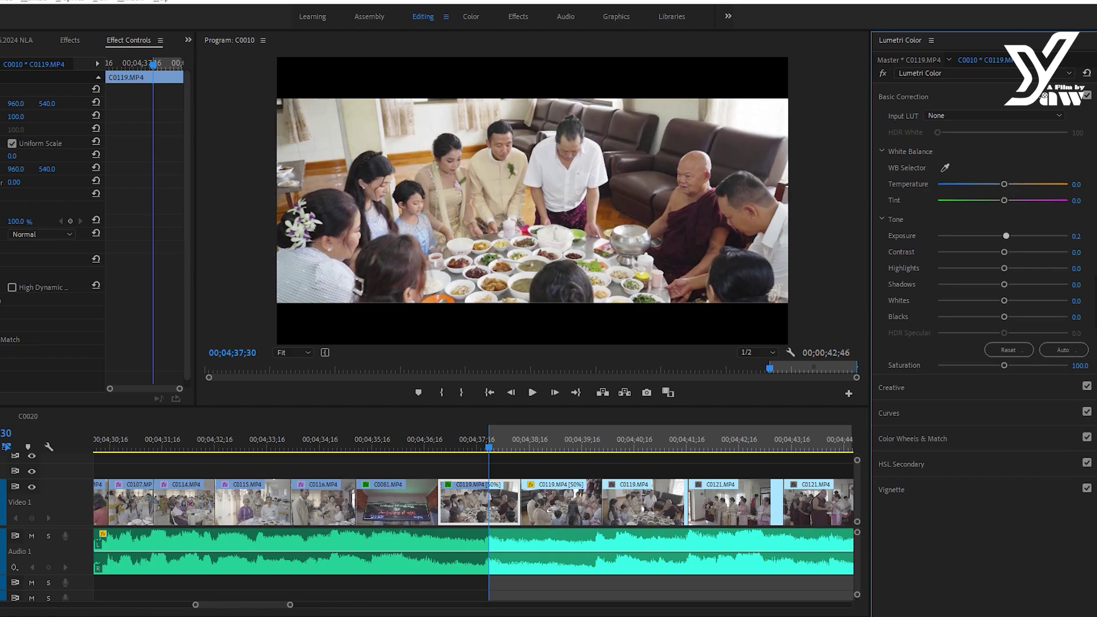
- Save the project and review the grade on the C0119 clips
mouse_move(344, 616)
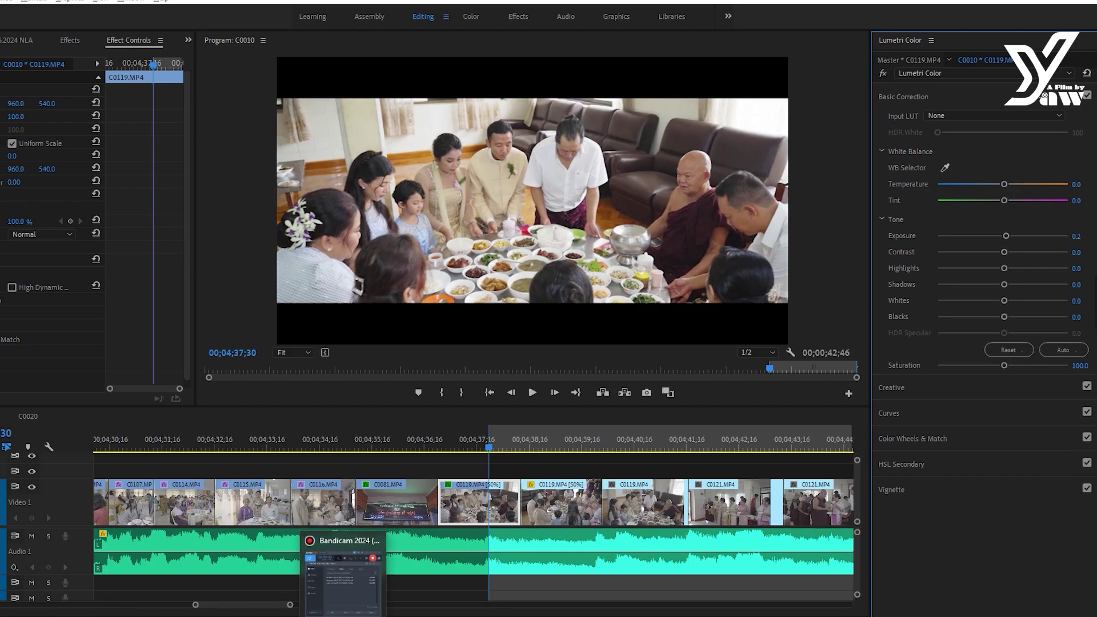
click(343, 577)
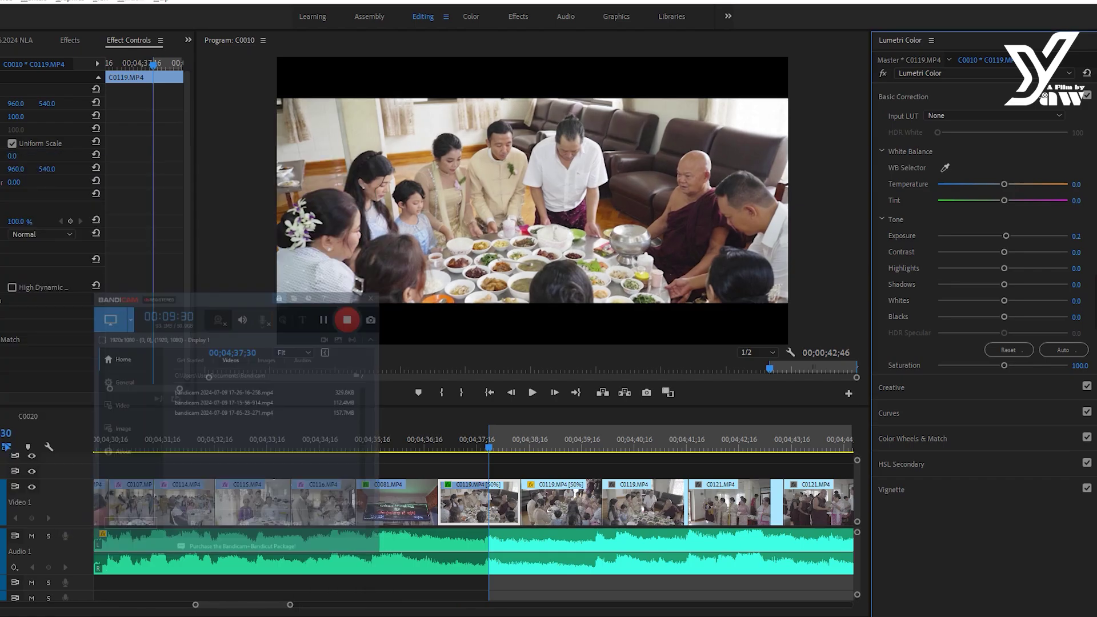
key(ctrl+s)
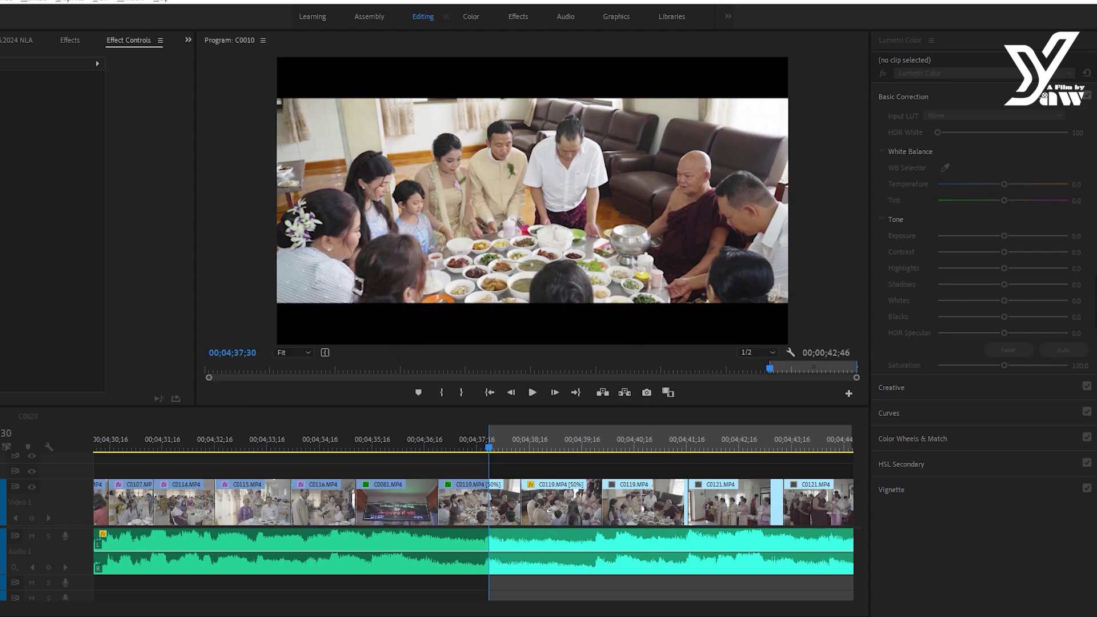
click(542, 503)
click(479, 503)
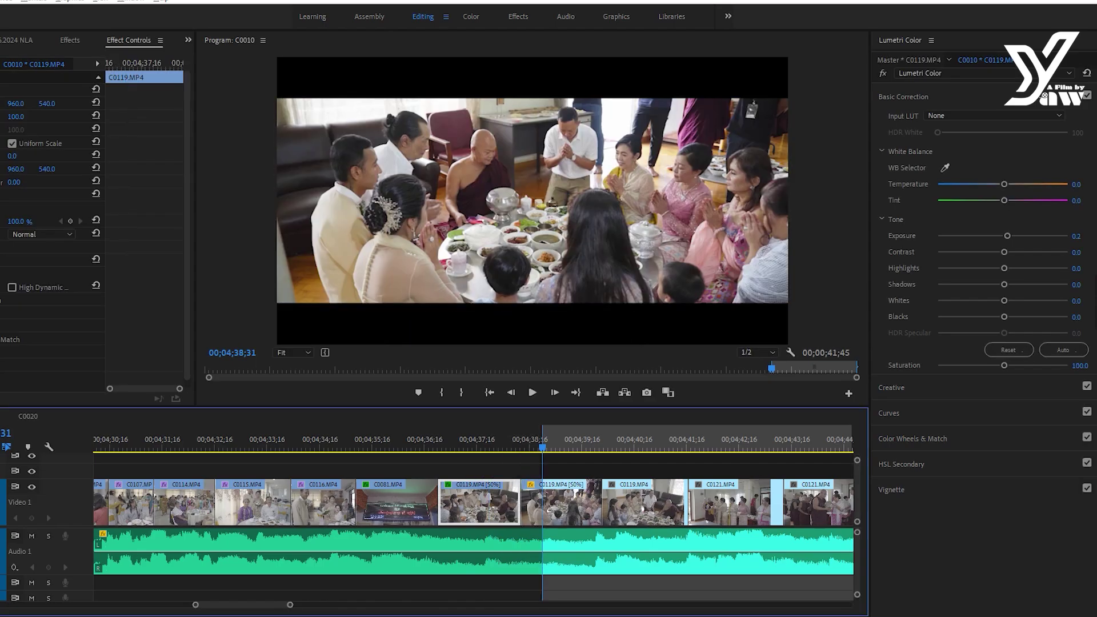
click(560, 503)
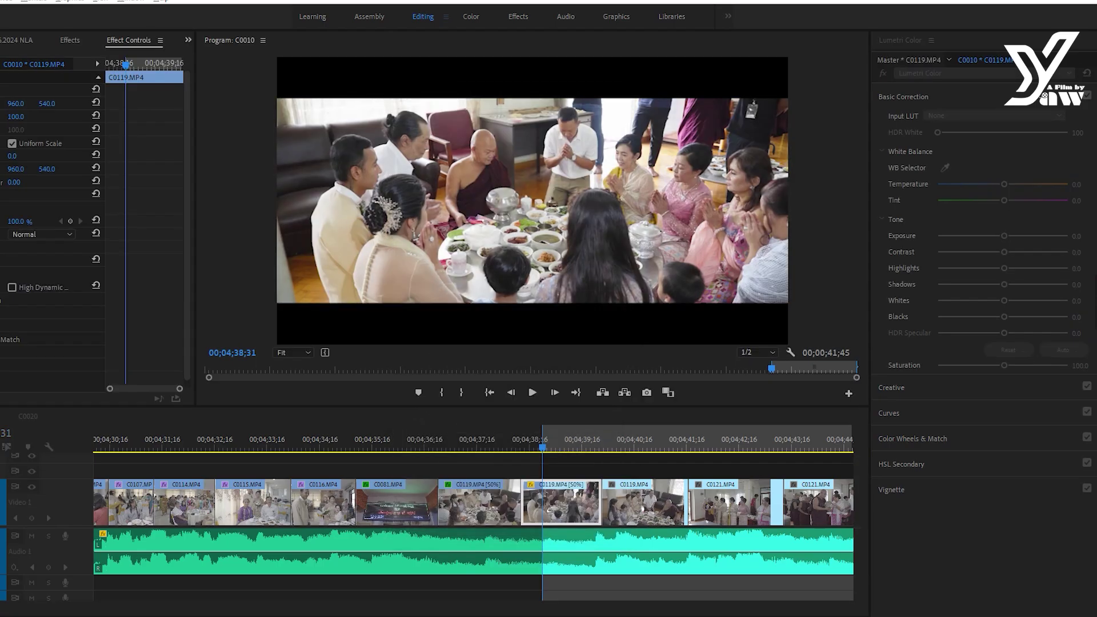
click(646, 502)
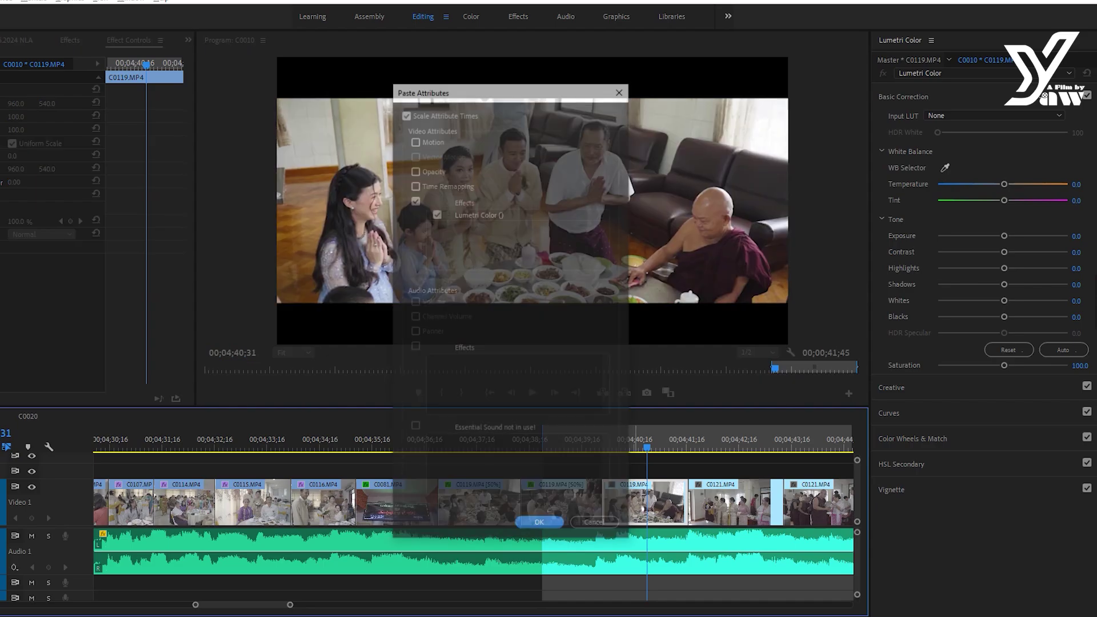
- Paste the Lumetri grade onto C0121 and raise the next C0121 clip's Exposure to 0.2
click(724, 503)
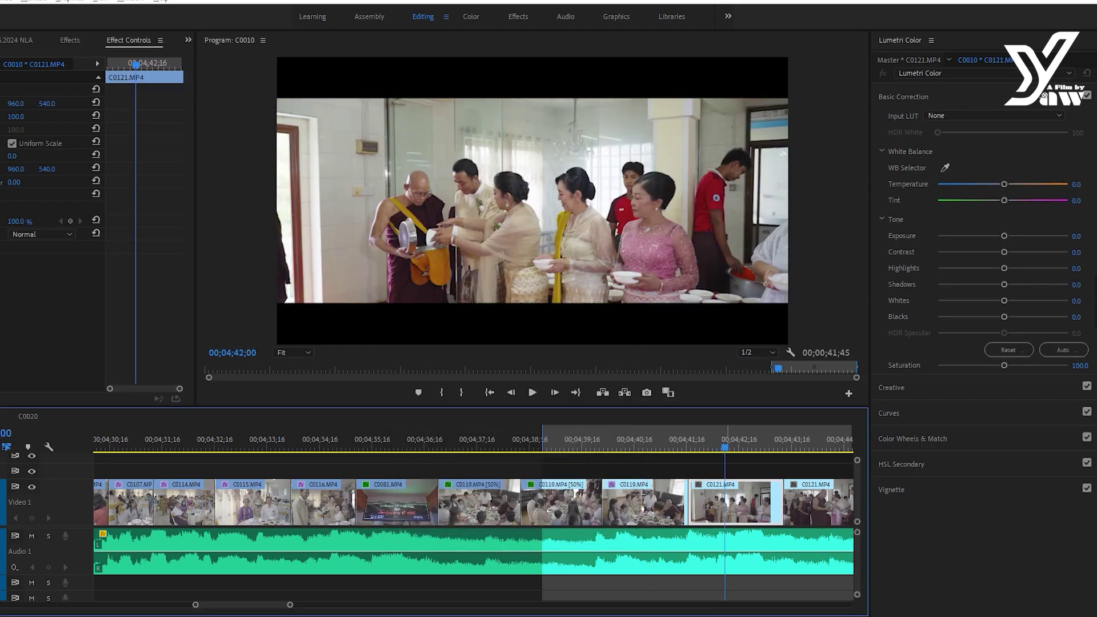
key(ctrl+alt+v)
key(Return)
key(space)
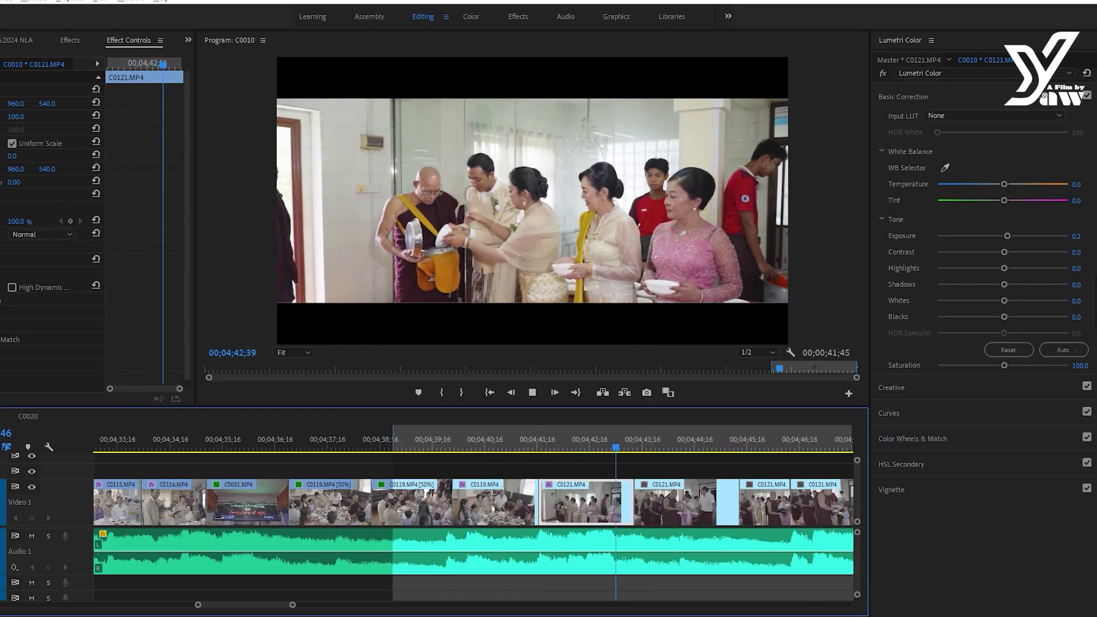
key(space)
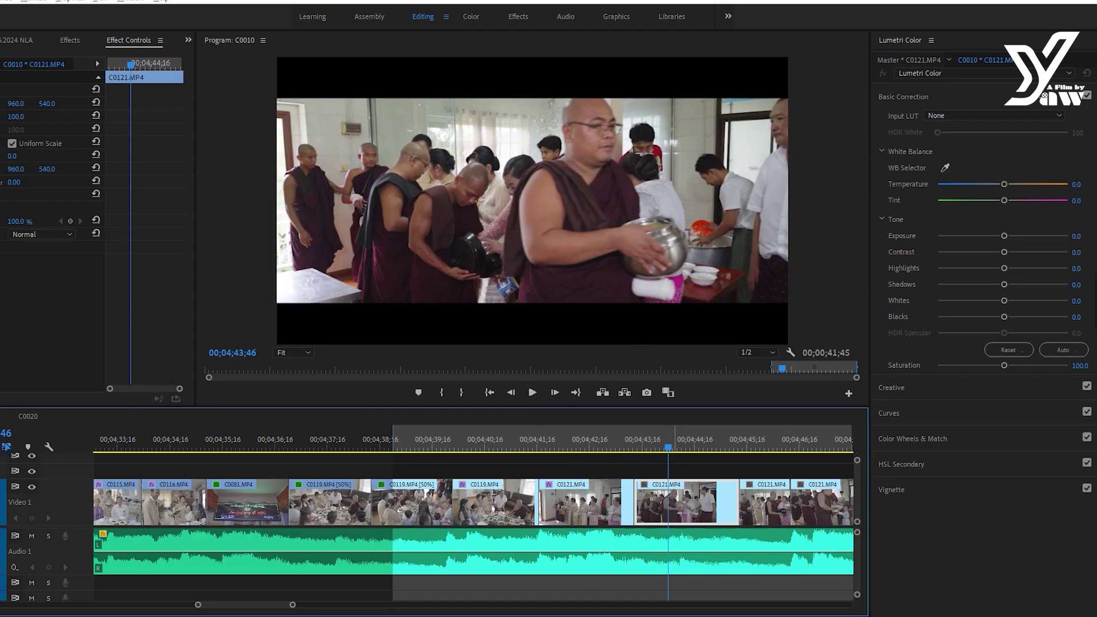
drag(1076, 236, 1079, 236)
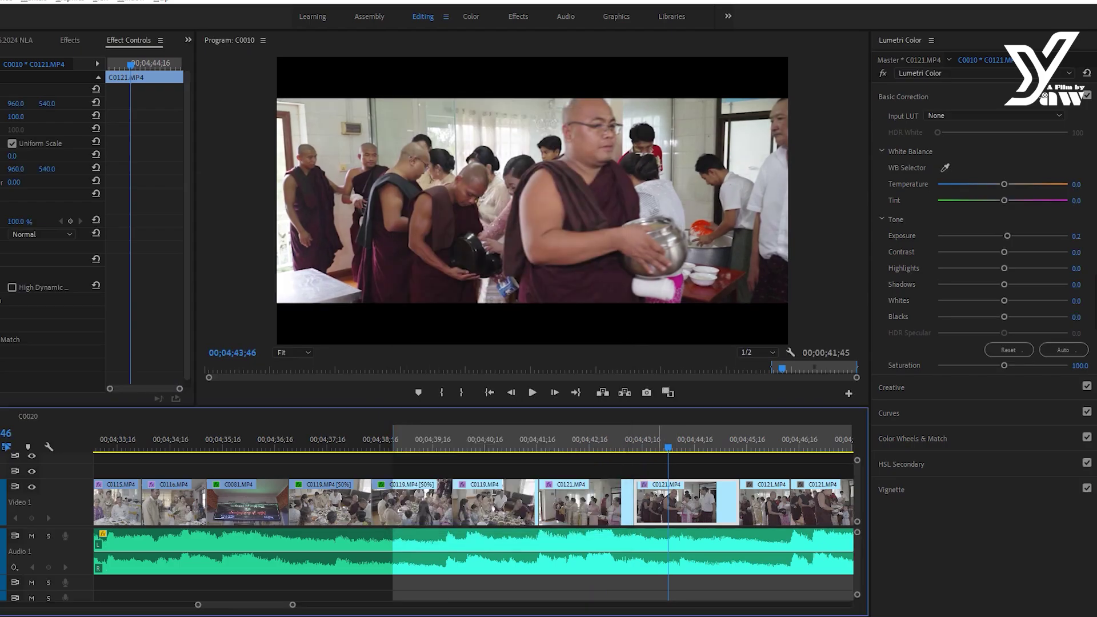